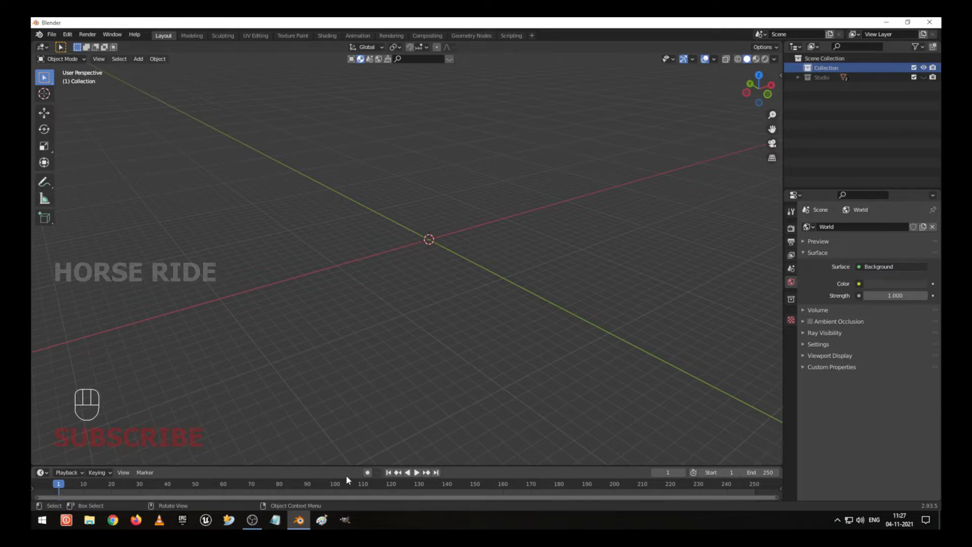
Step: Add a plane mesh at the origin and rotate it 90° about the X axis so it stands upright
middle_click_drag(425, 336, 395, 241)
key("shift+a")
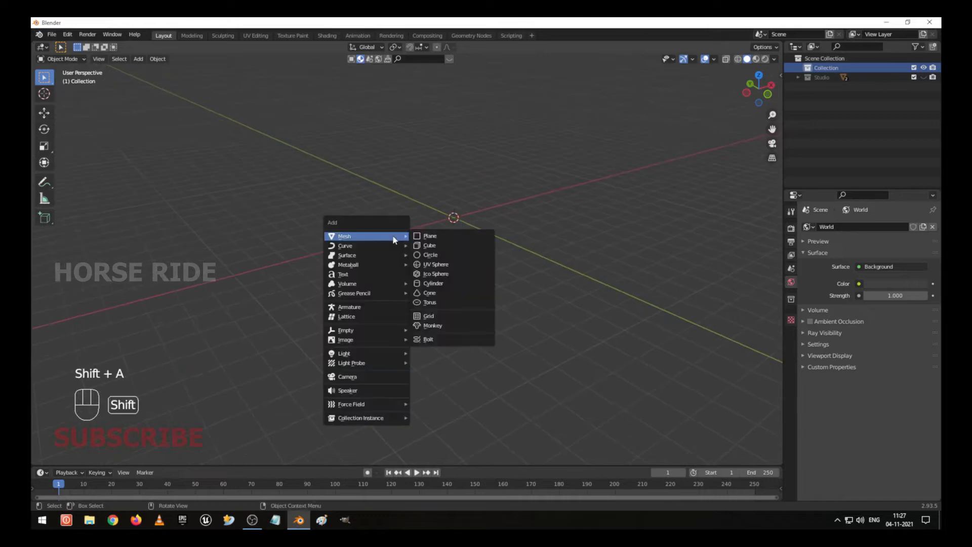
left_click(444, 237)
type("rx")
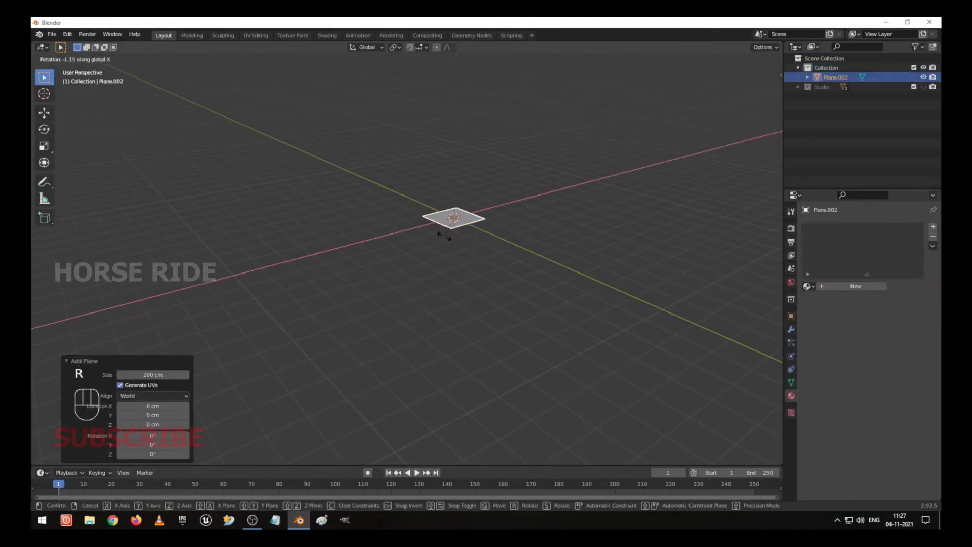
type("90")
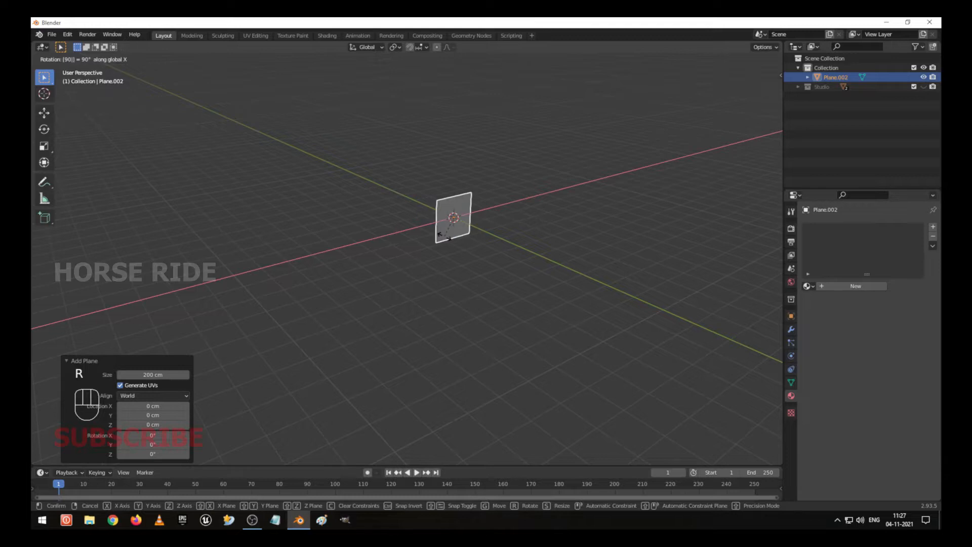
key("Return")
Step: From the front view, stretch the upright plane along X to about 4.5 times its size, about 901 cm long
key("KP_1")
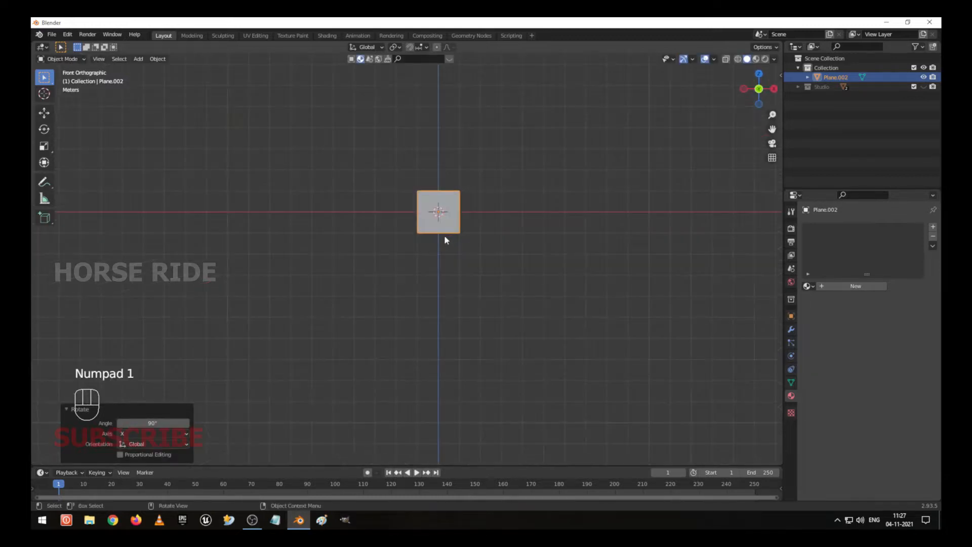
scroll(435, 246, "up", 7)
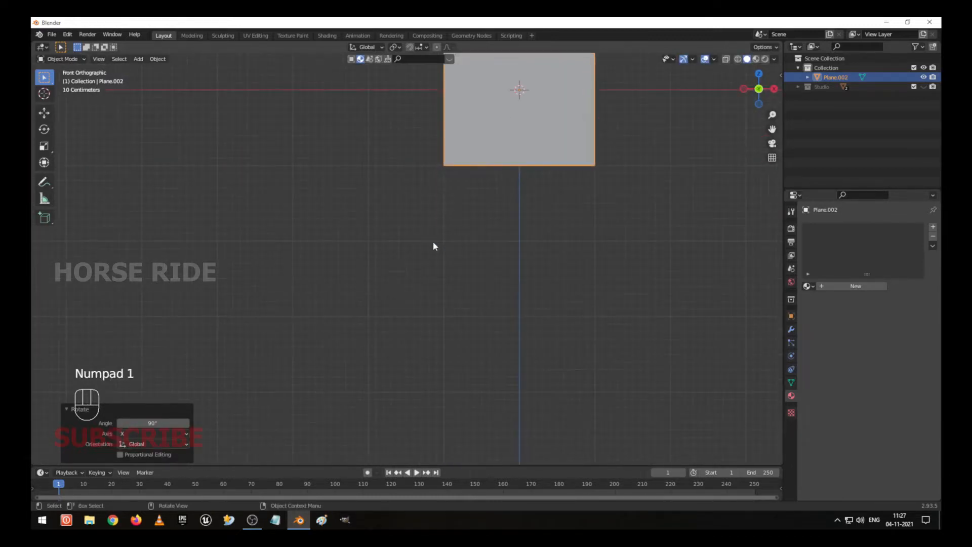
left_click(66, 408)
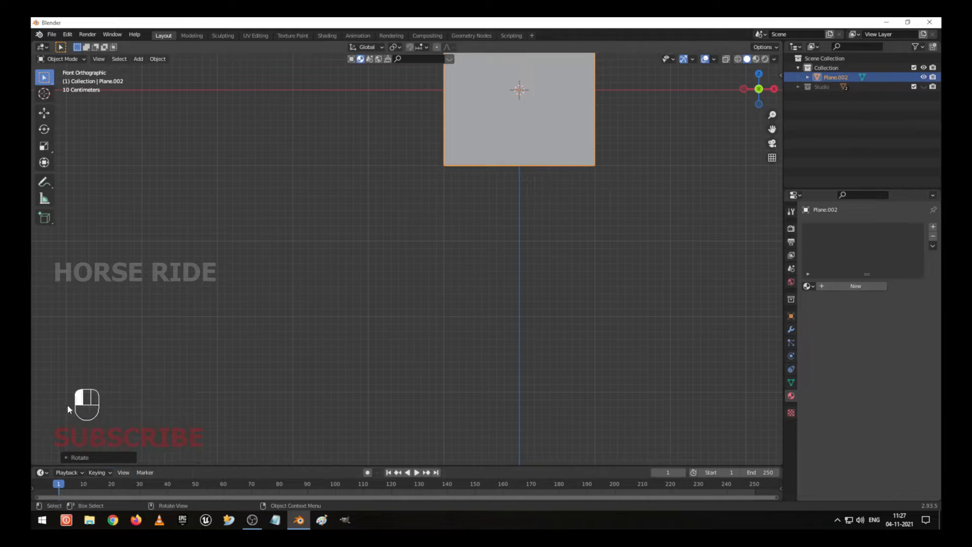
middle_click_drag(608, 188, 520, 393, "shift")
middle_click_drag(493, 354, 527, 345, "shift")
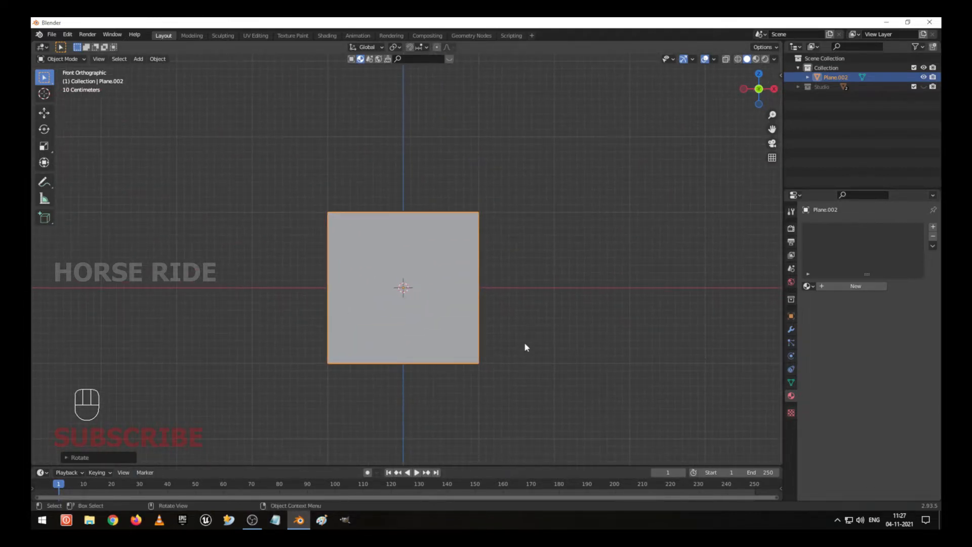
key("s")
key("x")
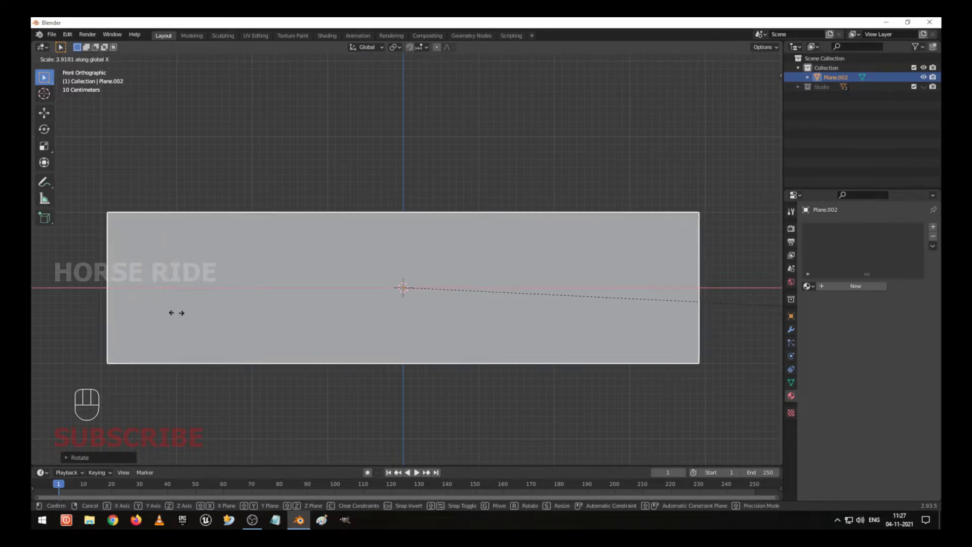
left_click(238, 307)
Step: Scale the plane along Z to about 0.87, making it about 174 cm high
scroll(204, 296, "down", 2)
scroll(233, 298, "down", 1)
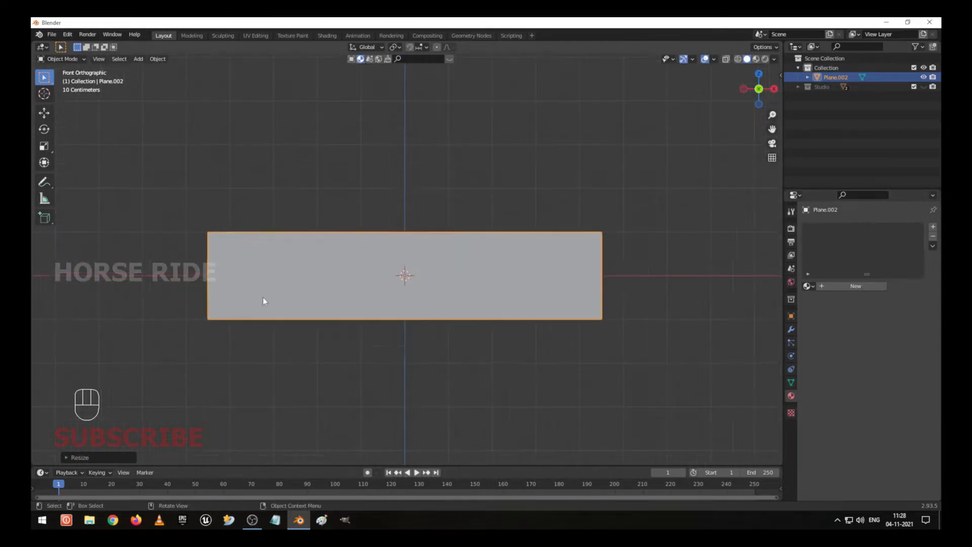
middle_click_drag(265, 302, 335, 303)
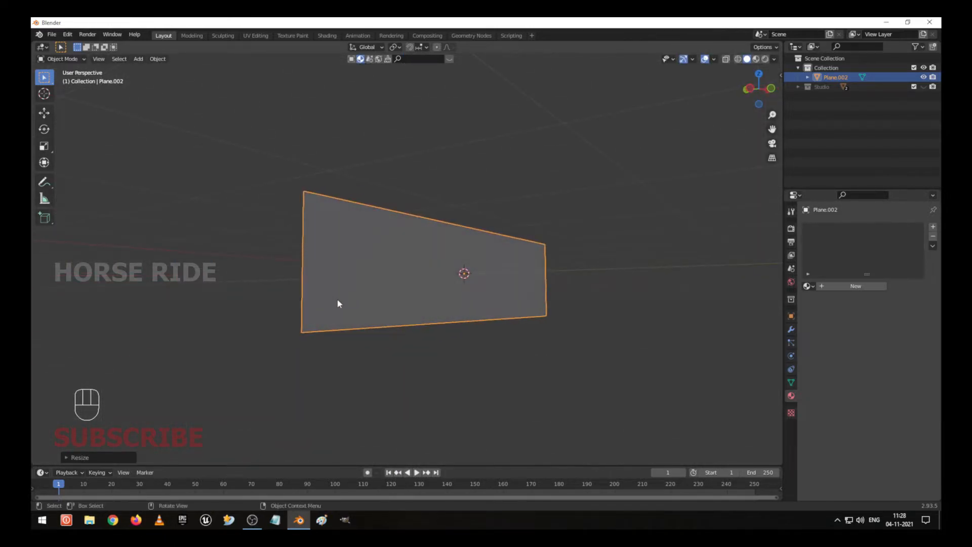
key("s")
key("z")
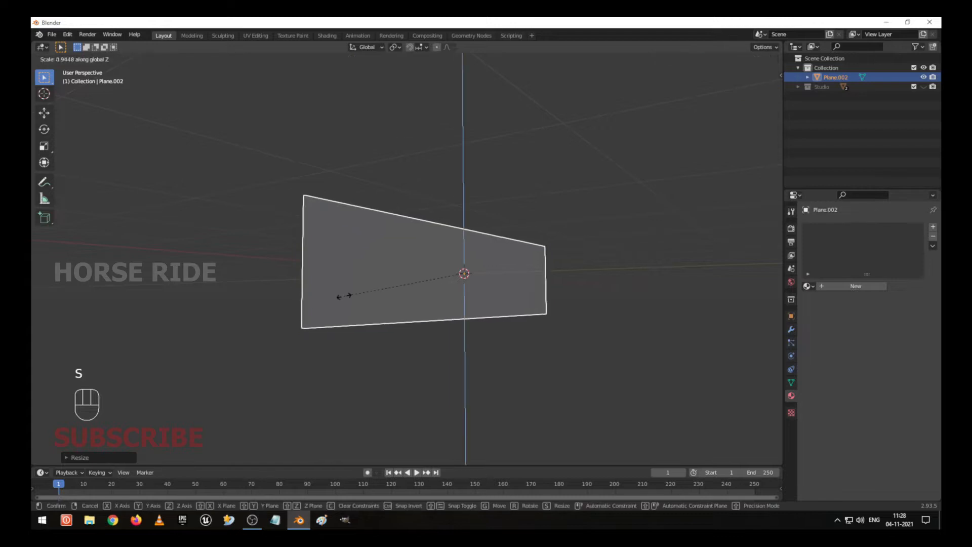
left_click(352, 293)
Step: Show the plane's transform values and apply its scale
mouse_move(354, 293)
middle_mouse_down()
mouse_move(230, 301)
mouse_move(290, 306)
mouse_move(344, 284)
middle_mouse_up()
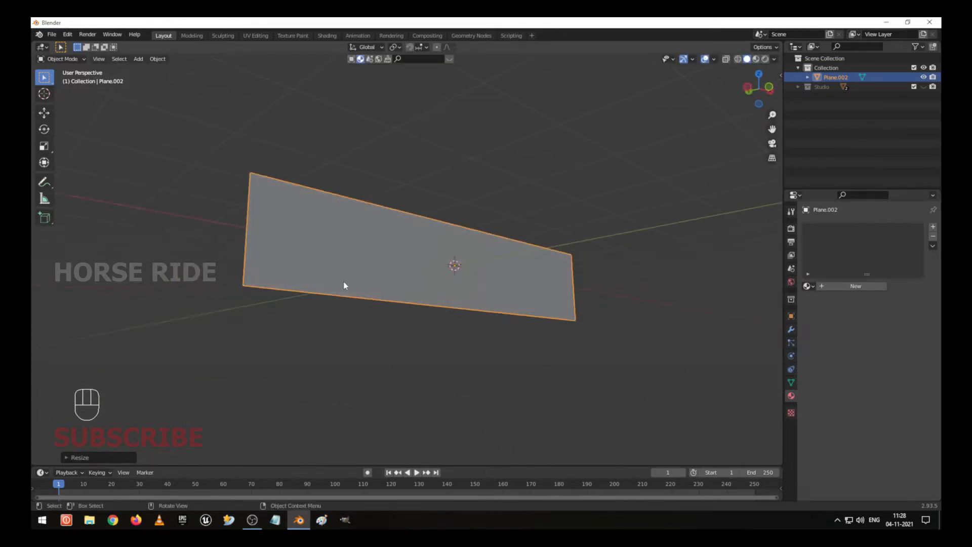
middle_click_drag(297, 254, 303, 265)
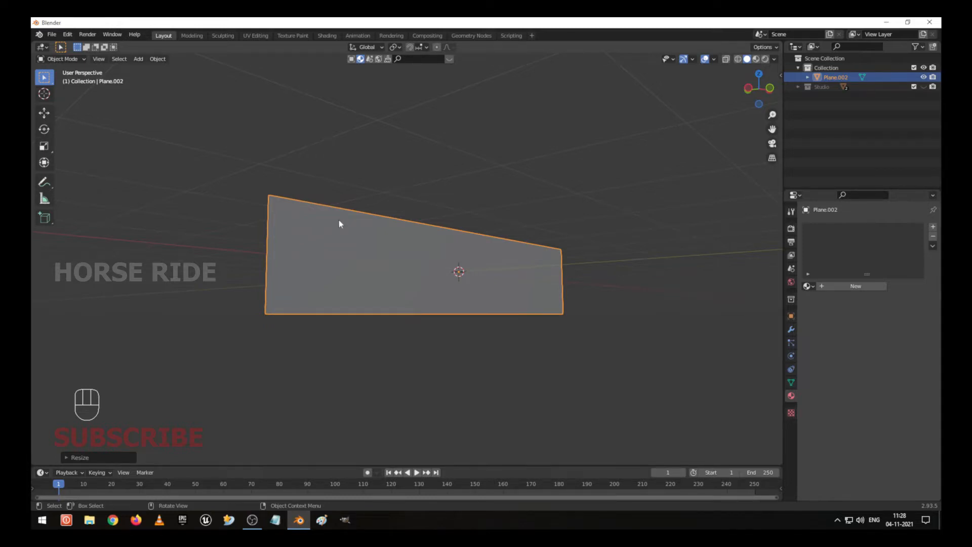
middle_click_drag(338, 220, 344, 282)
middle_click_drag(315, 202, 346, 227, "shift")
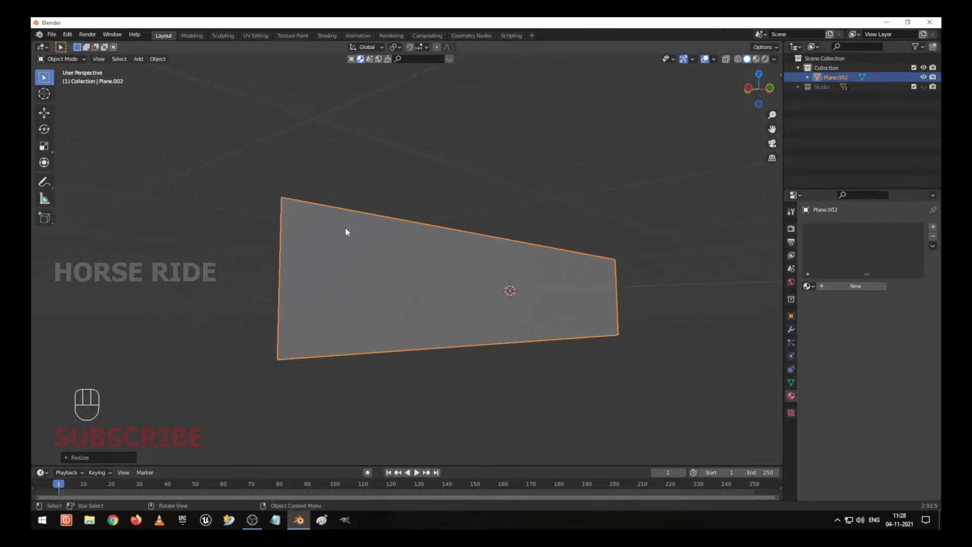
key("n")
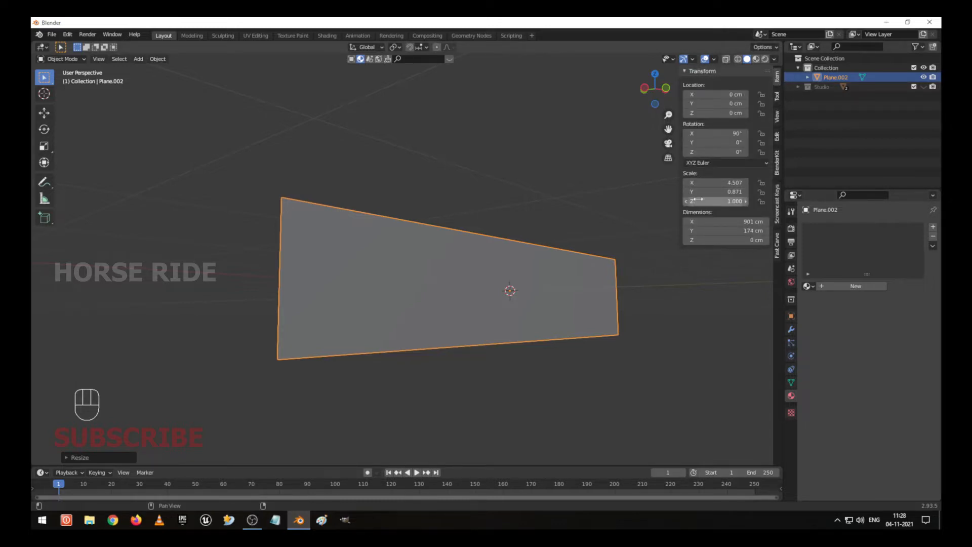
middle_click_drag(519, 303, 459, 291, "ctrl")
key("ctrl+a")
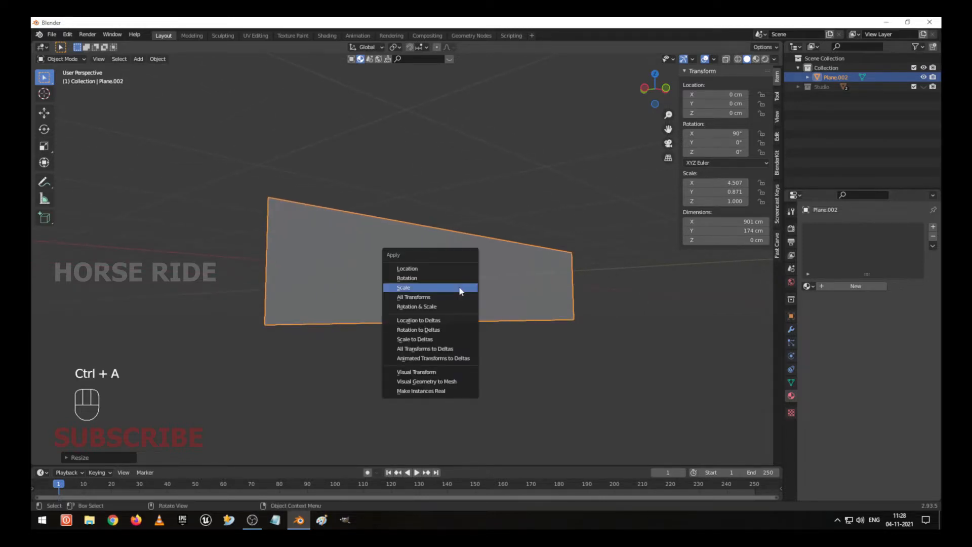
left_click(459, 287)
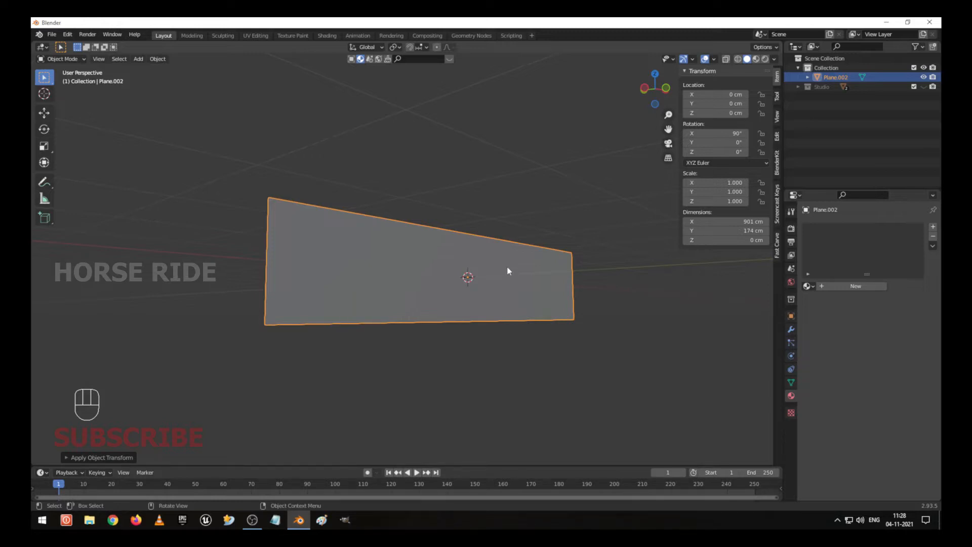
Step: Try to move the plane's geometry up about 89 cm along Z in Edit Mode, and undo the move
key("Tab")
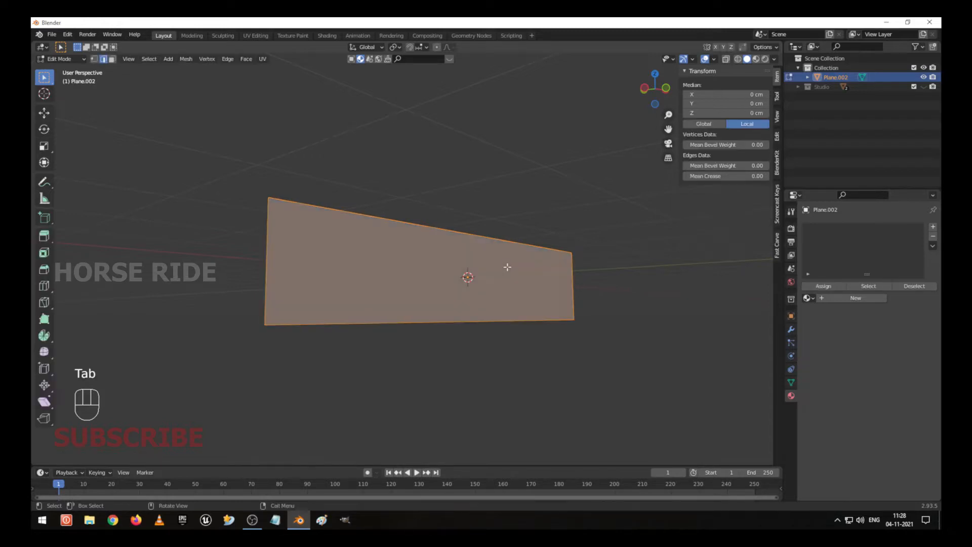
key("g")
key("z")
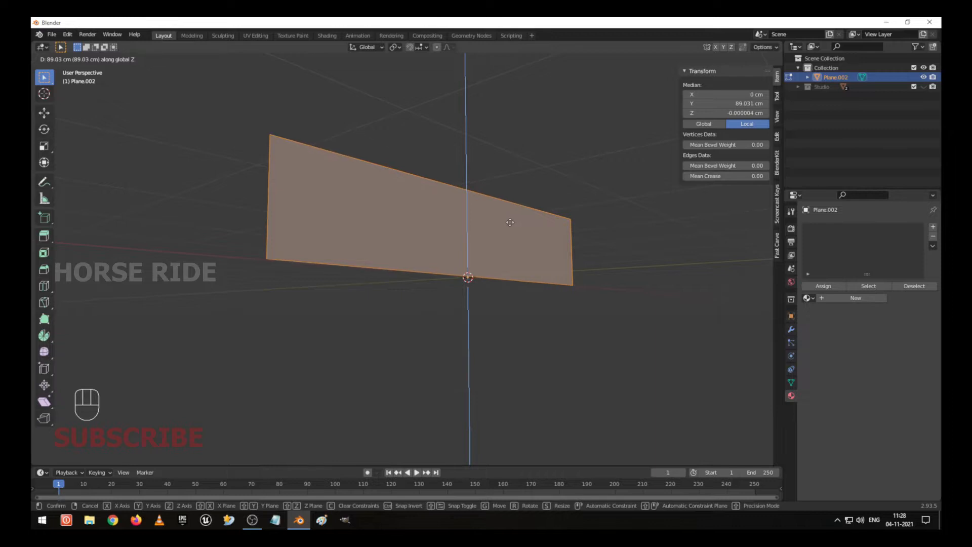
left_click(510, 223)
scroll(432, 233, "up", 3)
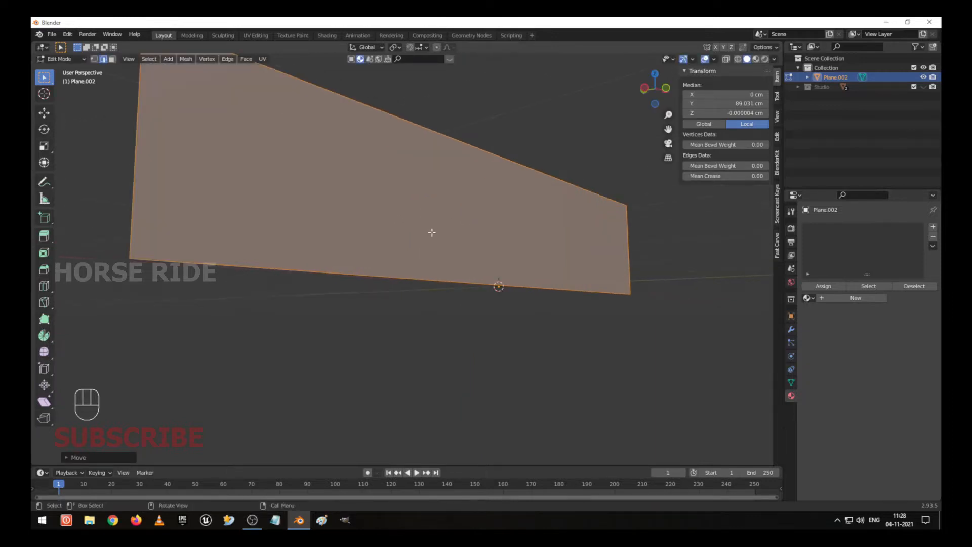
scroll(480, 260, "down", 3)
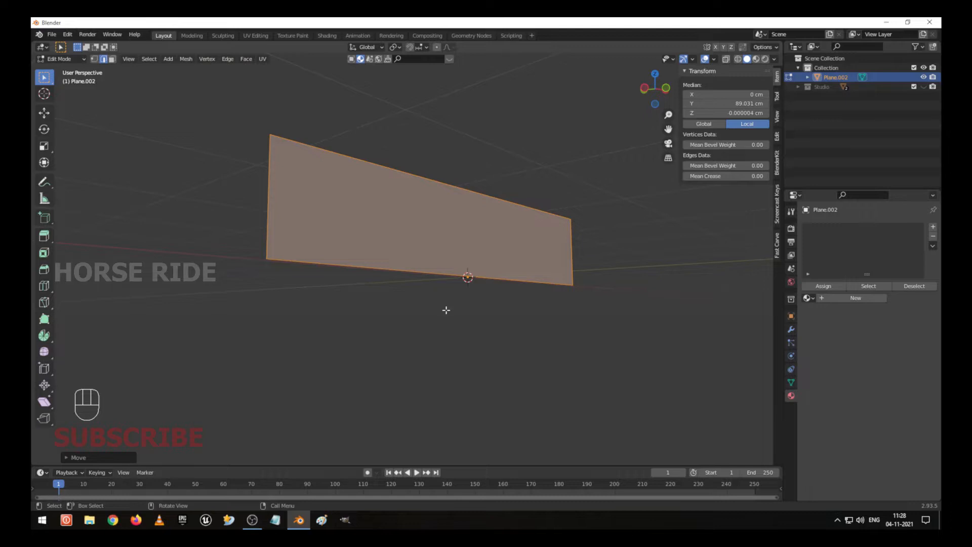
key("Tab")
key("ctrl+z")
key("ctrl+z")
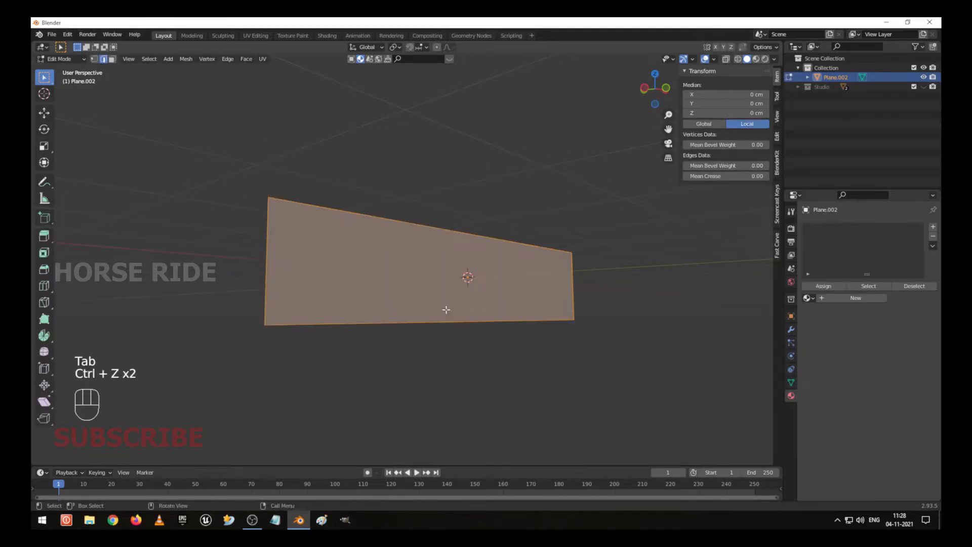
key("Tab")
Step: In front view, hide the transform values and add a vertical loop cut at the centre of the plane in Edit Mode
key("KP_1")
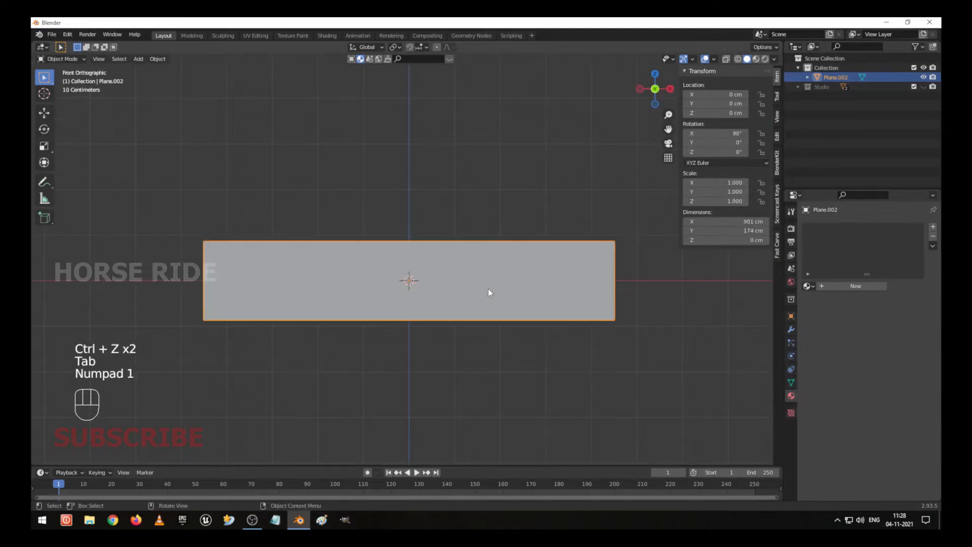
middle_click_drag(261, 284, 334, 288, "shift")
scroll(383, 307, "up", 1)
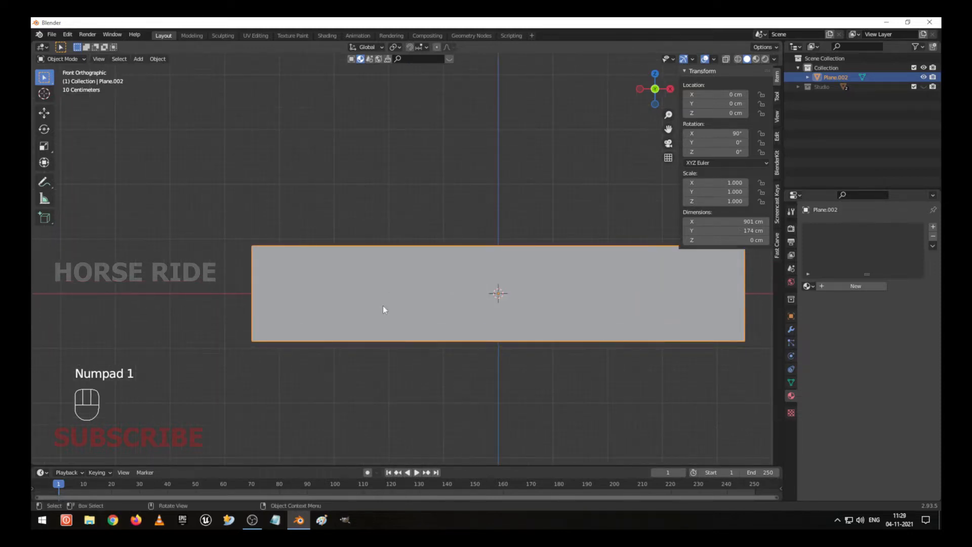
key("n")
middle_click_drag(466, 296, 399, 303, "shift")
key("Tab")
left_click(276, 188)
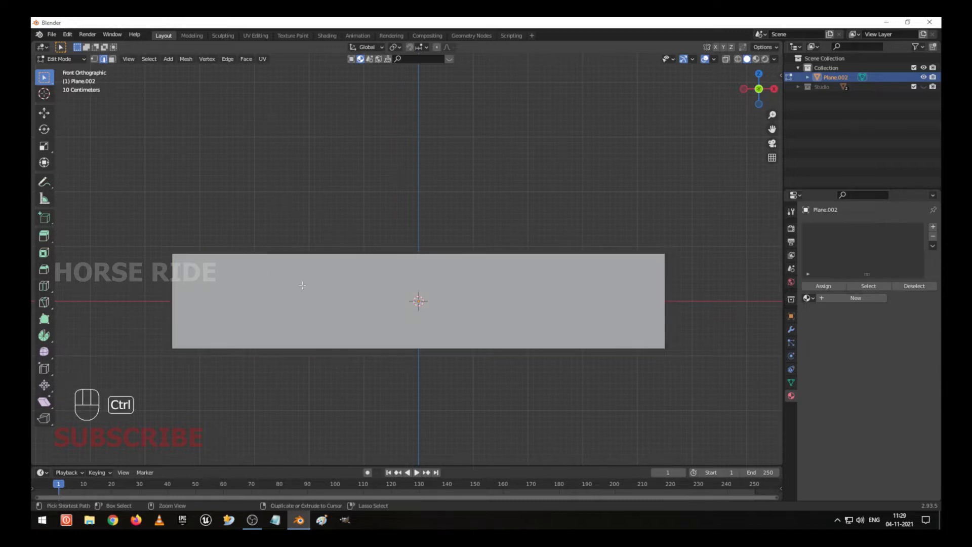
key("ctrl+r")
left_click(424, 266)
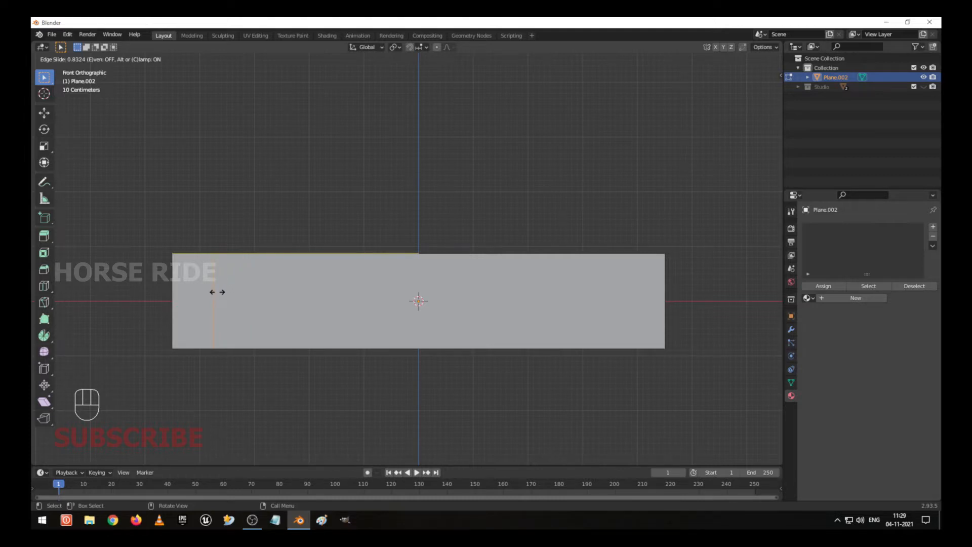
right_click(220, 295)
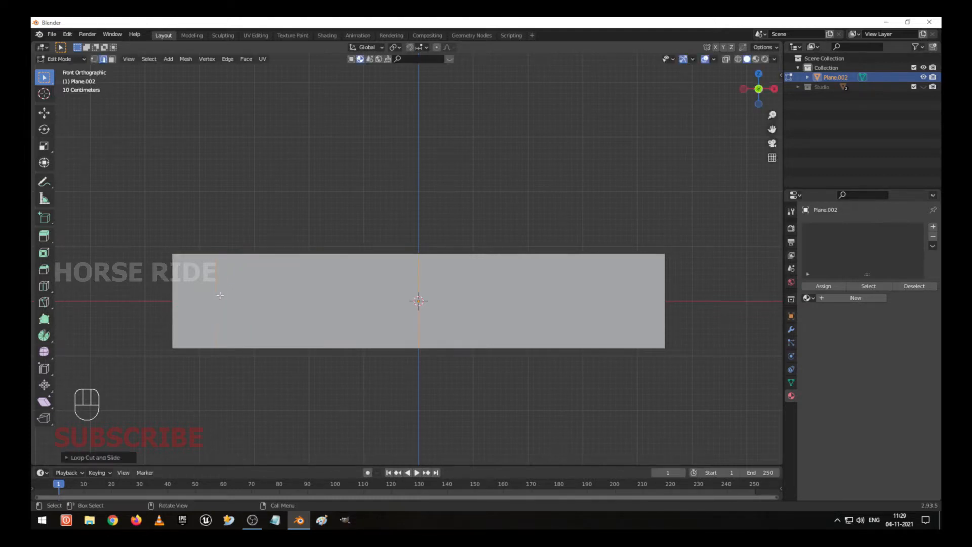
Step: Move the vertical edge loop about 294 cm along negative X, toward the plane's left end
key("ctrl")
key("g")
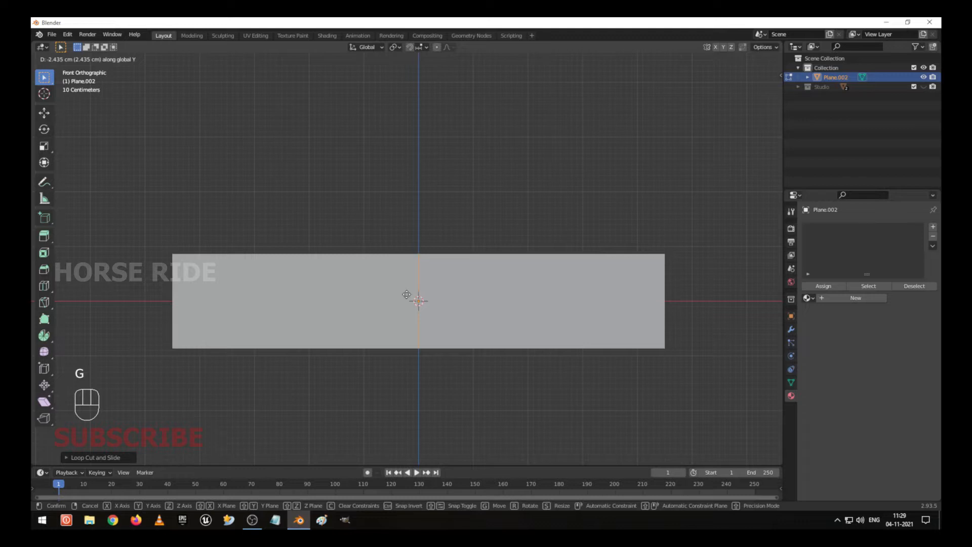
key("x")
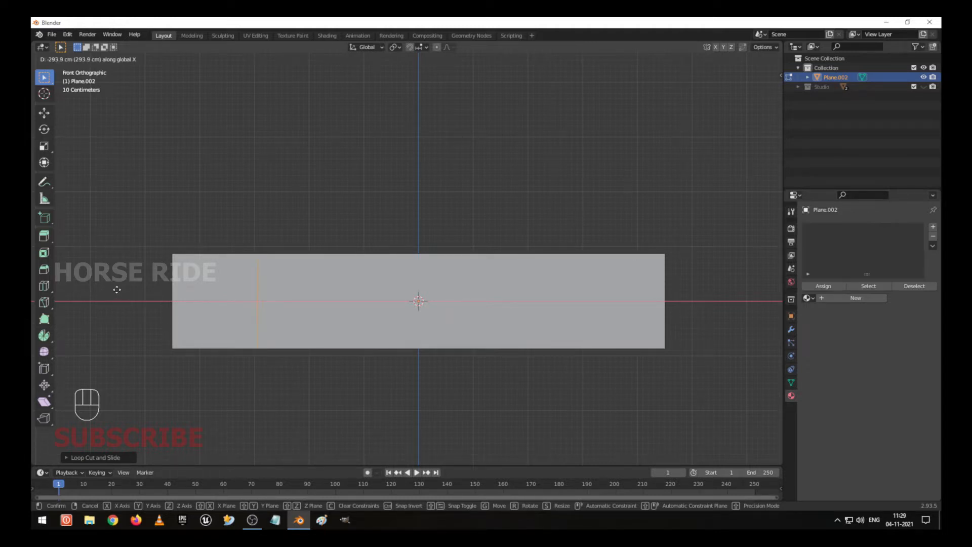
left_click(117, 289)
Step: Add two evenly spaced vertical loop cuts to the section between the plane's left end and the moved edge loop
middle_click_drag(236, 317, 404, 284, "shift")
scroll(456, 322, "up", 4)
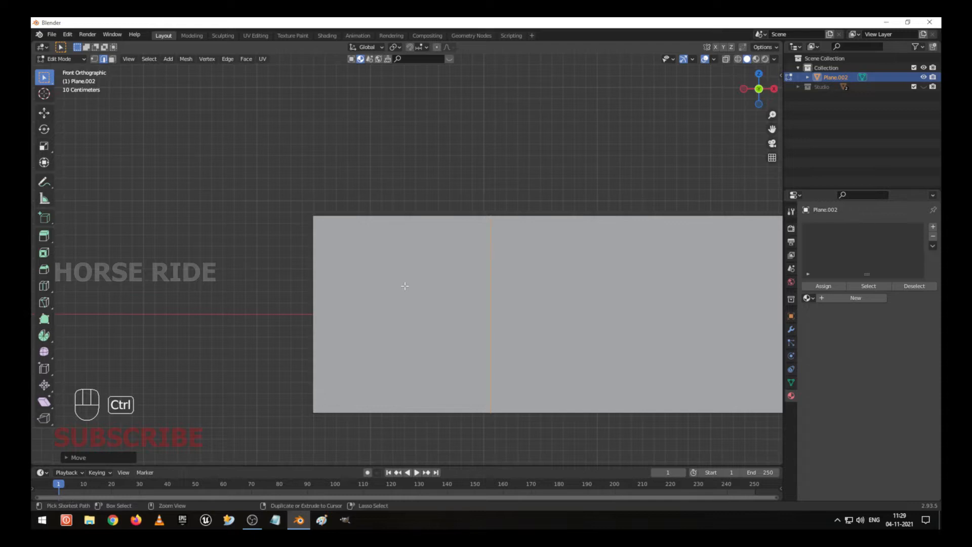
key("ctrl+r")
scroll(418, 221, "up", 1)
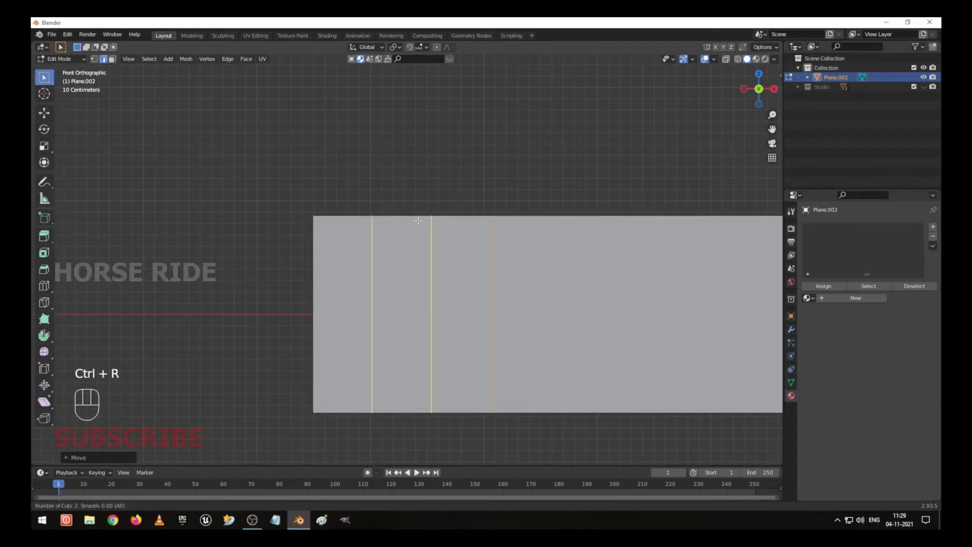
left_click(418, 221)
right_click(418, 220)
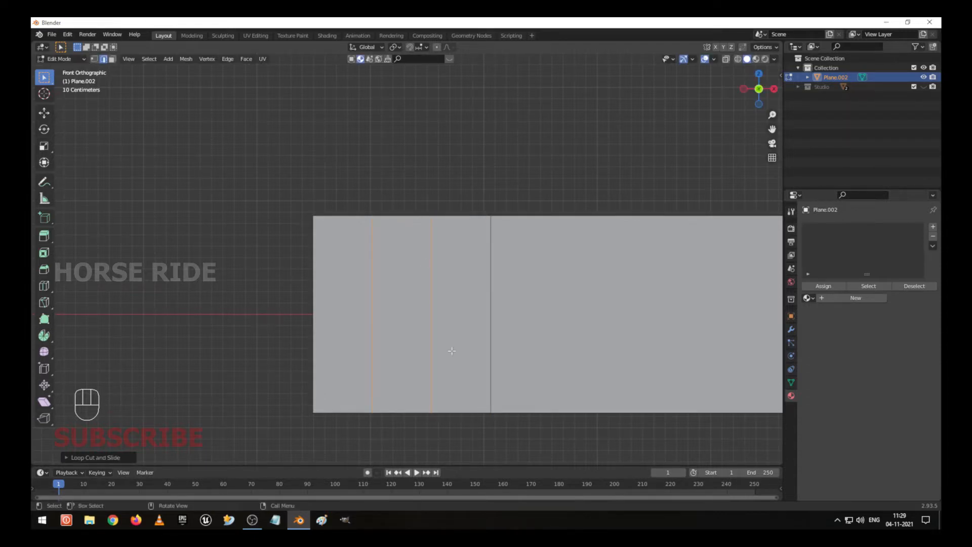
left_click(489, 311, "alt+shift")
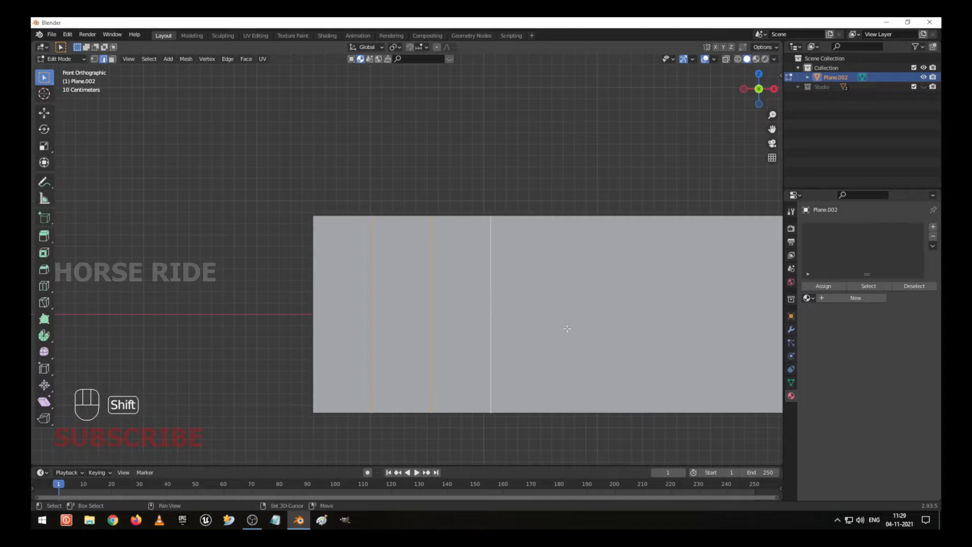
middle_click_drag(564, 327, 523, 320, "shift")
key("ctrl")
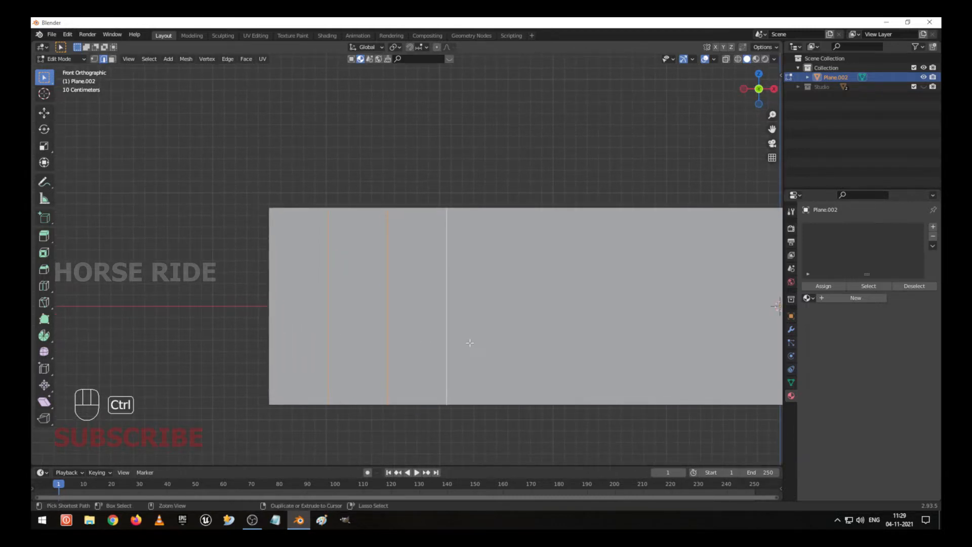
key("ctrl+b")
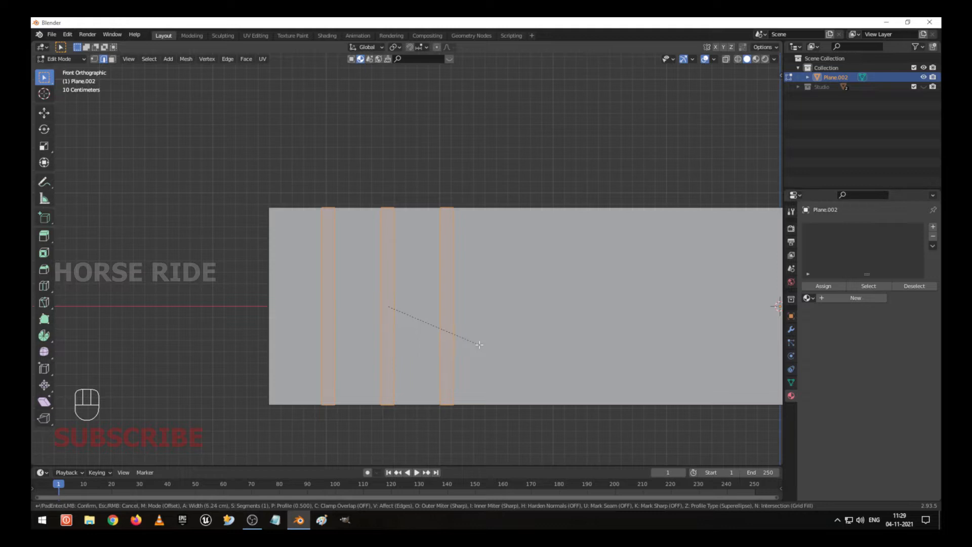
key("Escape")
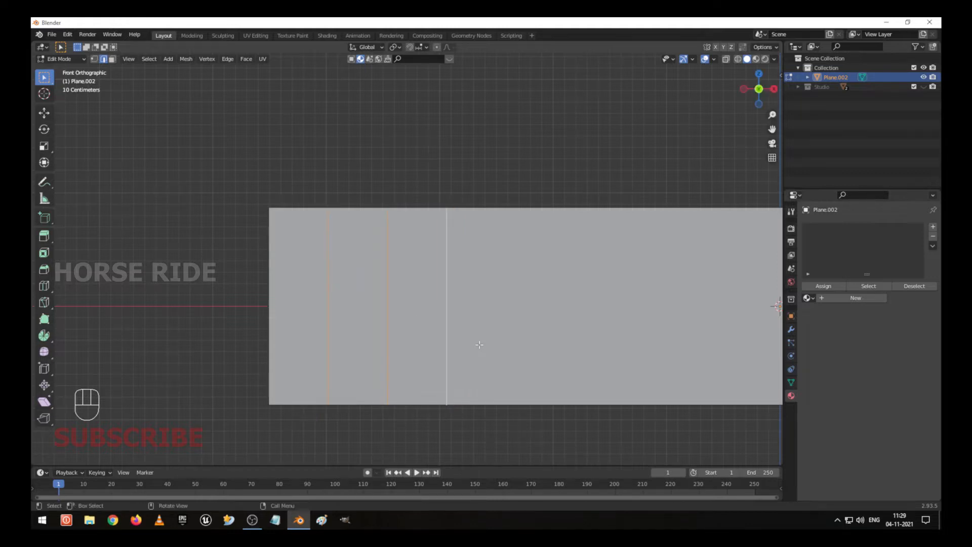
left_click(475, 271)
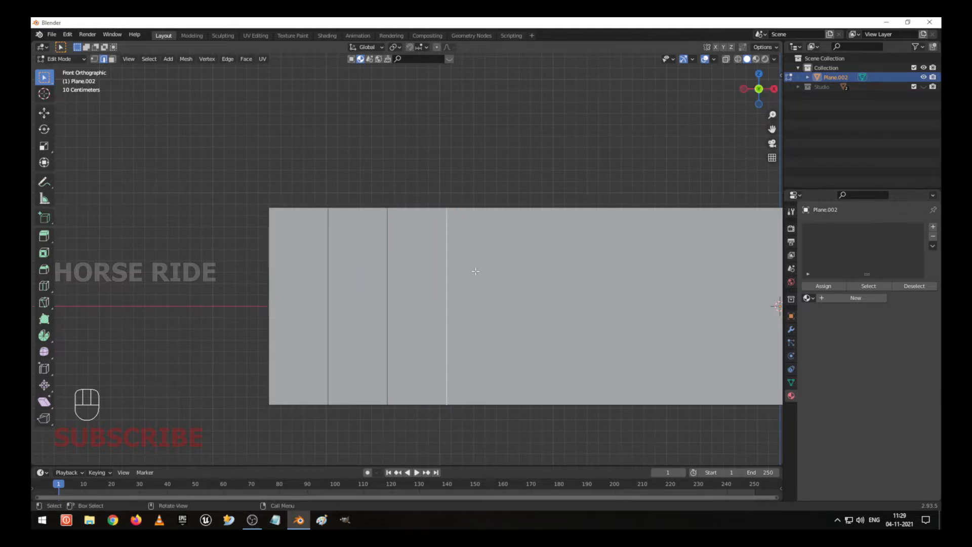
Step: Add a horizontal loop cut in the plane's upper part and bevel it by about 21.3 cm into a wide band
key("ctrl+r")
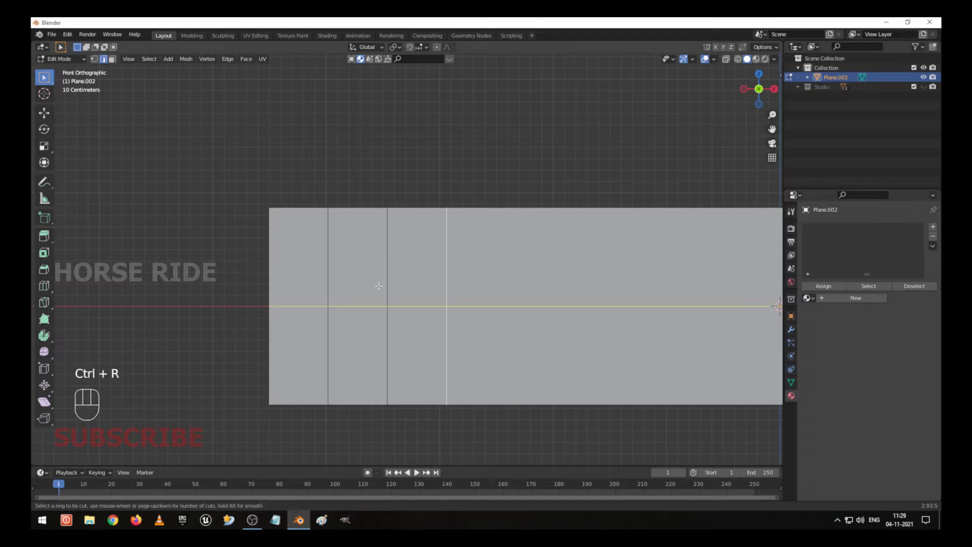
left_click(315, 313)
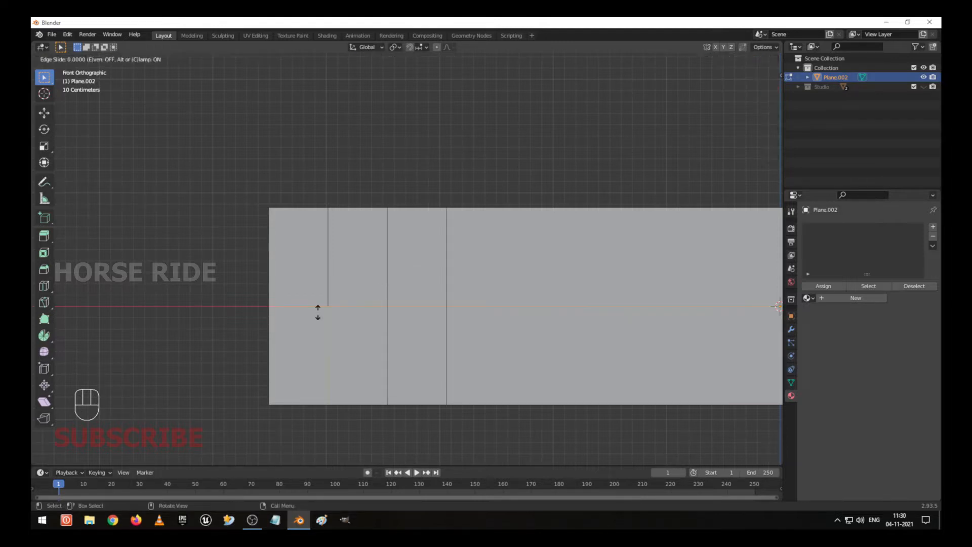
left_click(322, 260)
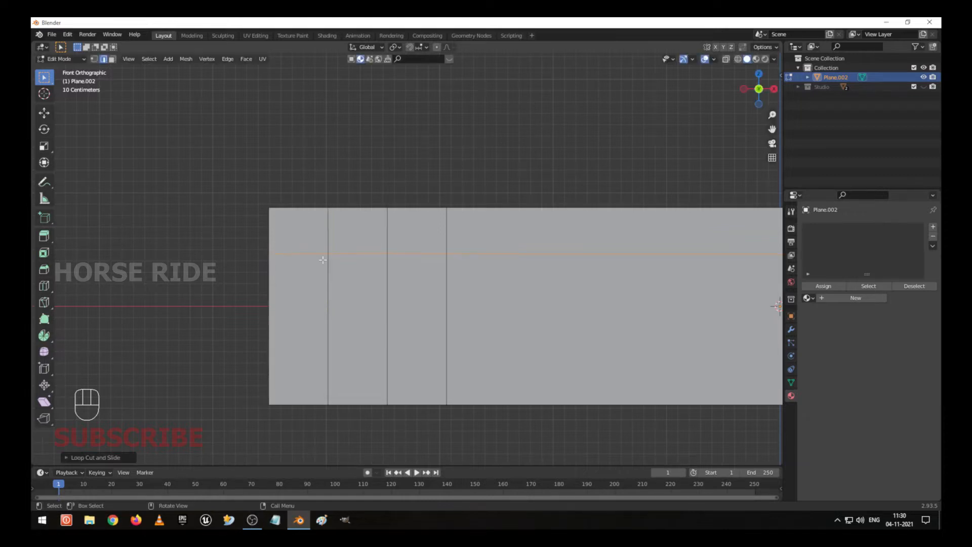
key("ctrl+b")
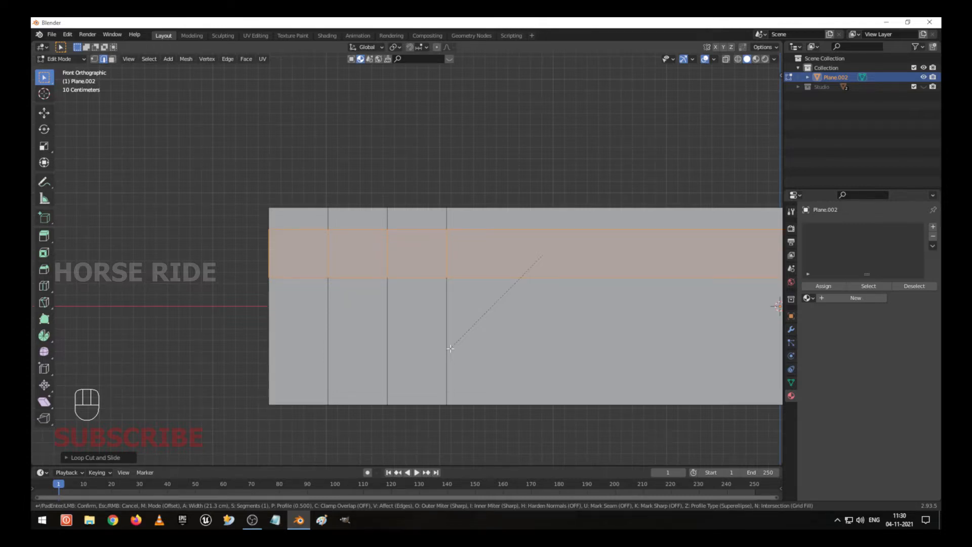
left_click(449, 348)
Step: Add one centred vertical loop cut to the section between the plane's left end and its first vertical edge loop
middle_click_drag(387, 240, 418, 249, "shift")
middle_click_drag(530, 268, 427, 271, "shift")
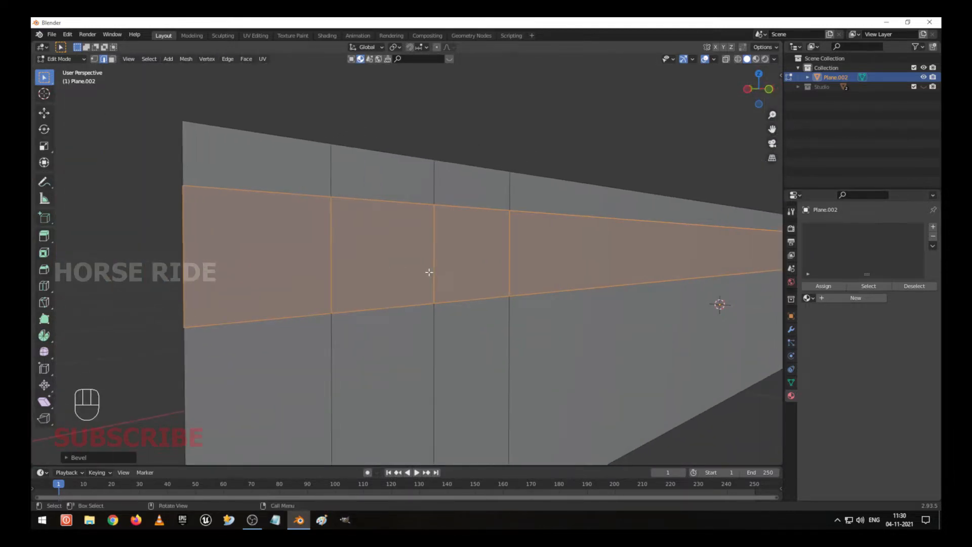
key("3")
left_click(458, 256)
left_click(366, 263, "shift")
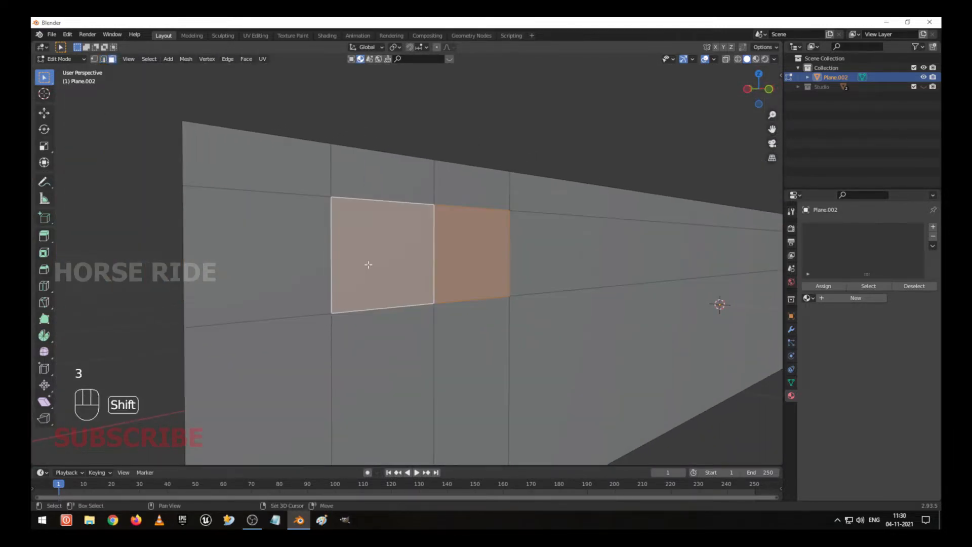
key("ctrl+r")
left_click(225, 186)
right_click(227, 185)
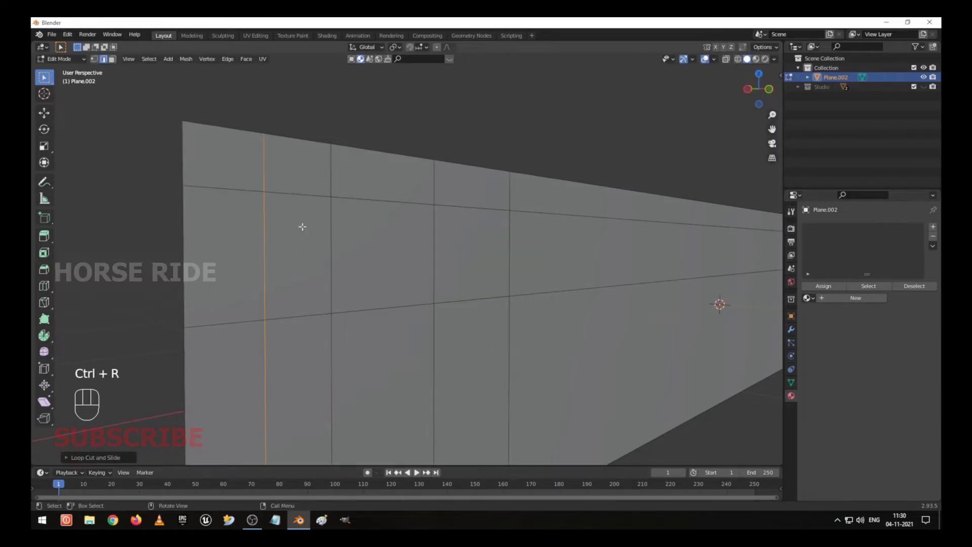
Step: Inset the horizontal band's three adjacent faces between the leftmost and rightmost vertical edge loops as one region with a thin border
left_click(326, 241)
key("3")
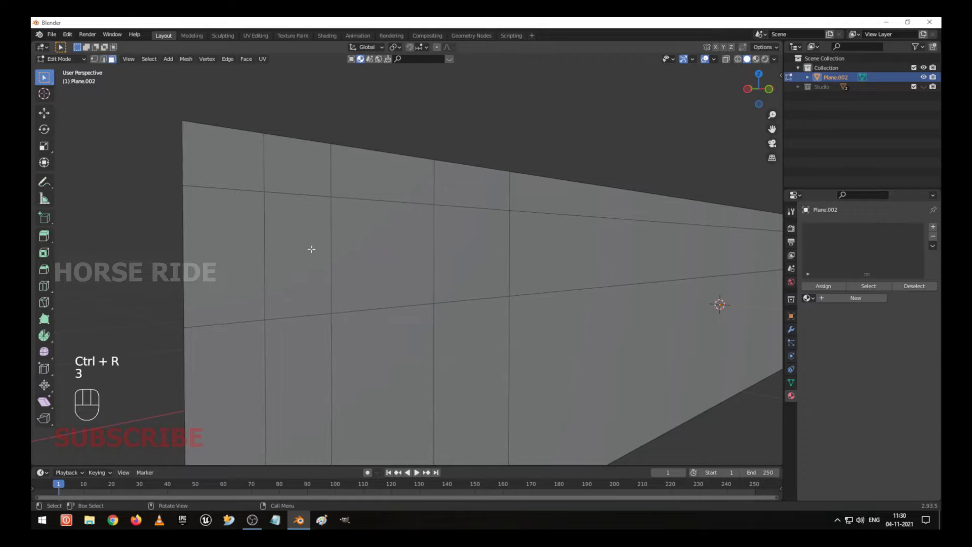
left_click(309, 248)
left_click(372, 263, "shift")
left_click(471, 260, "shift")
middle_click_drag(506, 274, 482, 276)
middle_click_drag(321, 280, 377, 274, "shift")
key("i")
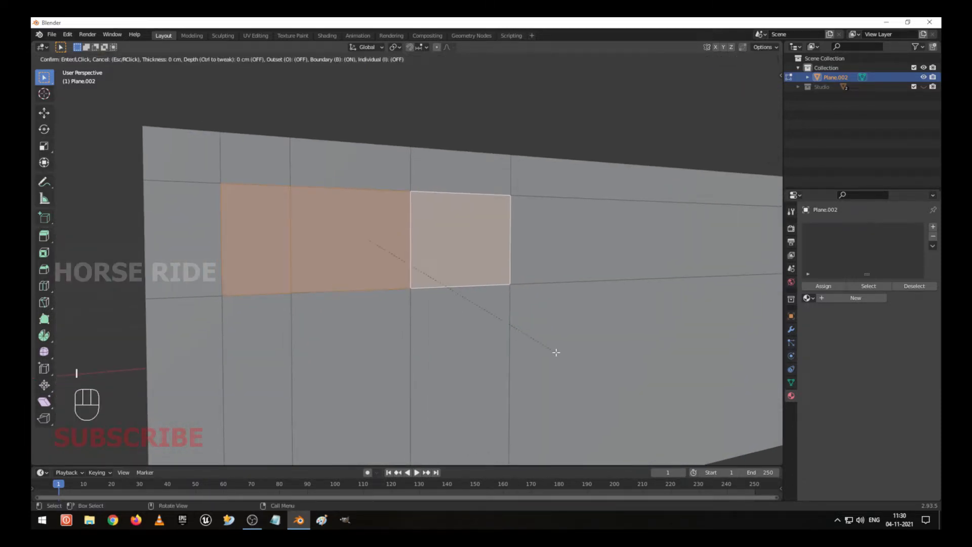
left_click(550, 344)
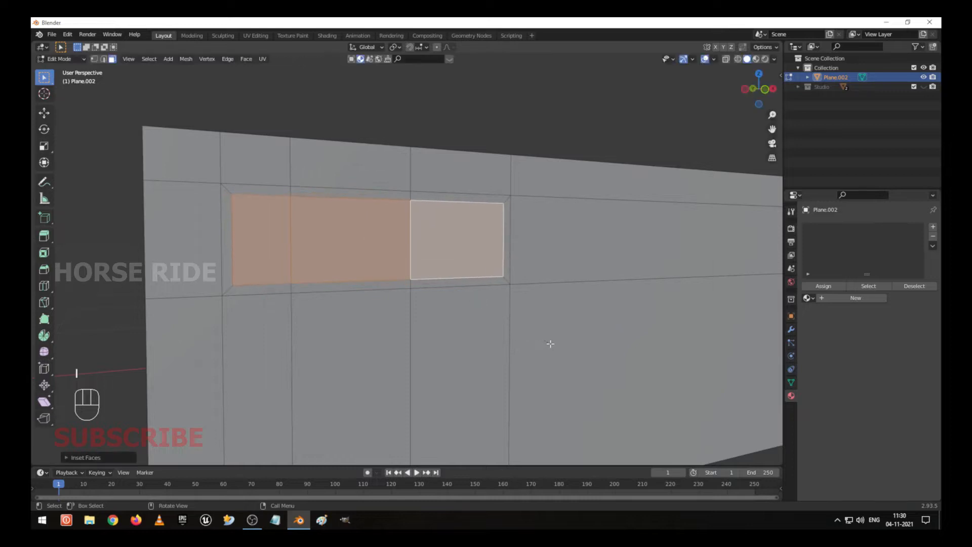
Step: Move the inset faces about 2.6 cm along Y to recess them into the panel
middle_click_drag(548, 340, 526, 300)
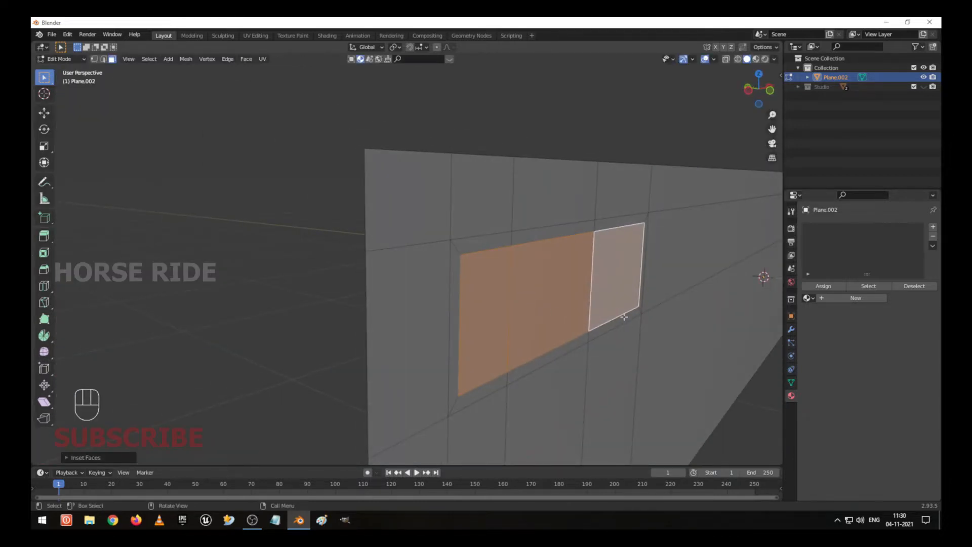
key("g")
key("y")
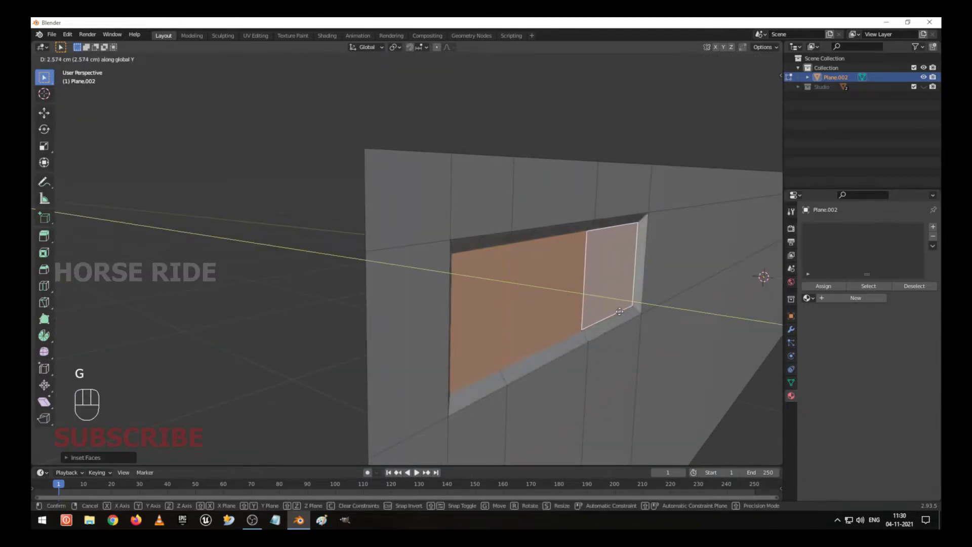
left_click(619, 311)
Step: Add two supporting loop cuts around the recess's sloped walls, one close to the inner edge and one close to the outer edge
middle_click_drag(601, 298, 520, 306, "shift")
key("Tab")
scroll(496, 281, "up", 2)
key("Tab")
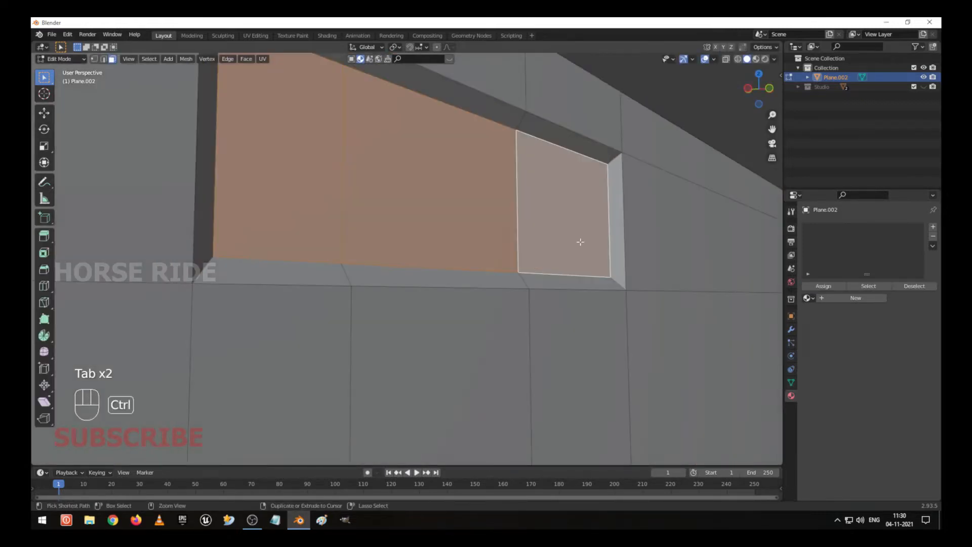
key("ctrl+r")
left_click(610, 175)
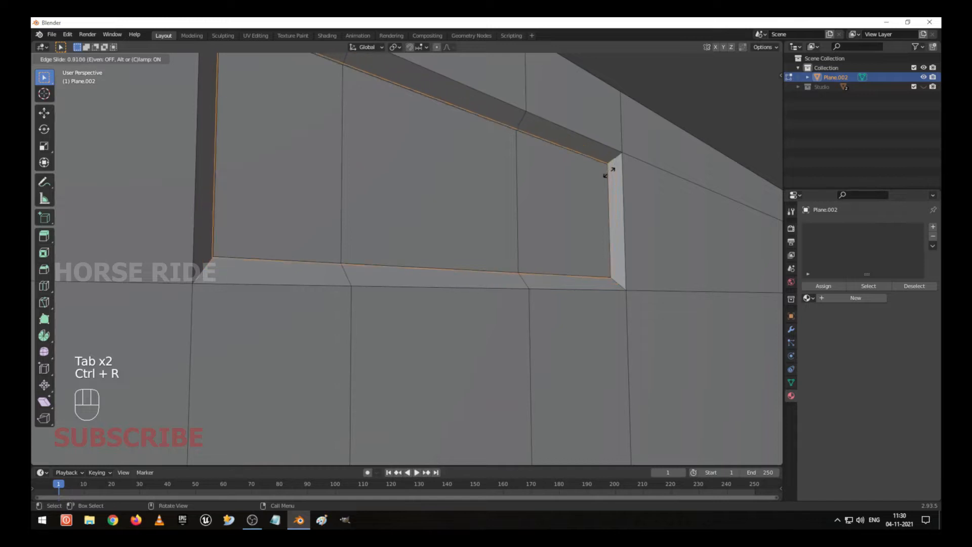
left_click(614, 163)
key("ctrl+r")
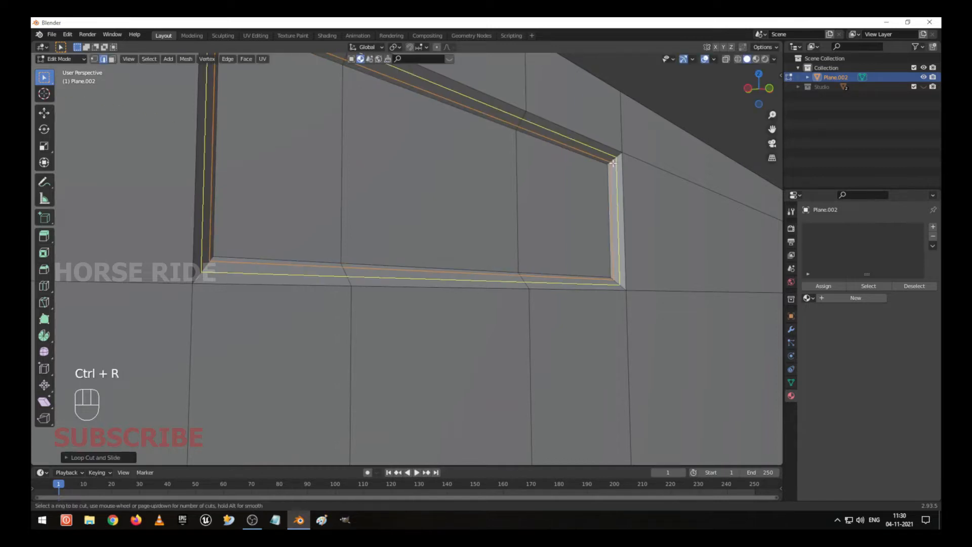
left_click(613, 163)
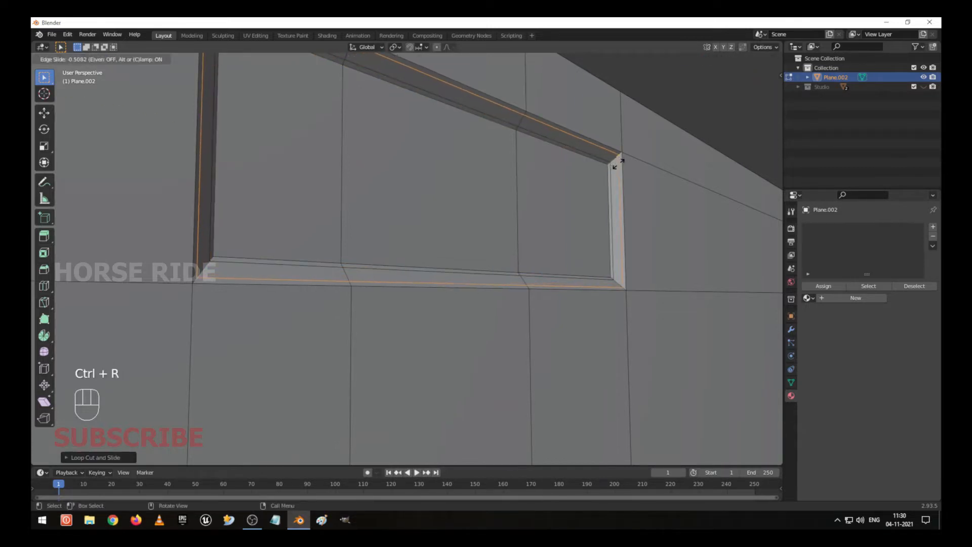
left_click(621, 165)
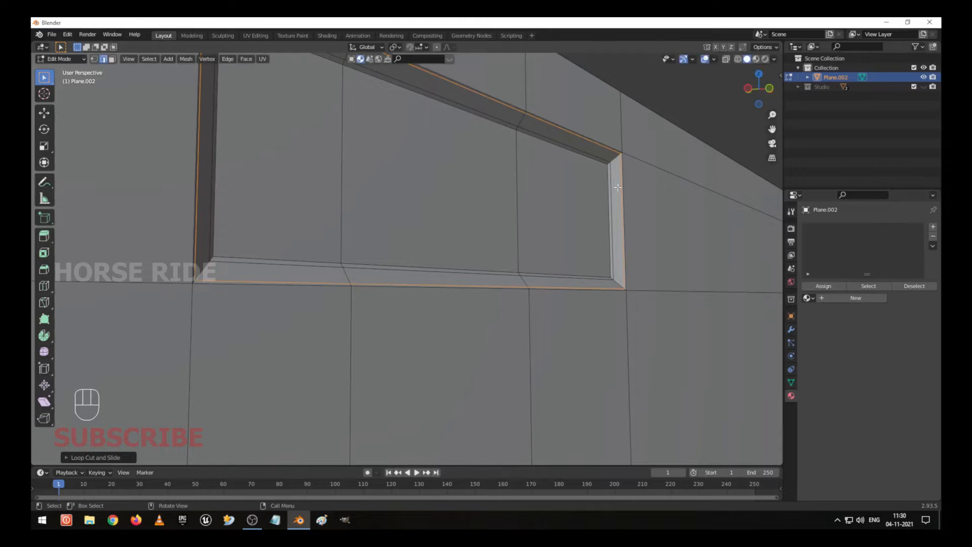
Step: Dissolve the edges of the two vertical loops that cross the recessed rectangle, keeping the loops at its sides
scroll(642, 349, "down", 5)
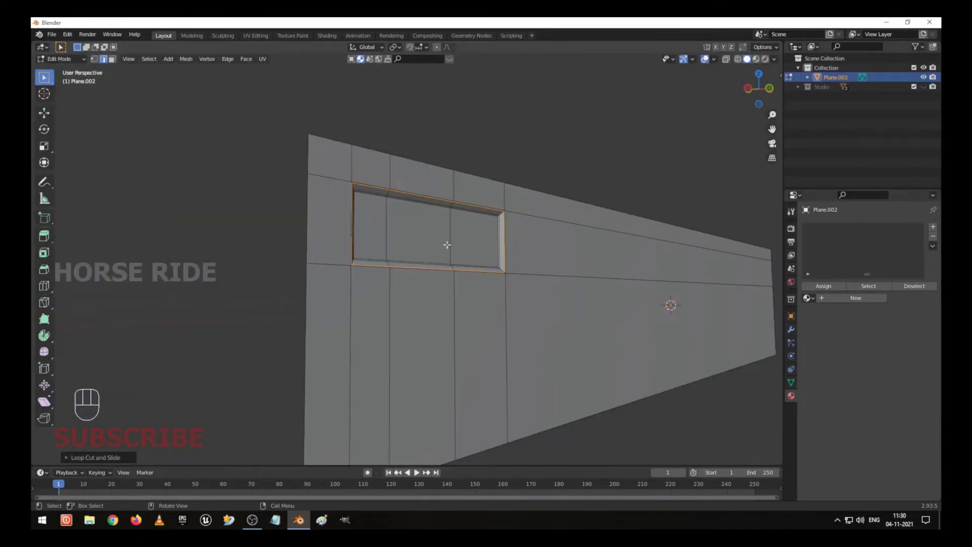
middle_click_drag(520, 409, 478, 271)
key("KP_1")
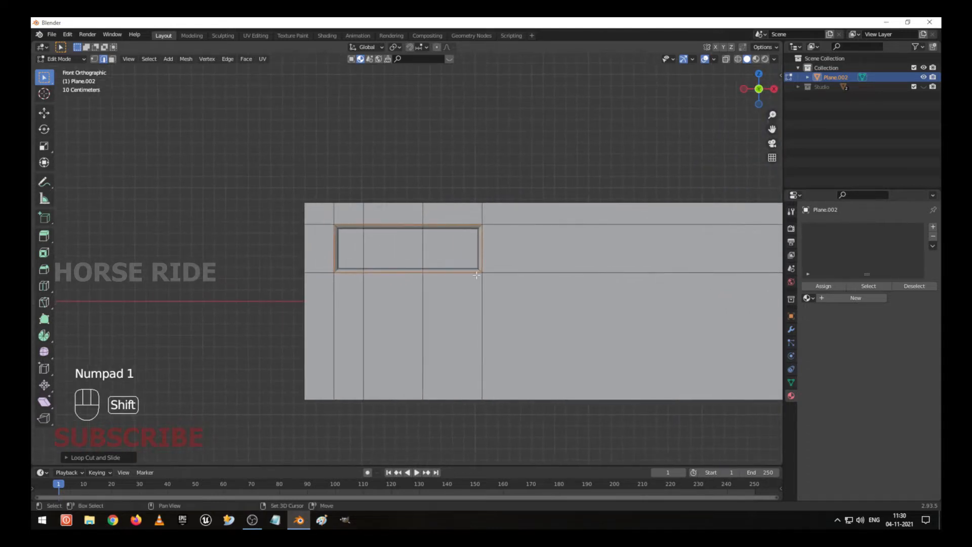
left_click(418, 330, "alt")
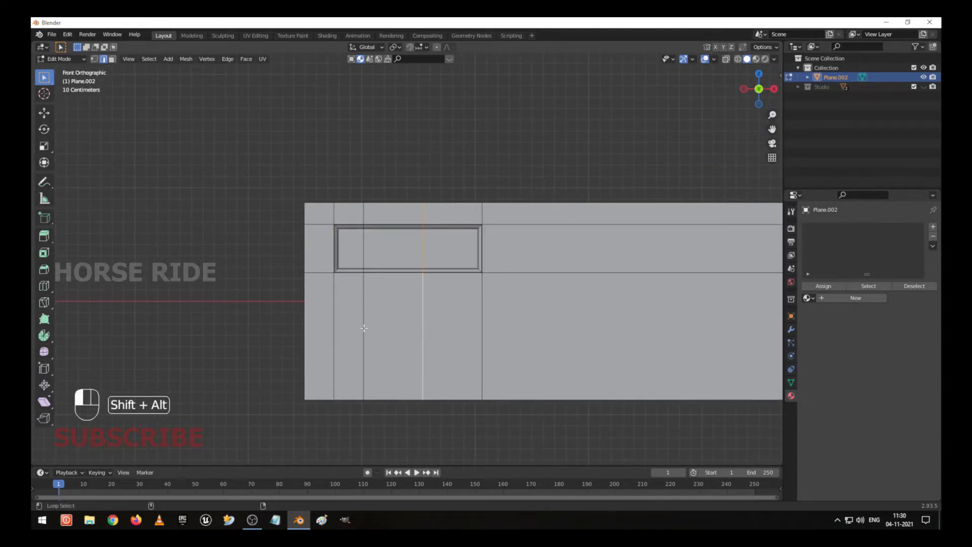
left_click(363, 329, "alt+shift")
left_click(486, 342, "alt+shift")
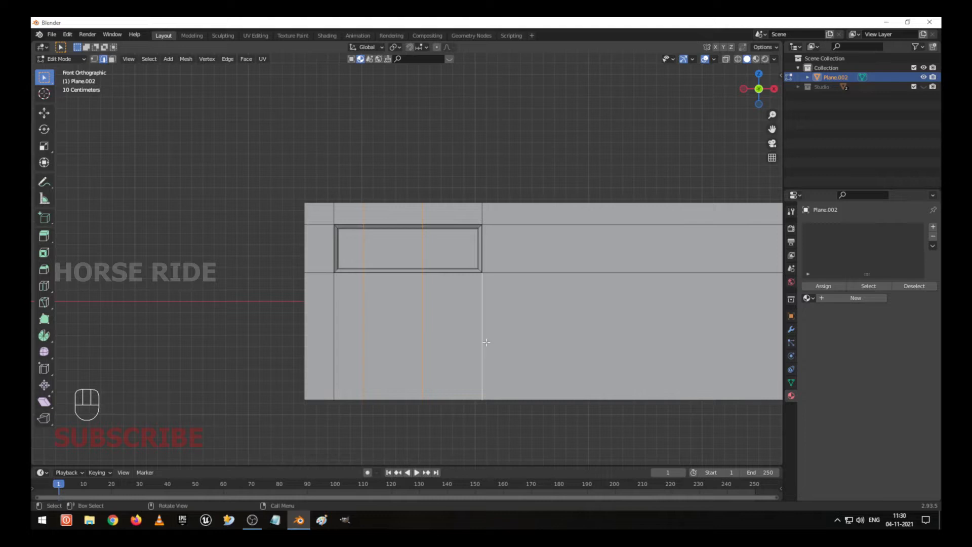
left_click(418, 297, "alt")
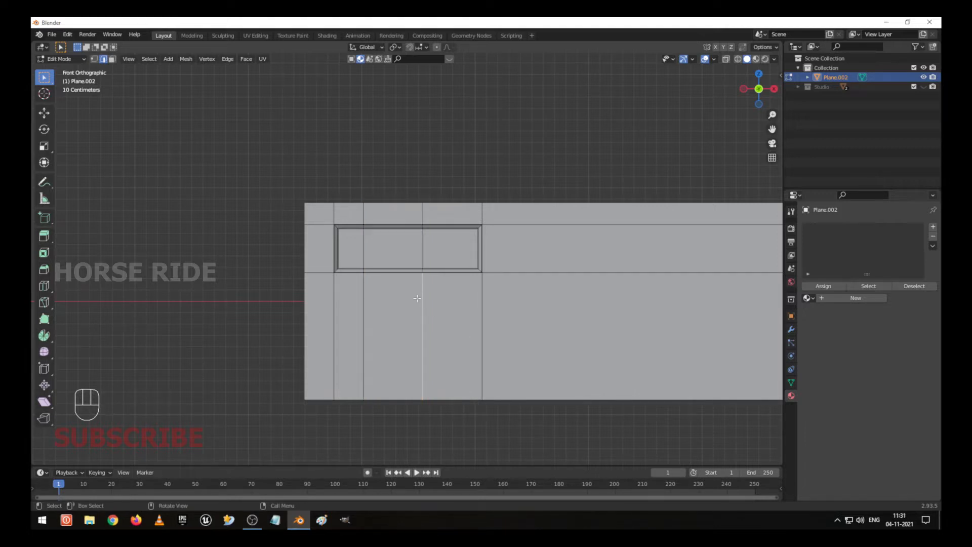
left_click(417, 298, "alt+shift")
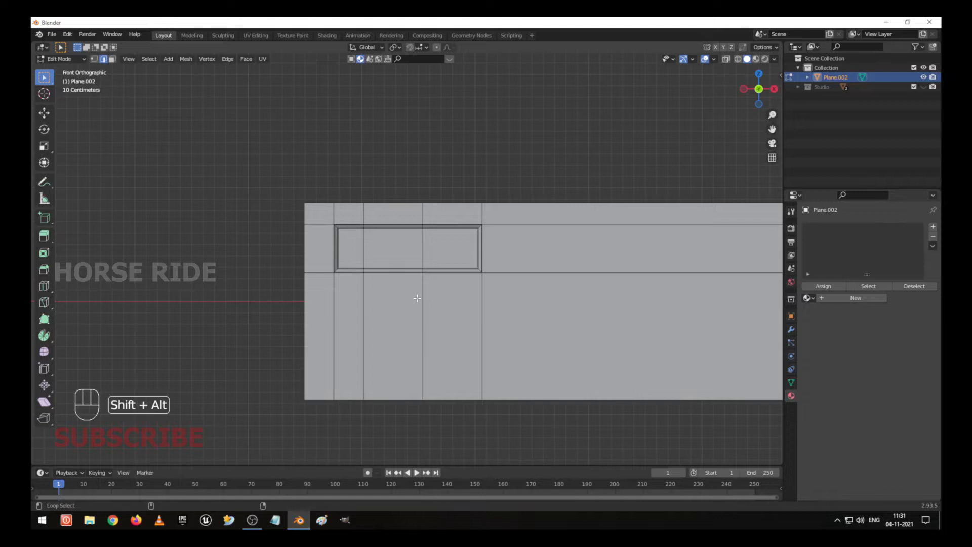
left_click(362, 306, "alt+shift")
left_click(423, 319, "alt+shift")
key("x")
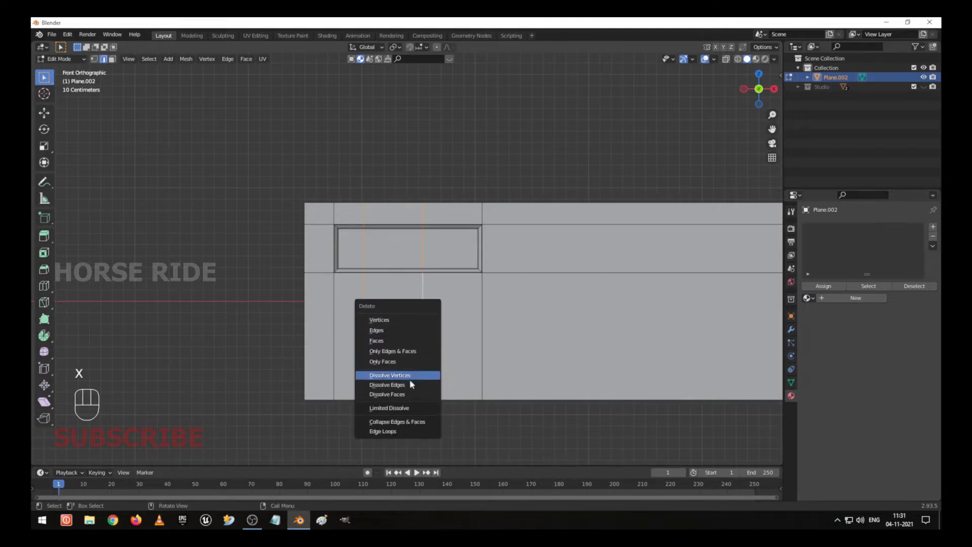
left_click(405, 385)
middle_click_drag(426, 326, 483, 297)
middle_click(492, 307, "alt")
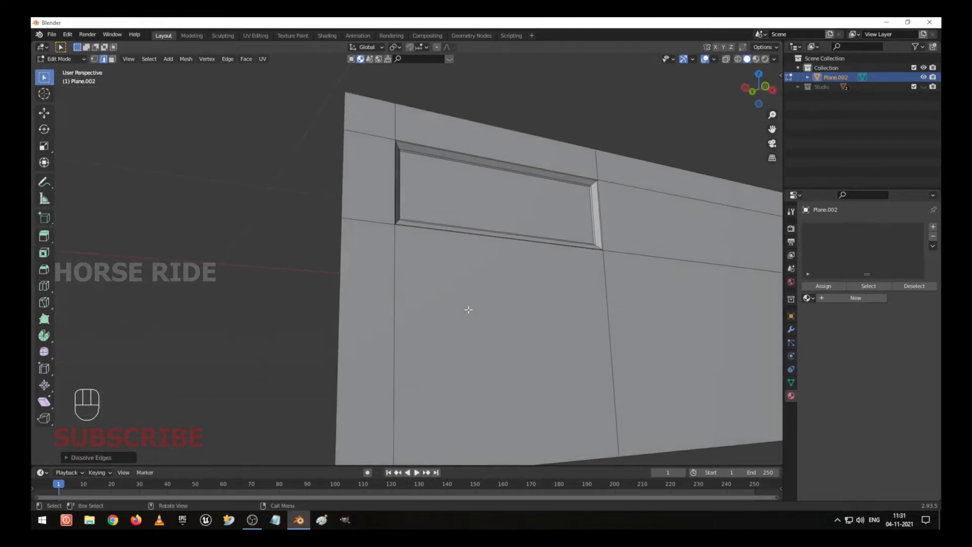
key("super")
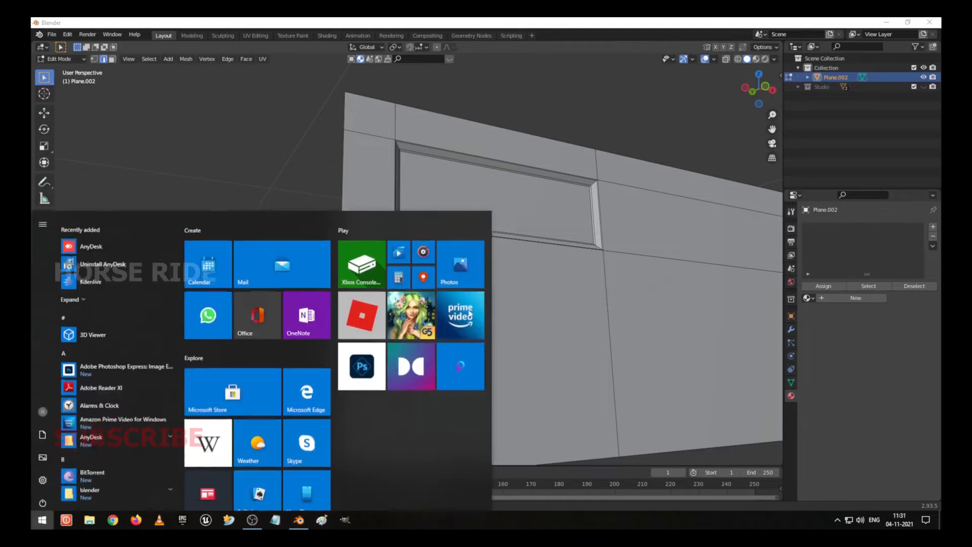
key("super")
key("alt+Tab")
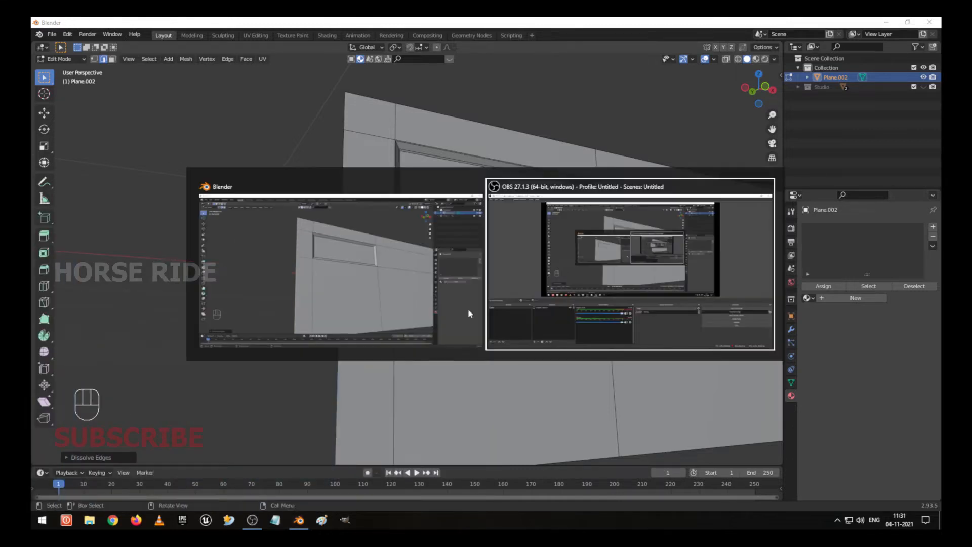
key("alt+Tab")
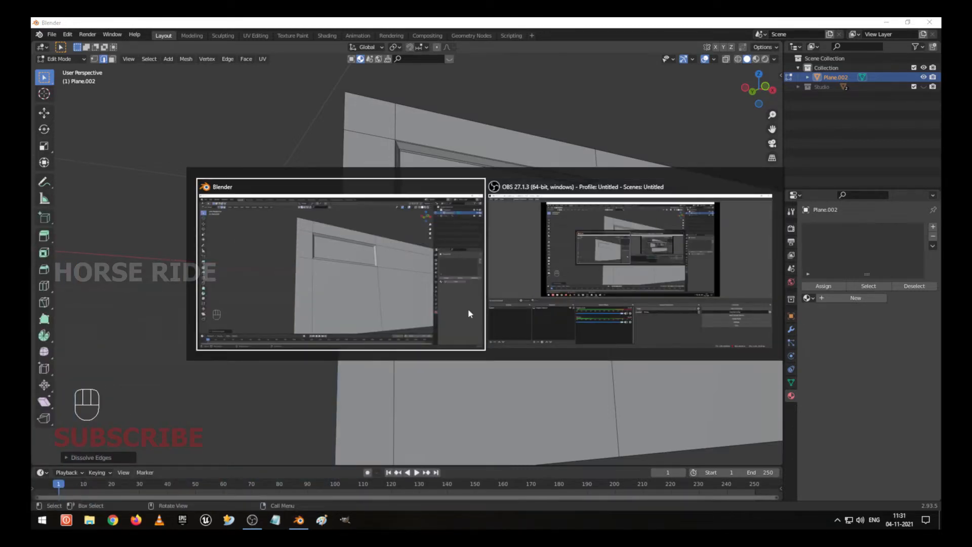
key("ctrl+r")
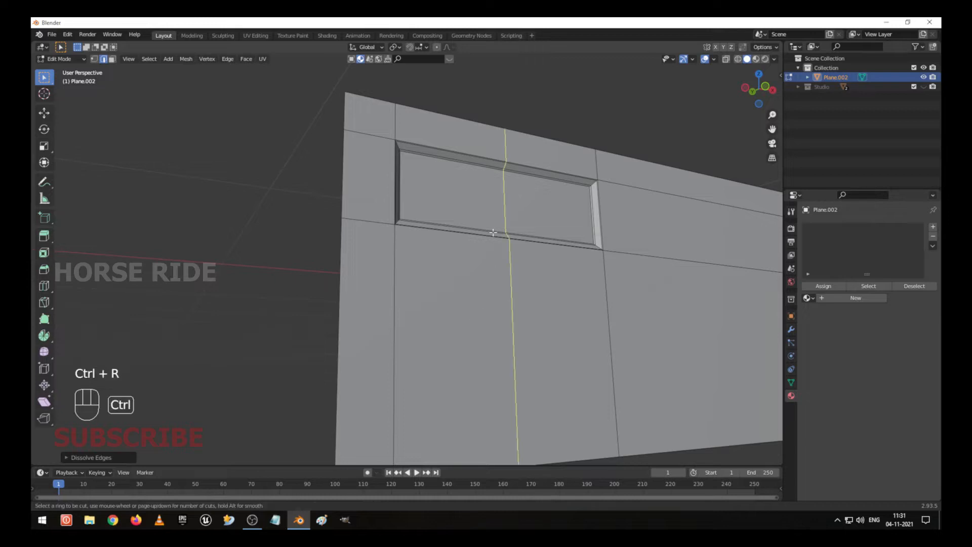
scroll(491, 213, "up", 1)
scroll(491, 213, "up", 1)
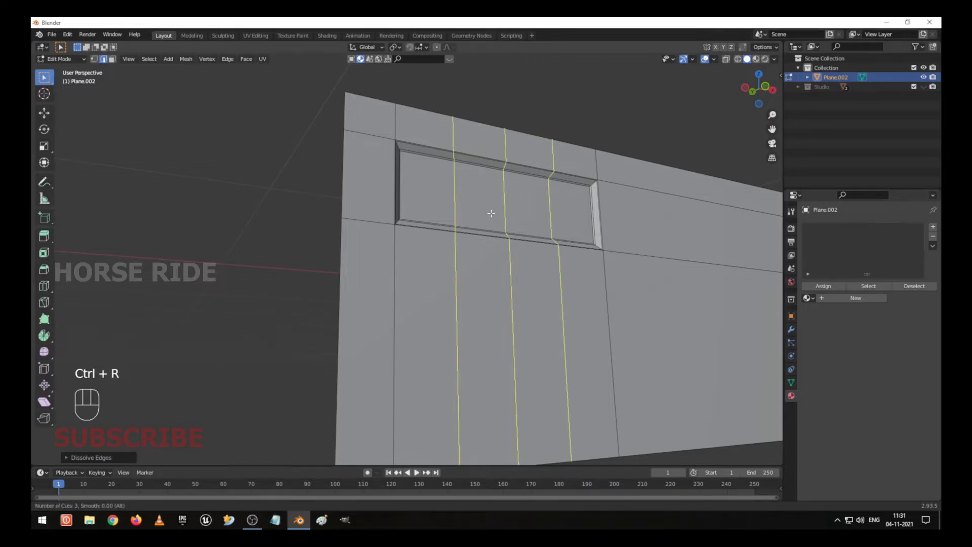
left_click(491, 213)
right_click(491, 213)
middle_click_drag(512, 329, 473, 271)
key("ctrl+b")
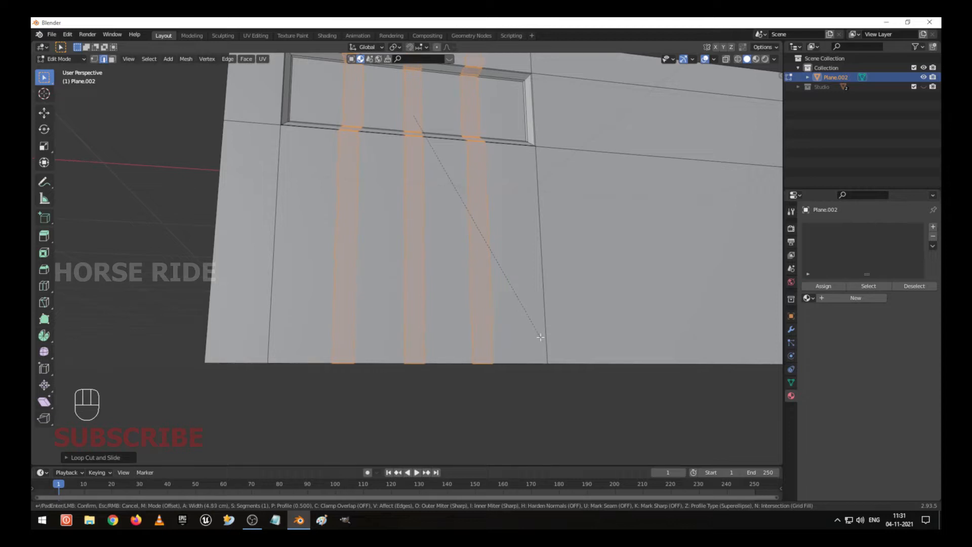
left_click(542, 337)
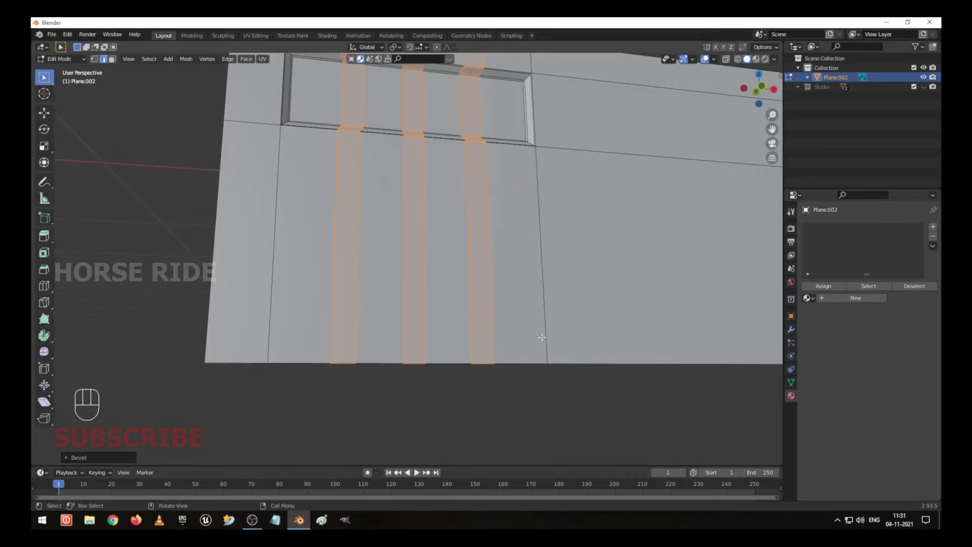
key("s")
key("x")
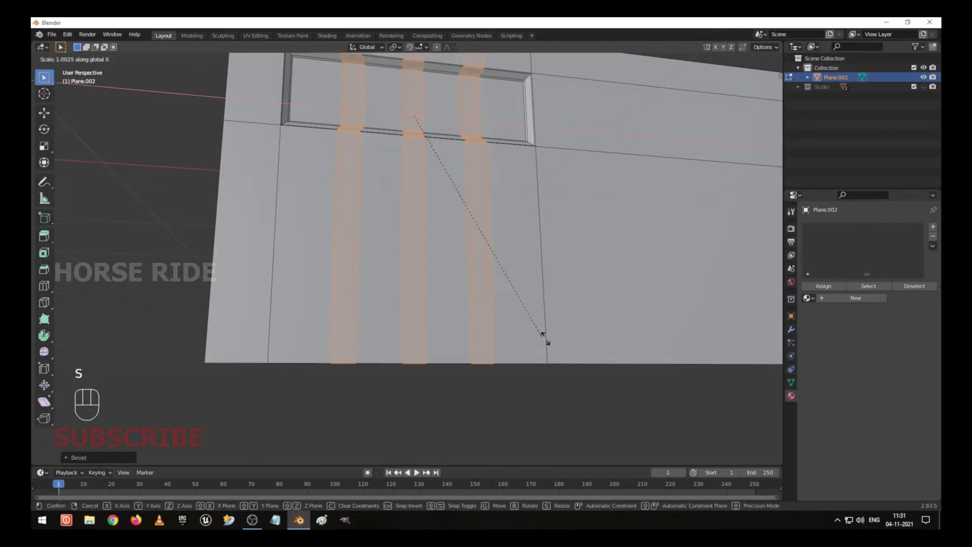
right_click(615, 343)
key("ctrl+z")
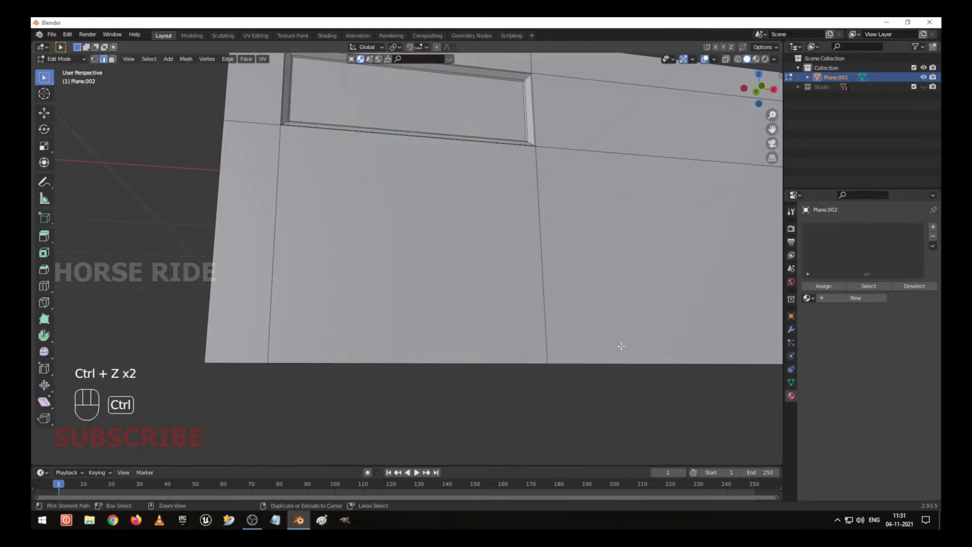
Step: Add three centred vertical loop cuts through the recessed rectangle and scale them by about 1.24 along X to spread them apart
middle_click_drag(457, 217, 479, 278, "shift")
scroll(479, 278, "down", 2)
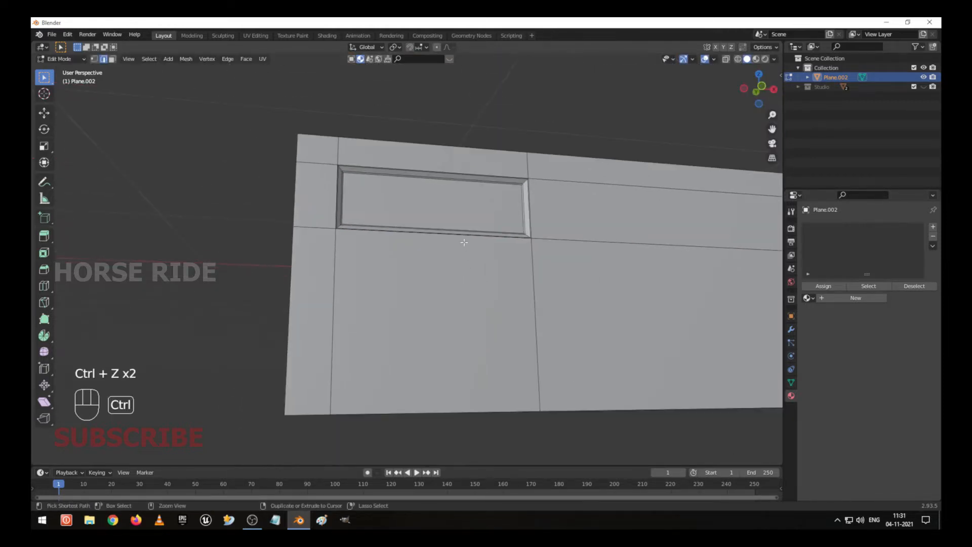
key("ctrl+r")
scroll(458, 235, "up", 2)
left_click(450, 230)
right_click(454, 232)
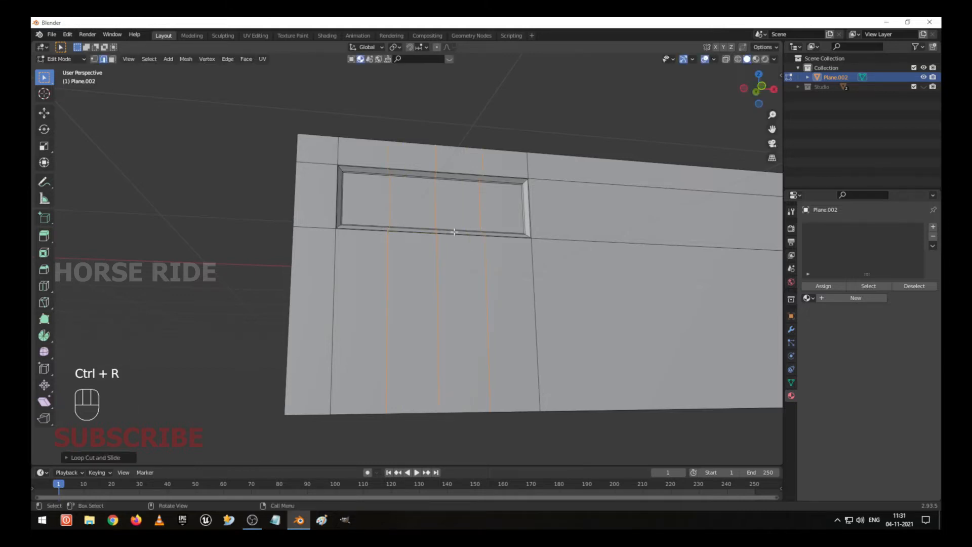
key("s")
key("x")
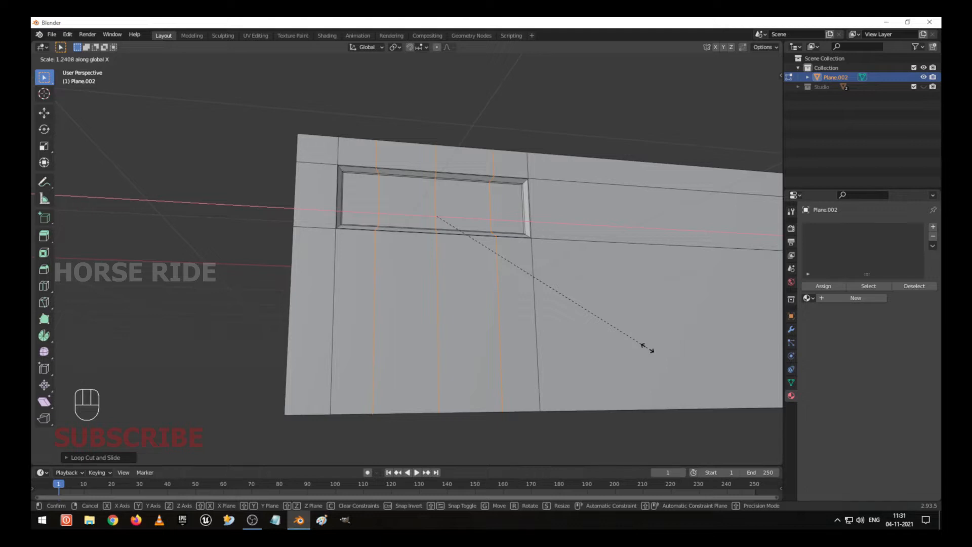
left_click(647, 348)
Step: Bevel the three vertical loop cuts into three narrow vertical strips with a single segment
key("ctrl+b")
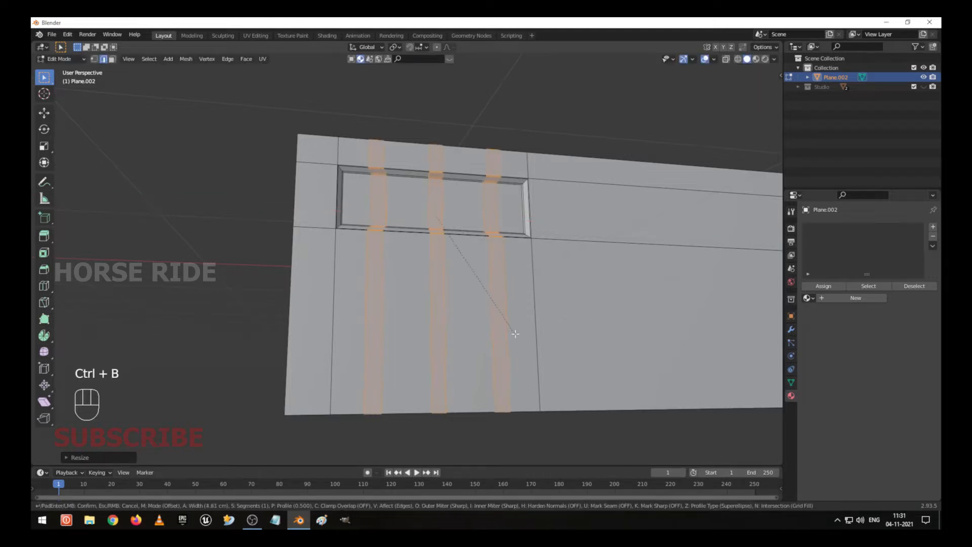
left_click(515, 334)
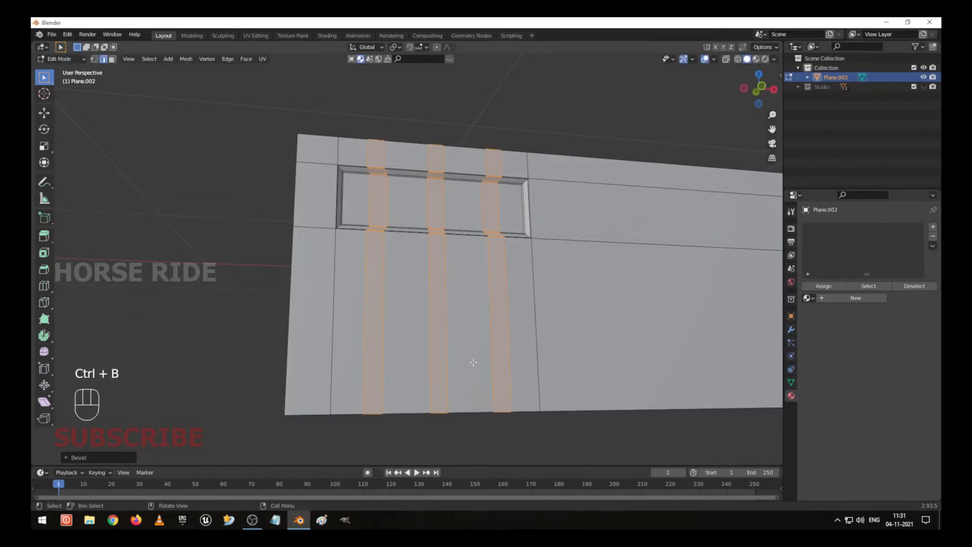
middle_click_drag(473, 362, 451, 293, "shift")
left_click(451, 300)
Step: Add two horizontal loop cuts across the panel section below the recess and slide them toward the panel's lower edge
key("ctrl+r")
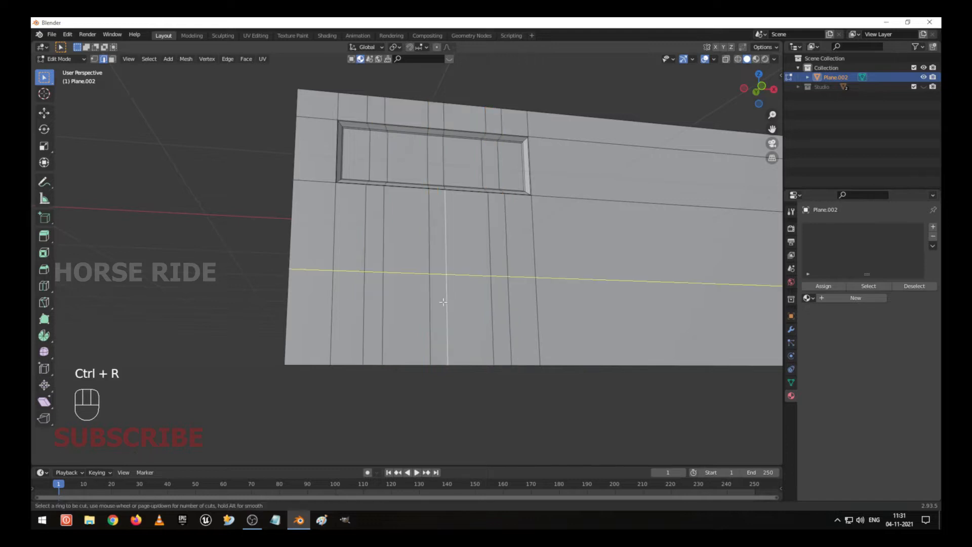
scroll(443, 305, "up", 1)
left_click(443, 306)
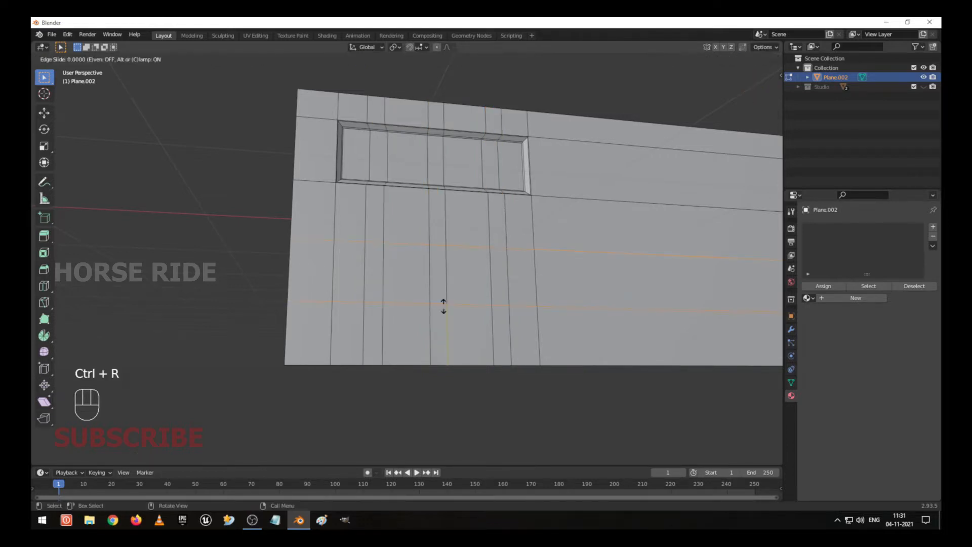
left_click(441, 336)
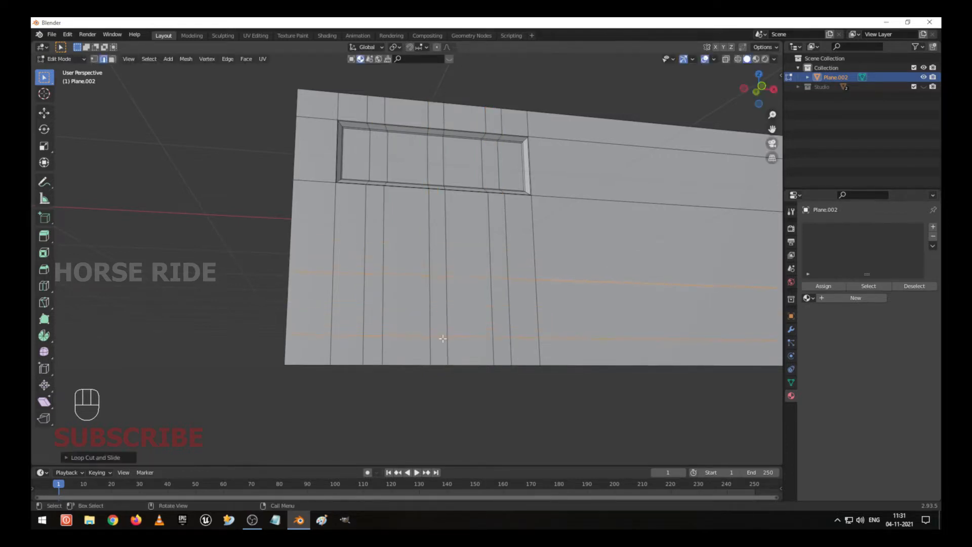
Step: Duplicate the three narrow strip faces between the two lower horizontal loops and move the copies along Y in front of the panel
middle_click_drag(442, 336, 501, 333)
scroll(501, 337, "up", 2)
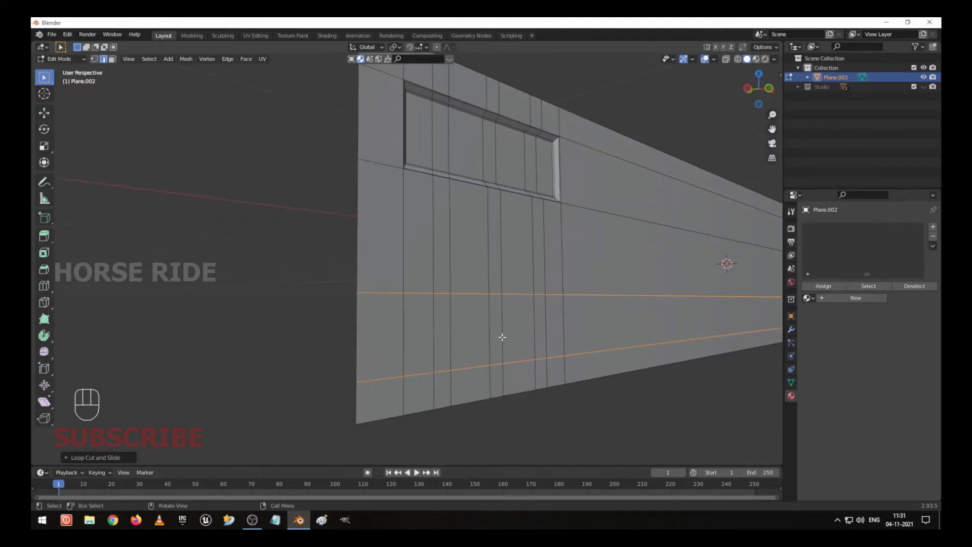
key("3")
left_click(444, 339)
left_click(494, 331, "shift")
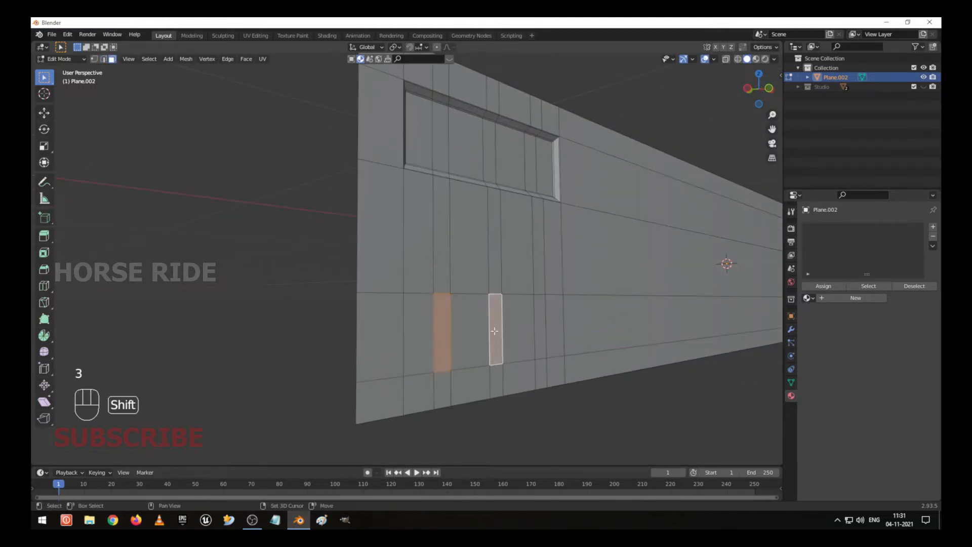
left_click(543, 324, "shift")
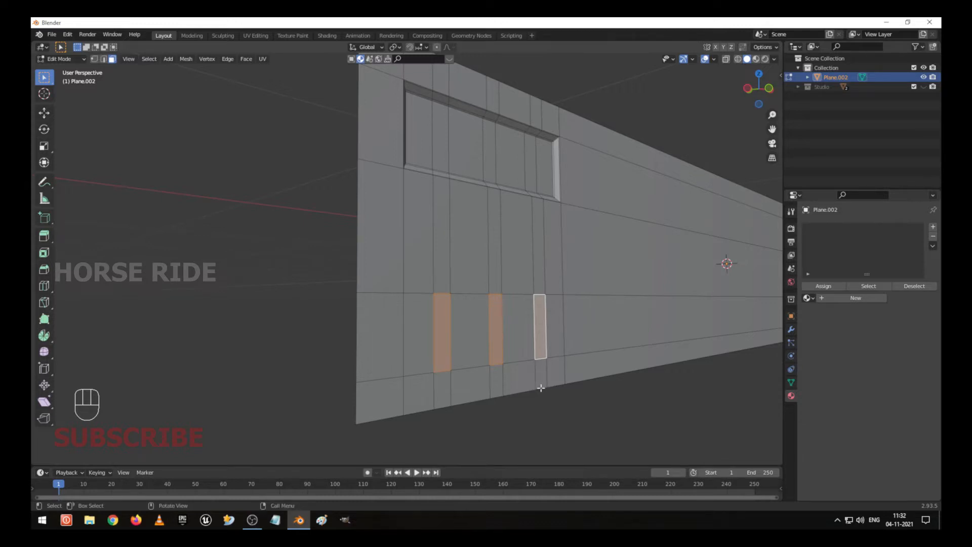
key("shift+d")
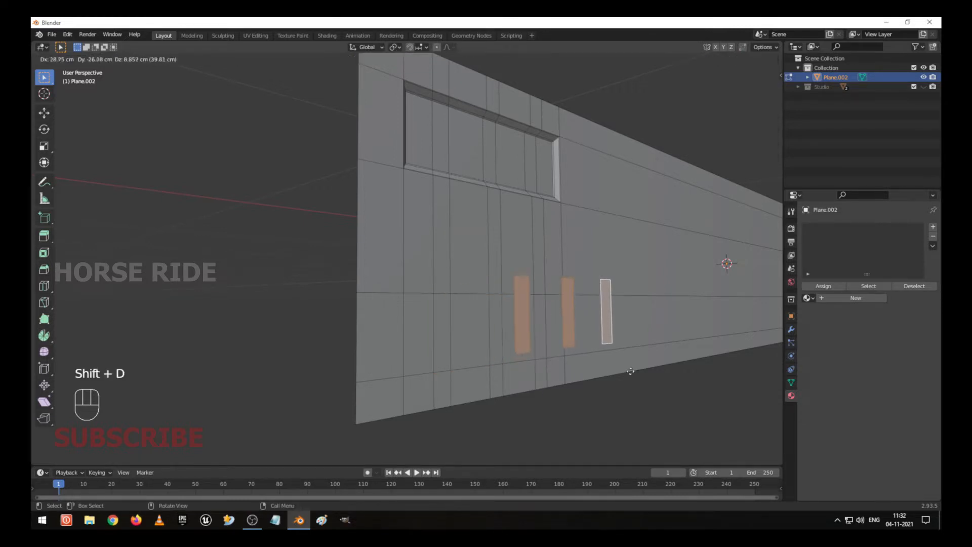
right_click(685, 413)
key("g")
key("y")
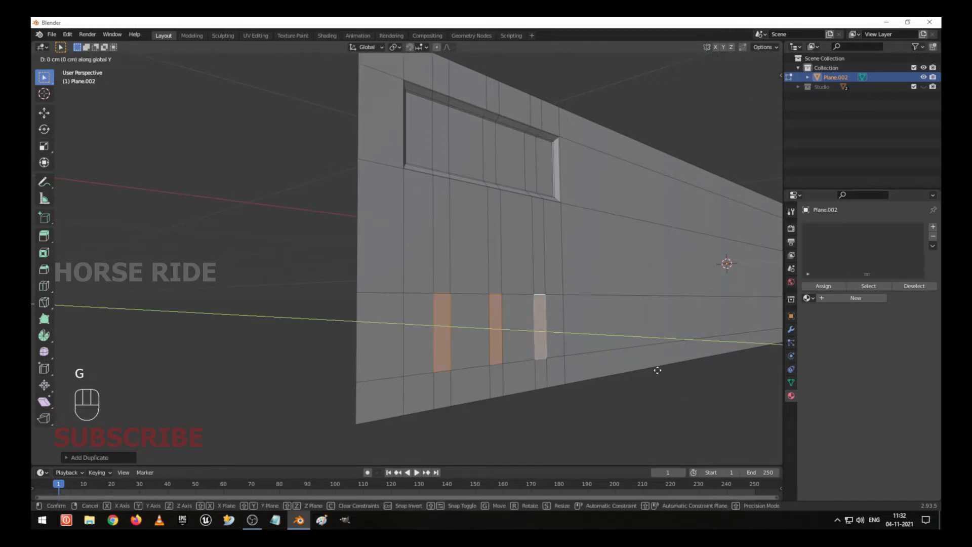
left_click(675, 374)
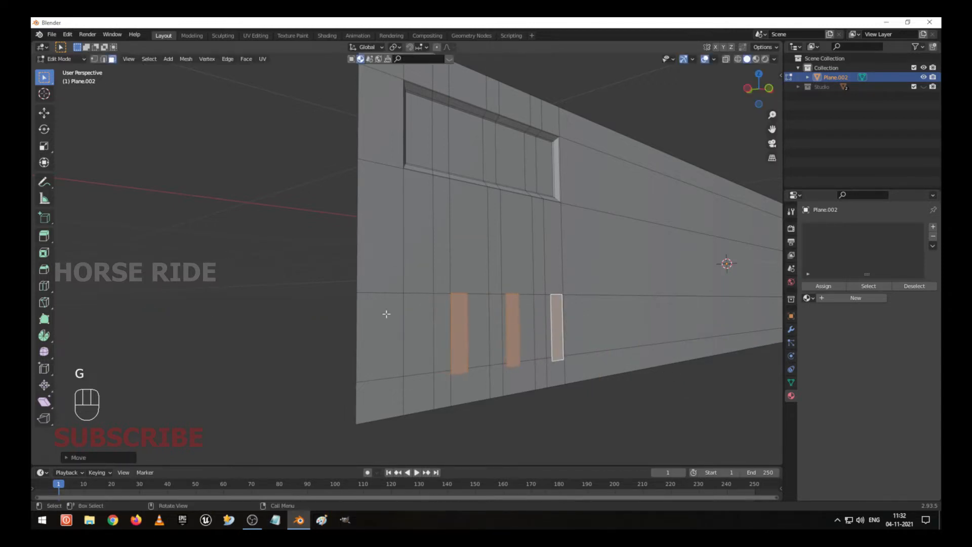
Step: Delete the three original strip faces from the panel to leave three rectangular openings behind the copies
left_click(440, 322)
left_click(492, 322, "shift")
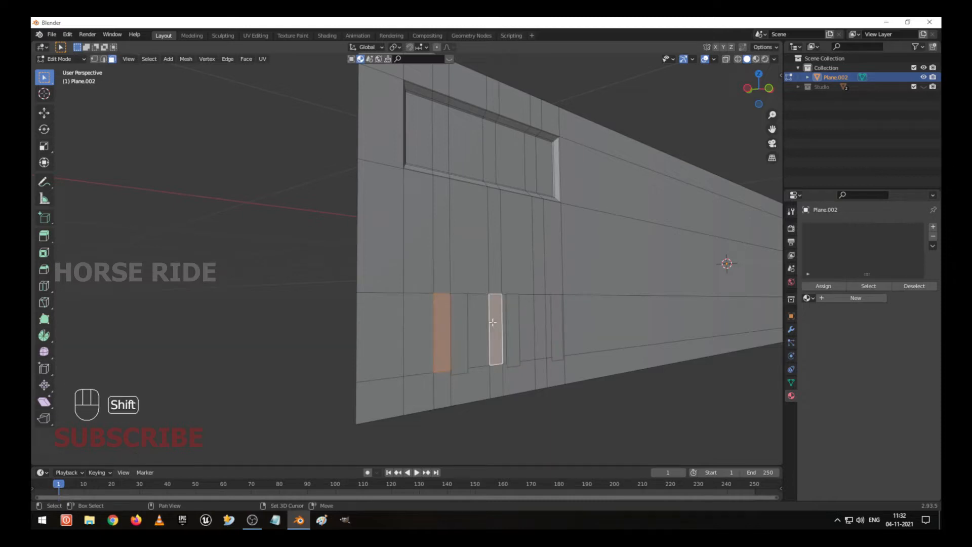
left_click(546, 334, "shift")
middle_click_drag(546, 334, 460, 332)
key("x")
left_click(500, 346)
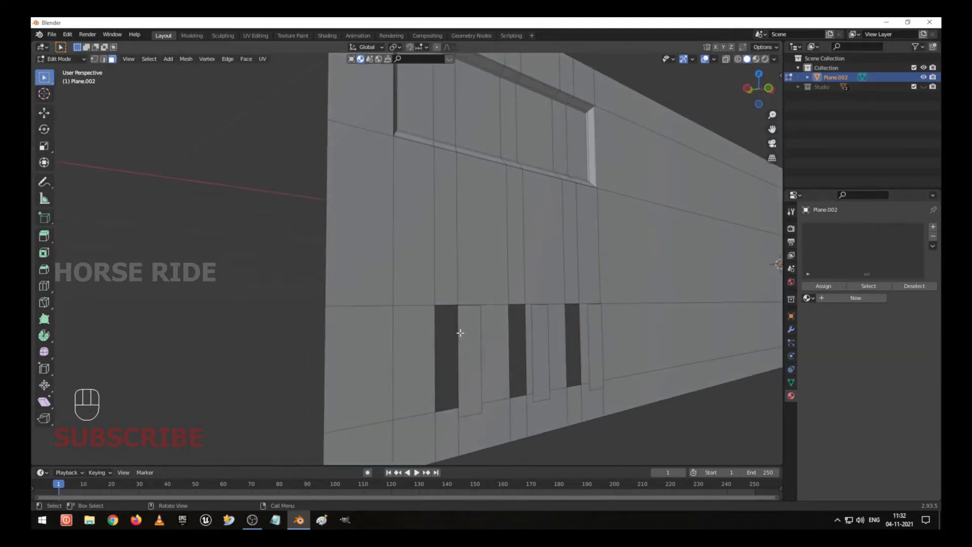
Step: Separate the three duplicated strip faces from the panel into their own object and return to Object Mode
key("Tab")
key("Tab")
left_click(478, 341)
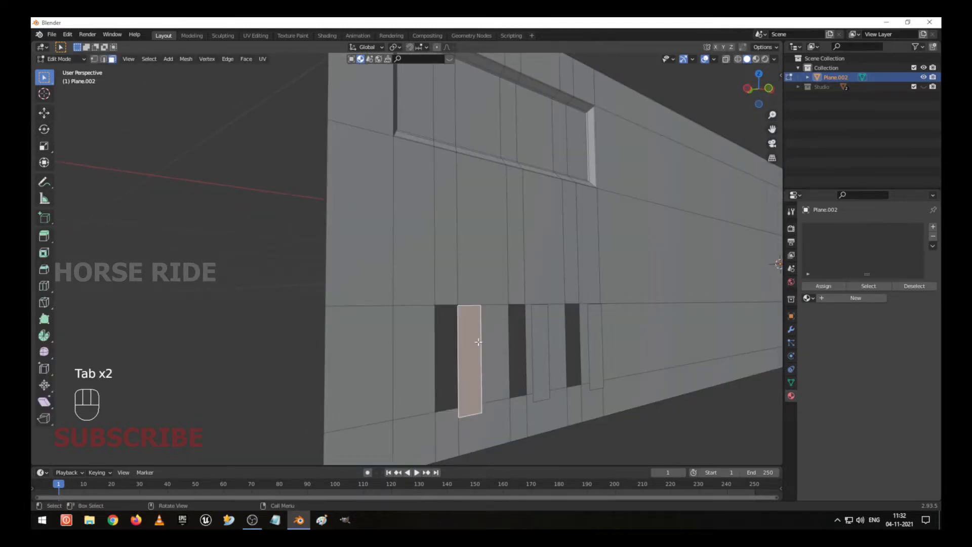
left_click(546, 345, "shift")
left_click(599, 338, "shift")
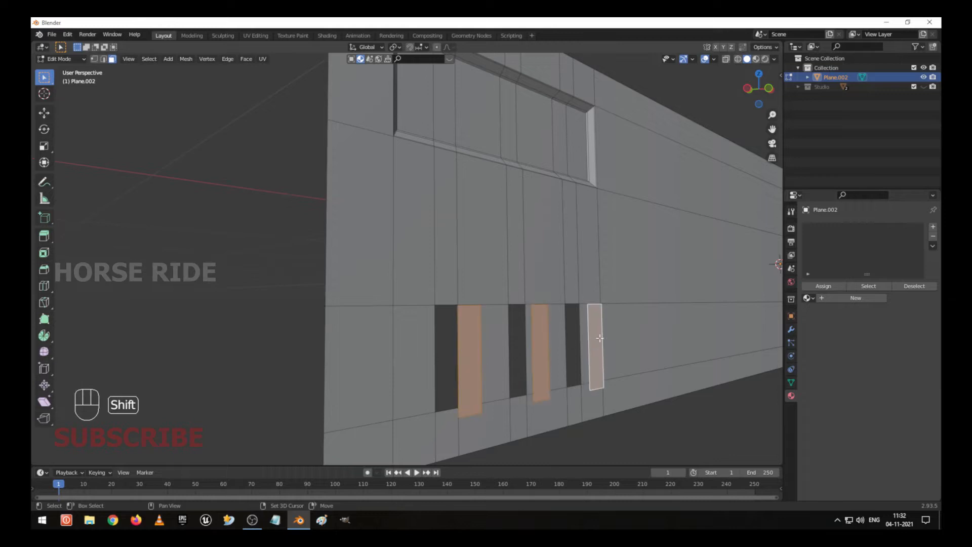
key("p")
left_click(588, 334)
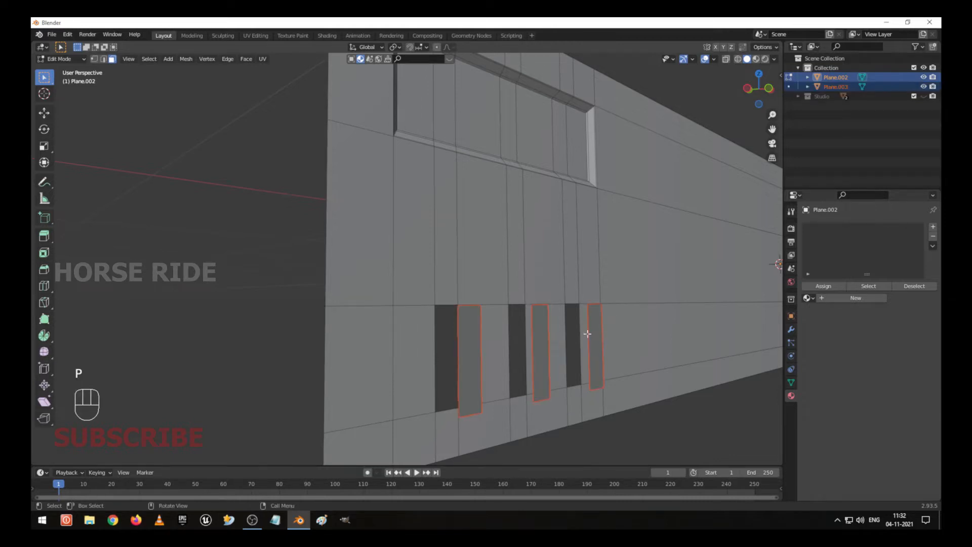
key("Tab")
Step: Select the separated strips object and set its origin to its geometry
left_click(544, 326)
middle_click_drag(544, 326, 501, 322)
key("g")
right_click(558, 321)
scroll(501, 324, "down", 3)
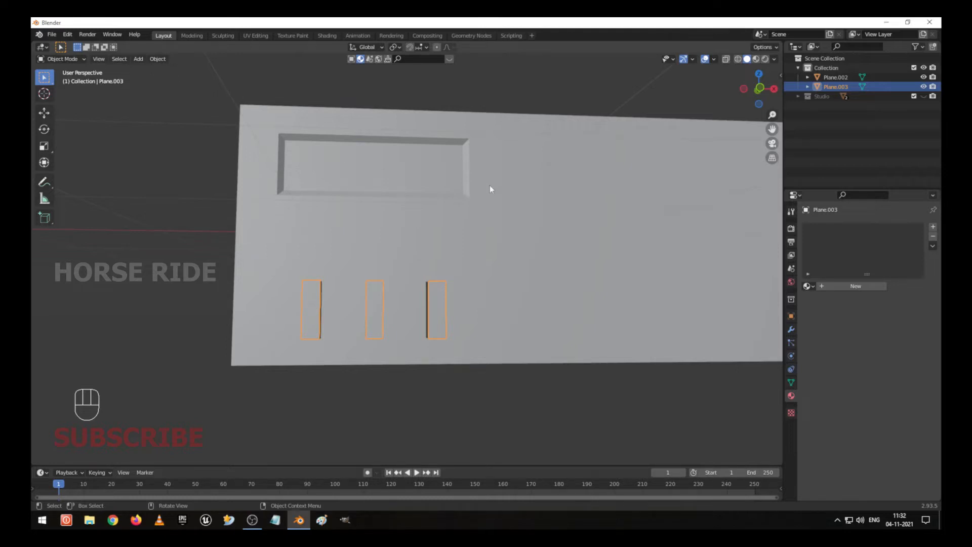
key("n")
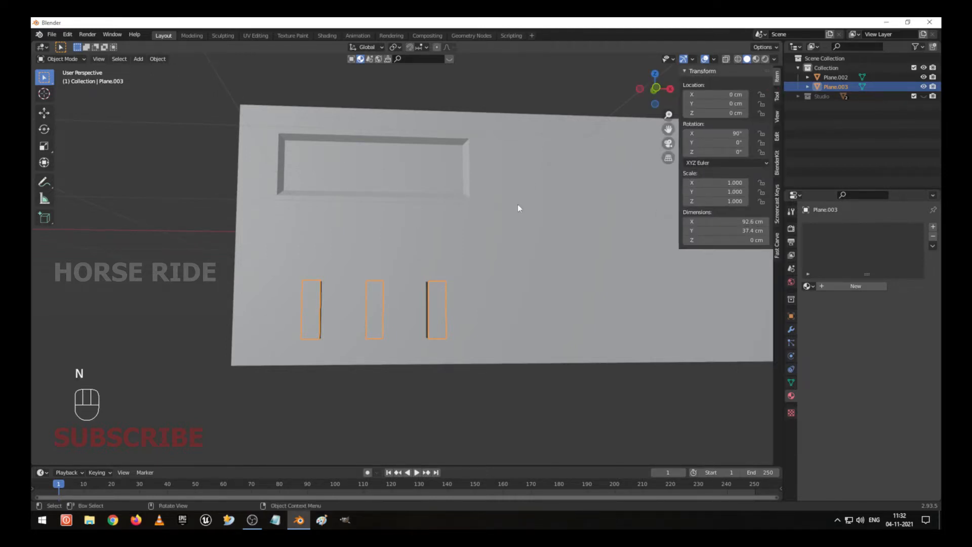
key("n")
left_click(157, 59)
mouse_move(180, 81)
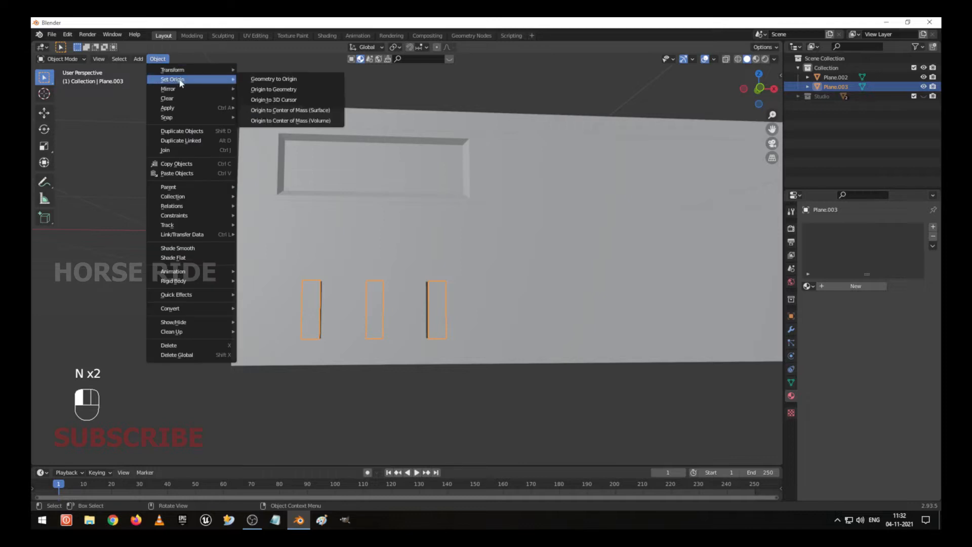
left_click(297, 89)
Step: Extrude all three strip faces in the right orthographic view back along Y, just past the panel's plane, to form solid blocks
middle_click_drag(345, 245, 393, 245)
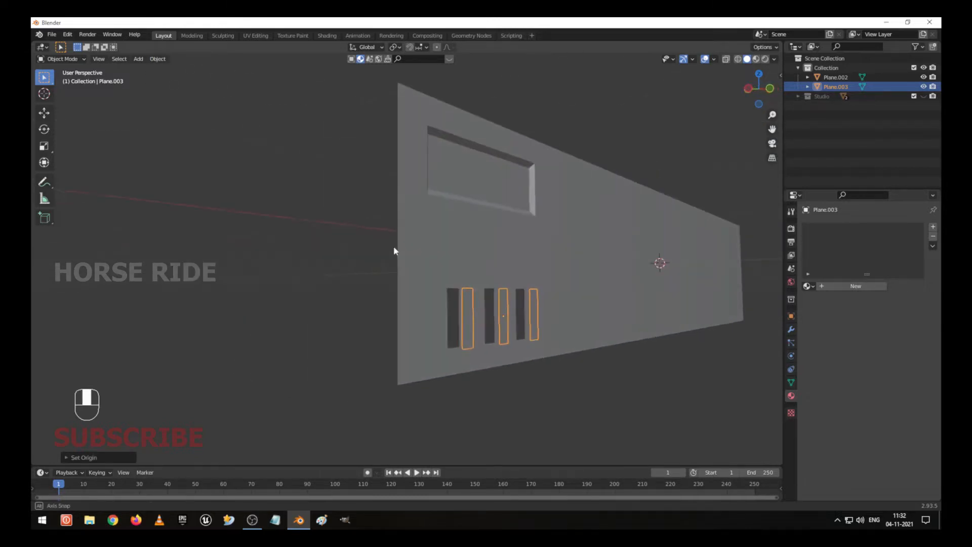
scroll(500, 323, "up", 3)
middle_click_drag(500, 322, 440, 302, "shift")
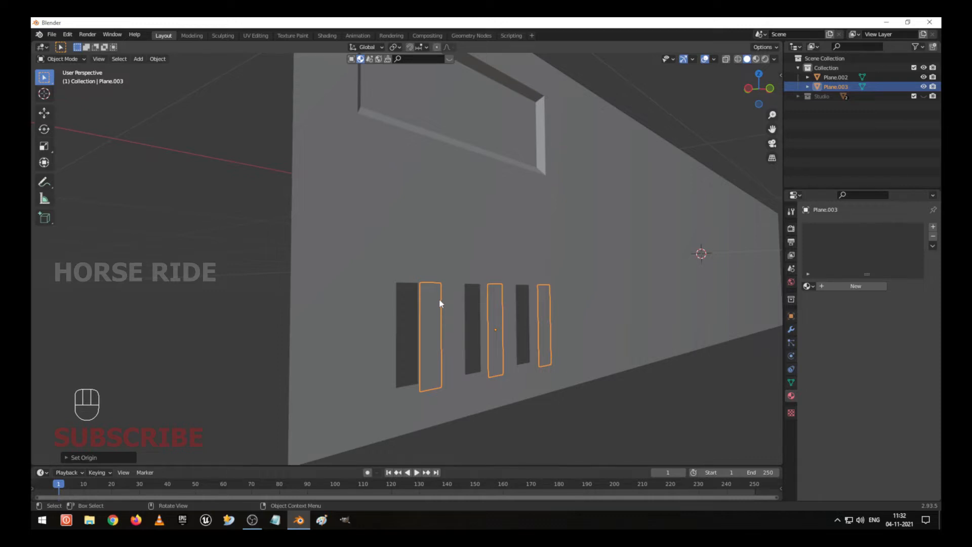
key("Tab")
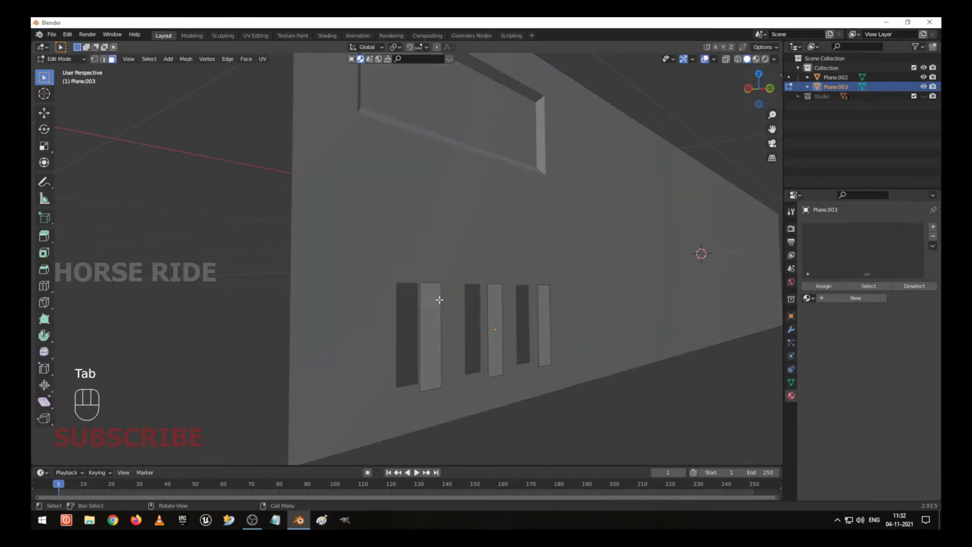
key("a")
middle_click_drag(446, 299, 457, 297)
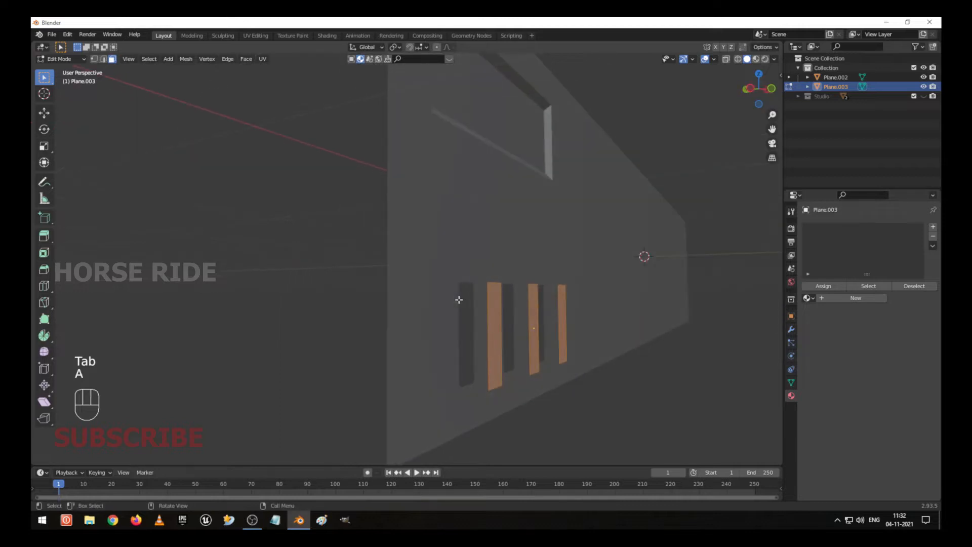
key("KP_3")
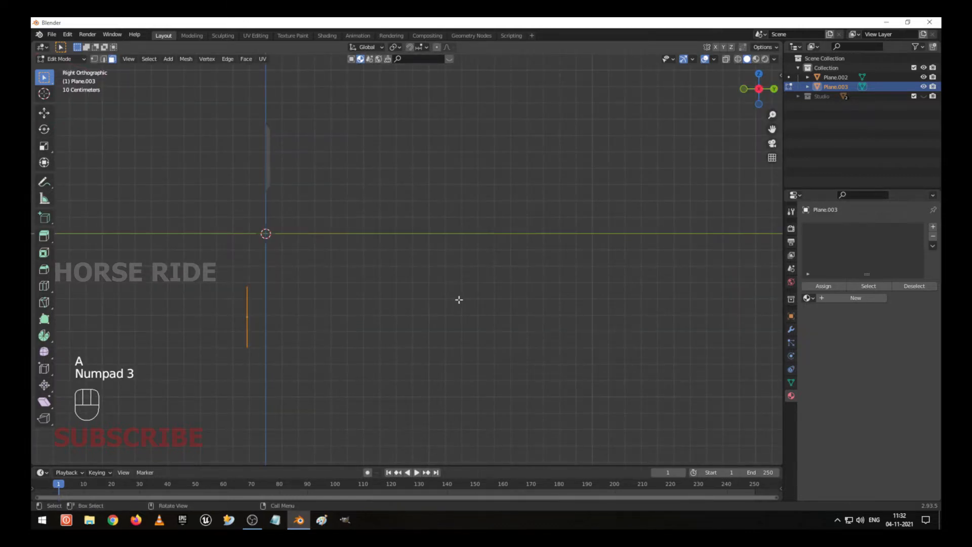
key("KP_Decimal")
key("e")
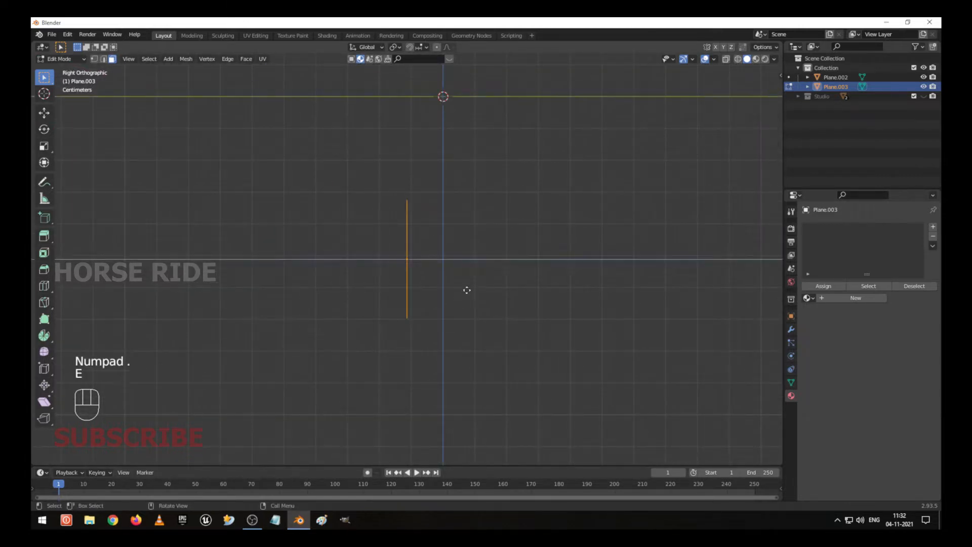
left_click(511, 290)
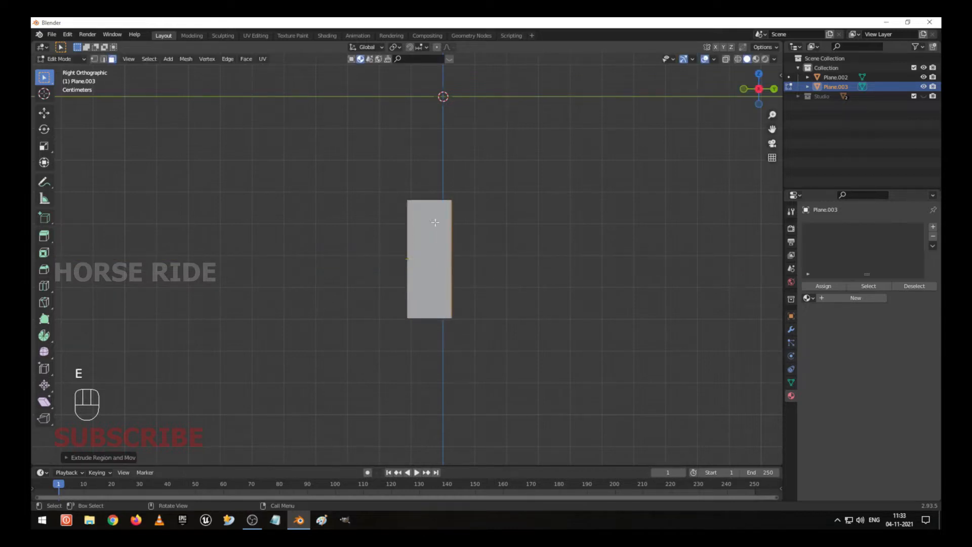
Step: Add a loop cut around the three blocks, slid close to their front faces
key("ctrl+r")
left_click(426, 208)
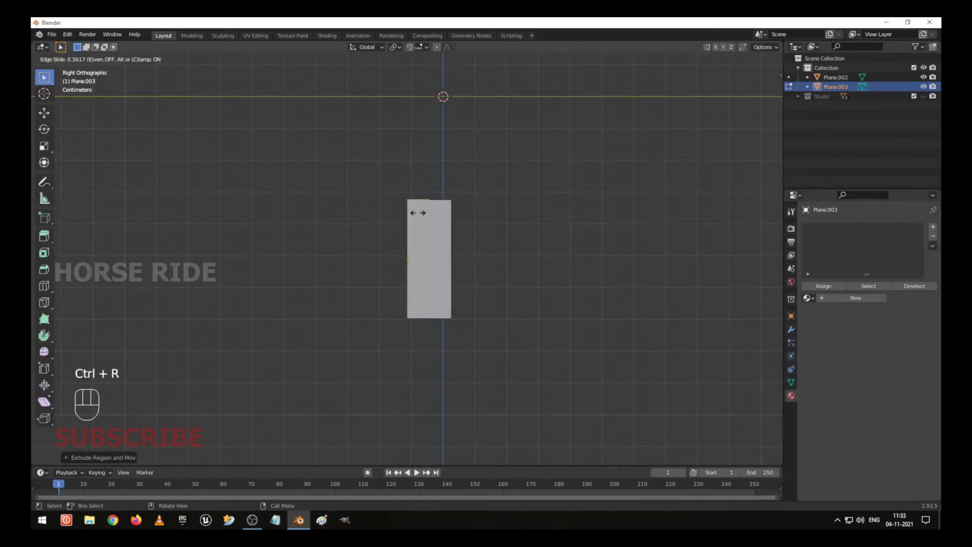
left_click(418, 213)
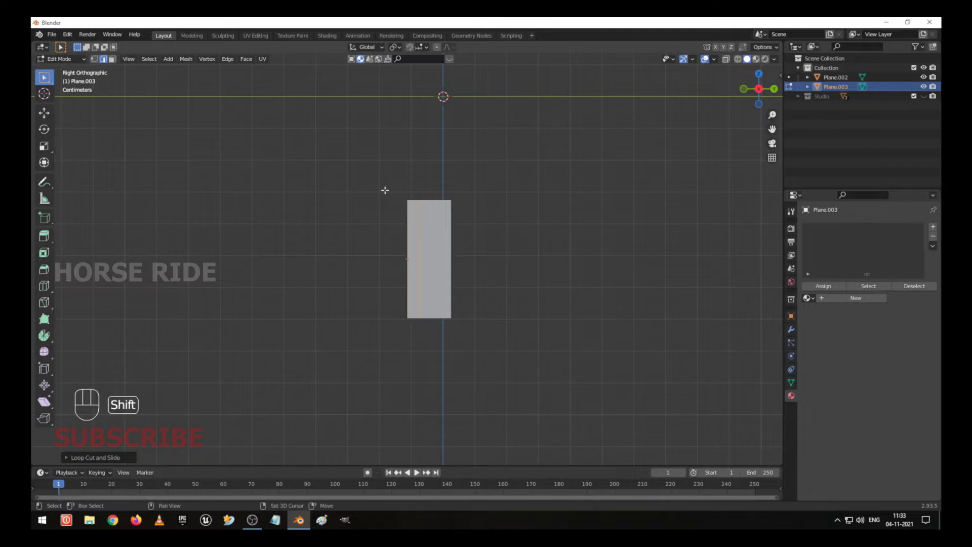
Step: Select the blocks' front vertices in wireframe display and scale them along Z to about 0.76
key("shift+z")
left_click_drag(365, 174, 416, 315)
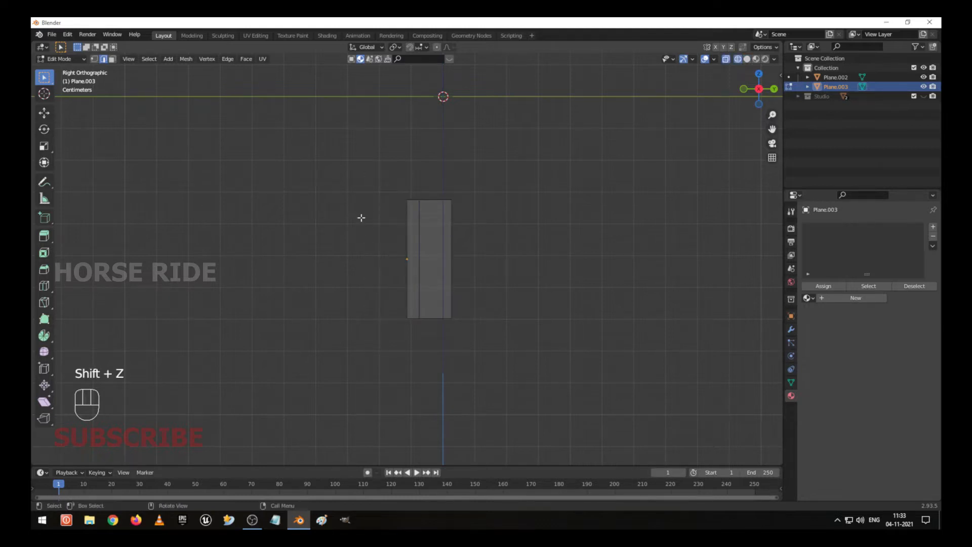
key("1")
left_click_drag(369, 165, 414, 340)
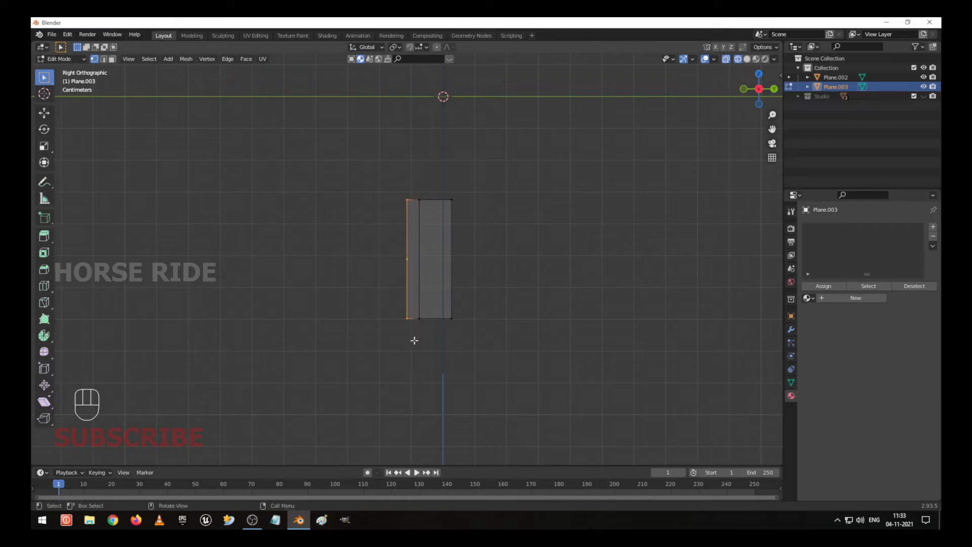
key("s")
key("z")
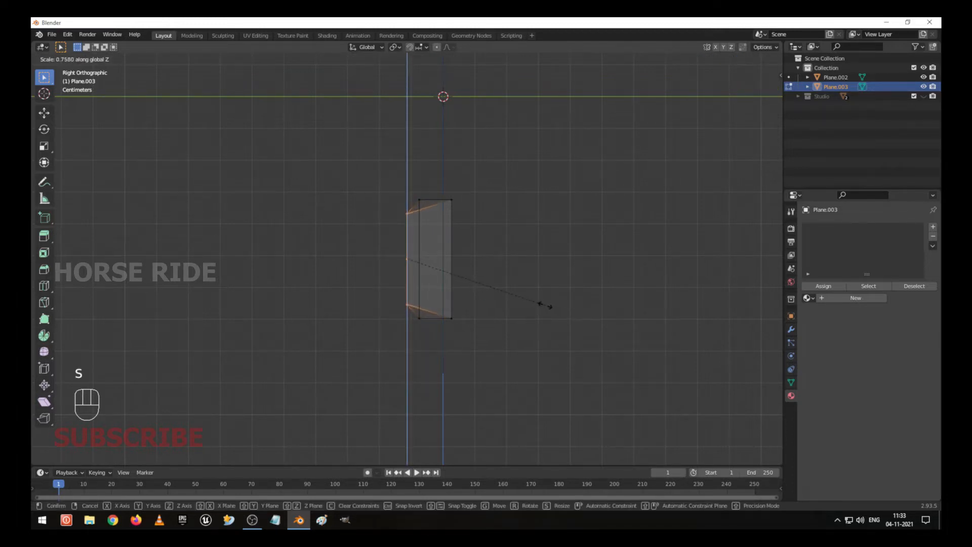
left_click(543, 305)
Step: Select the loop-cut vertices behind the blocks' front faces and shrink them slightly along Z to round the tapered profile
left_click_drag(408, 183, 427, 325)
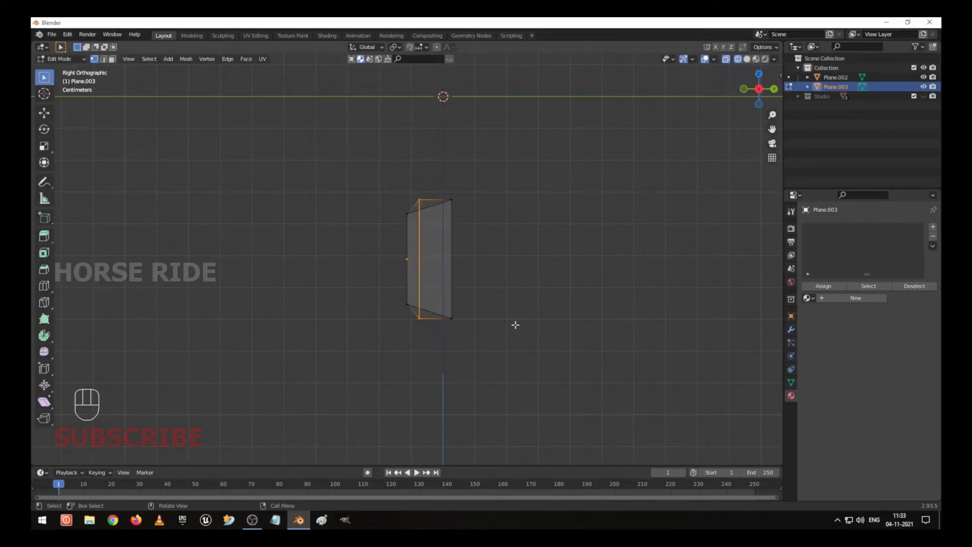
key("s")
right_click(582, 250)
mouse_move(444, 251)
middle_mouse_down()
mouse_move(478, 228)
mouse_move(518, 230)
mouse_move(447, 243)
middle_mouse_up()
key("KP_3")
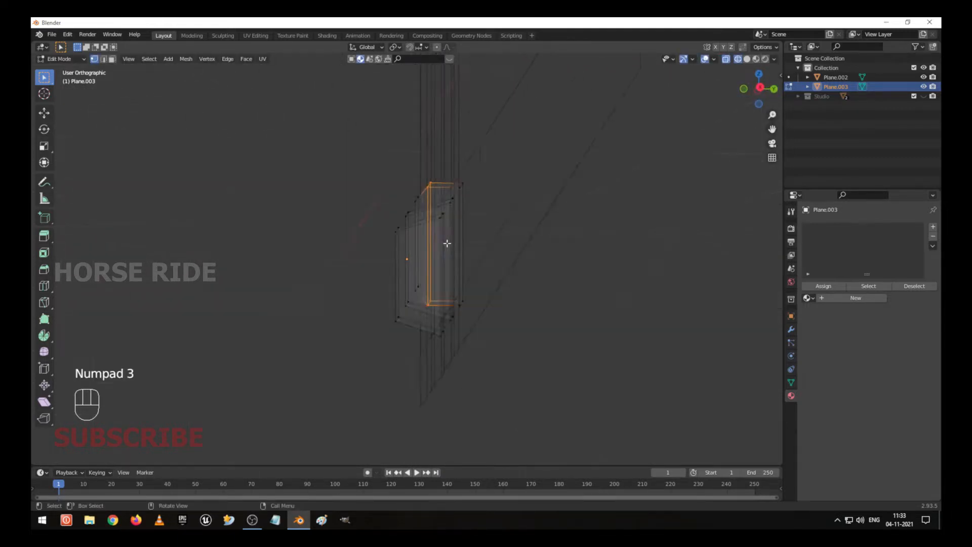
key("s")
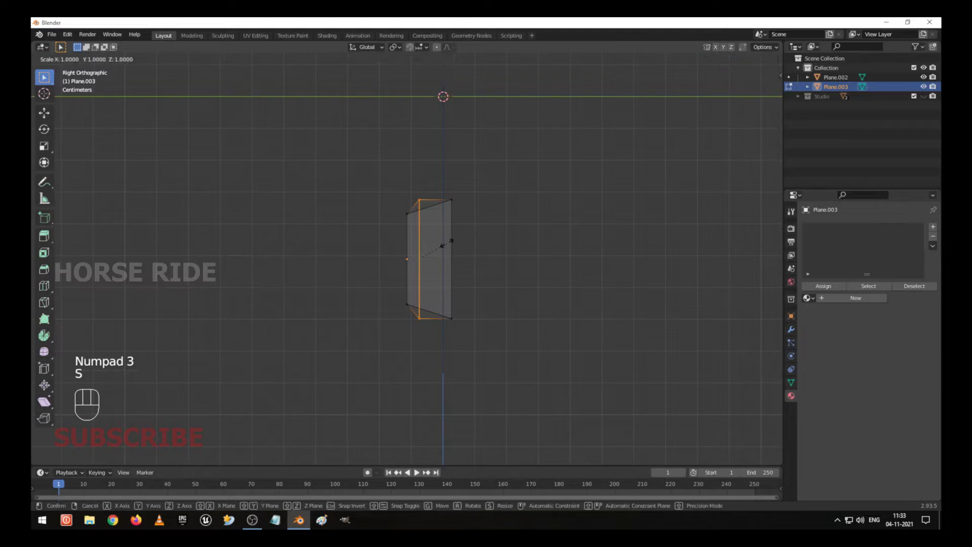
key("z")
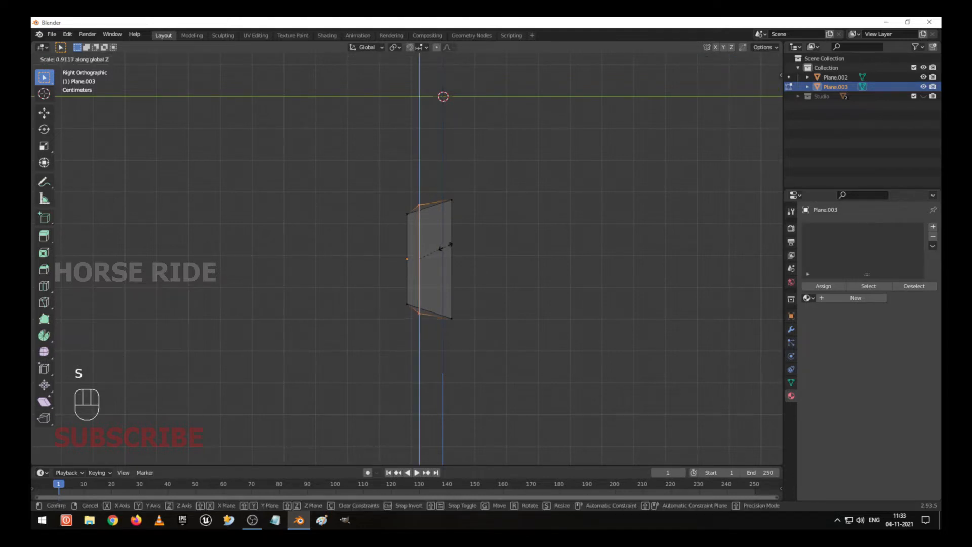
left_click(445, 245)
key("s")
key("z")
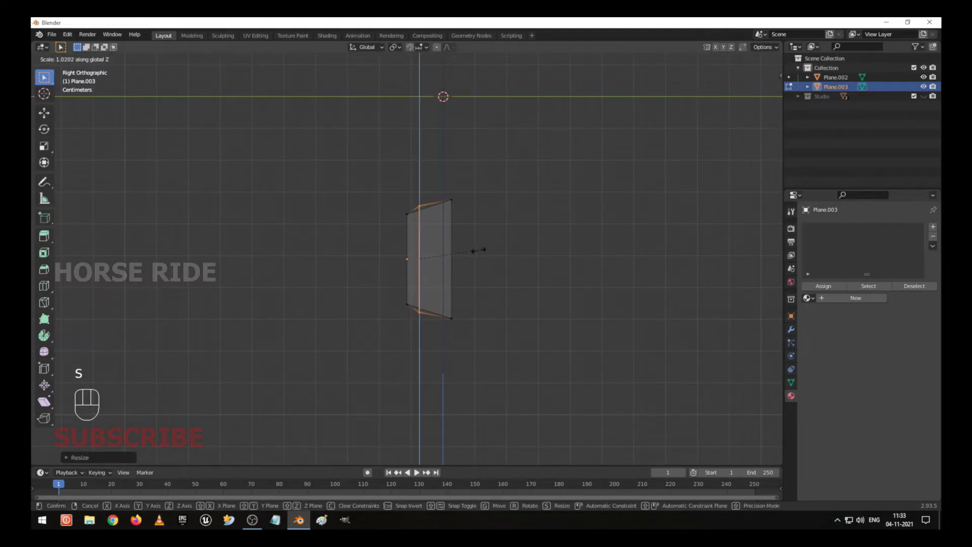
left_click(482, 251)
Step: Return to Object Mode with solid shading and deselect the blocks
mouse_move(420, 232)
middle_mouse_down()
mouse_move(442, 234)
mouse_move(389, 309)
mouse_move(435, 299)
middle_mouse_up()
key("Tab")
key("shift+z")
left_click(434, 298)
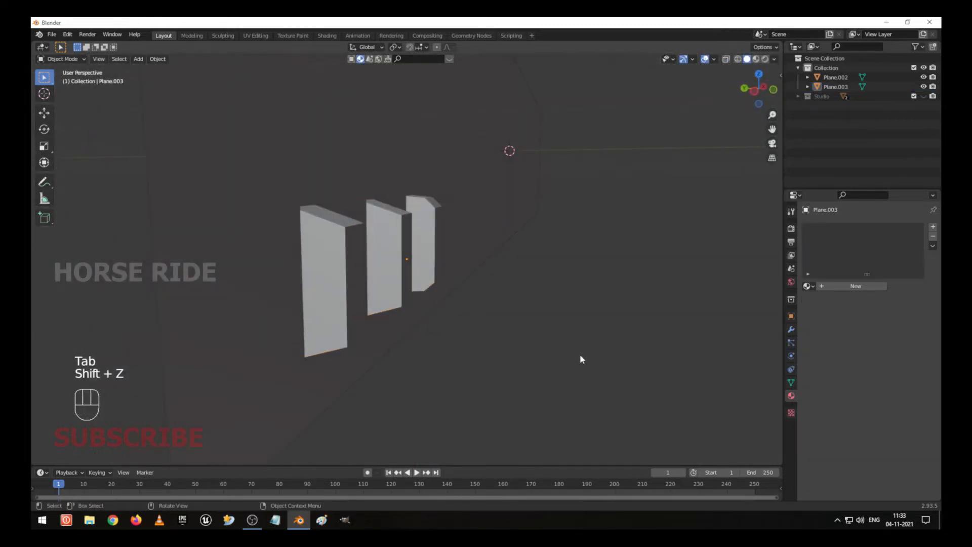
Step: In the front view, add a vertical loop cut to the panel near the end opposite the three slots
middle_click_drag(581, 358, 530, 290)
scroll(471, 322, "down", 4)
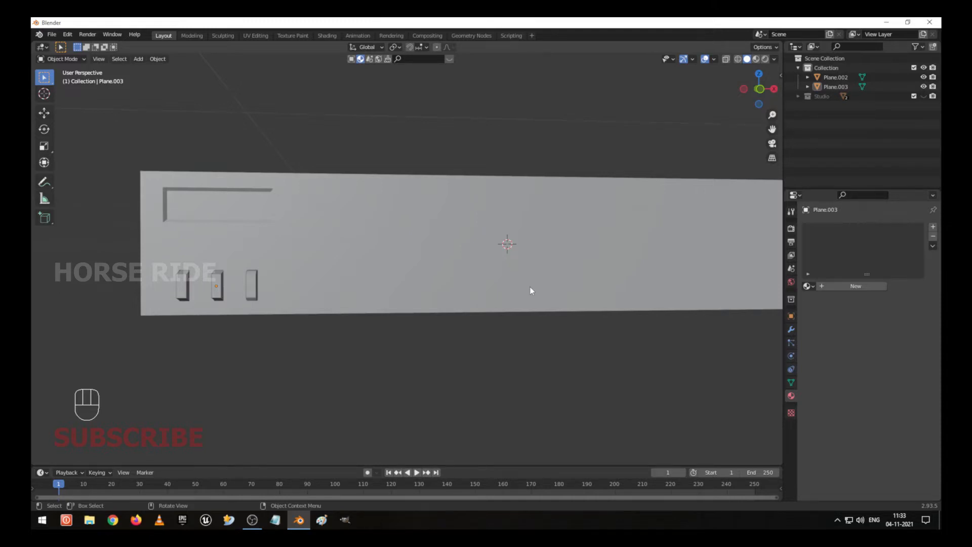
middle_click_drag(531, 290, 192, 252)
left_click(345, 242)
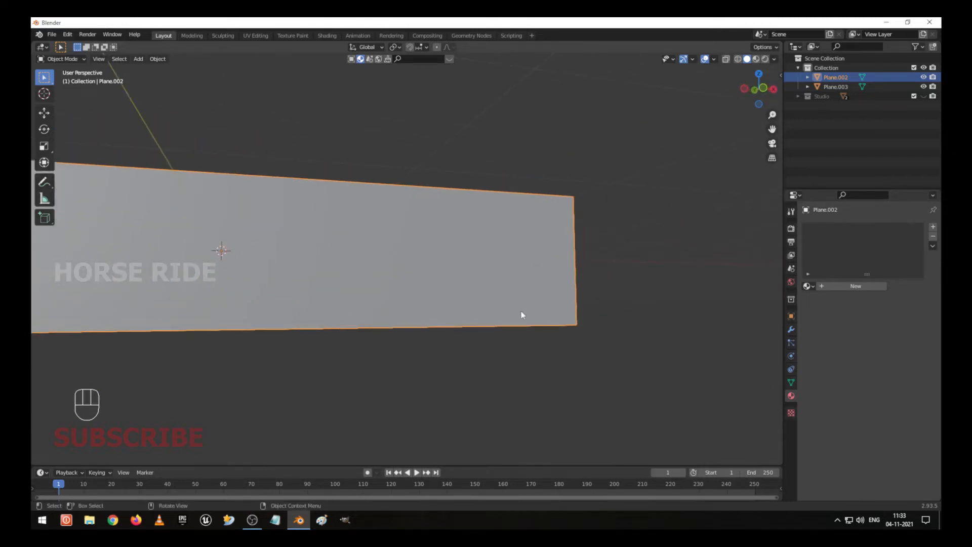
middle_click_drag(520, 311, 467, 312)
key("KP_1")
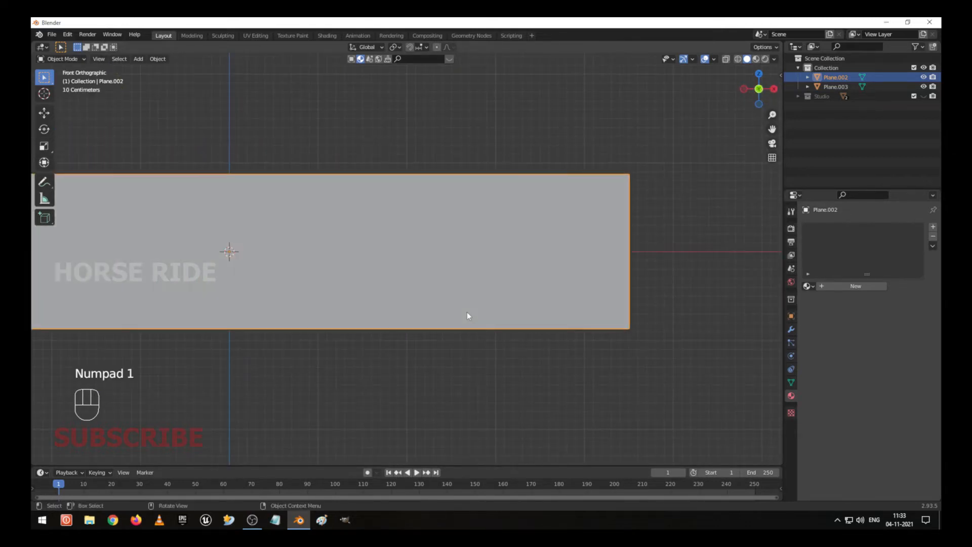
key("Tab")
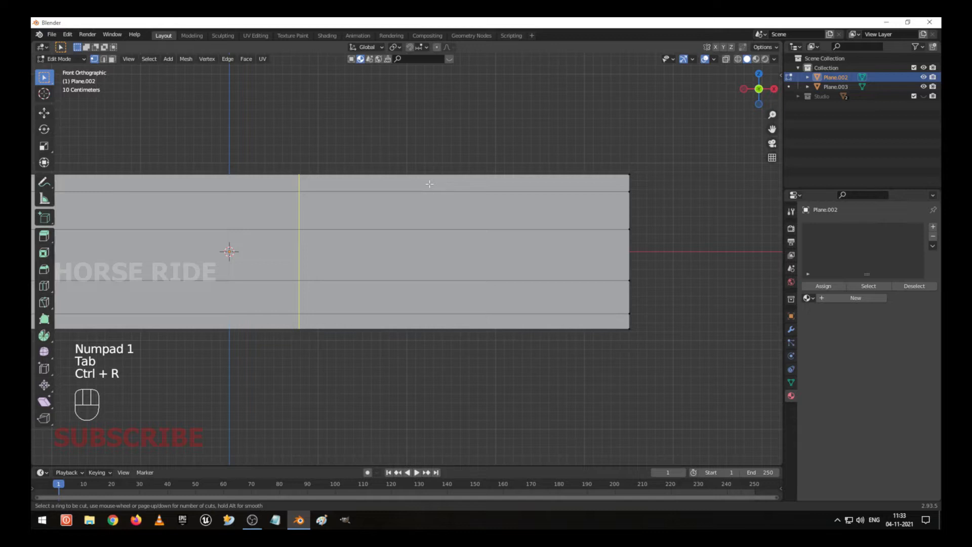
left_click(430, 183)
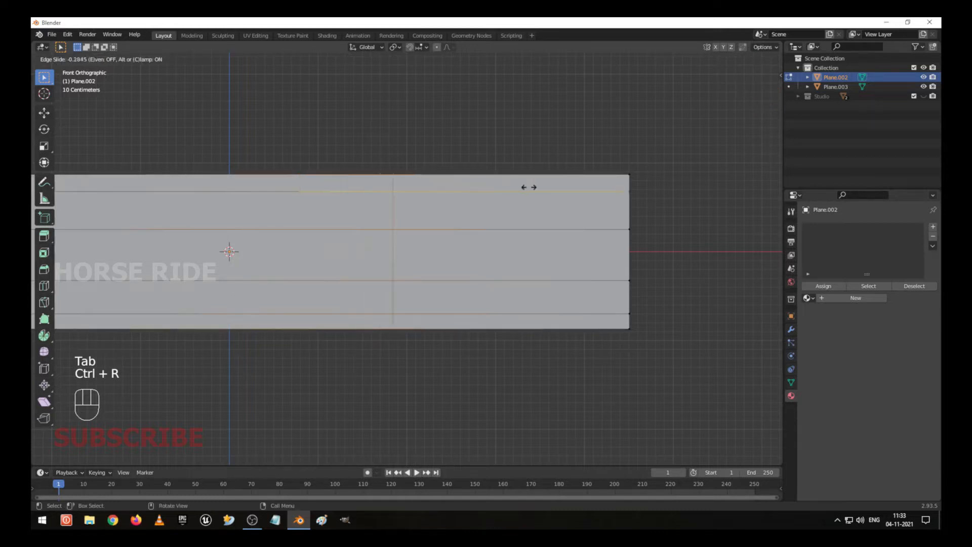
left_click(703, 190)
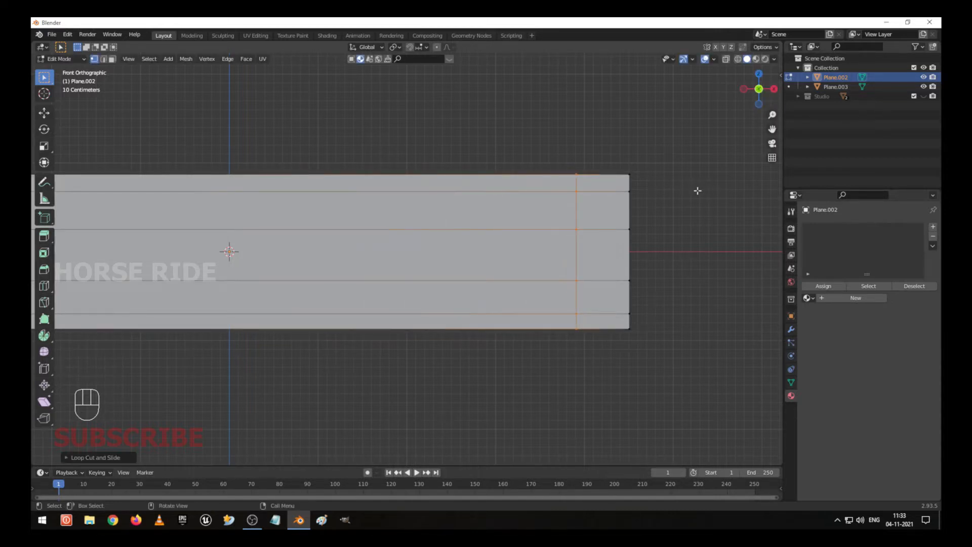
Step: Bevel the new edge loop into a strip about 18.6 cm wide and move it along X closer to the panel's end
key("2")
middle_click_drag(689, 268, 670, 265, "shift")
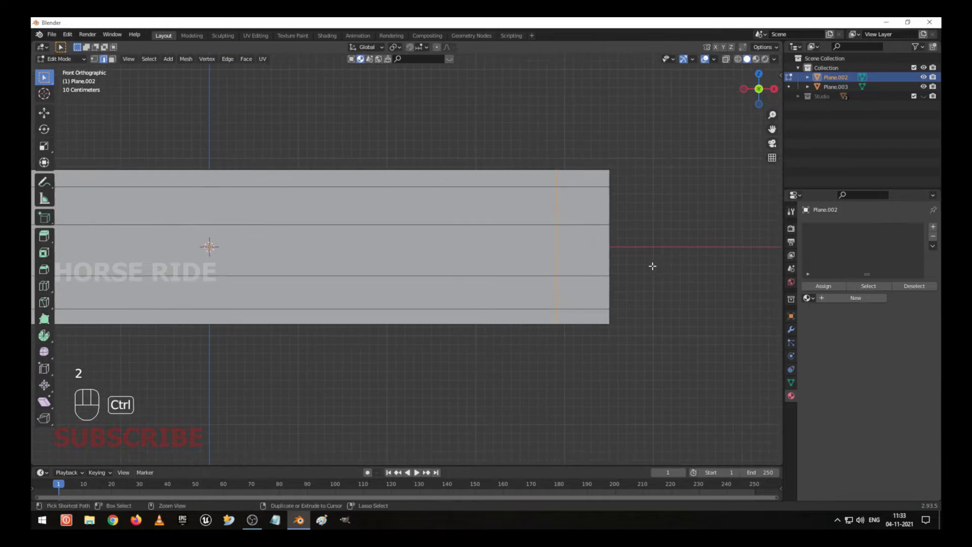
key("ctrl+b")
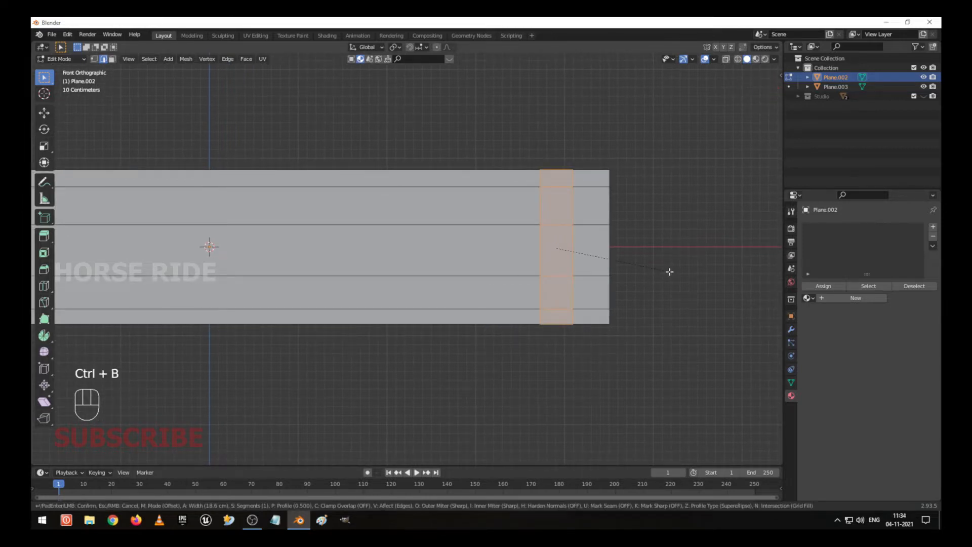
left_click(670, 271)
key("g")
key("x")
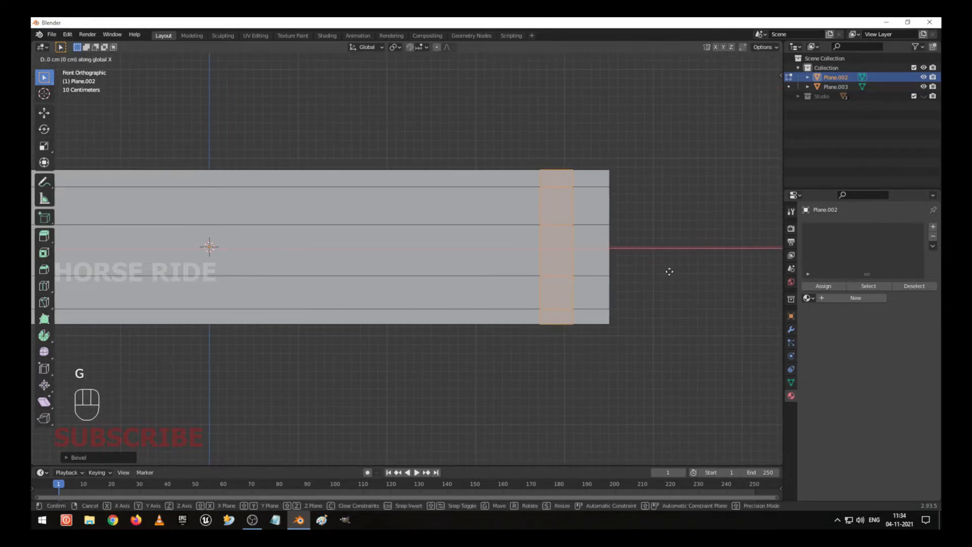
left_click(683, 275)
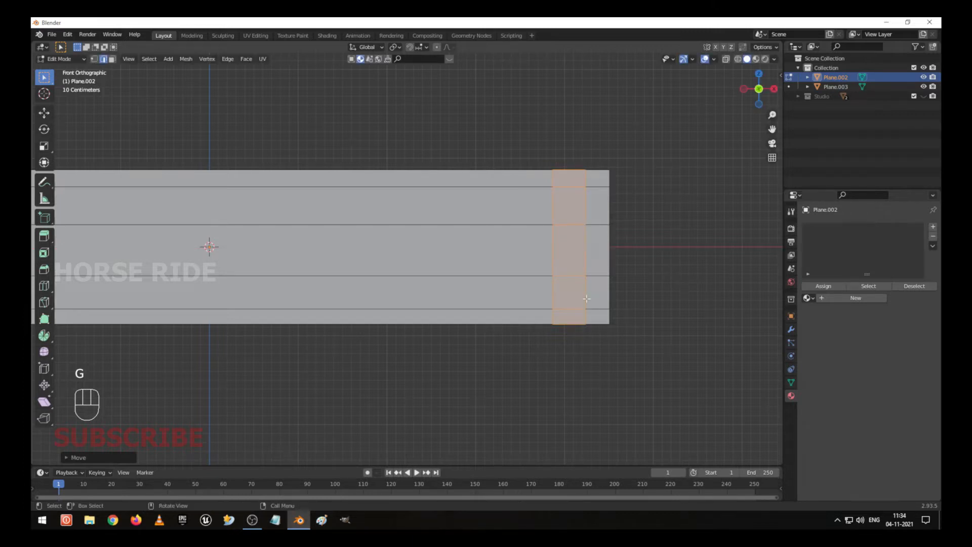
Step: Select the square face near the panel's lower corner in the beveled strip and inset it about 3.6 cm
scroll(589, 297, "up", 1)
middle_click_drag(599, 297, 518, 296, "shift")
scroll(518, 296, "up", 1)
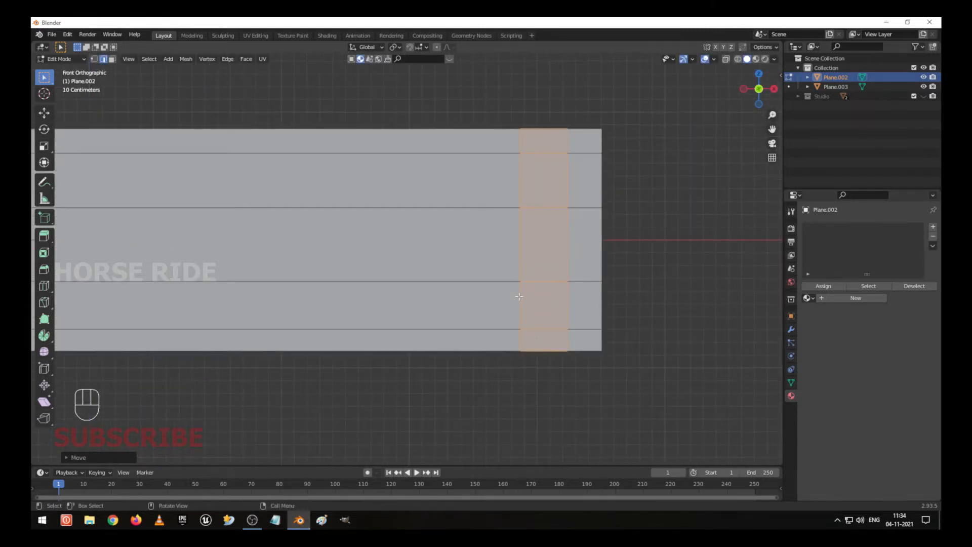
left_click(559, 304)
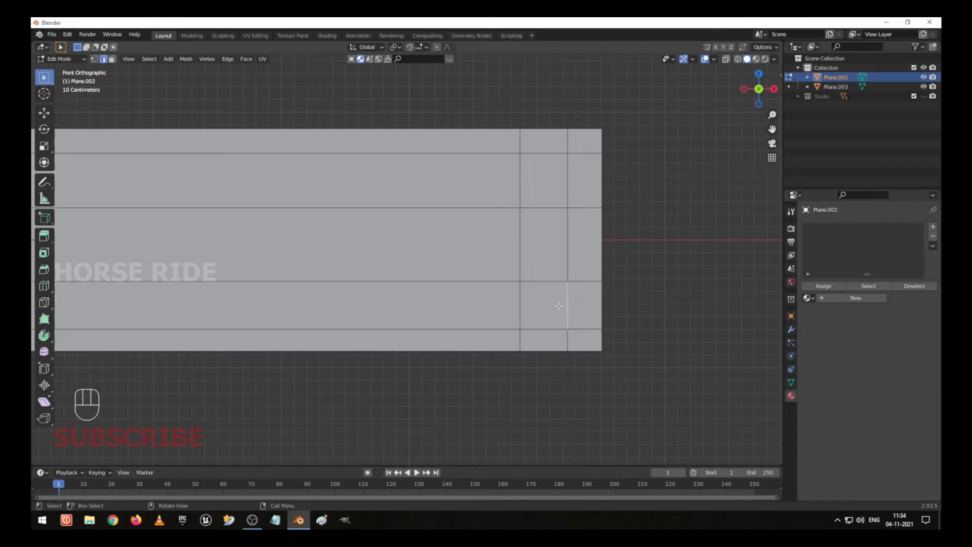
left_click(558, 306)
scroll(558, 305, "up", 1)
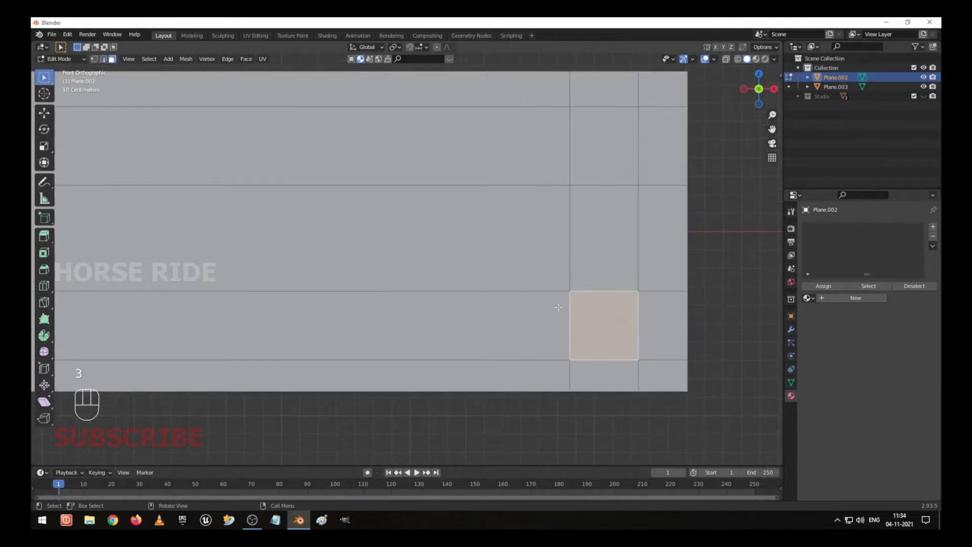
middle_click_drag(677, 344, 546, 309, "shift")
key("i")
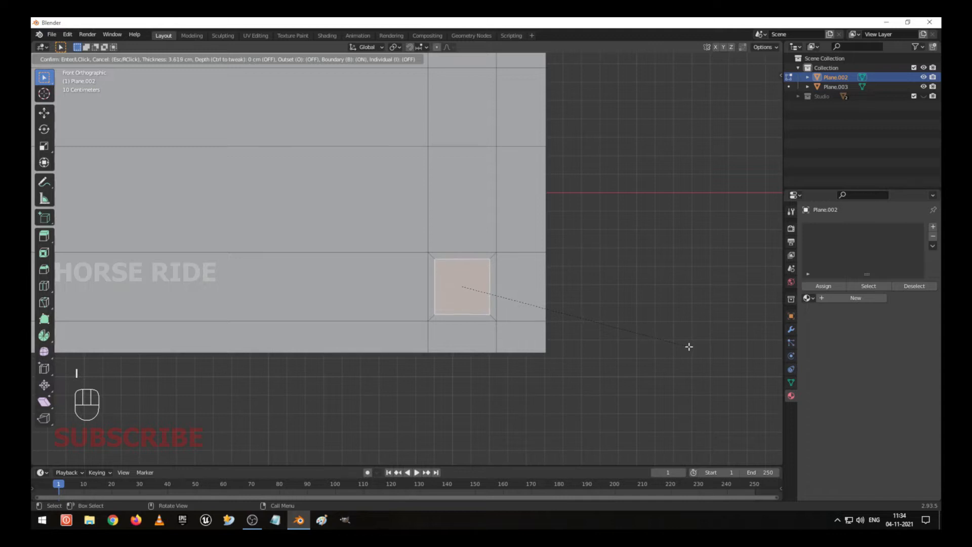
left_click(688, 346)
Step: Duplicate the inset square face and move the copy forward along Y, out of the panel's surface
middle_click_drag(685, 342, 506, 261)
scroll(403, 277, "up", 3)
middle_click_drag(394, 257, 468, 262, "shift")
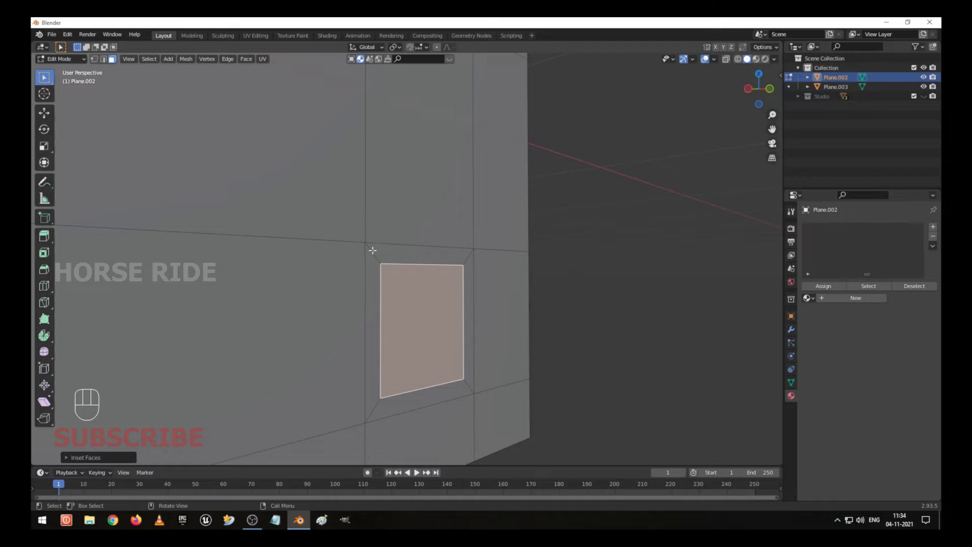
key("x")
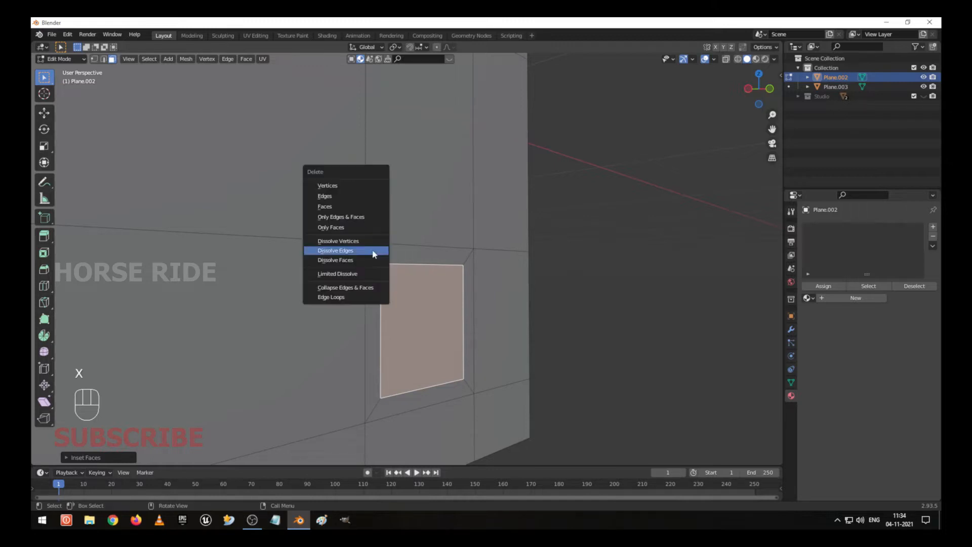
key("Escape")
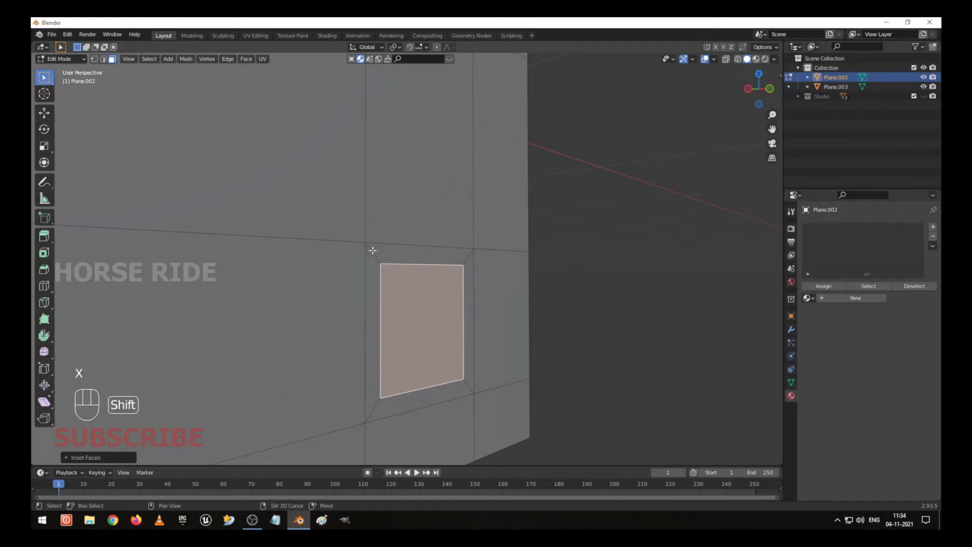
key("shift+d")
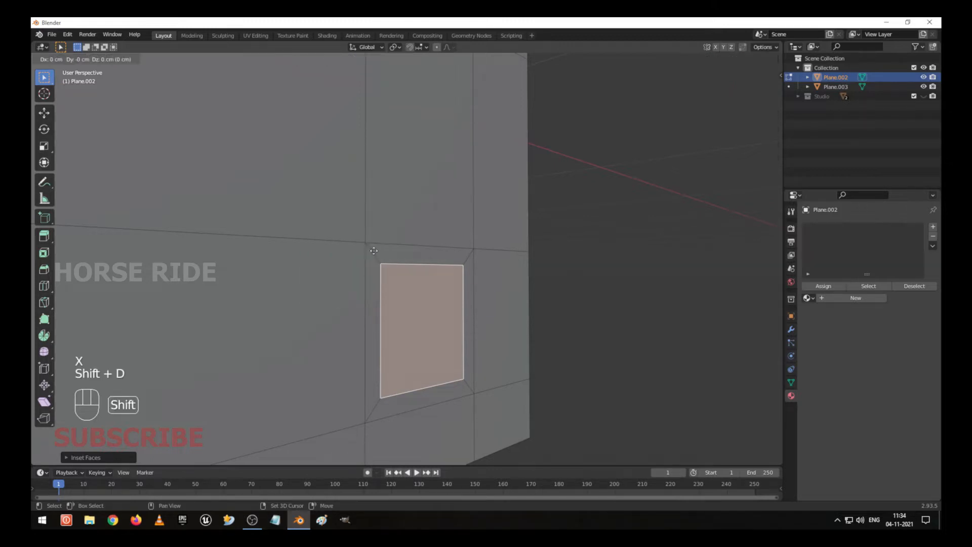
right_click(503, 245)
key("g")
key("y")
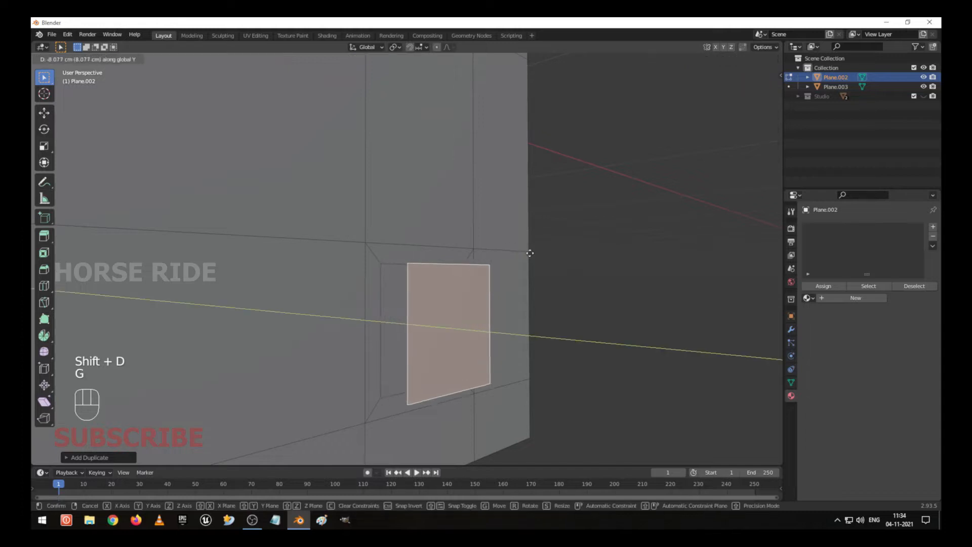
left_click(545, 257)
Step: Separate the duplicated square face from the panel into its own object and return to Object Mode
key("p")
left_click(546, 257)
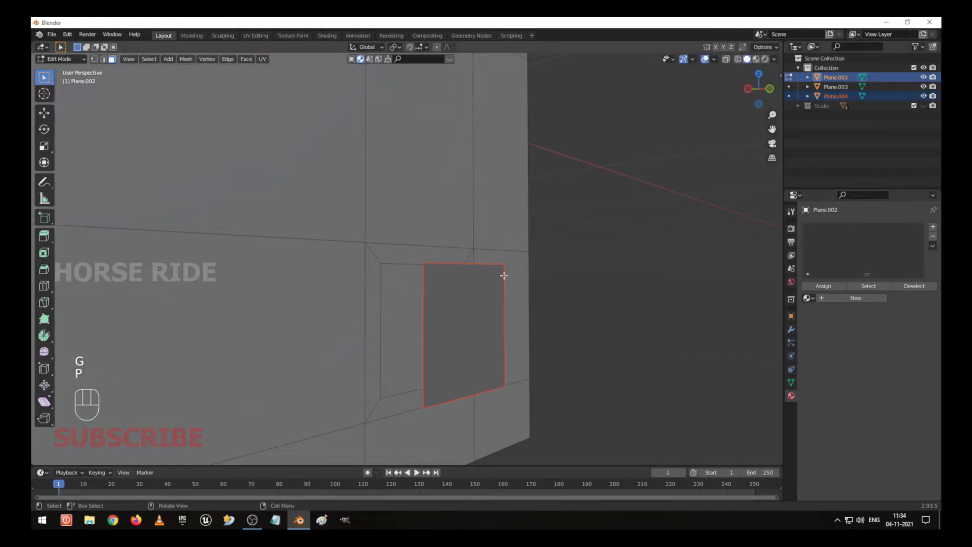
key("Tab")
Step: Set the separated square object's origin to its geometry and select the panel again
left_click(466, 310)
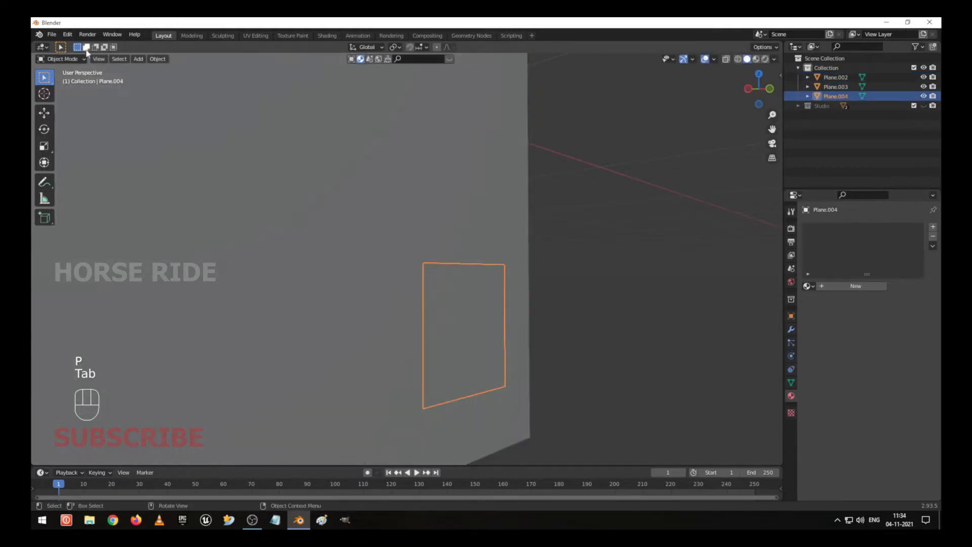
left_click(159, 59)
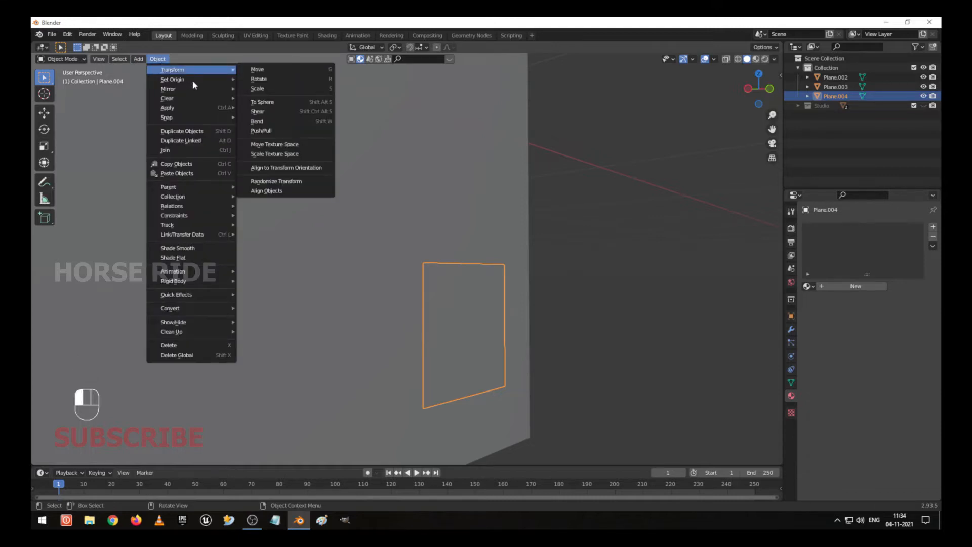
mouse_move(191, 79)
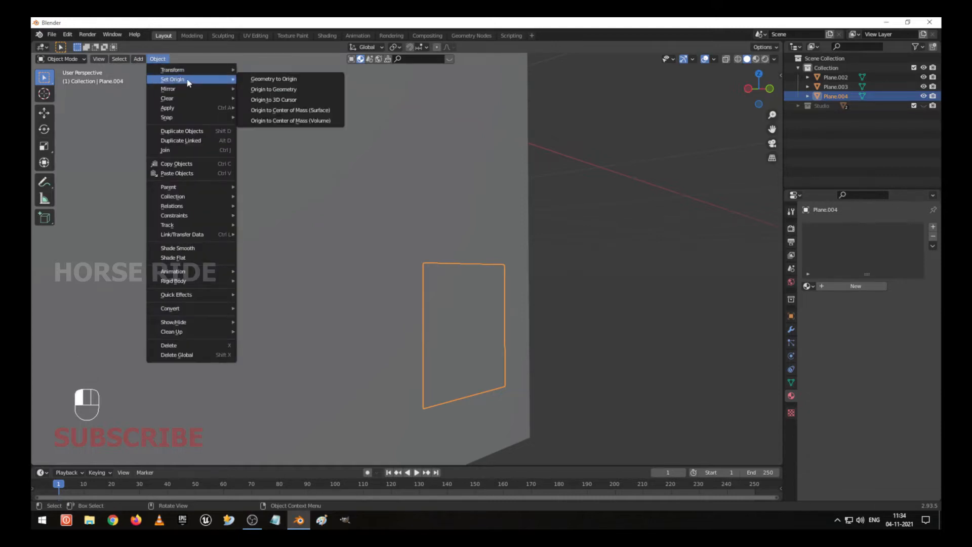
left_click(309, 90)
left_click(448, 168)
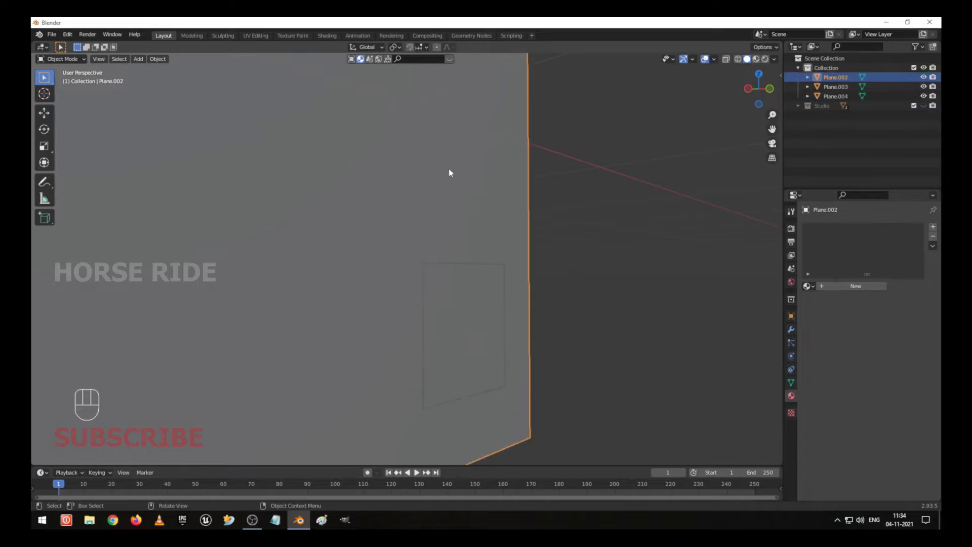
Step: Delete the inset square face near the panel's lower corner in Edit Mode, leaving an opening
key("Tab")
scroll(395, 288, "down", 1)
left_click(388, 293)
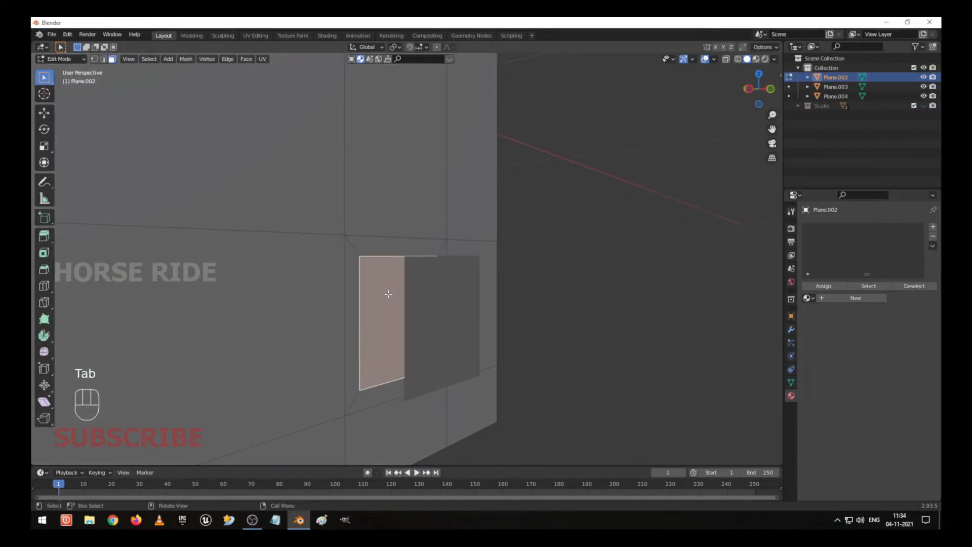
key("x")
left_click(388, 293)
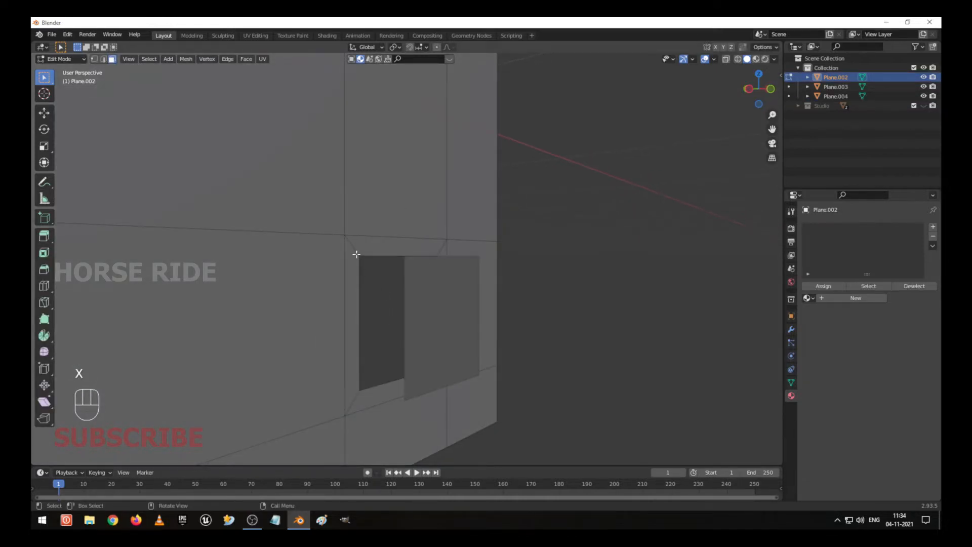
Step: Select the face loop around the square opening, extrude it outward about 4.2 cm along Y, and return to Object Mode
left_click(356, 251, "alt")
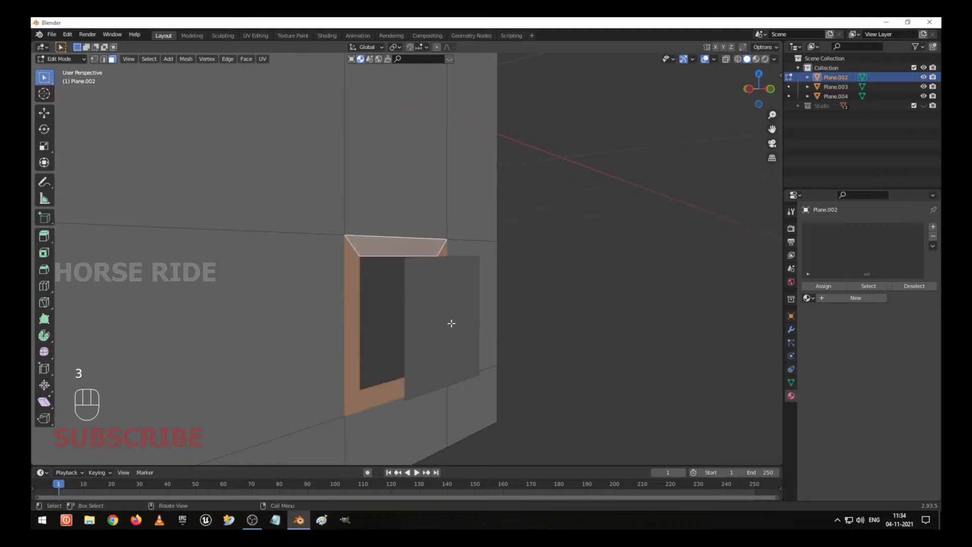
key("e")
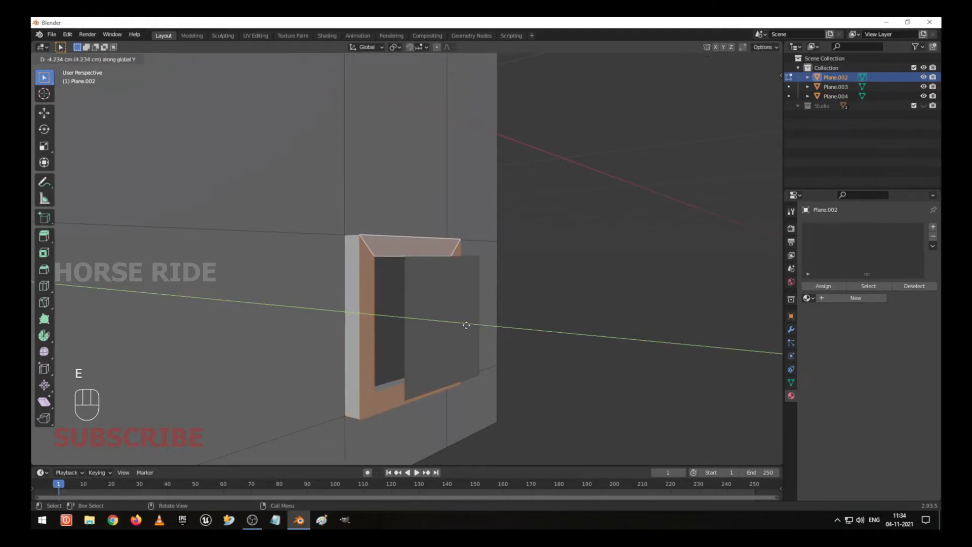
left_click(467, 325)
middle_click_drag(384, 254, 412, 251)
key("Tab")
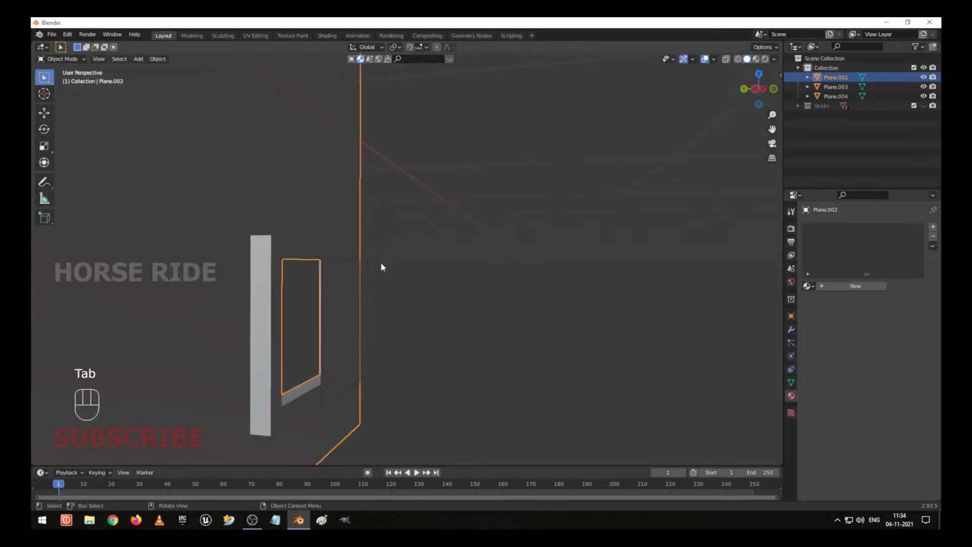
Step: Select the separated square piece in front of the opening and extrude its whole face outward along Y into a block
middle_click_drag(329, 265, 391, 257, "shift")
middle_click_drag(412, 276, 324, 281)
scroll(446, 272, "down", 5)
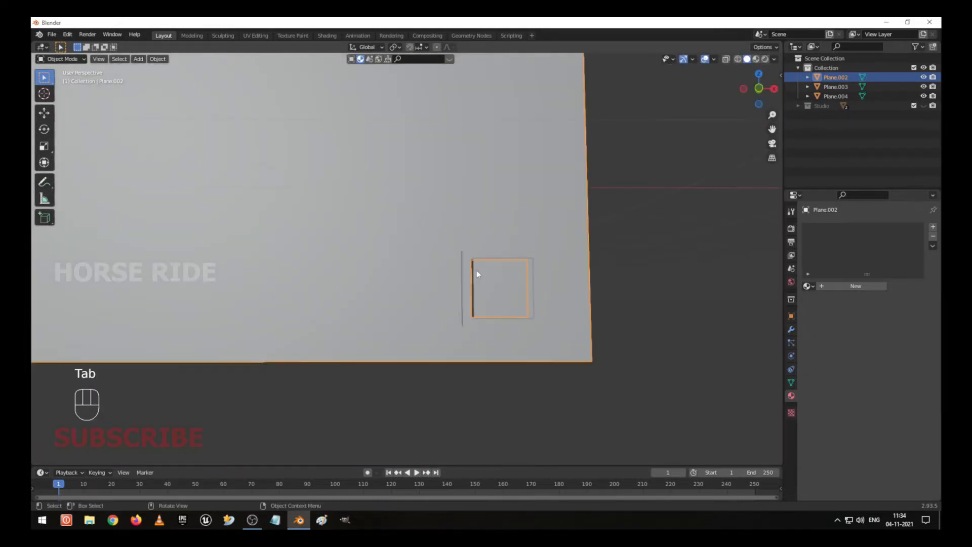
middle_click_drag(477, 273, 475, 303)
left_click(496, 303)
scroll(496, 303, "up", 3)
key("Tab")
key("a")
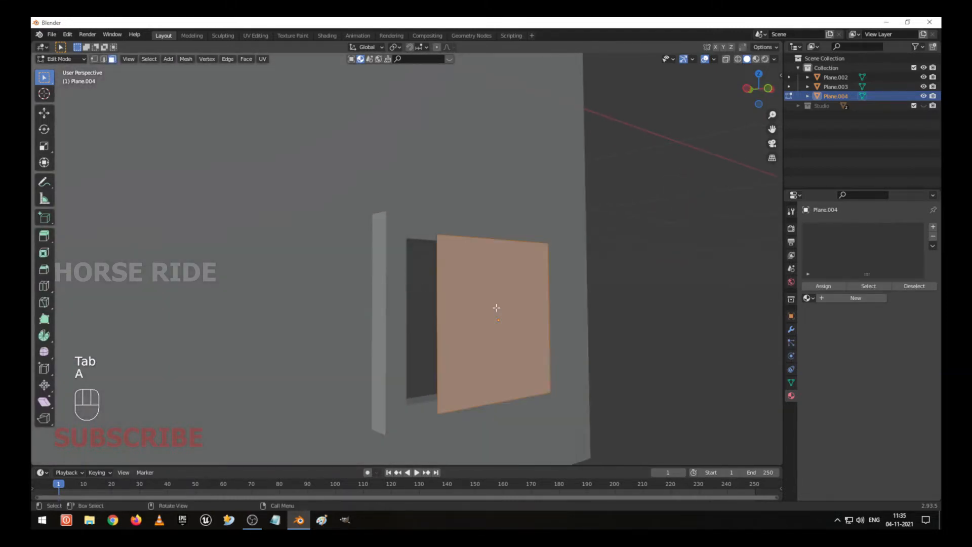
key("e")
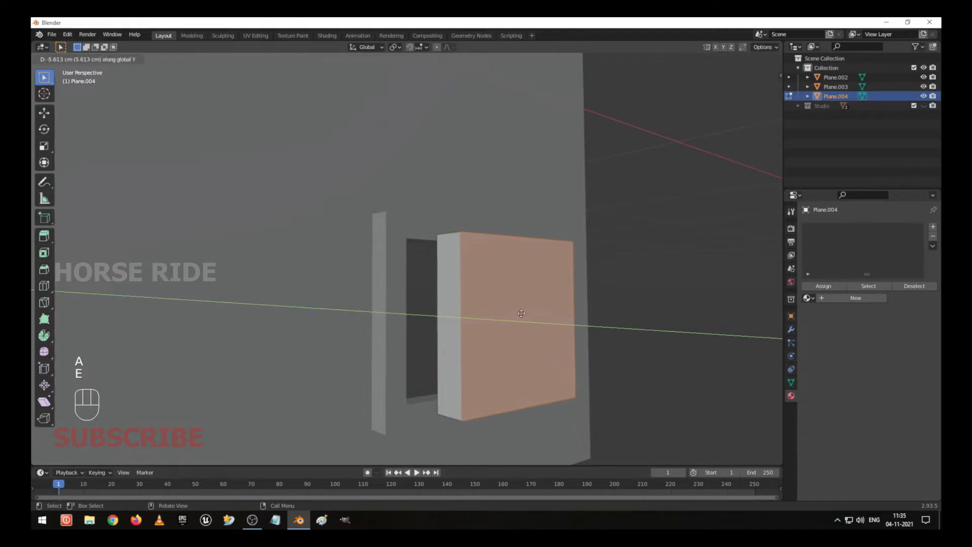
left_click(546, 313)
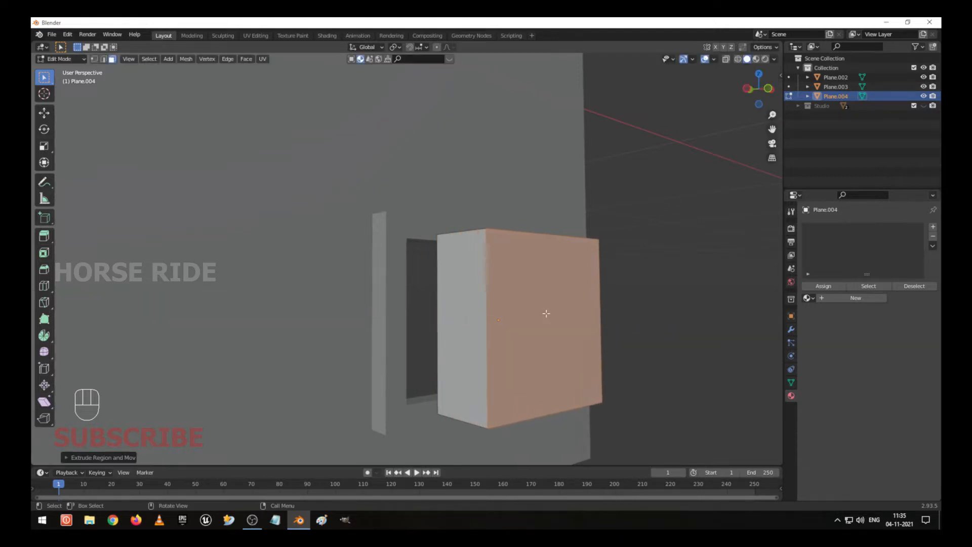
Step: Move the block's front face about 4 cm further outward along Y and return to Object Mode
middle_click_drag(416, 250, 477, 251)
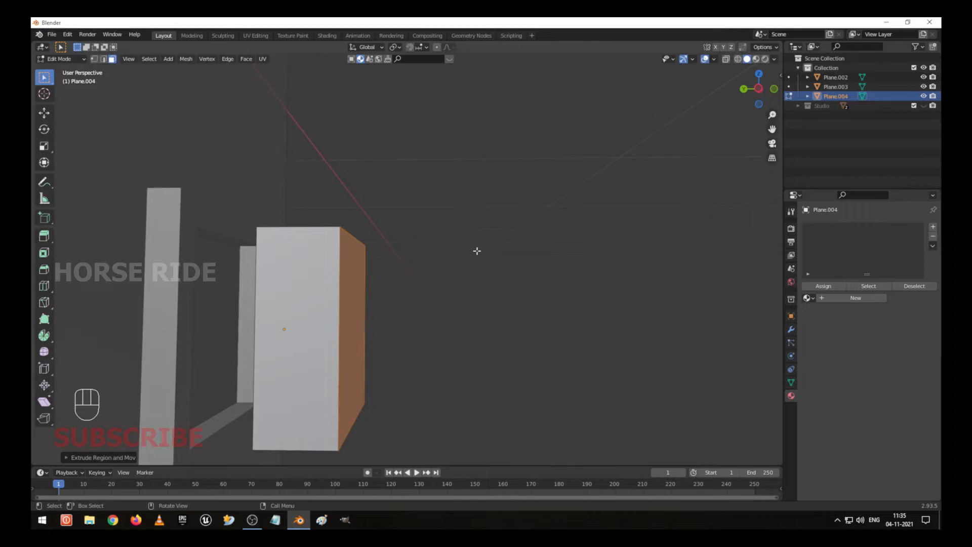
key("g")
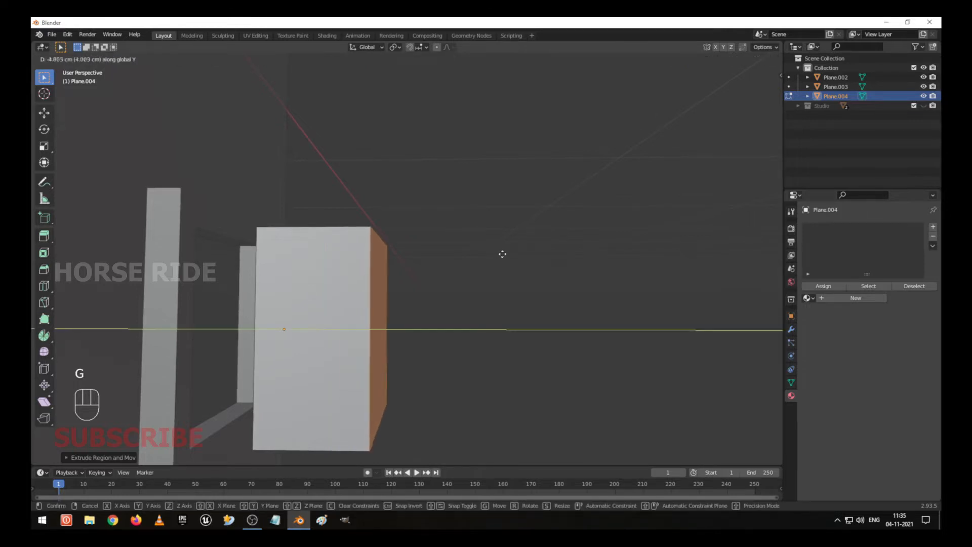
left_click(501, 256)
key("Tab")
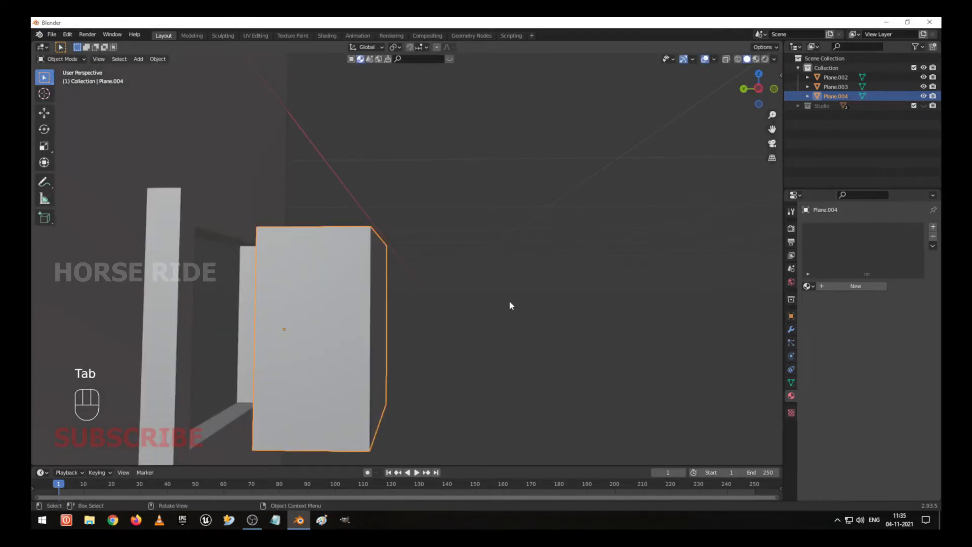
Step: Rotate the square block about 20 degrees in the right orthographic view, tilting its top toward the panel
key("KP_3")
scroll(486, 296, "down", 3)
middle_click_drag(495, 290, 454, 280, "shift")
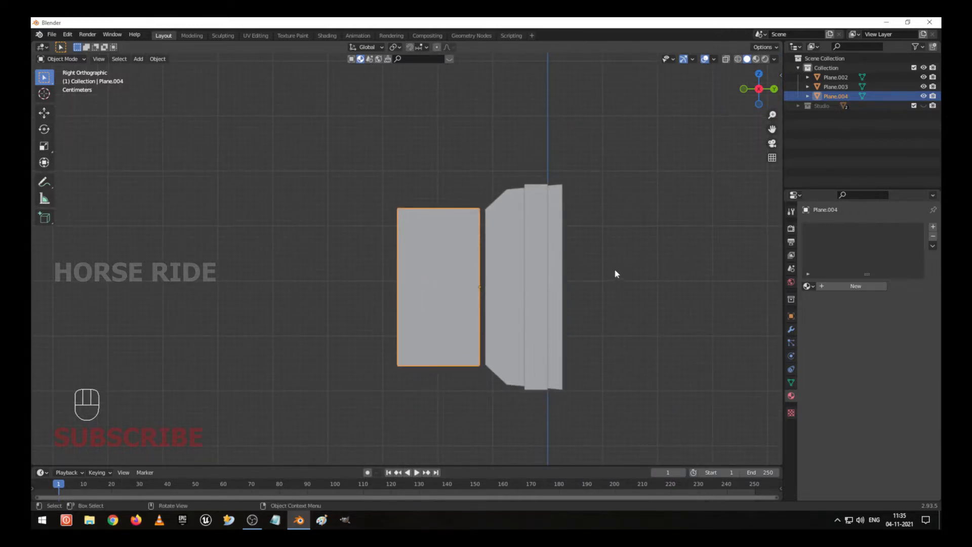
key("r")
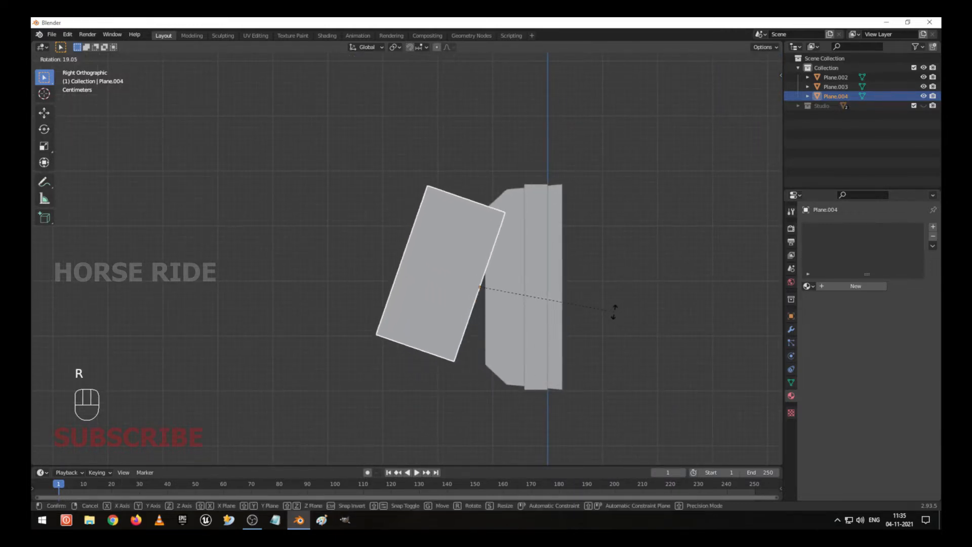
left_click(609, 318)
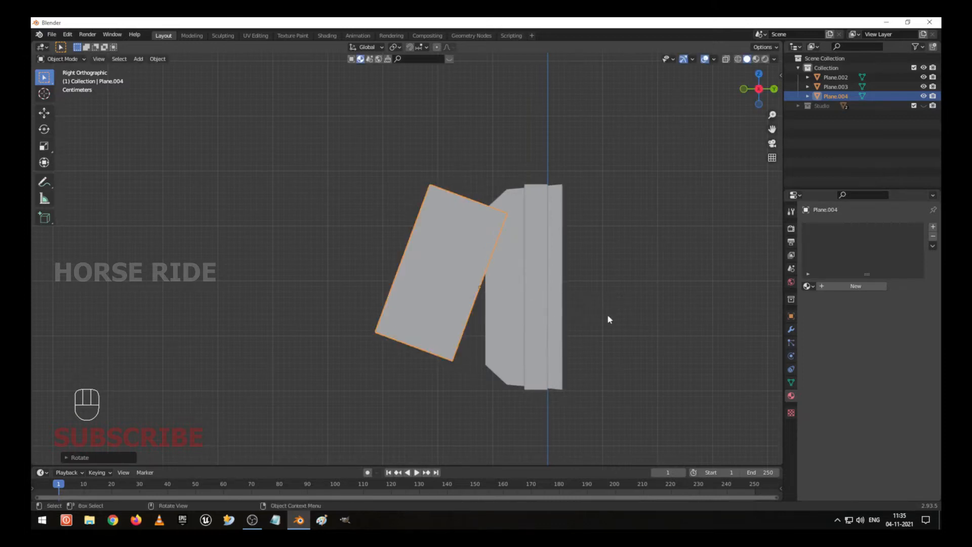
Step: Lower the tilted block slightly along Z and move it about 5.8 cm along Y into the panel
key("g")
key("z")
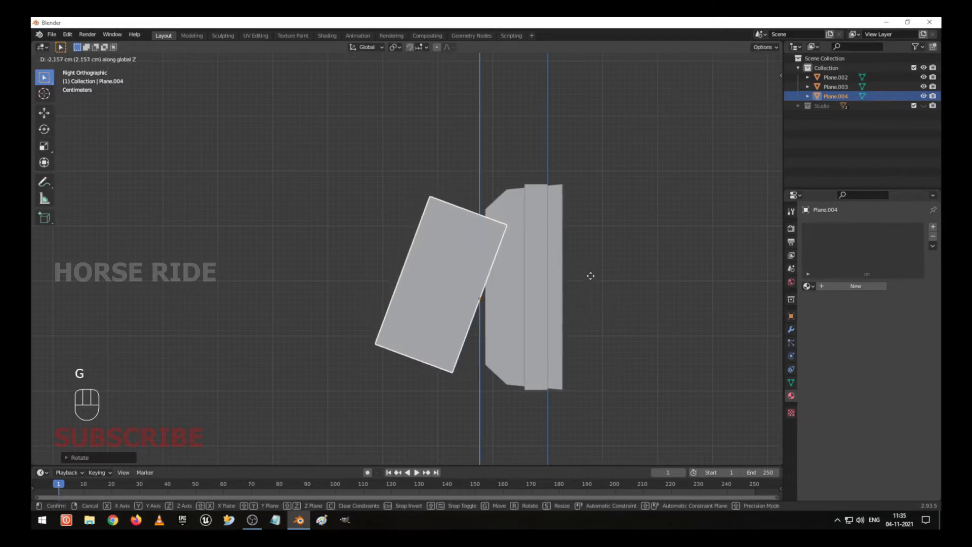
left_click(593, 273)
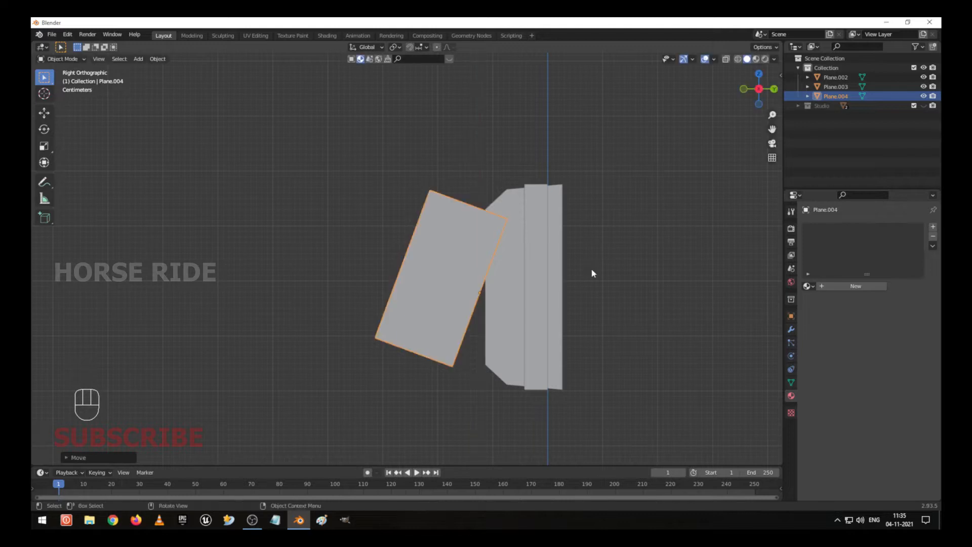
key("g")
key("y")
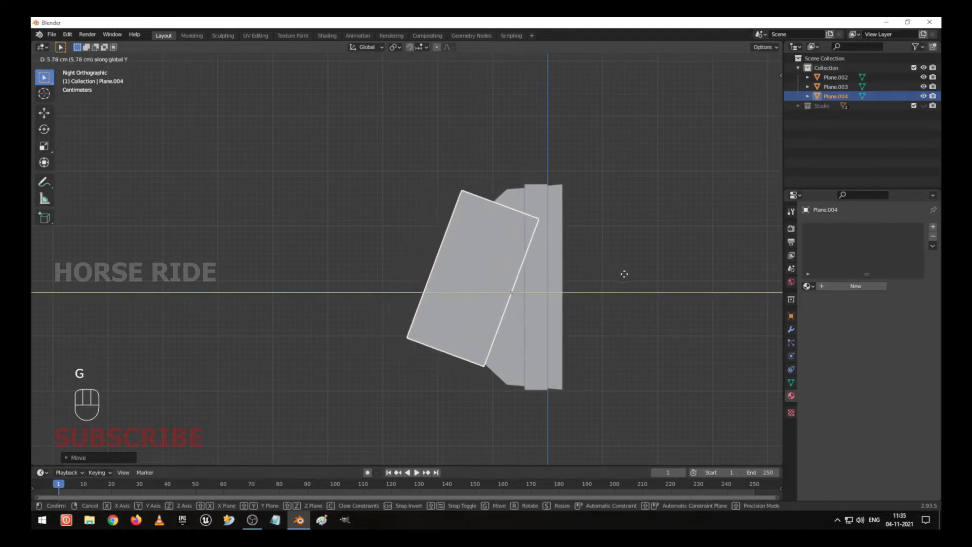
left_click(590, 254)
Step: Push the tilted block about 9.5 cm deeper into the square frame along Y and lower it slightly along Z
middle_click_drag(590, 254, 625, 246)
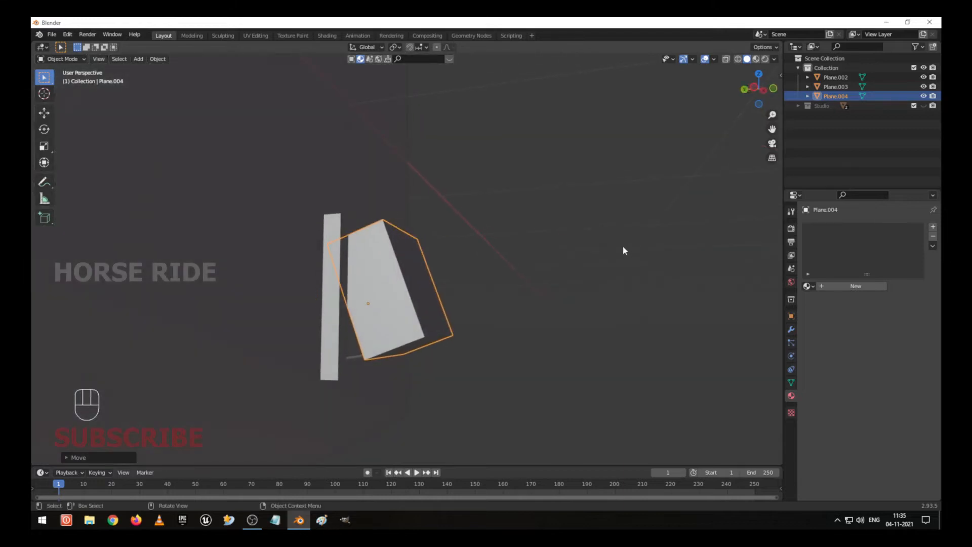
key("g")
key("y")
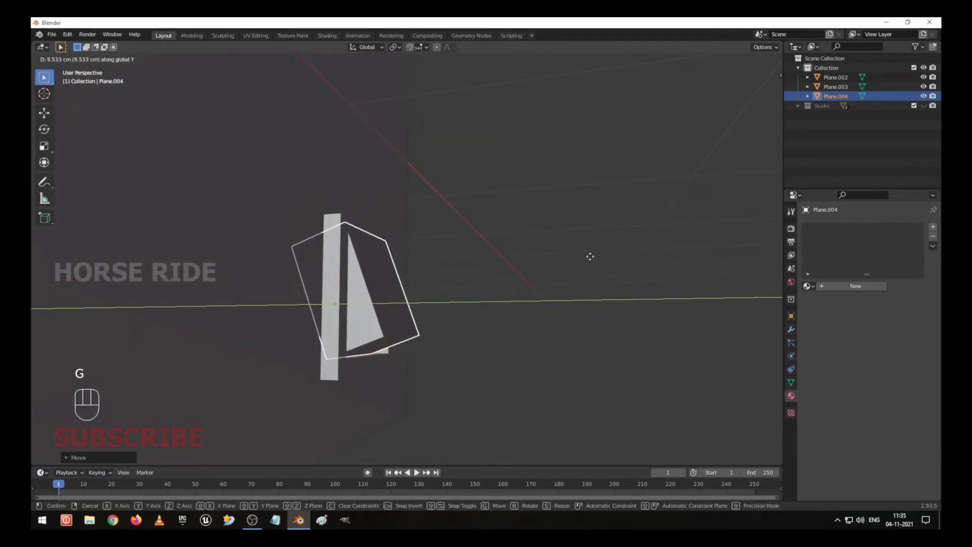
left_click(593, 258)
middle_click_drag(593, 257, 540, 265)
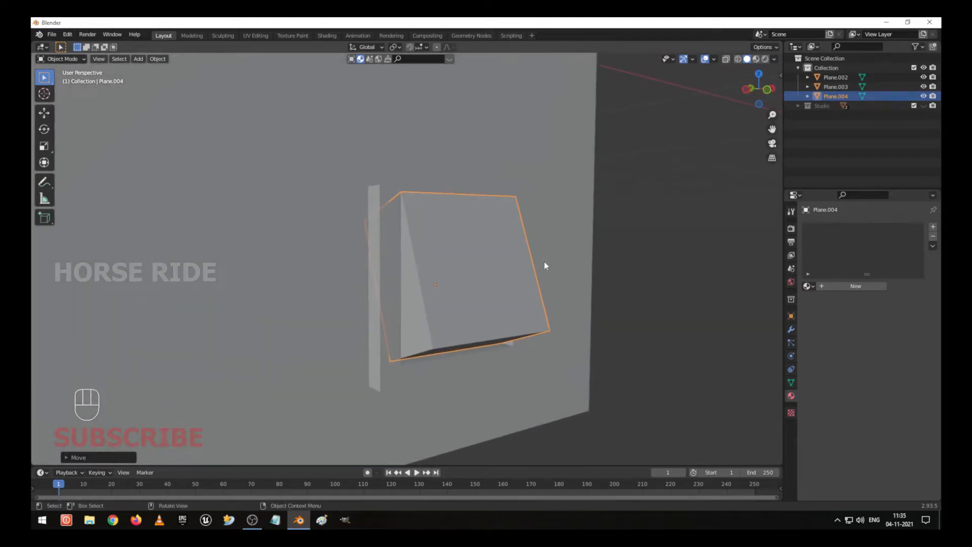
key("g")
key("z")
left_click(546, 266)
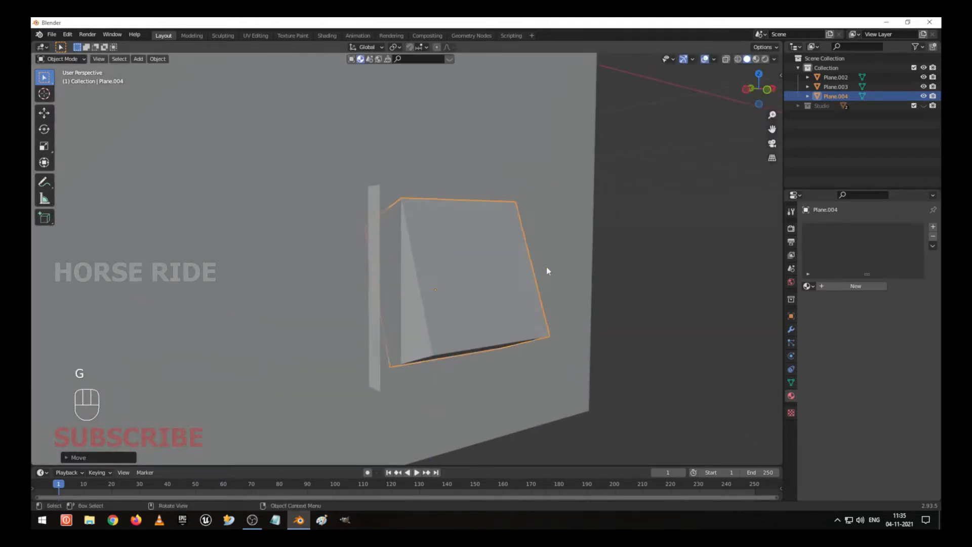
Step: Nudge the tilted block slightly along Y so that it sits within the square frame, and deselect it
middle_click_drag(546, 267, 458, 280)
middle_click_drag(691, 307, 466, 260, "shift")
key("g")
key("y")
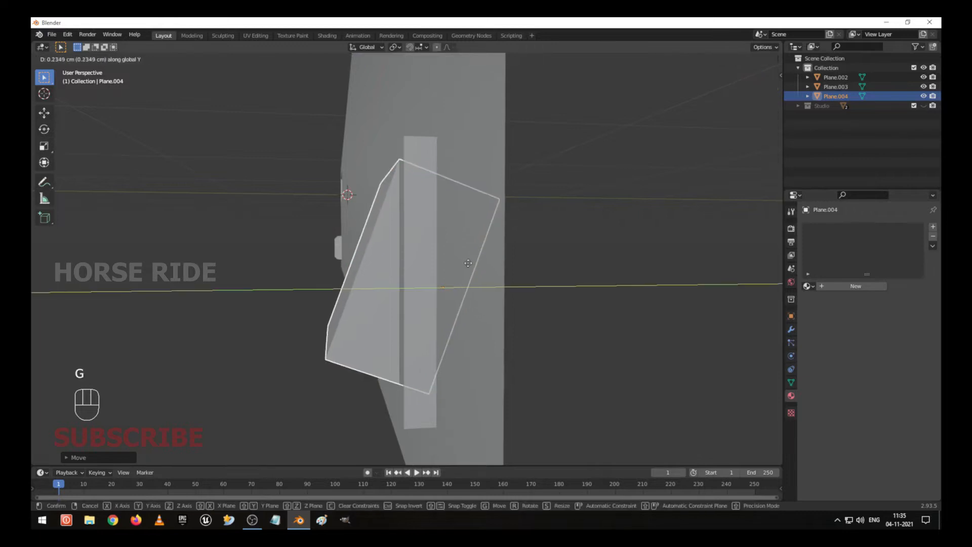
left_click(468, 267)
middle_click_drag(467, 267, 641, 247)
left_click(639, 247)
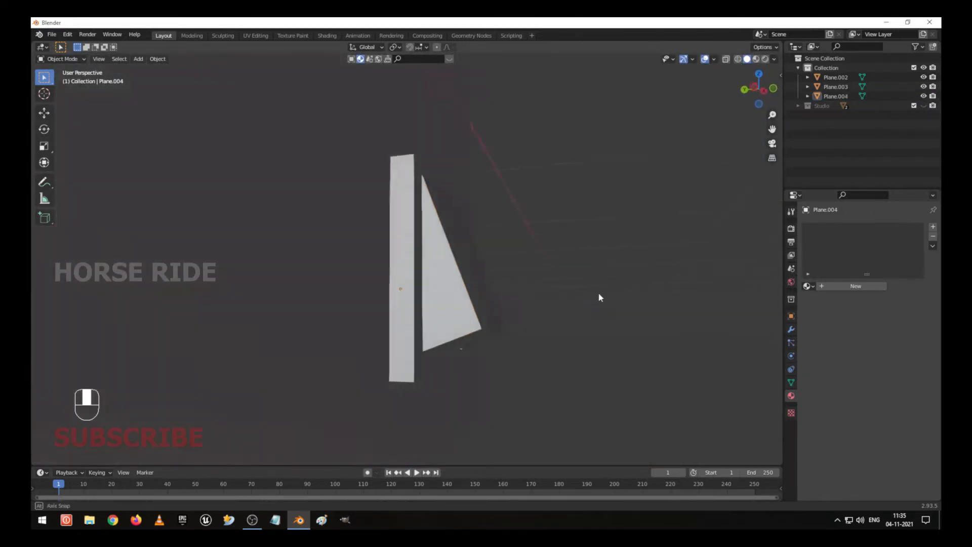
mouse_move(598, 297)
middle_mouse_down()
mouse_move(428, 294)
mouse_move(466, 299)
mouse_move(434, 251)
mouse_move(517, 249)
mouse_move(503, 247)
middle_mouse_up()
scroll(466, 299, "down", 3)
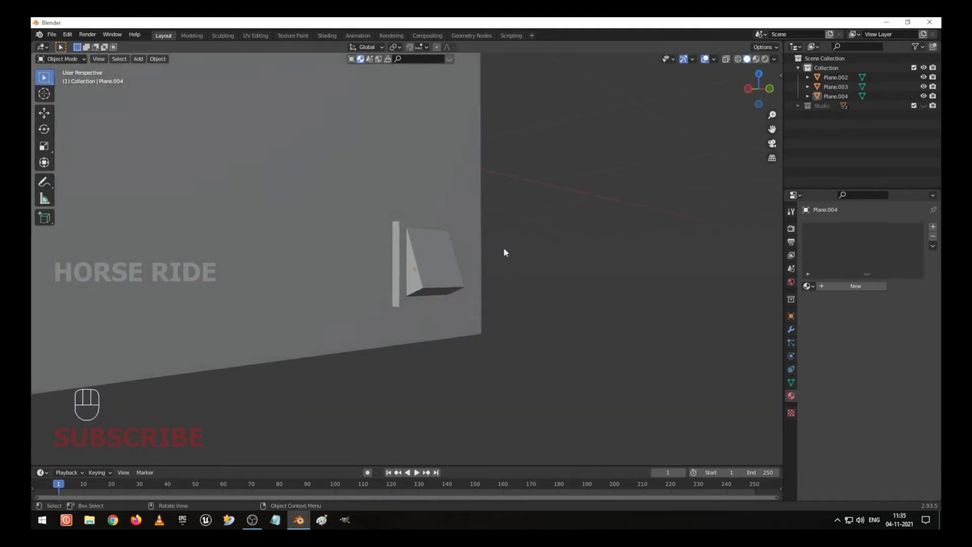
key("z")
left_click(609, 250)
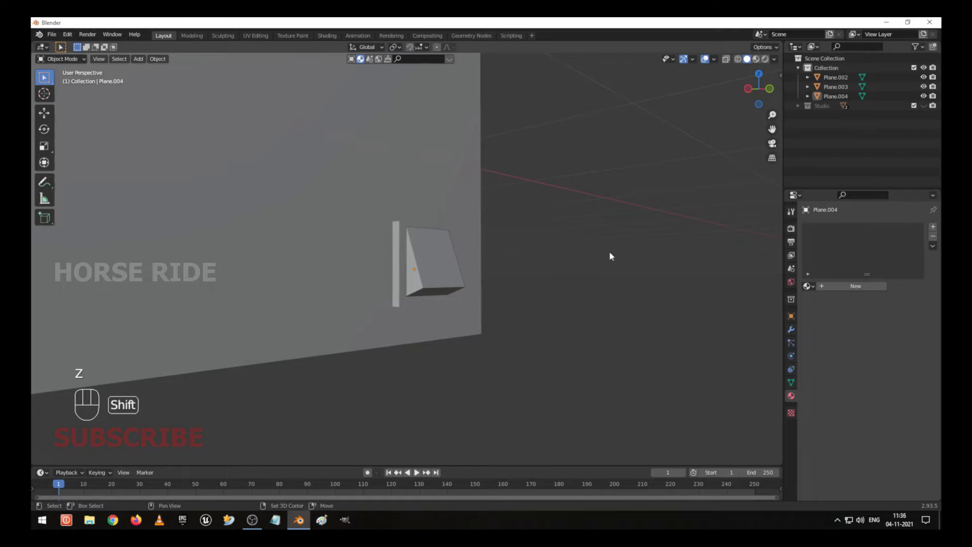
mouse_move(609, 250)
middle_mouse_down("shift")
mouse_move(551, 280)
mouse_move(561, 283)
middle_mouse_up("shift")
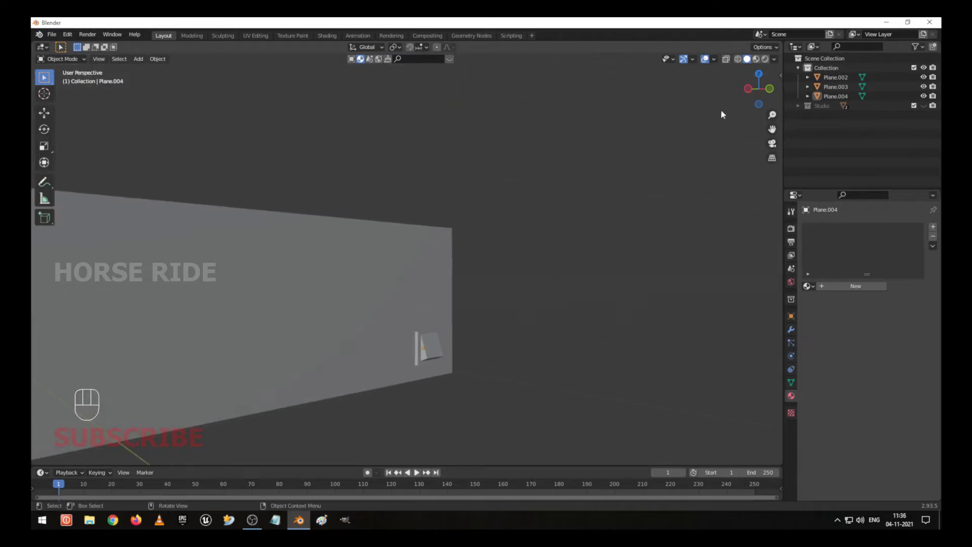
scroll(486, 324, "up", 6)
middle_click_drag(474, 376, 484, 168, "shift")
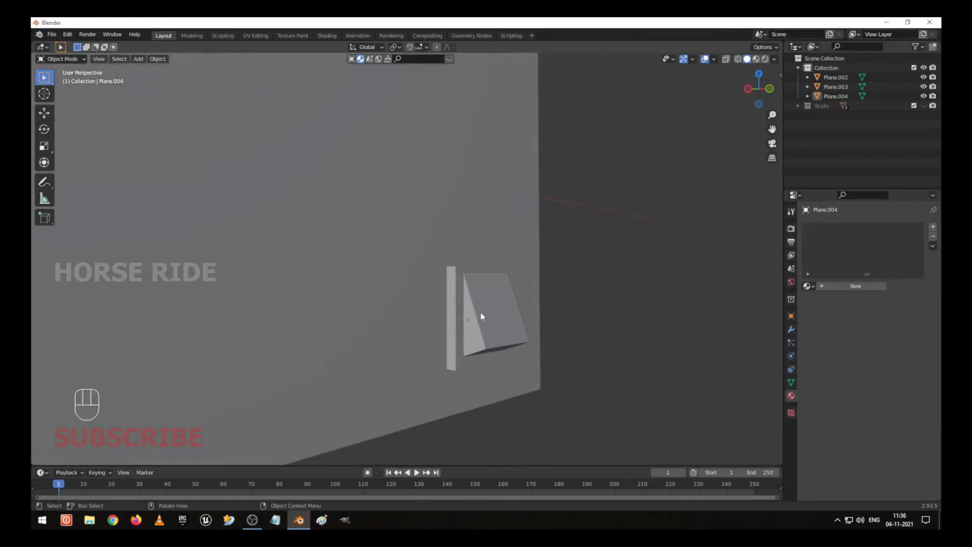
Step: Select the panel object that carries the square frame and open its mesh in Edit Mode
left_click(459, 302)
scroll(460, 302, "up", 2)
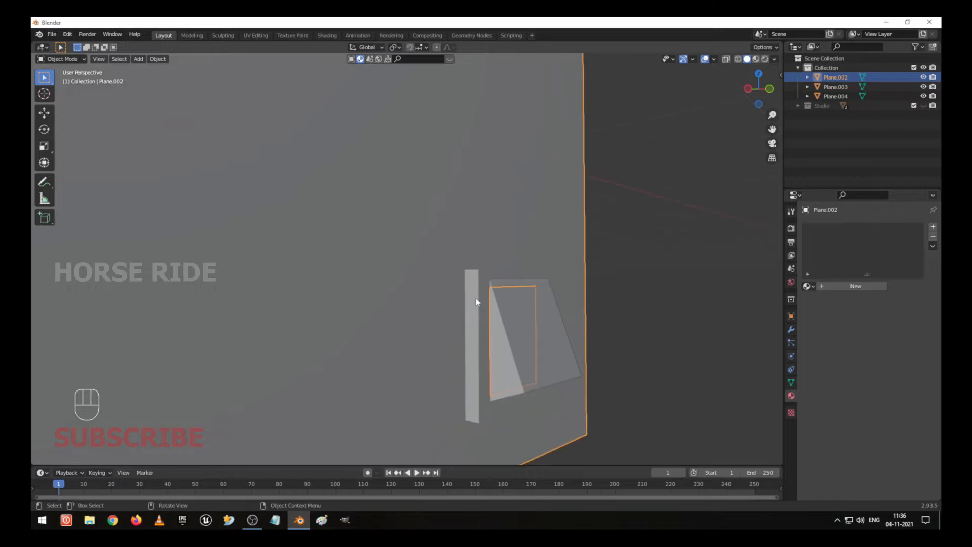
left_click(476, 302)
left_click(475, 302)
left_click(476, 302)
scroll(476, 303, "up", 2)
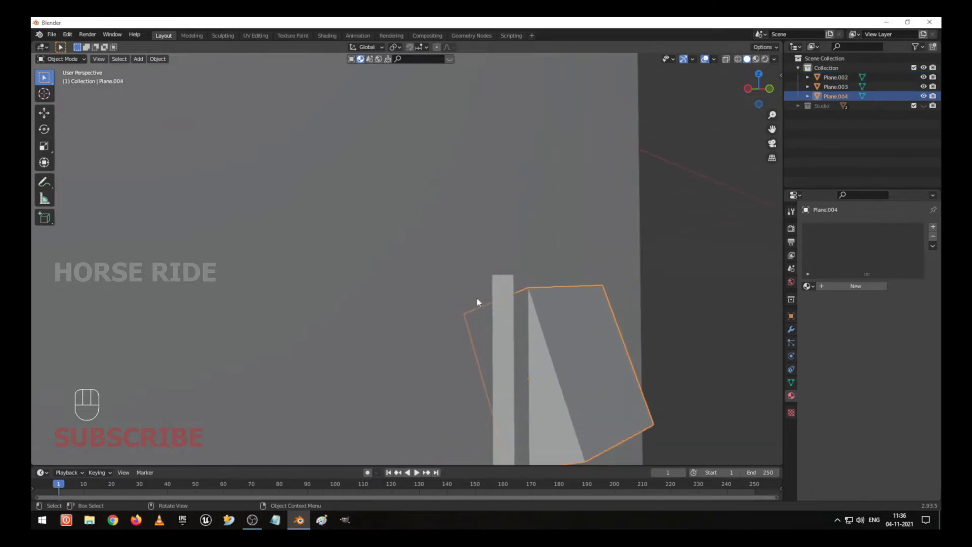
left_click(512, 311)
scroll(520, 326, "down", 1)
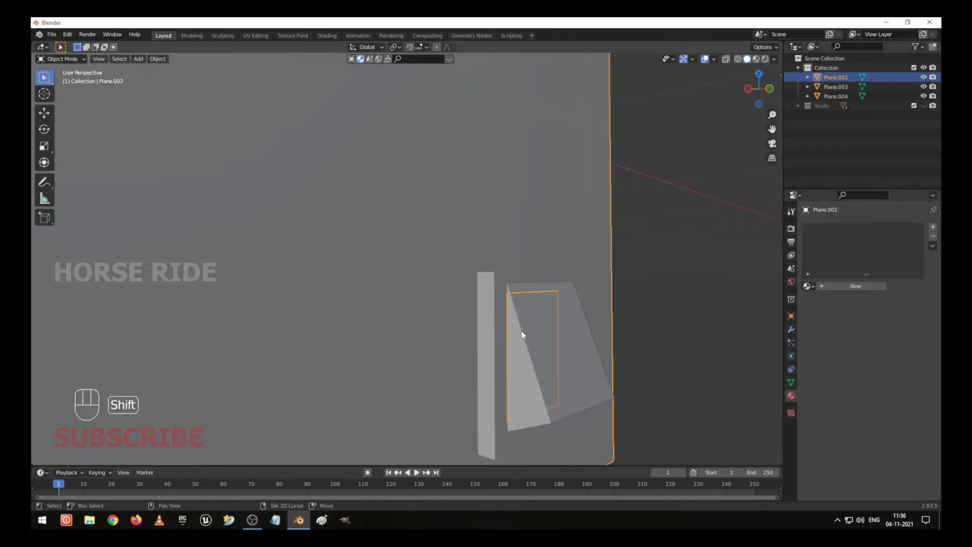
middle_click_drag(522, 332, 483, 315, "shift")
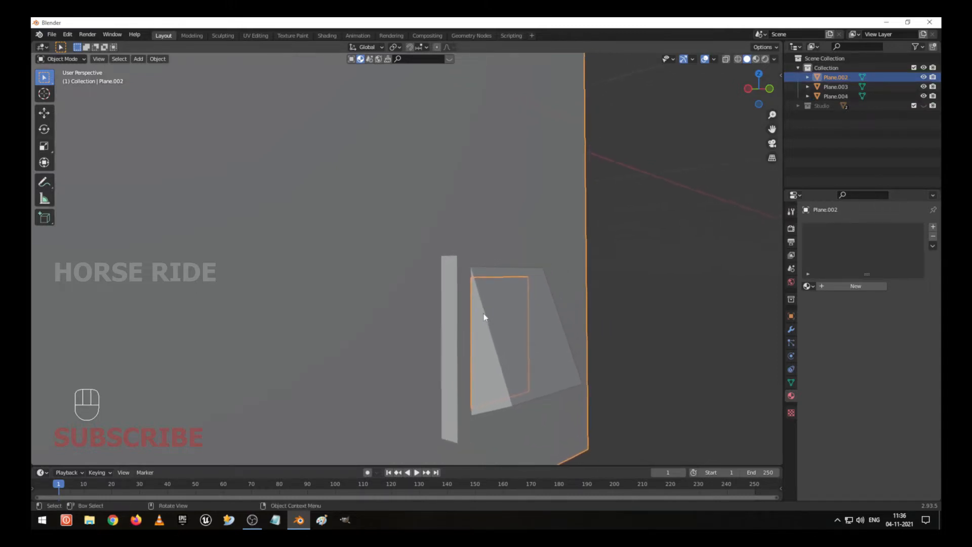
left_click(462, 305)
left_click(451, 299)
key("Tab")
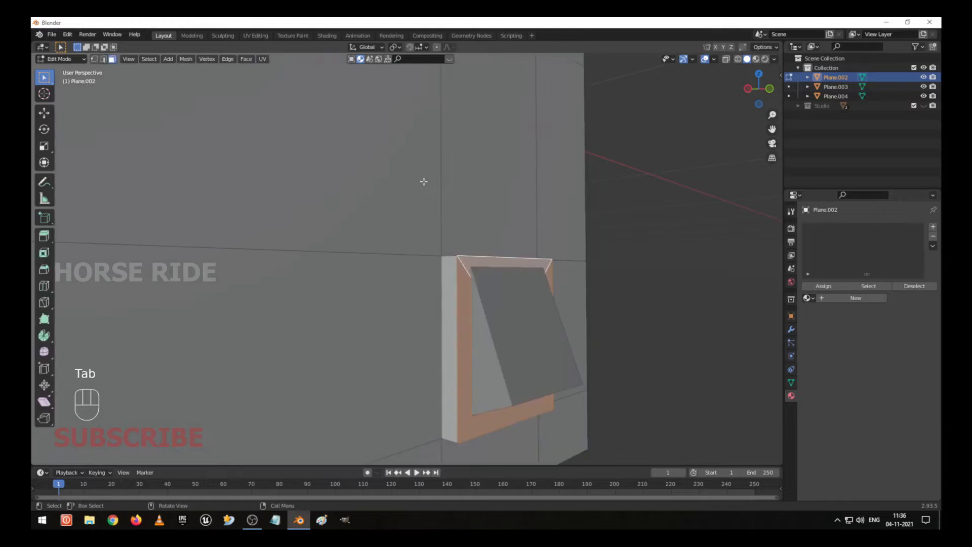
Step: Add the square frame's outer side faces to the selected front faces
middle_click_drag(465, 261, 485, 285)
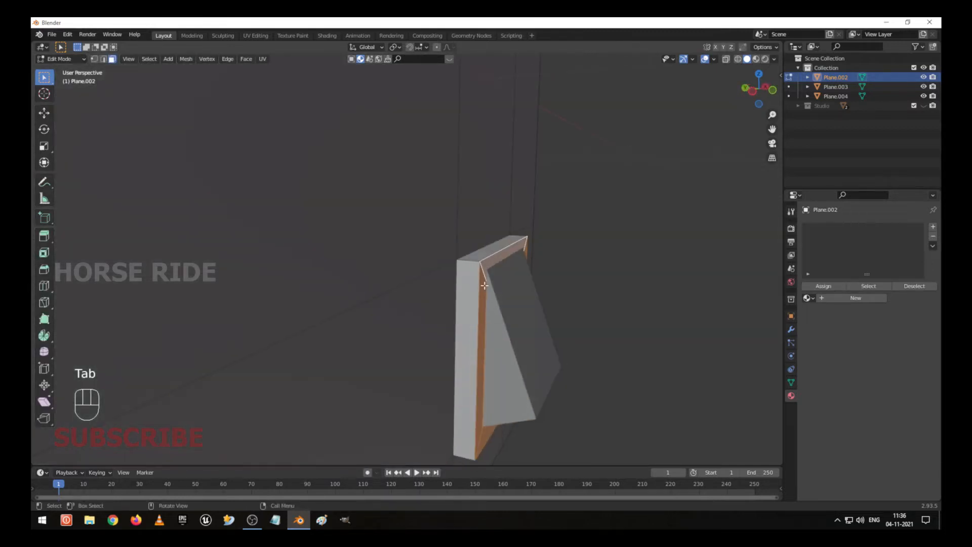
left_click(469, 260, "alt+shift")
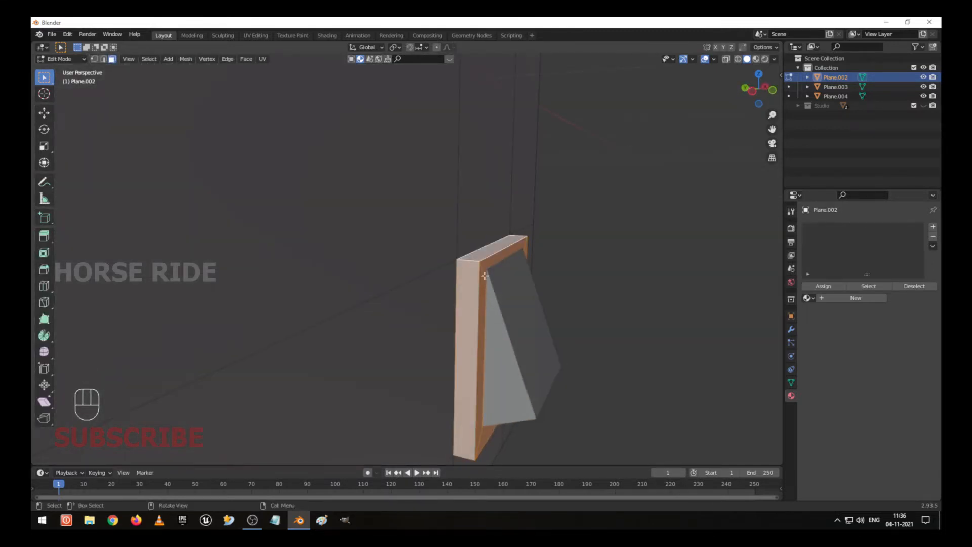
middle_click_drag(517, 328, 557, 334)
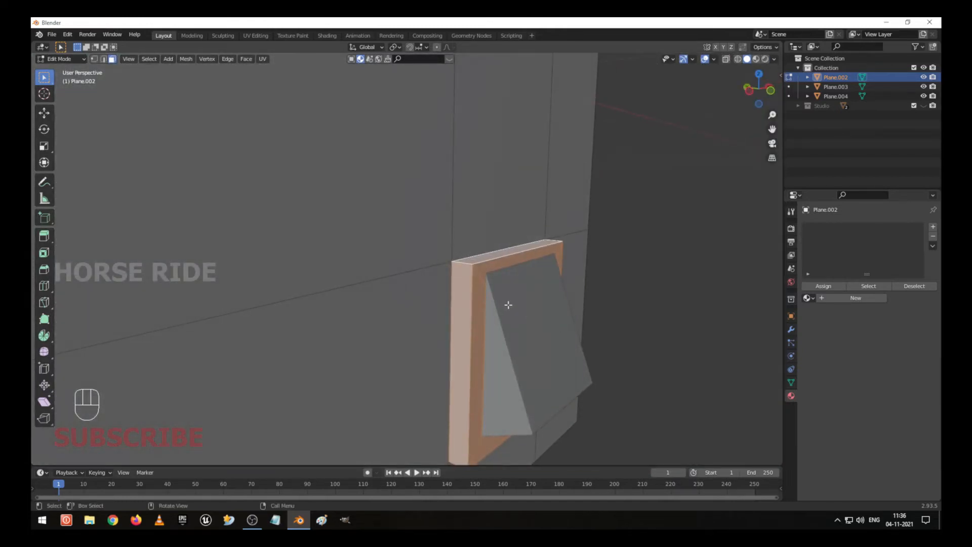
Step: Select the edge loop where the square frame meets the panel and rip it loose, keeping the geometry in place
key("2")
left_click(450, 260, "alt")
left_click(455, 262, "alt")
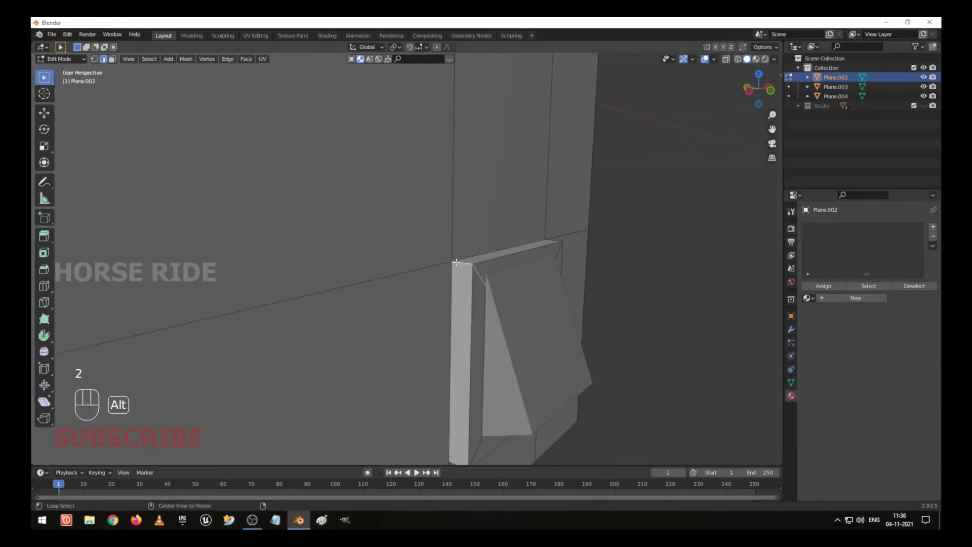
left_click(459, 269, "alt+shift")
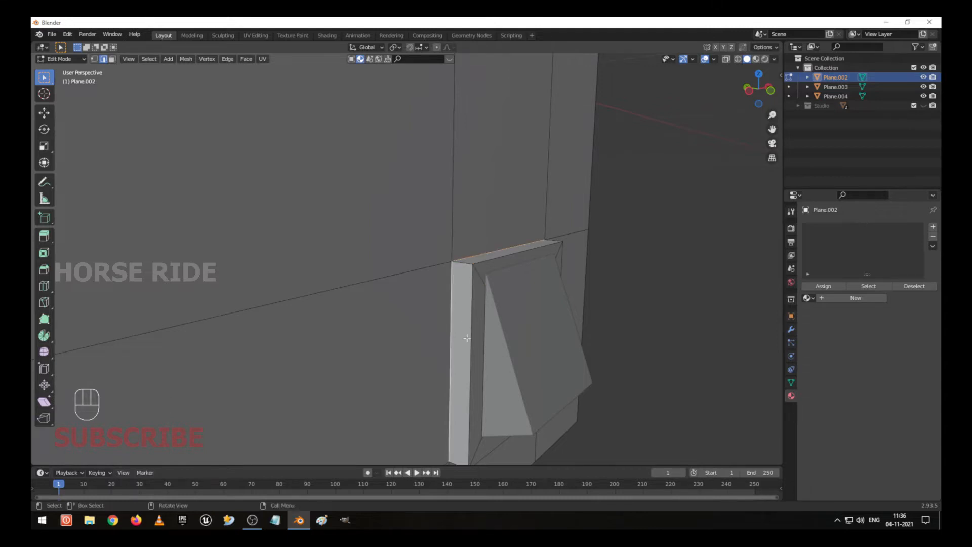
middle_click_drag(459, 269, 443, 282)
key("v")
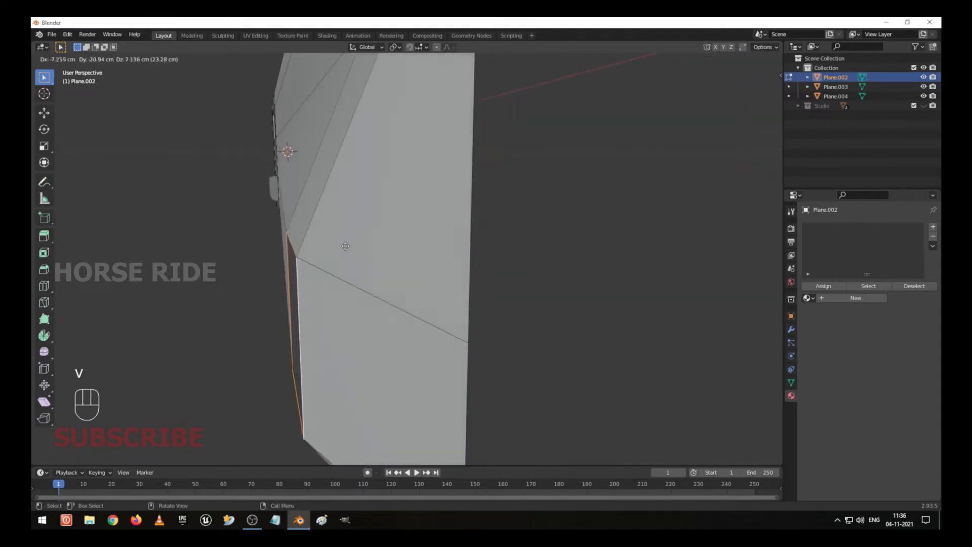
right_click(406, 100)
middle_click_drag(412, 143, 491, 179)
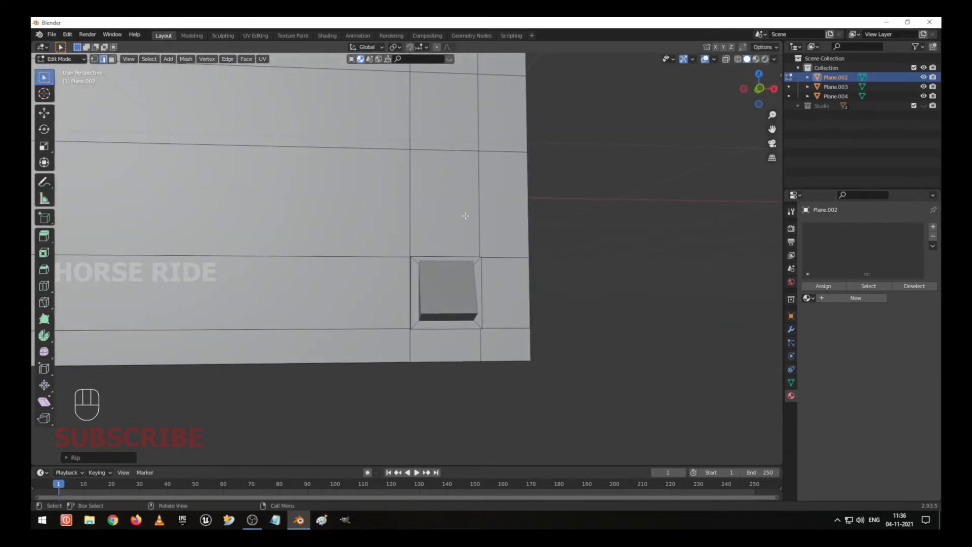
key("g")
right_click(446, 245)
middle_click_drag(446, 245, 463, 273)
scroll(450, 259, "up", 5)
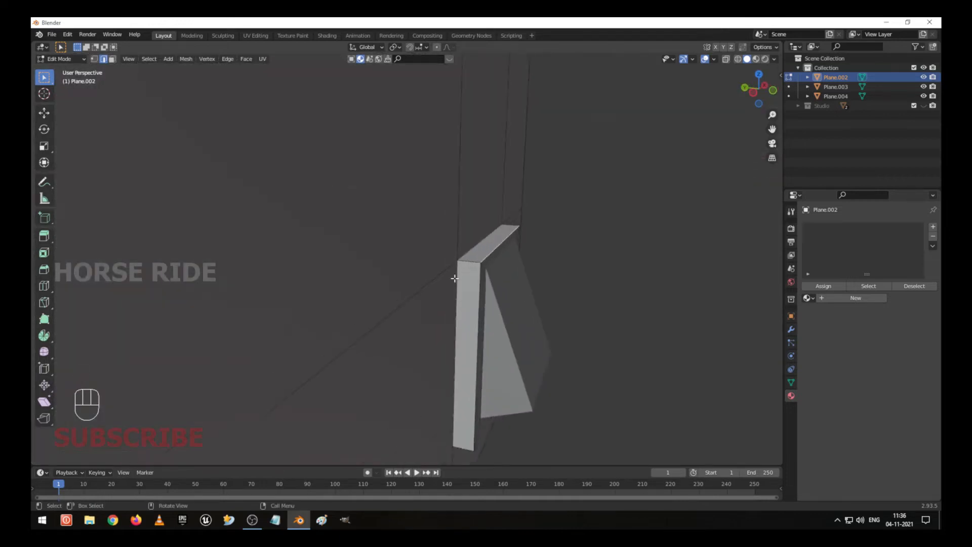
Step: Select all geometry linked to the ripped frame, separate it into its own object and return to Object Mode
middle_click_drag(490, 257, 471, 265)
key("ctrl+l")
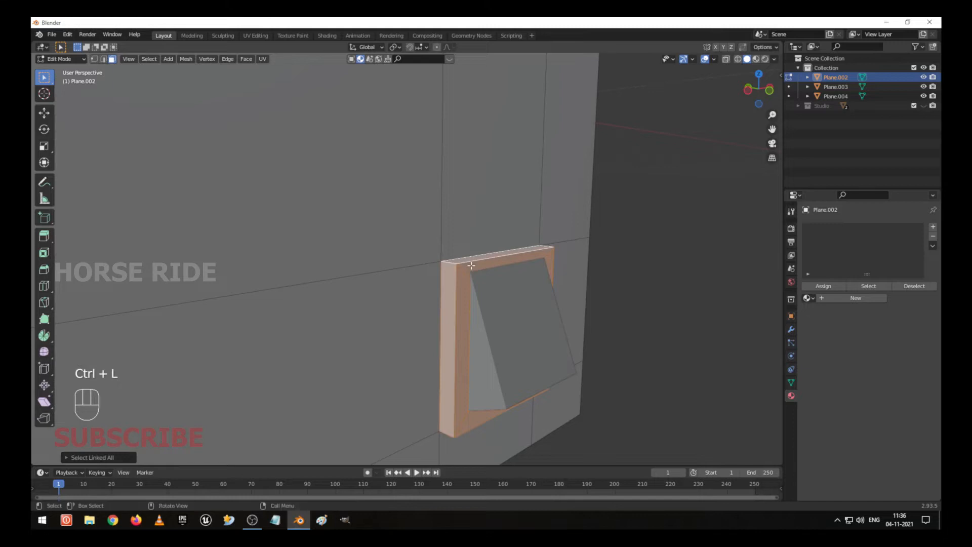
key("p")
left_click(473, 268)
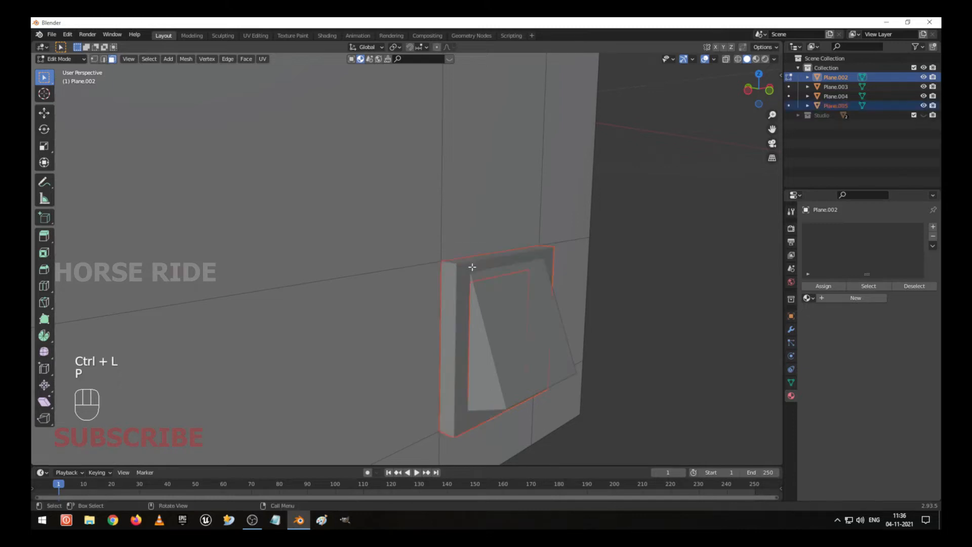
key("Tab")
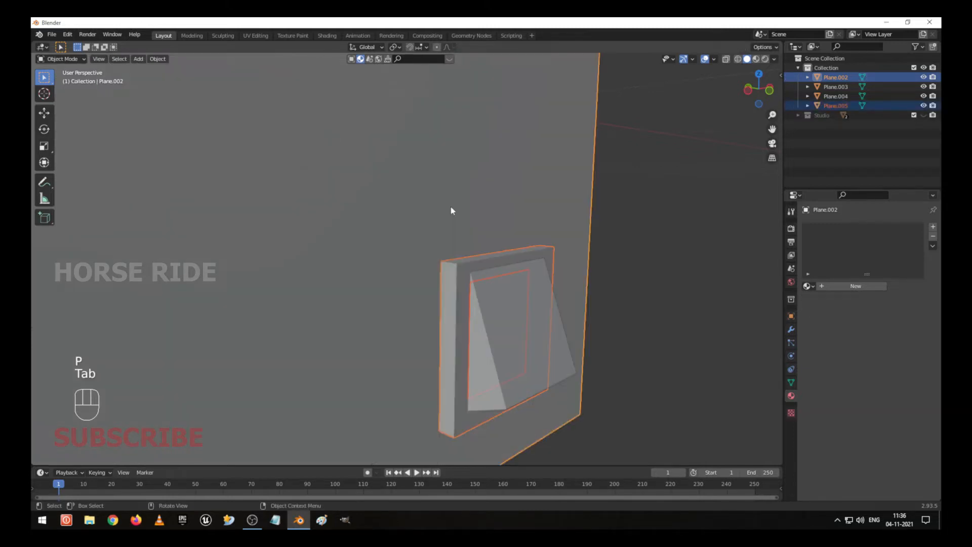
Step: Select the separated square frame together with the tilted block and join them into one object
left_click(481, 263)
middle_click_drag(481, 263, 410, 332)
left_click(399, 324, "shift")
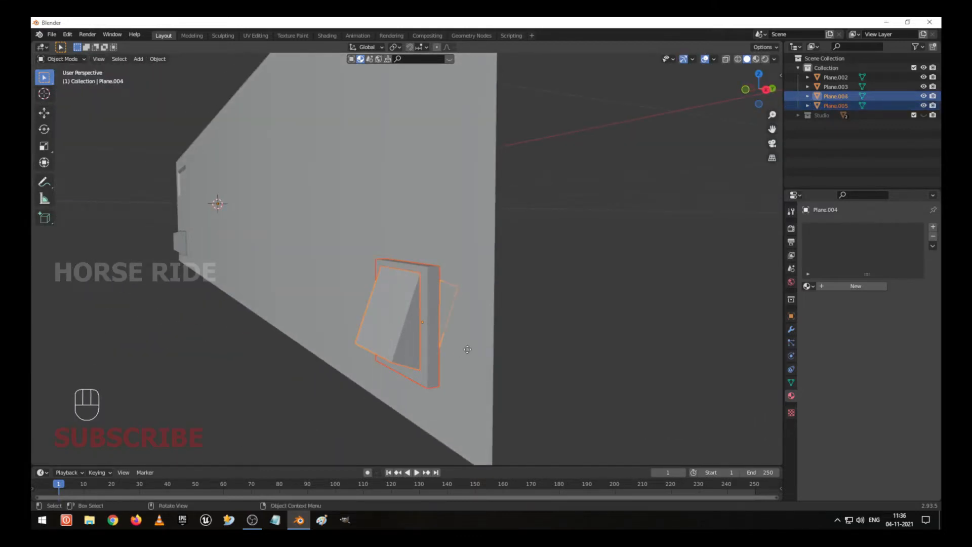
key("g")
right_click(375, 303)
middle_click_drag(375, 303, 462, 302)
scroll(452, 315, "up", 4)
left_click(490, 322)
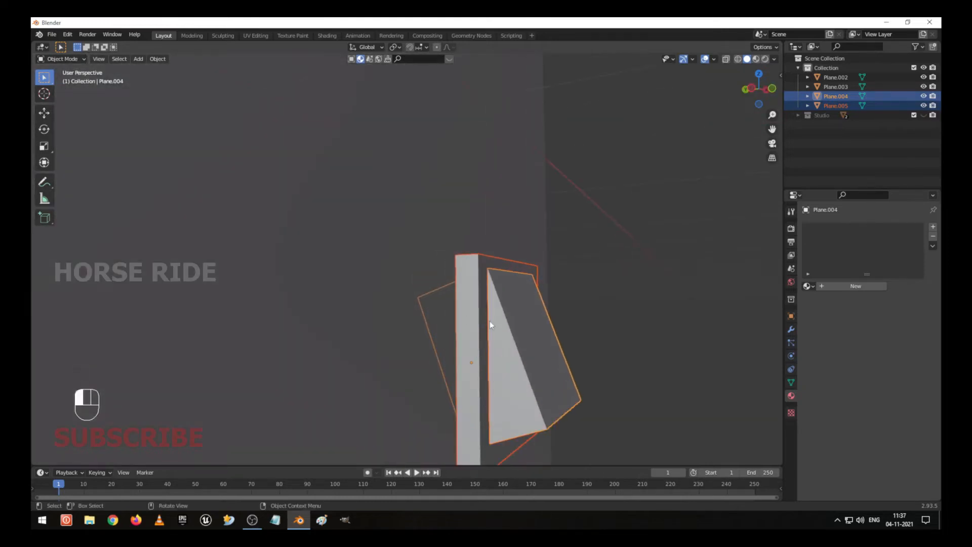
left_click(522, 350, "shift")
key("ctrl+j")
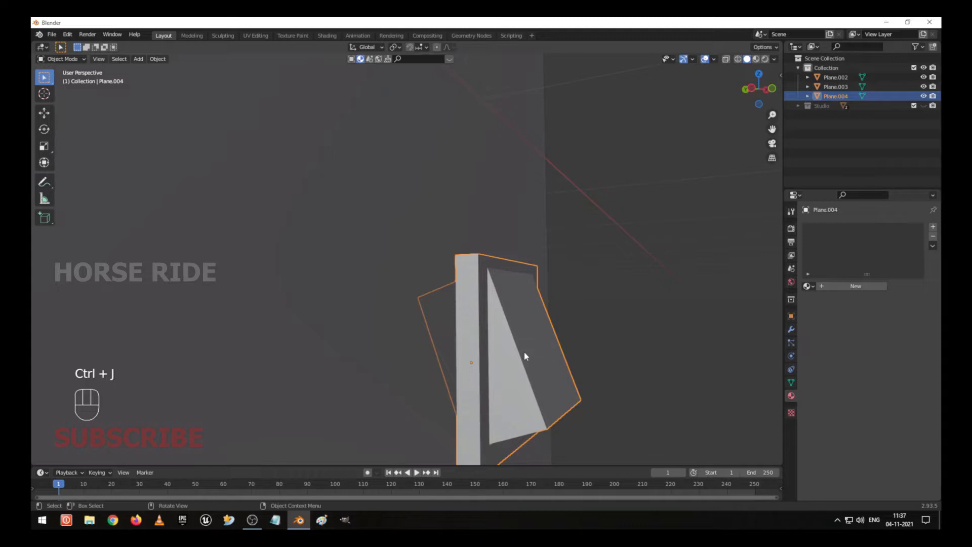
Step: Undo the join of the square frame and the tilted block
left_click(537, 368)
mouse_move(537, 368)
middle_mouse_down()
mouse_move(496, 371)
mouse_move(551, 378)
mouse_move(513, 378)
middle_mouse_up()
key("ctrl+z")
key("ctrl+z")
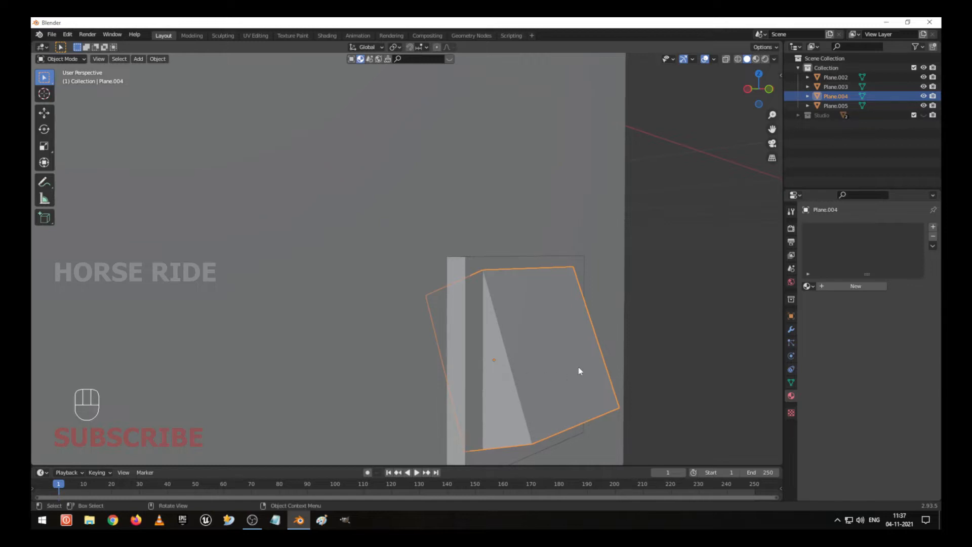
Step: Rotate the square block about 39 degrees counterclockwise in the right orthographic view, reversing its tilt so the top leans outward
middle_click_drag(579, 369, 434, 359)
scroll(431, 358, "down", 2)
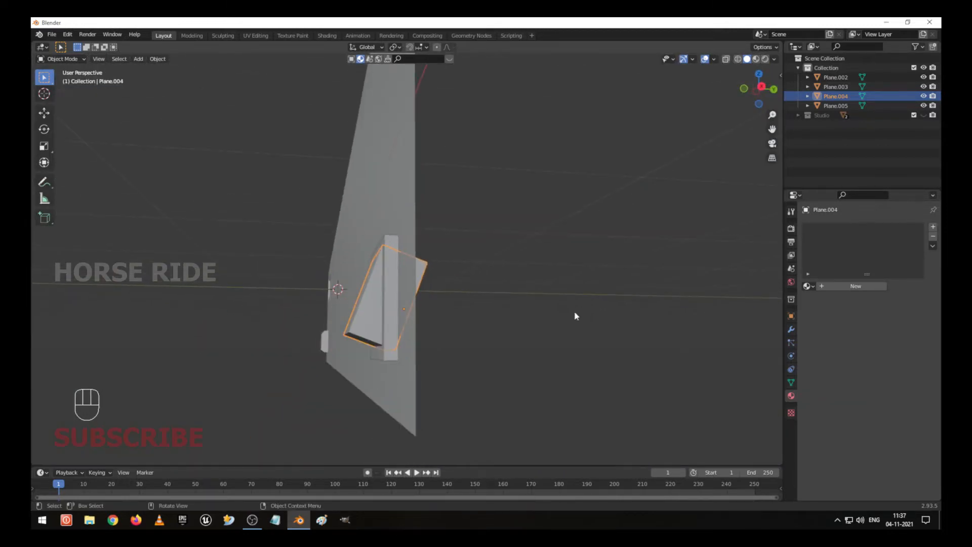
left_click(575, 313)
middle_click_drag(345, 359, 484, 327)
left_click(483, 328)
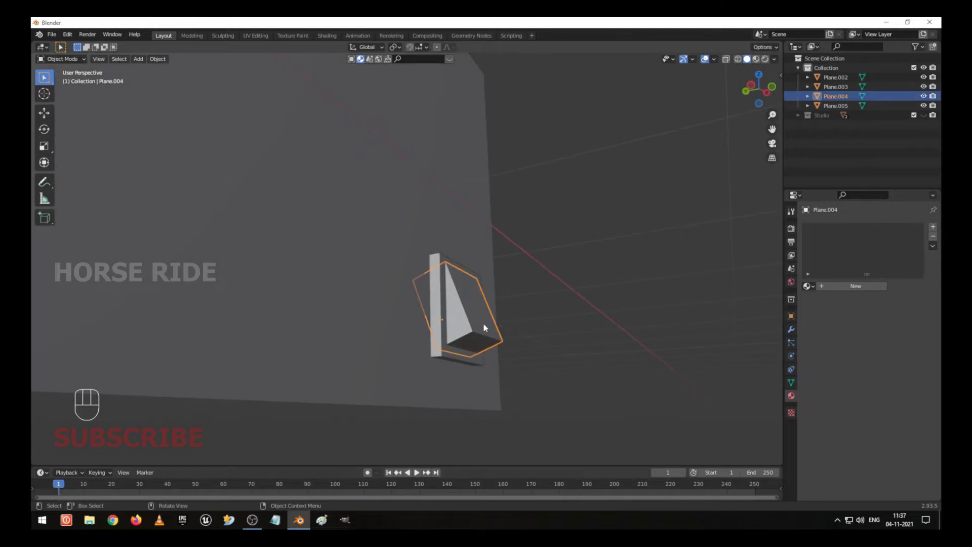
scroll(484, 327, "up", 3)
middle_click_drag(512, 334, 533, 338)
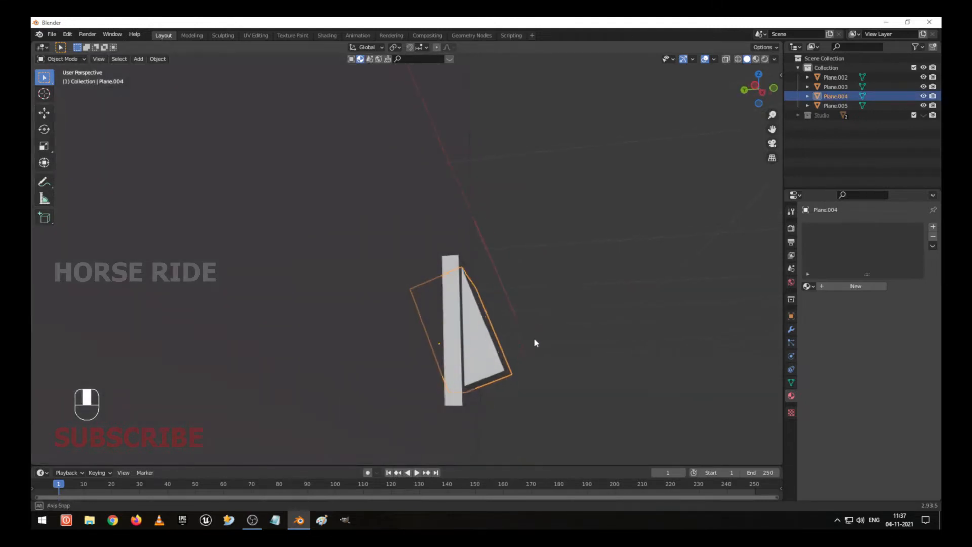
key("KP_3")
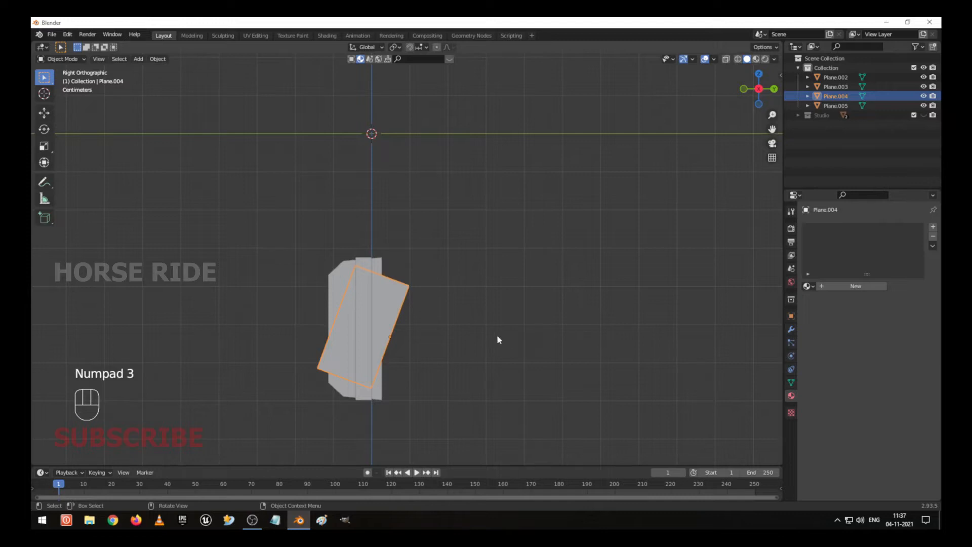
key("r")
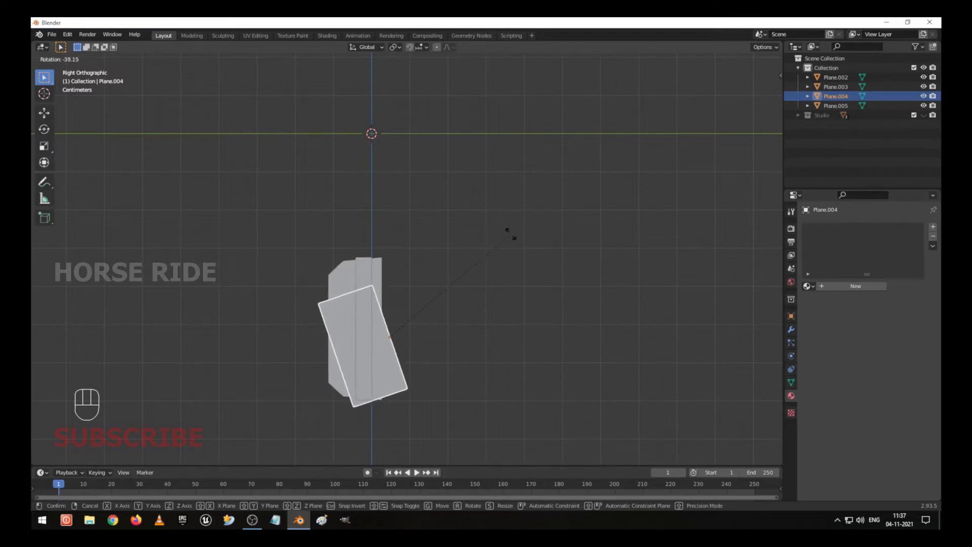
left_click(505, 226)
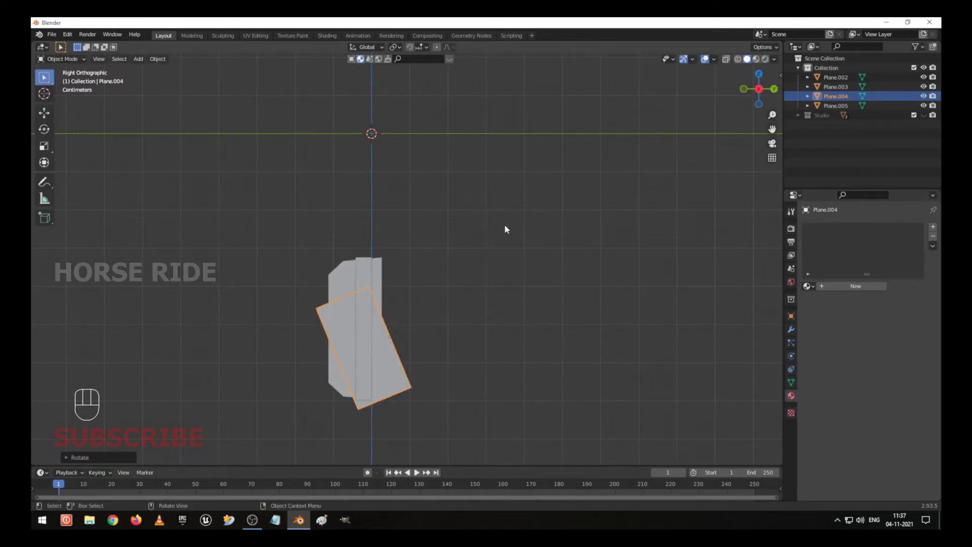
key("r")
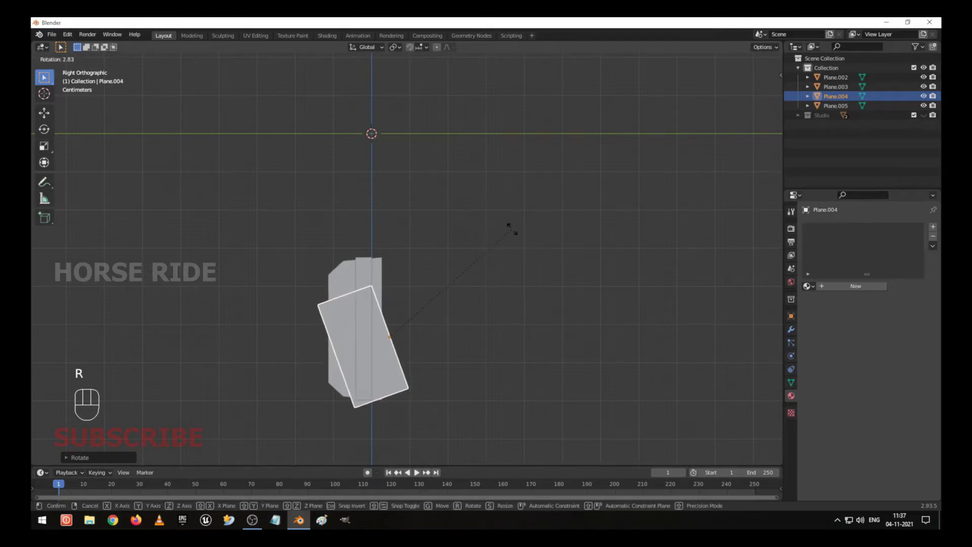
left_click(511, 229)
Step: Raise the re-tilted block along Z by about 2.2 cm, followed by about another 1.1 cm, within the frame
key("g")
key("z")
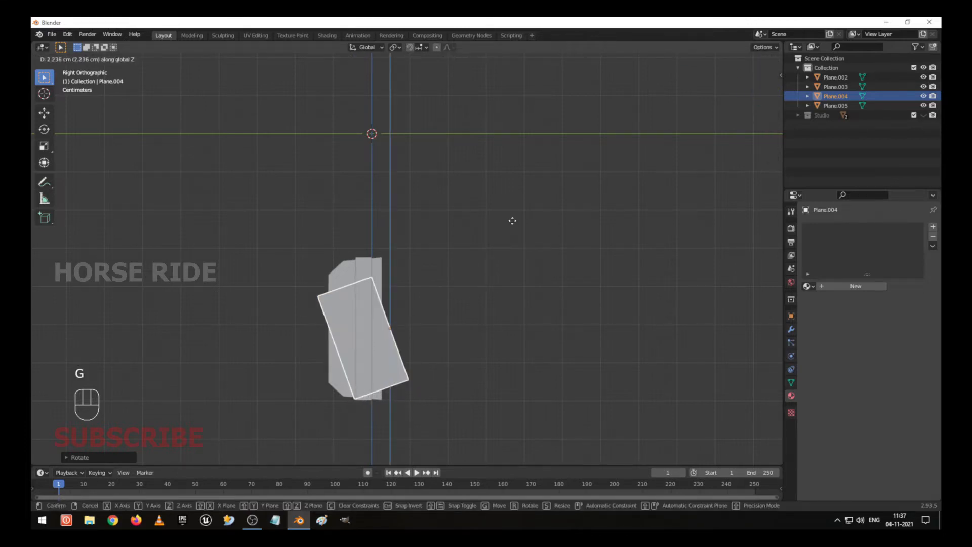
left_click(512, 221)
scroll(354, 299, "up", 3)
middle_click_drag(351, 301, 533, 267)
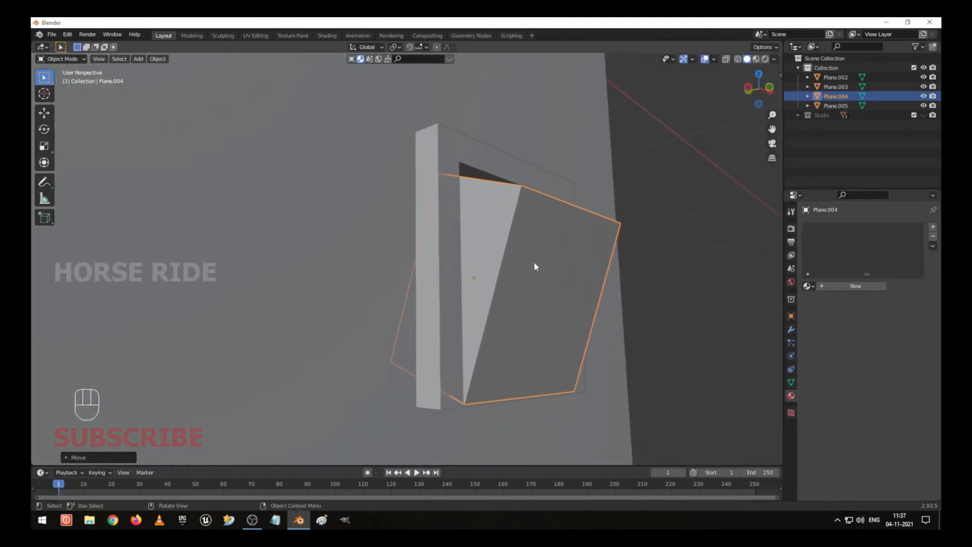
key("g")
key("z")
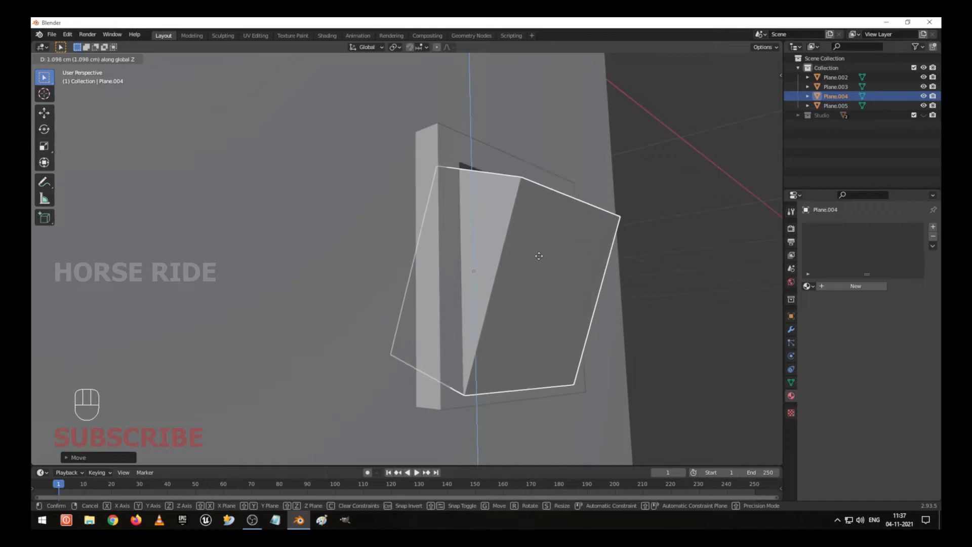
left_click(538, 253)
Step: Lower the tilted block by about 0.1 cm along Z and deselect it
middle_click_drag(538, 253, 433, 328)
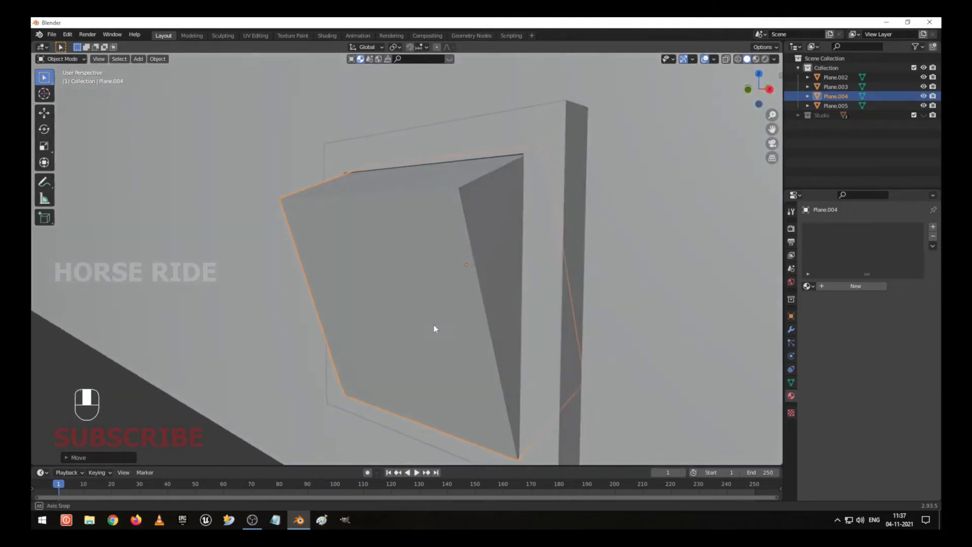
scroll(432, 324, "down", 4)
key("g")
key("z")
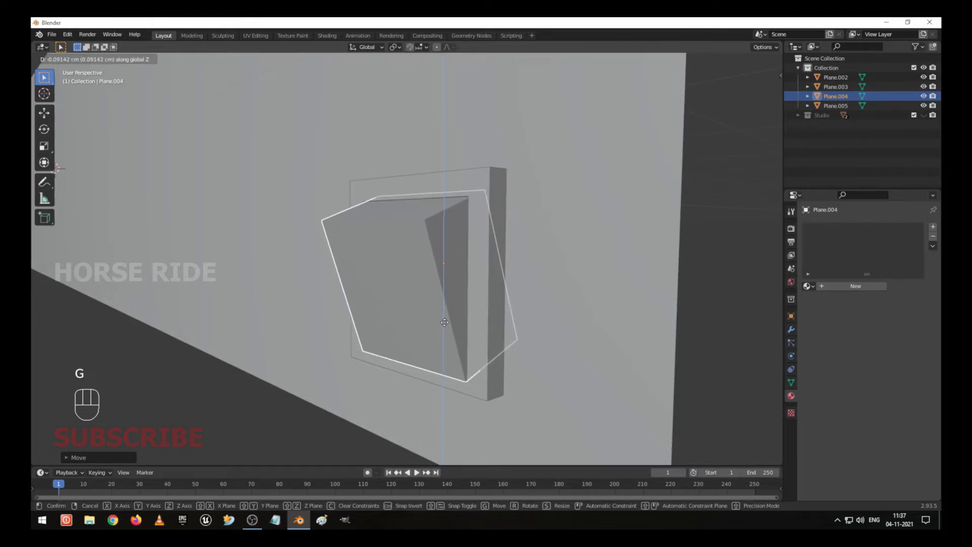
left_click(444, 323)
left_click(257, 405)
middle_click_drag(257, 405, 678, 387)
Step: Reselect the tilted block, nudge it slightly upward along Z within the frame, and deselect it
left_click(487, 228)
scroll(545, 285, "up", 2)
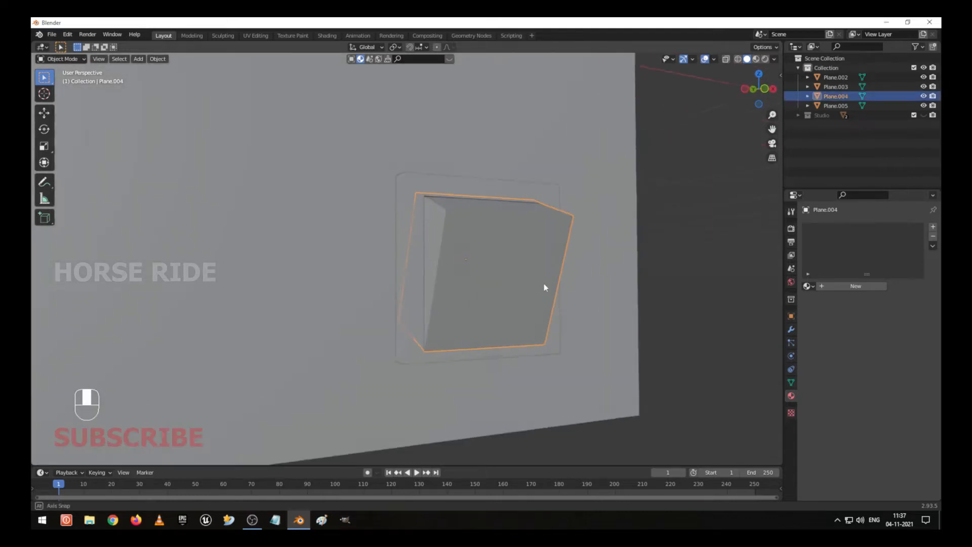
key("g")
key("z")
left_click(544, 282)
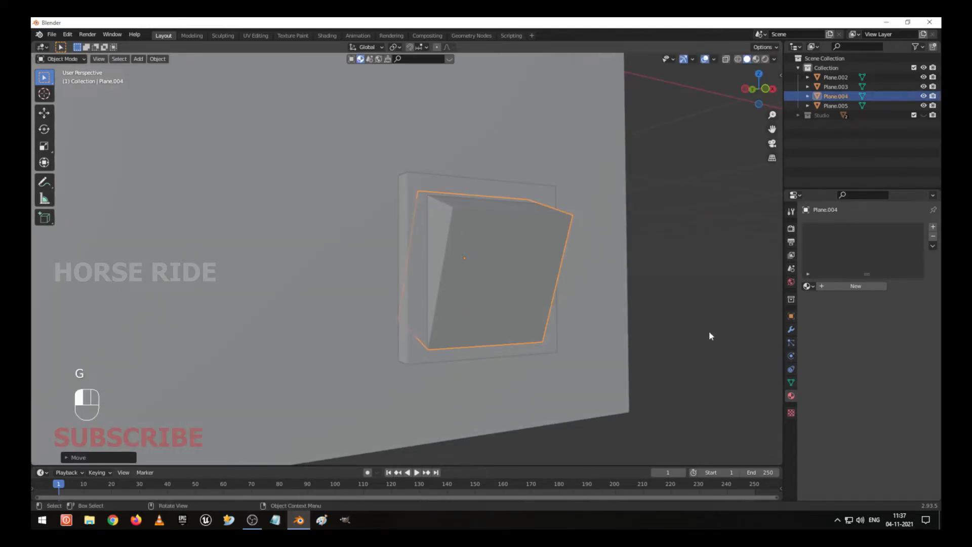
left_click(708, 330)
middle_click_drag(709, 330, 564, 349)
middle_click_drag(269, 366, 390, 359)
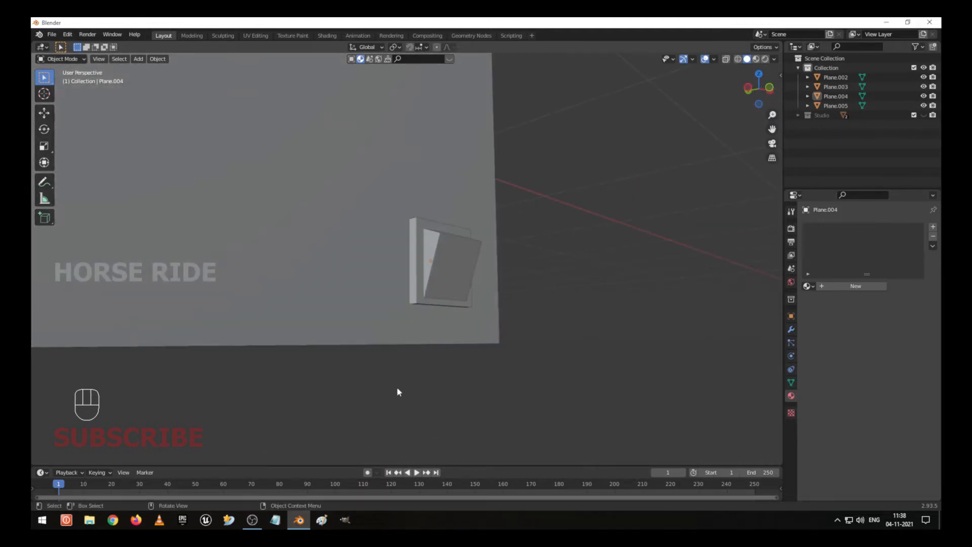
Step: Examine the whole panel, its slots and the tilted block in the square frame from several angles
middle_click_drag(397, 391, 389, 392)
middle_click_drag(373, 339, 481, 425, "shift")
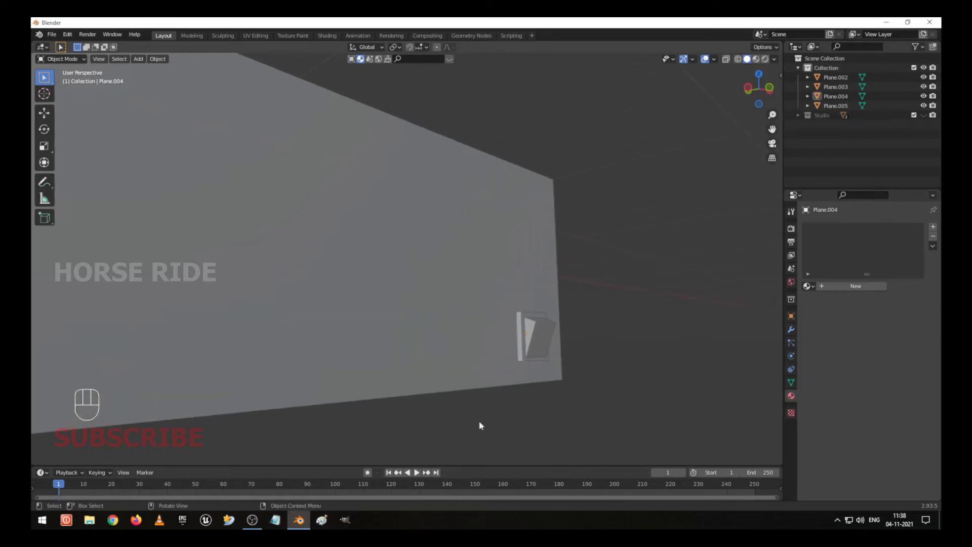
scroll(479, 425, "down", 3)
middle_click_drag(315, 351, 441, 416, "shift")
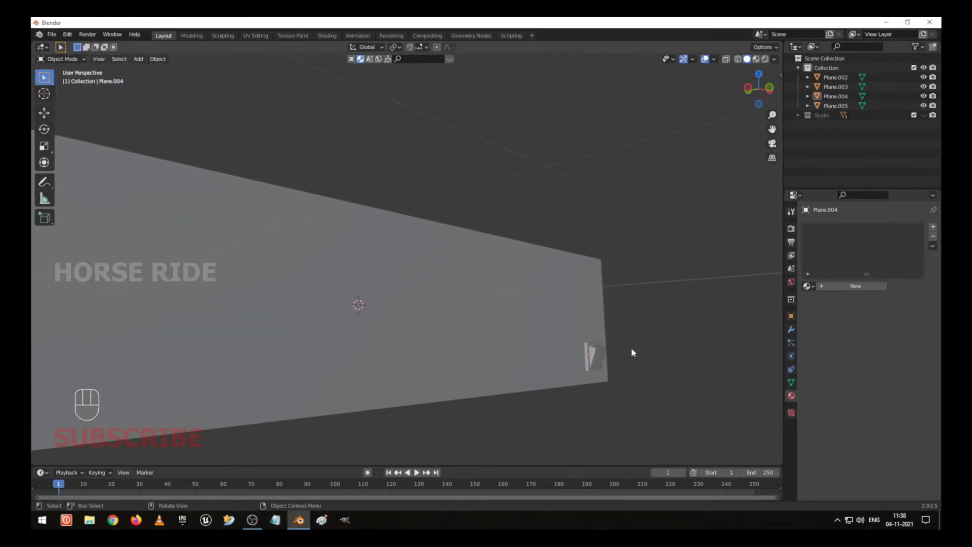
middle_click_drag(559, 362, 431, 383)
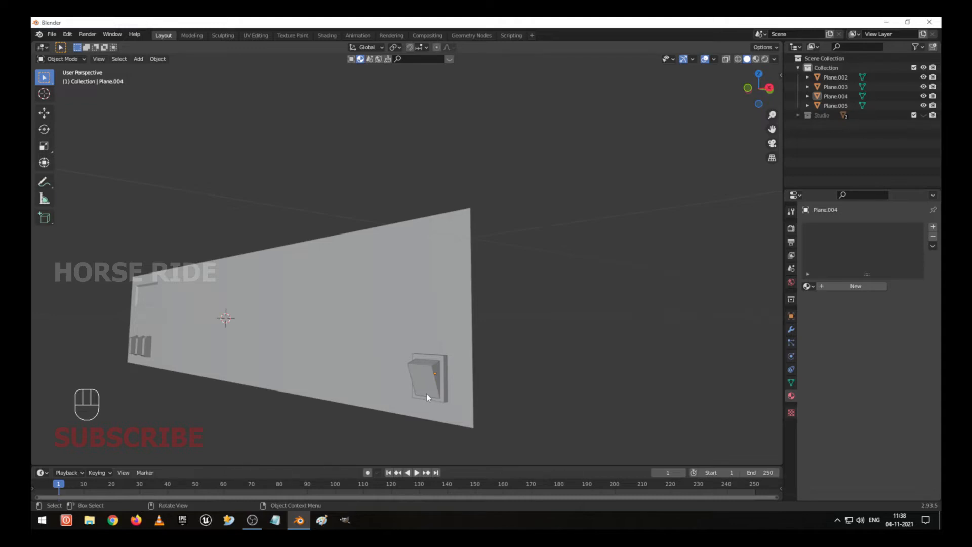
scroll(366, 359, "up", 3)
scroll(357, 376, "down", 6)
middle_click_drag(296, 350, 347, 352)
middle_click_drag(530, 292, 466, 315, "shift")
scroll(457, 332, "up", 1)
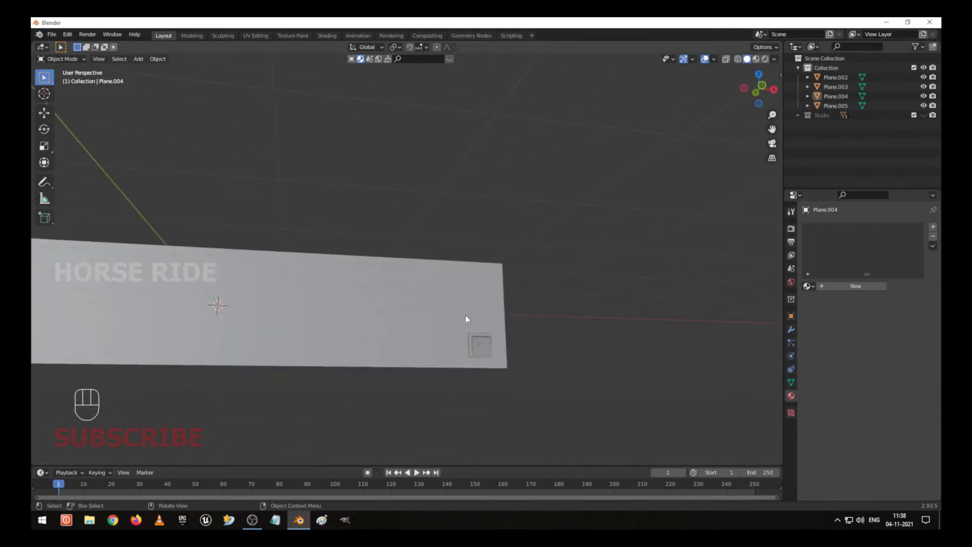
Step: Snap the 3D cursor to the panel's small face near the upper corner above the square frame, and switch to the front orthographic view
scroll(499, 334, "up", 2)
left_click(491, 343)
key("Tab")
left_click(567, 347)
left_click(554, 314)
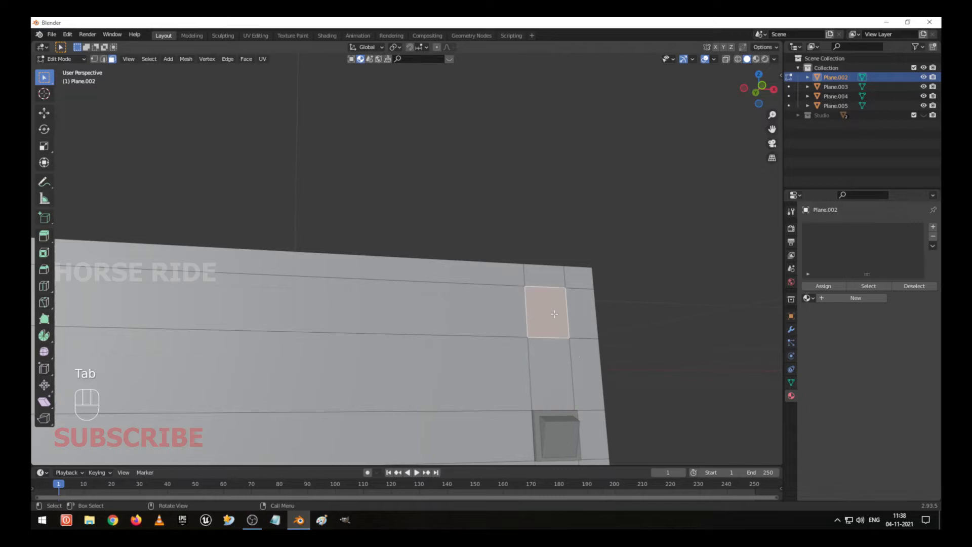
key("Tab")
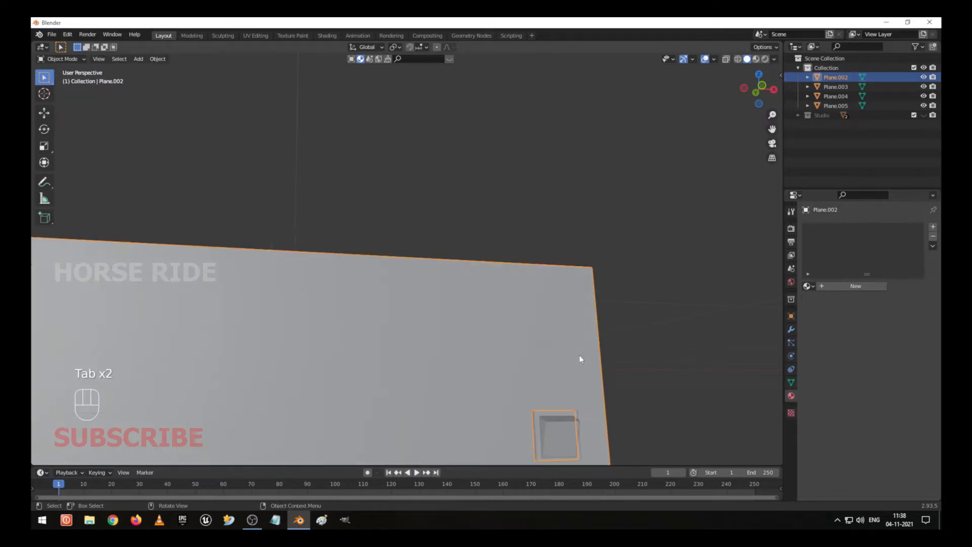
key("Tab")
key("shift+s")
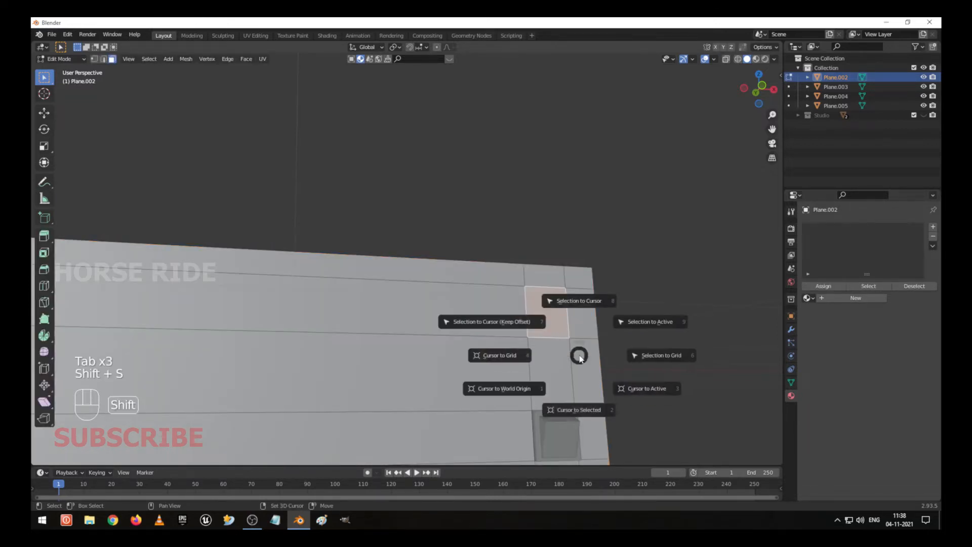
left_click(582, 411)
middle_click_drag(579, 397, 497, 400)
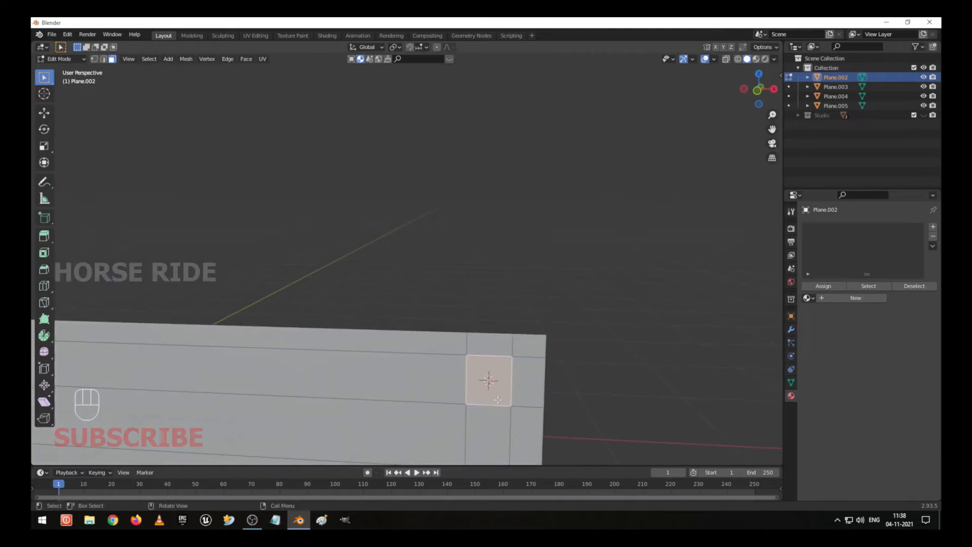
key("Tab")
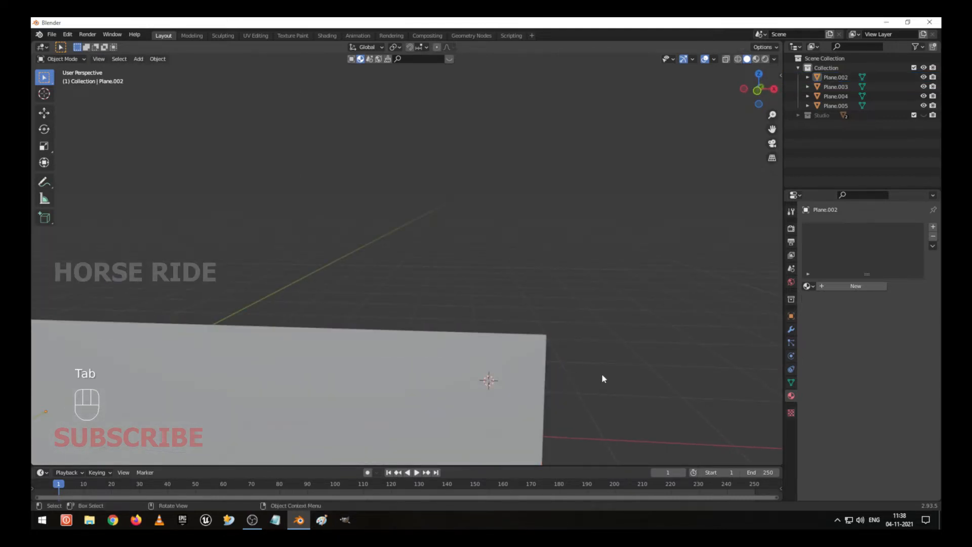
key("KP_1")
scroll(596, 374, "up", 2)
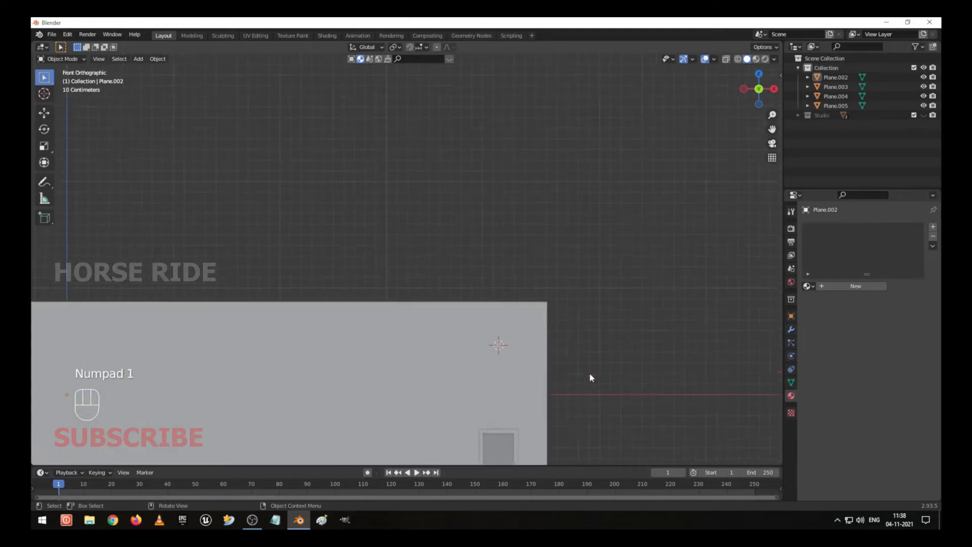
middle_click_drag(589, 375, 521, 339, "shift")
scroll(522, 344, "up", 1)
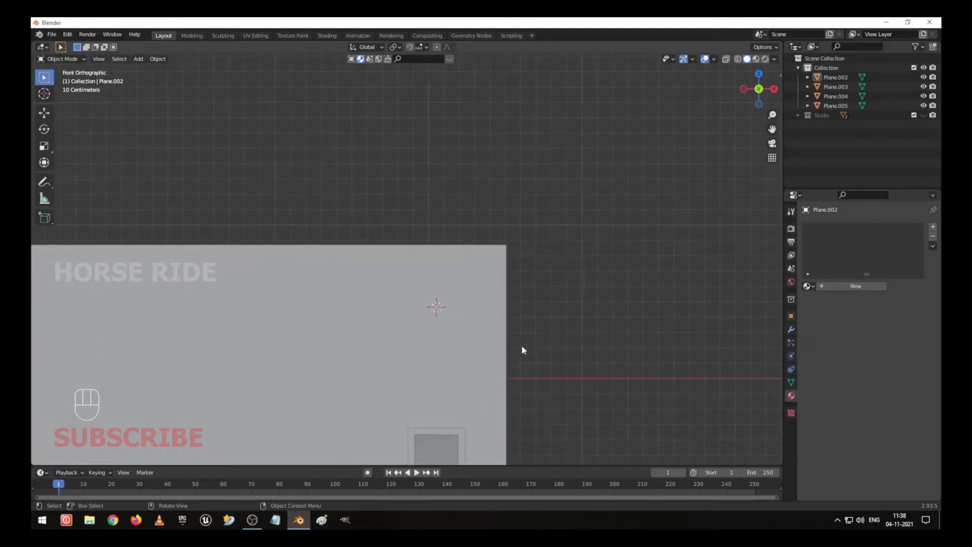
key("shift+a")
mouse_move(534, 319)
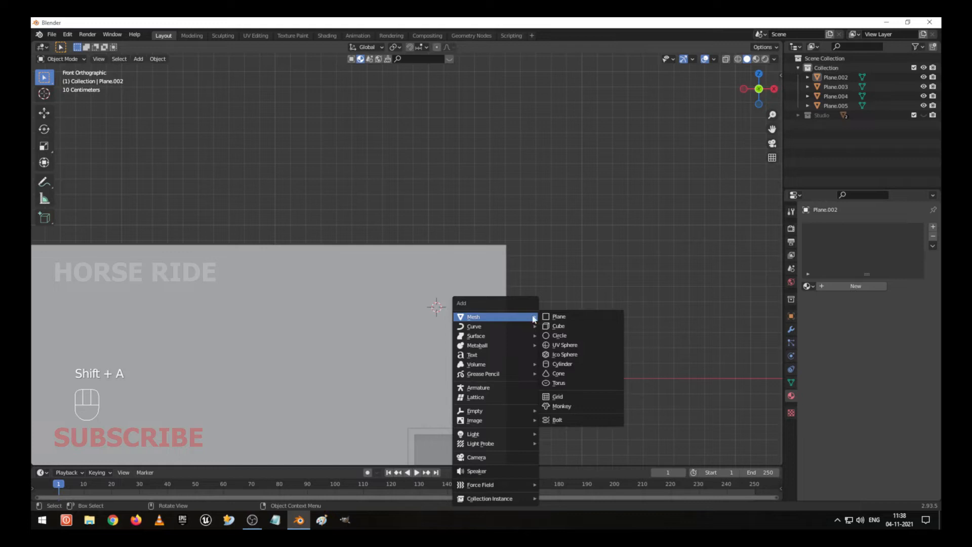
left_click(567, 335)
left_click(83, 458)
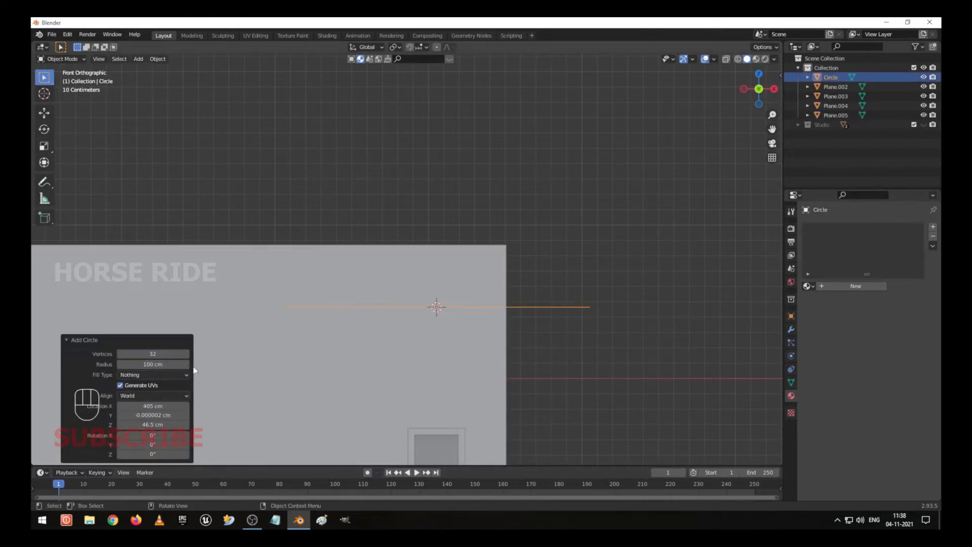
left_click(136, 396)
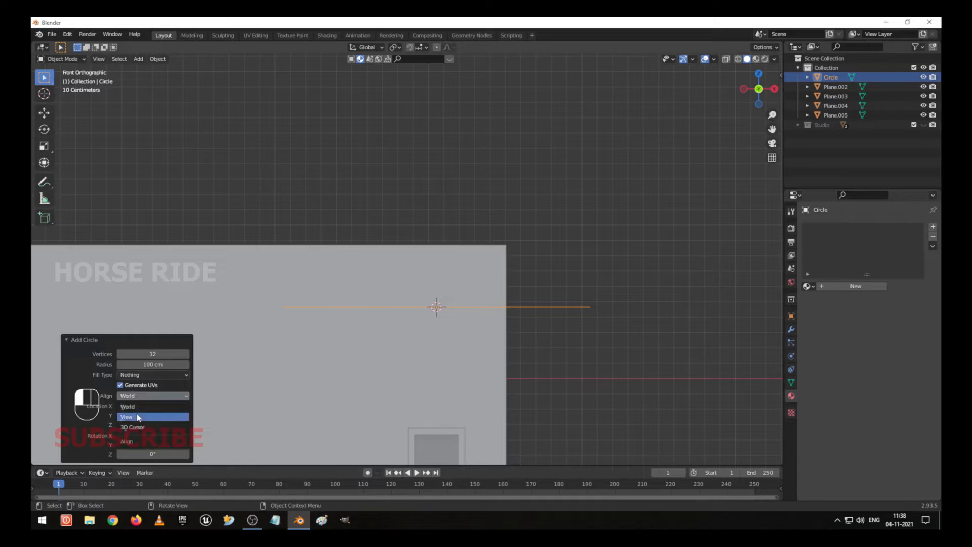
left_click(137, 414)
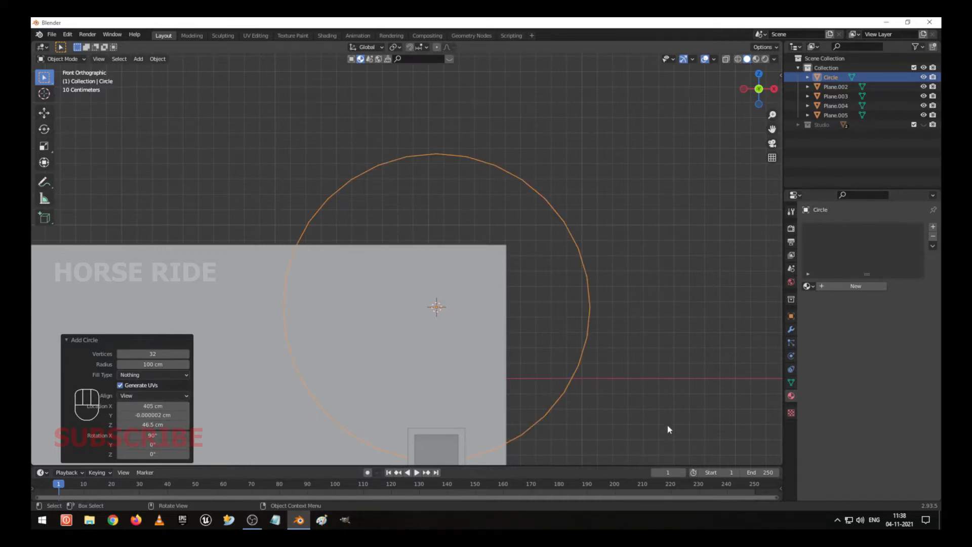
key("s")
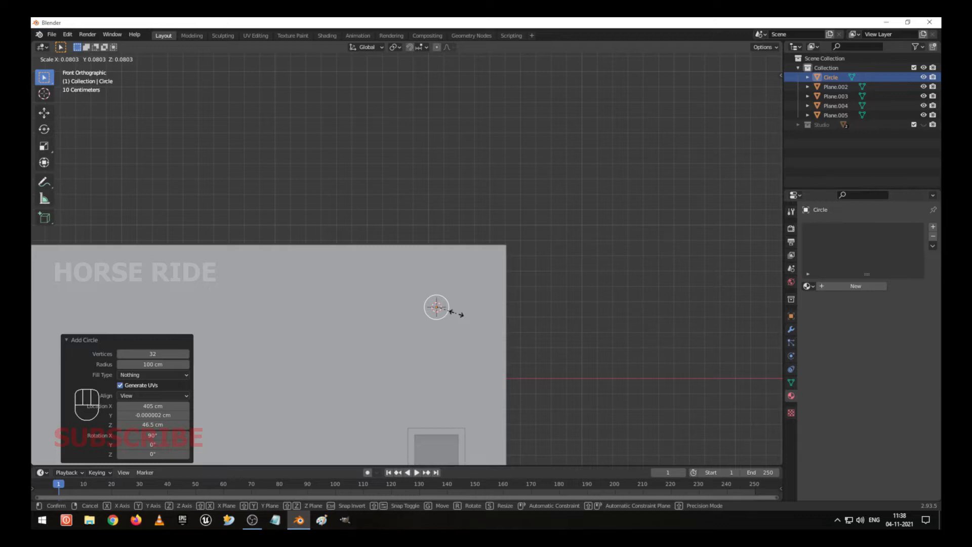
right_click(456, 313)
key("Delete")
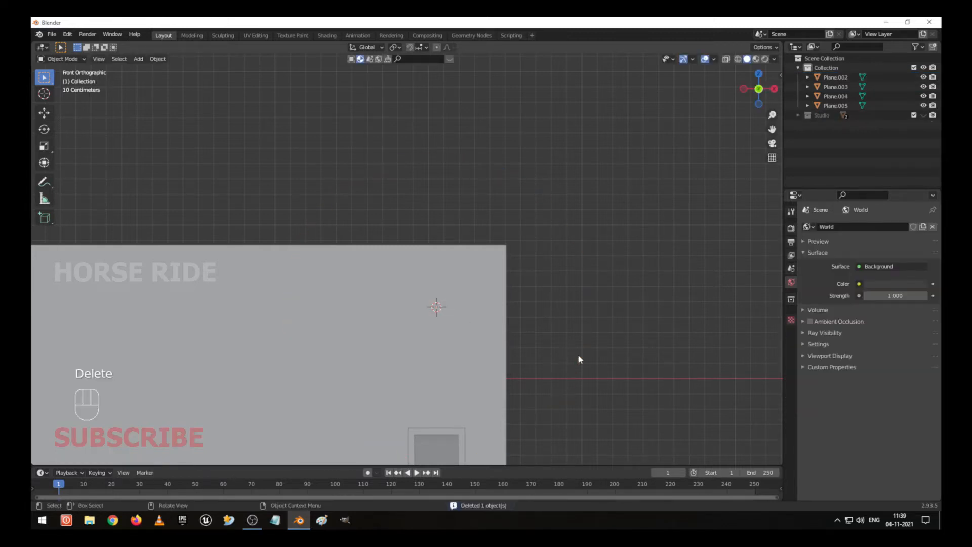
Step: Add a UV sphere at the 3D cursor with its alignment set to View, and scale it to 0.092
key("shift+a")
mouse_move(574, 318)
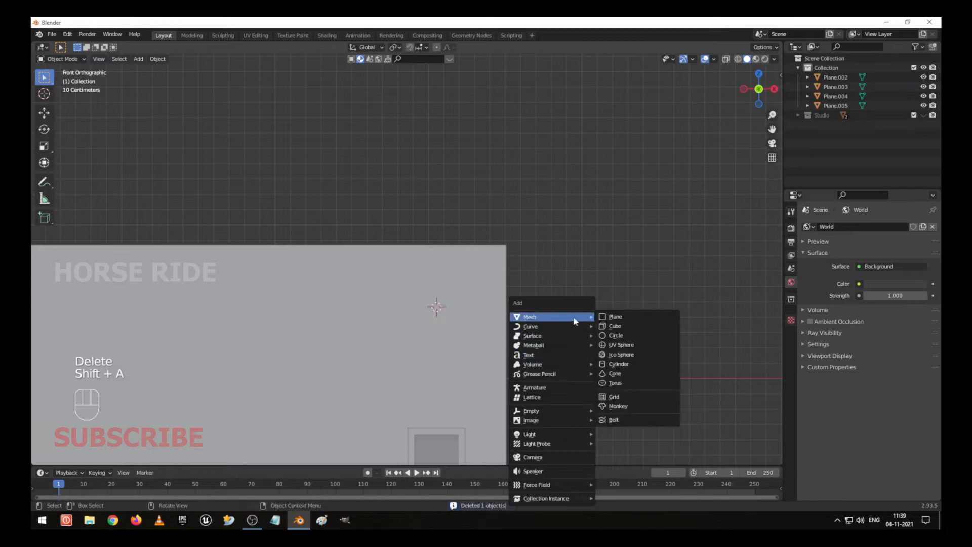
left_click(640, 349)
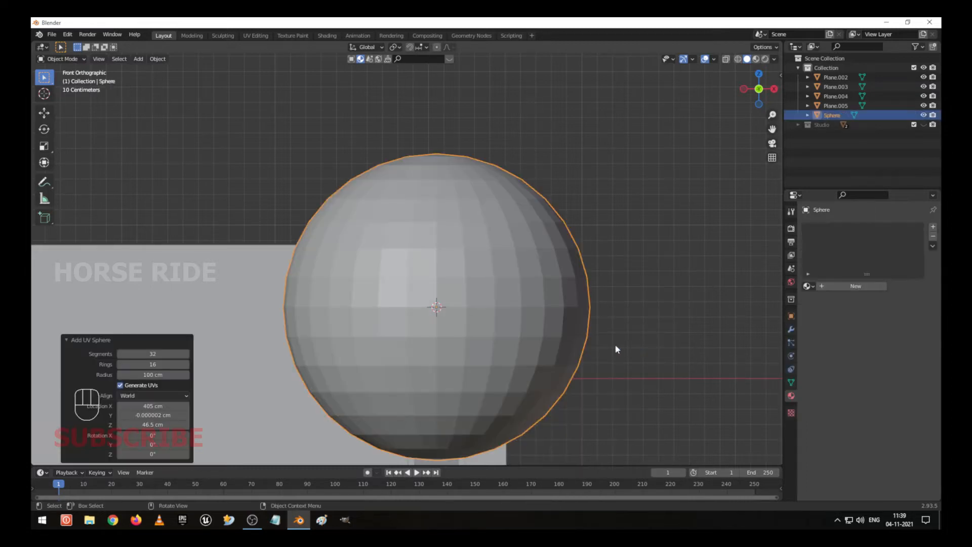
scroll(615, 349, "down", 2)
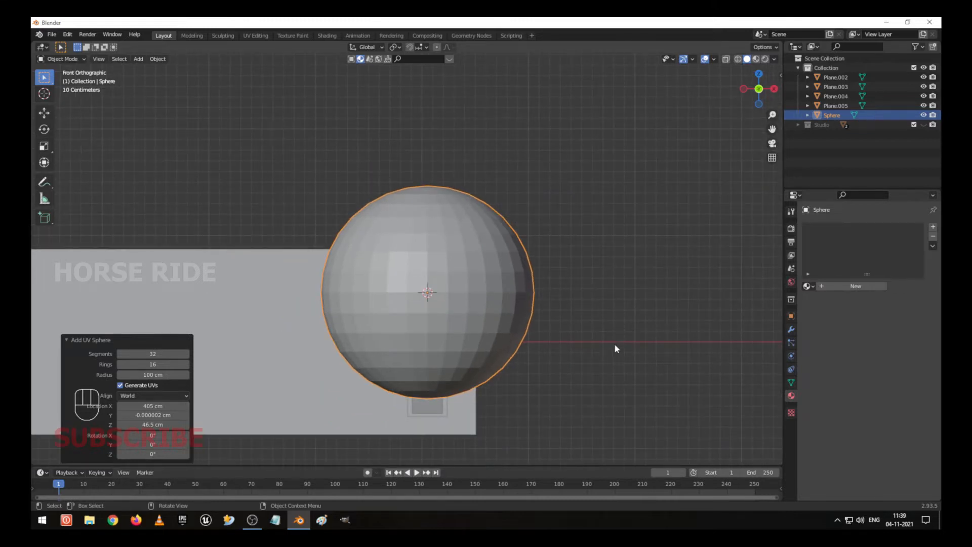
left_click(144, 394)
left_click(147, 414)
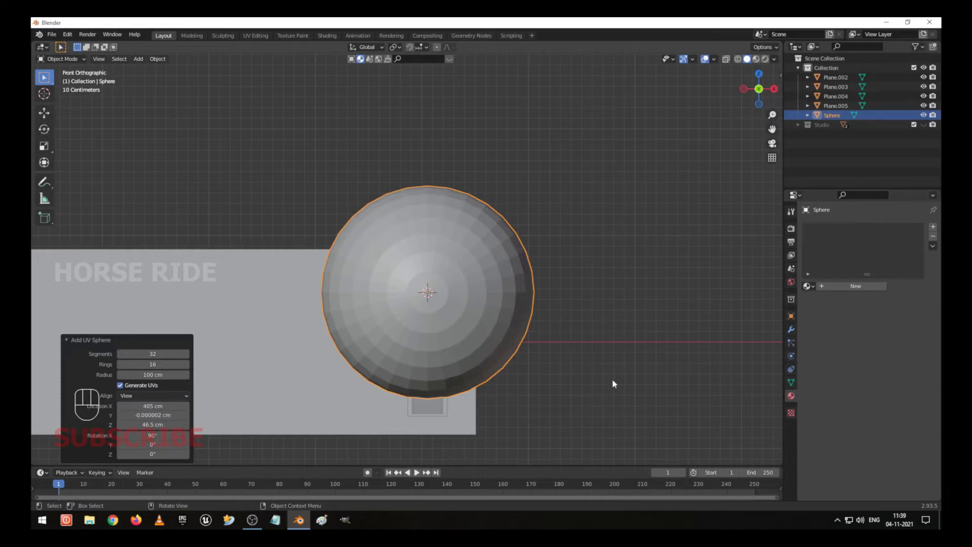
key("s")
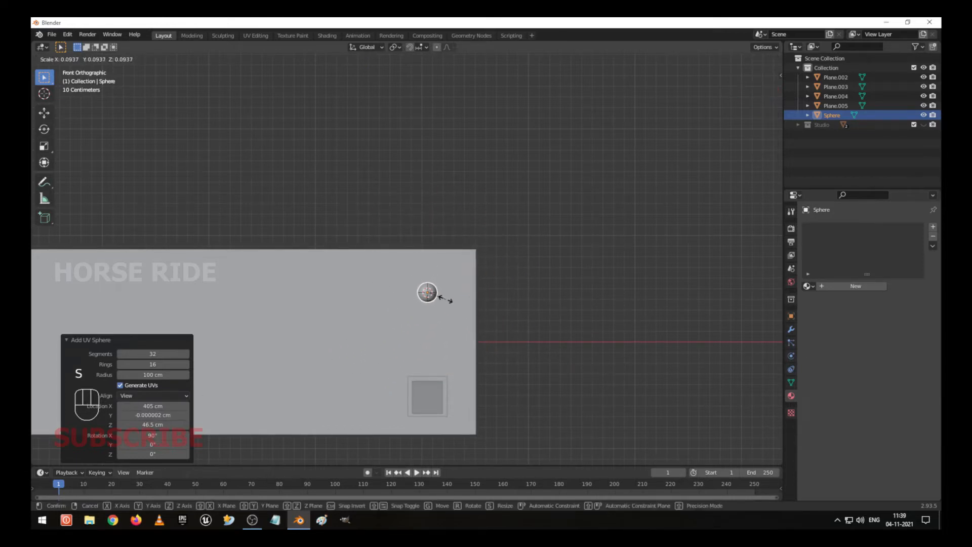
left_click(445, 299)
Step: Scale the sphere on the panel down uniformly by a factor of about 0.73
key("KP_Decimal")
scroll(545, 317, "down", 5)
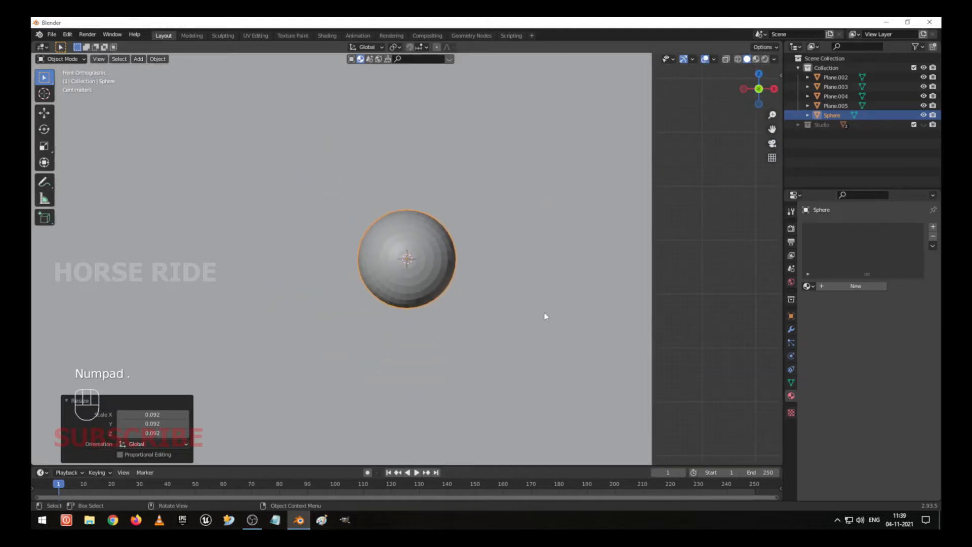
middle_click_drag(544, 317, 482, 300)
scroll(525, 339, "down", 5)
scroll(481, 301, "down", 5)
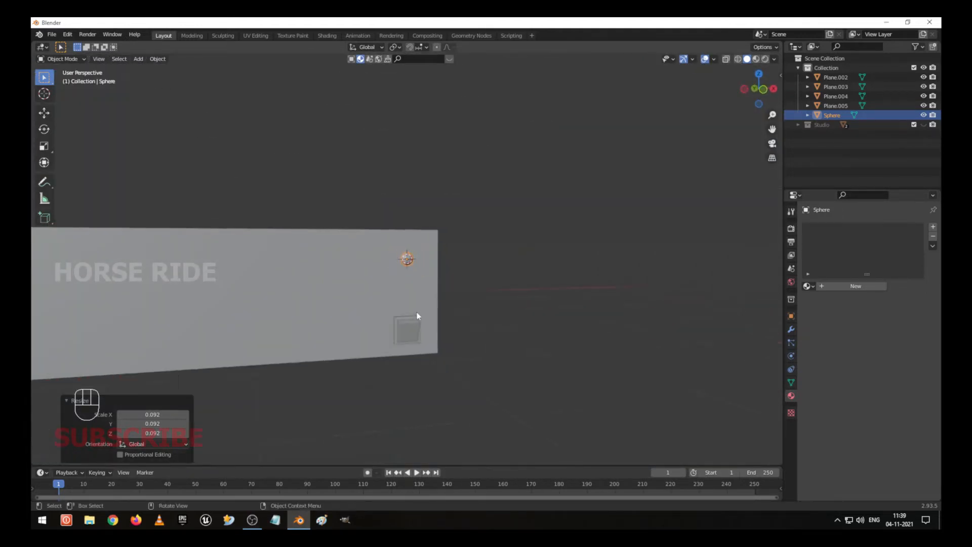
mouse_move(414, 291)
middle_mouse_down()
mouse_move(454, 308)
mouse_move(427, 297)
middle_mouse_up()
scroll(427, 297, "up", 5)
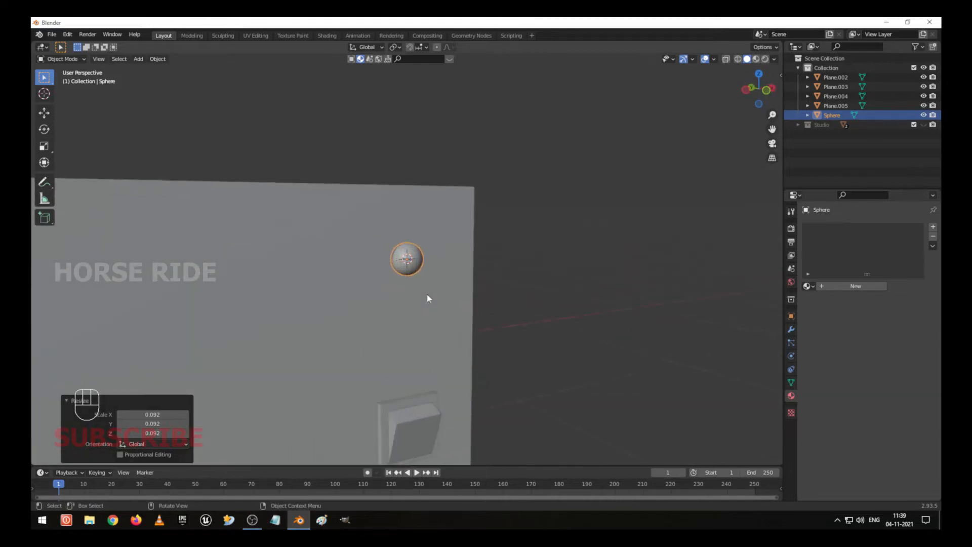
key("s")
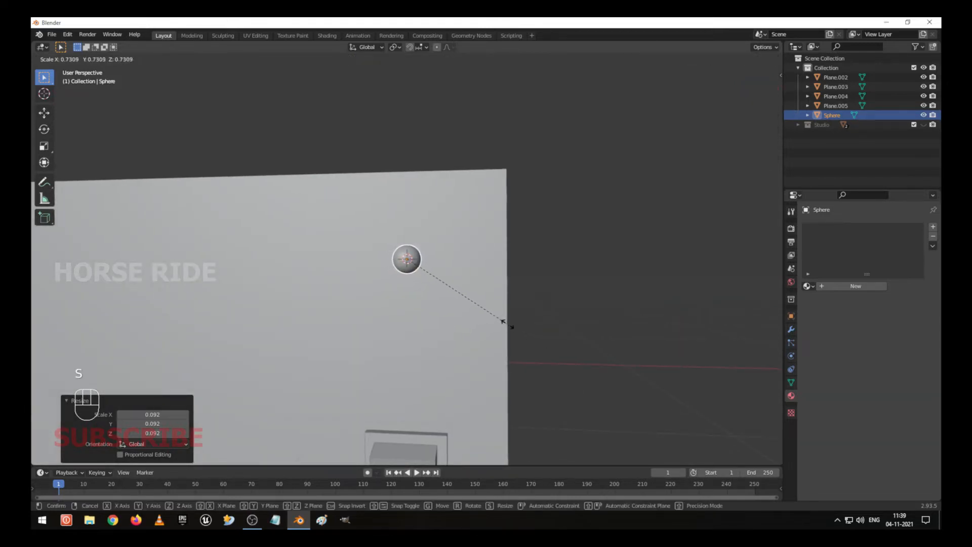
left_click(503, 321)
Step: Resize the sphere uniformly two more times, finishing with a scale factor of 0.883, and frame it in the view
mouse_move(382, 325)
middle_mouse_down()
mouse_move(453, 327)
mouse_move(457, 336)
mouse_move(398, 324)
middle_mouse_up()
middle_click_drag(489, 286, 451, 246)
scroll(476, 318, "up", 8)
key("s")
left_click(438, 303)
key("s")
left_click(451, 314)
key("KP_Decimal")
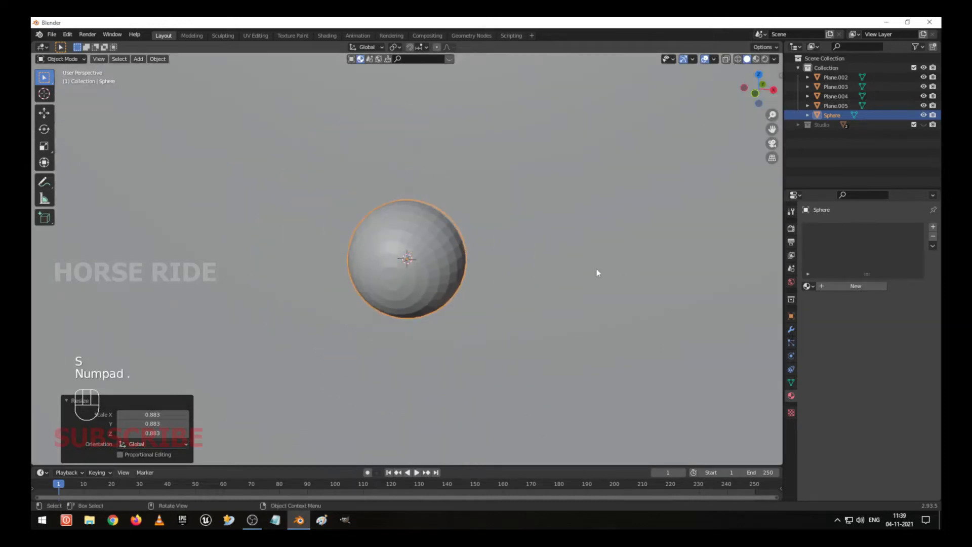
Step: Reset the 3D cursor to the world origin and bring the panel's end with the sphere into view
scroll(562, 264, "down", 4)
key("shift+c")
scroll(570, 265, "up", 7)
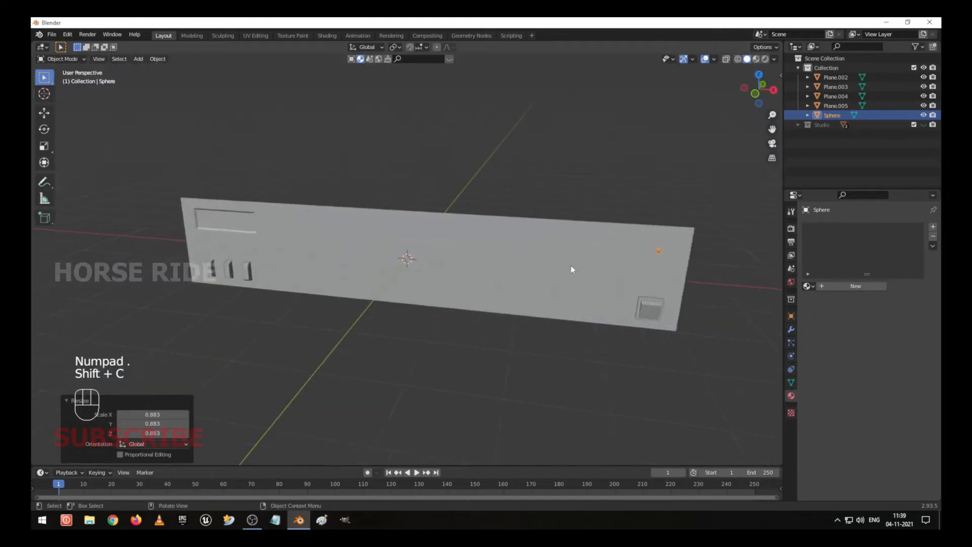
middle_click_drag(620, 280, 245, 287, "shift")
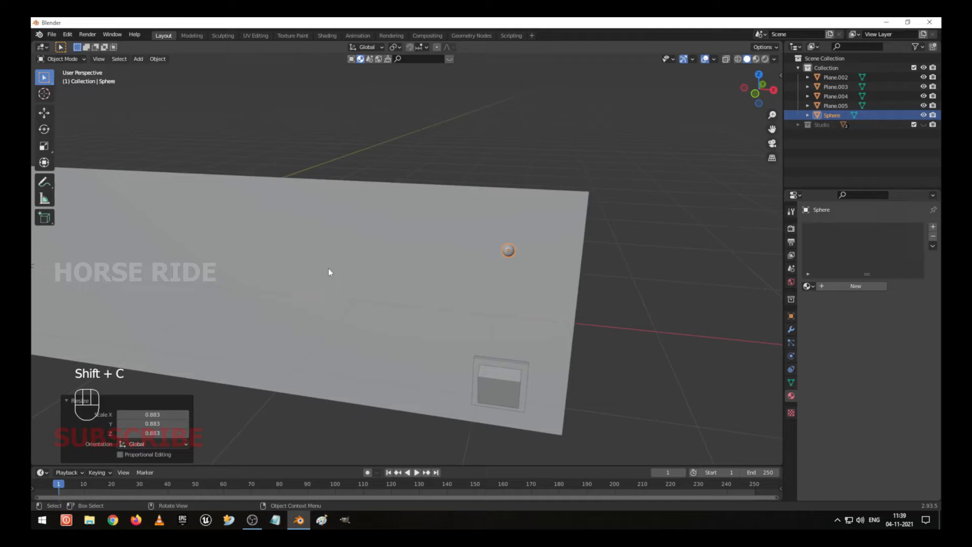
Step: Select the sphere, hide all other objects, and switch to the right orthographic view
left_click(502, 251)
left_click(509, 250)
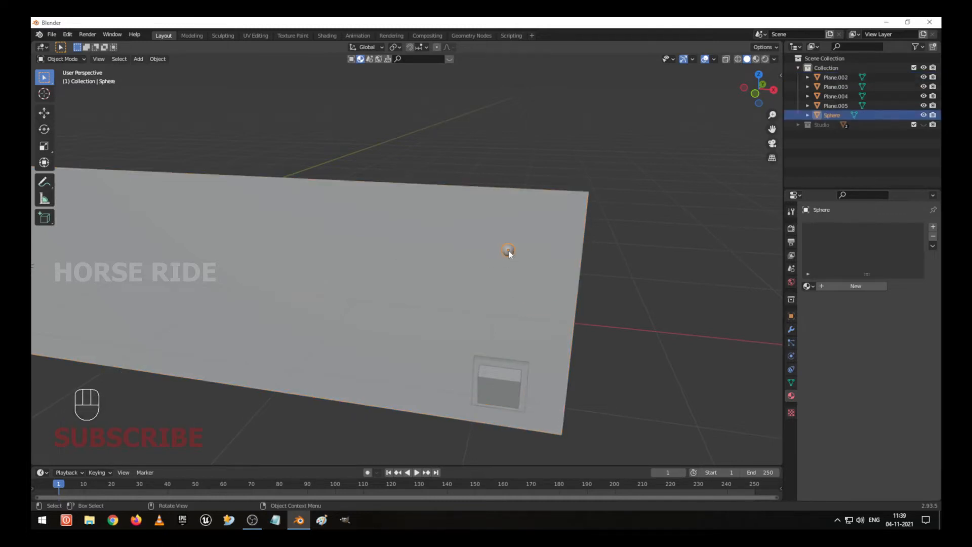
left_click(508, 250)
left_click(508, 251)
key("KP_Decimal")
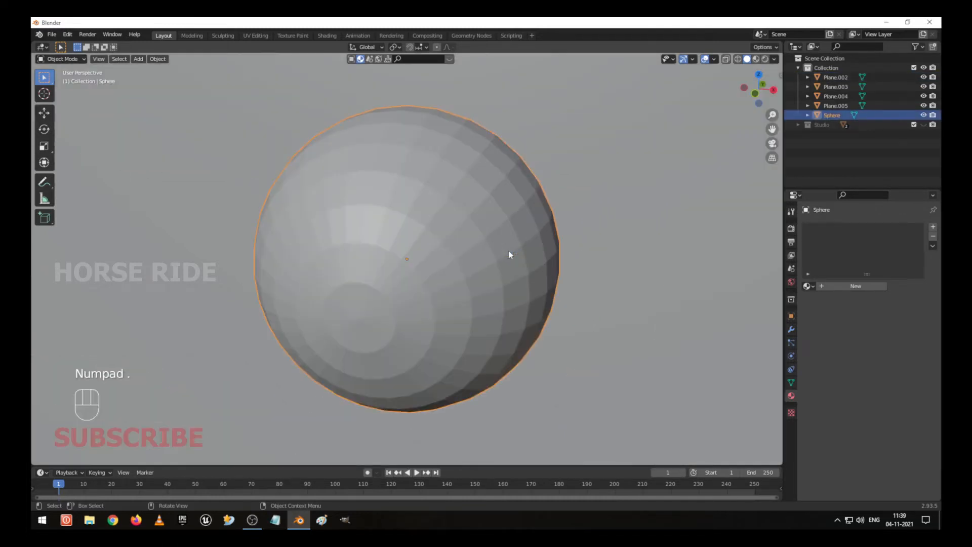
scroll(508, 251, "down", 10)
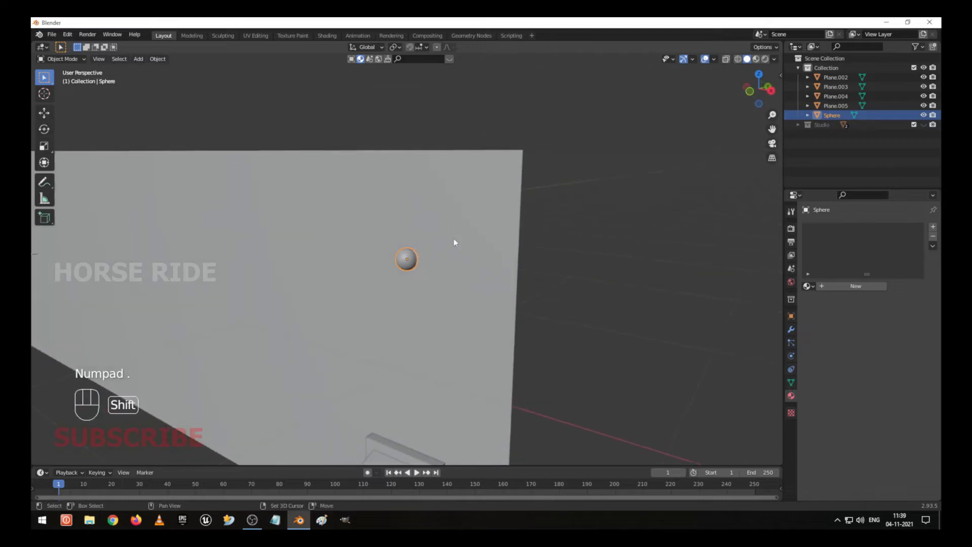
key("shift+h")
key("KP_3")
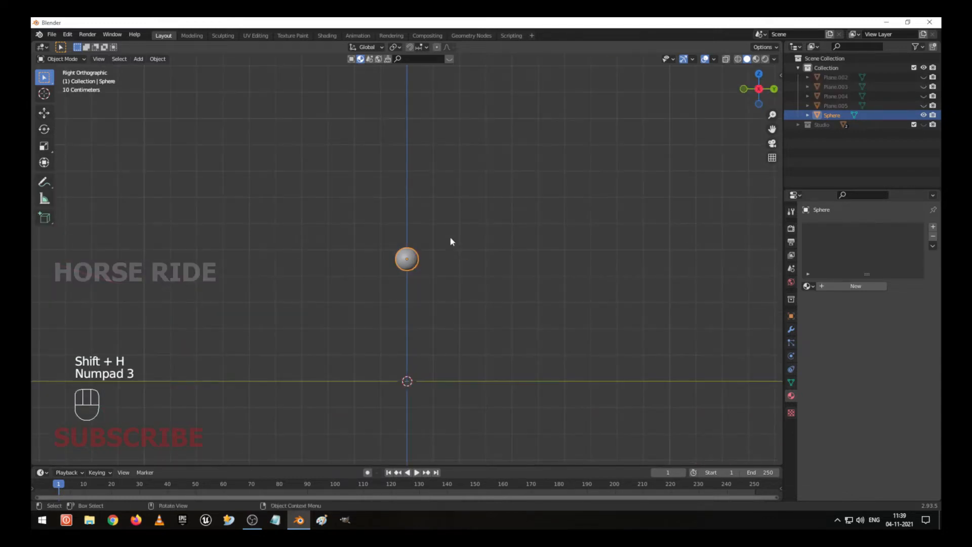
Step: Enter Edit Mode on the isolated sphere and deselect all of its faces
key("Tab")
scroll(447, 253, "up", 10)
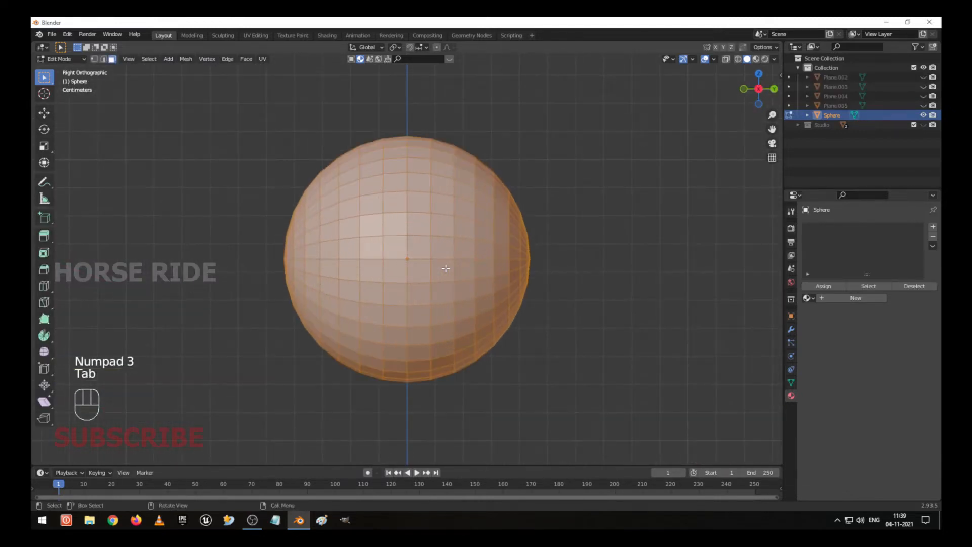
scroll(446, 268, "down", 4)
left_click(416, 177)
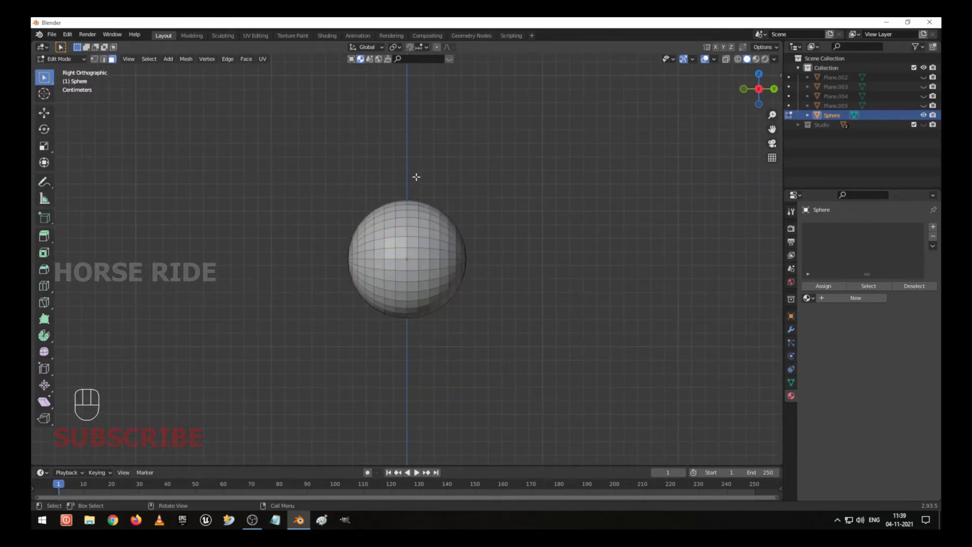
Step: Select the positive-Y half of the sphere's vertices in wireframe display and move it about 10.3 cm along Y
key("shift+z")
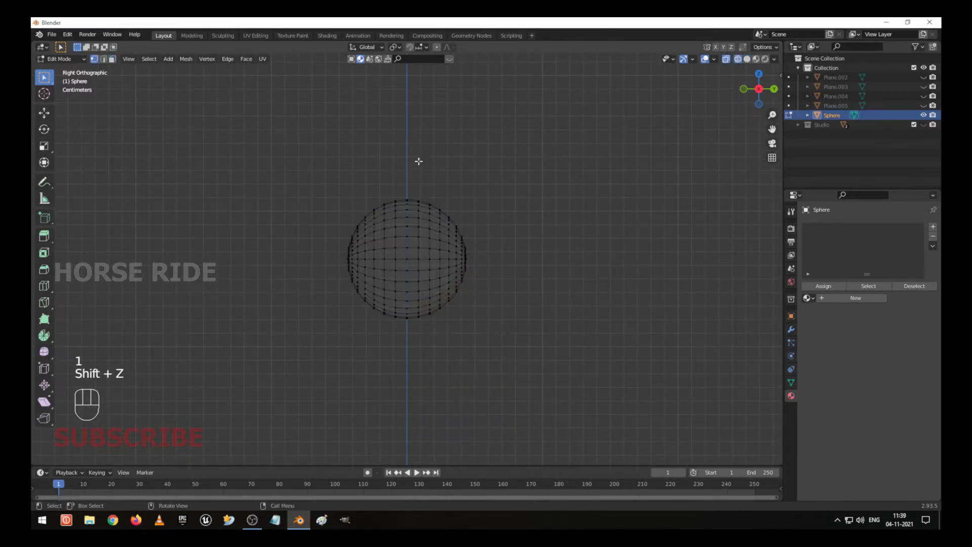
left_click_drag(412, 149, 509, 350)
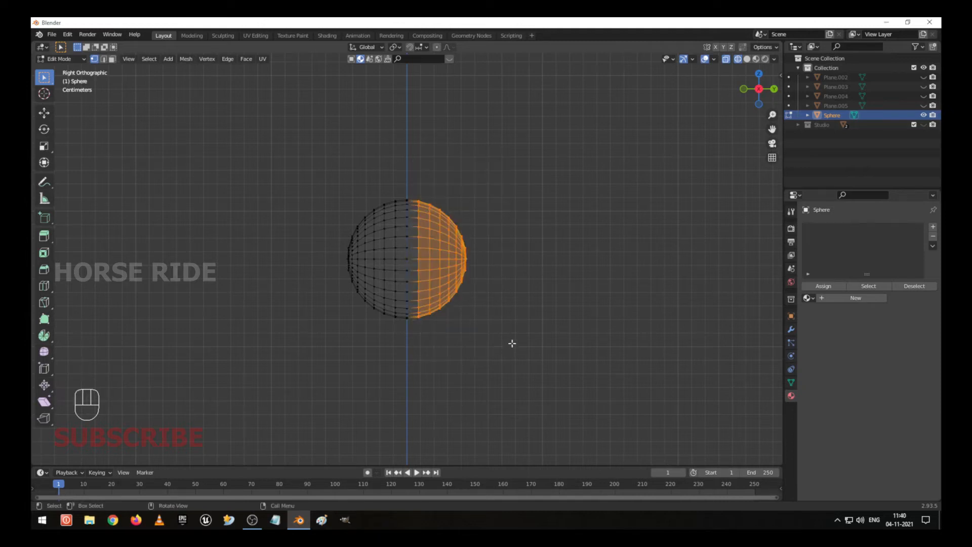
key("g")
key("y")
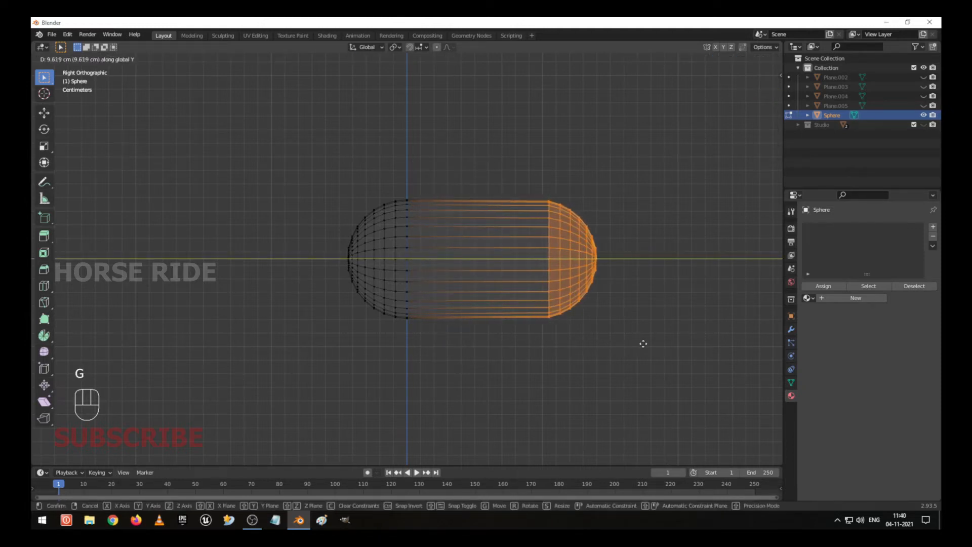
left_click(647, 342)
Step: Add three evenly spaced loop cuts across the stretched middle section without sliding them
key("ctrl+r")
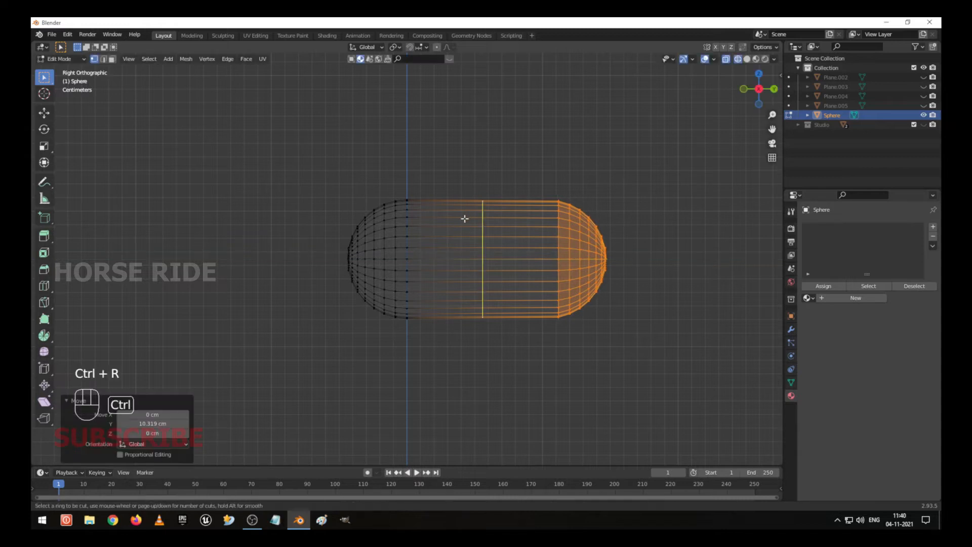
scroll(465, 218, "up", 2)
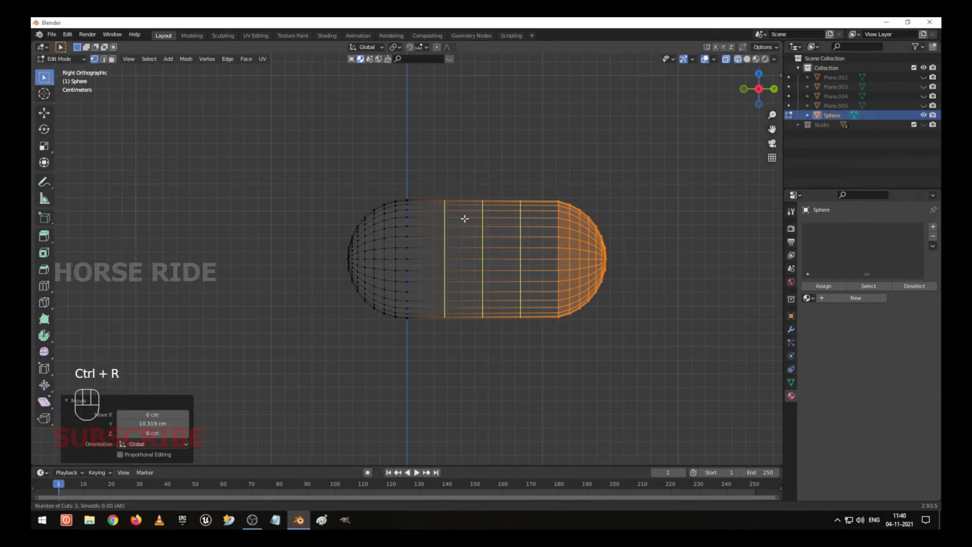
left_click(465, 218)
right_click(465, 218)
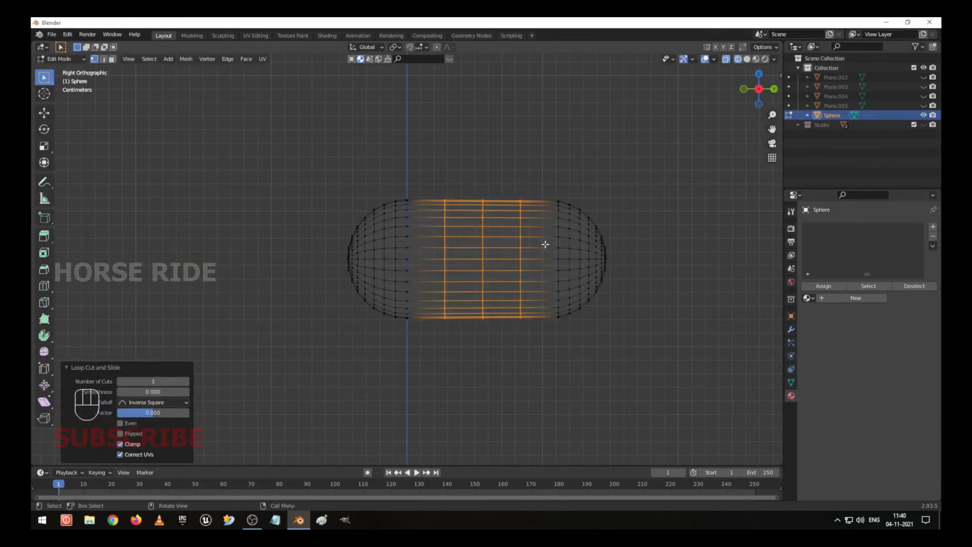
Step: Select all vertices of the moved rounded end beyond the last loop cut
left_click(531, 128)
left_click_drag(531, 128, 615, 380)
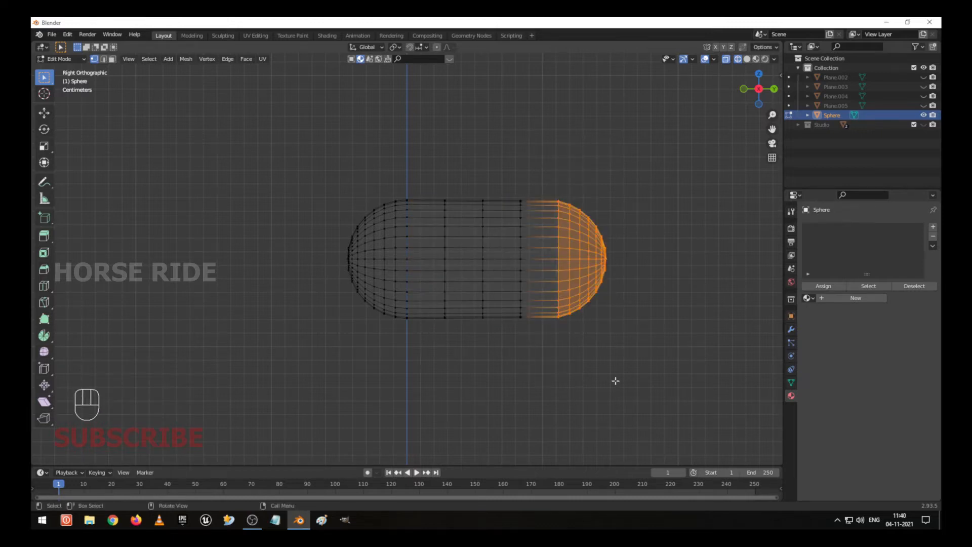
key("x")
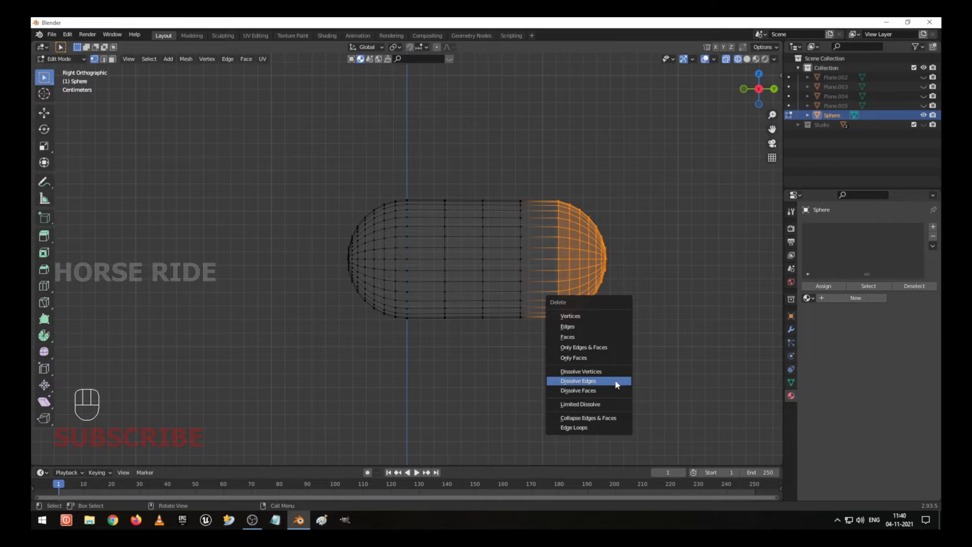
left_click(616, 384)
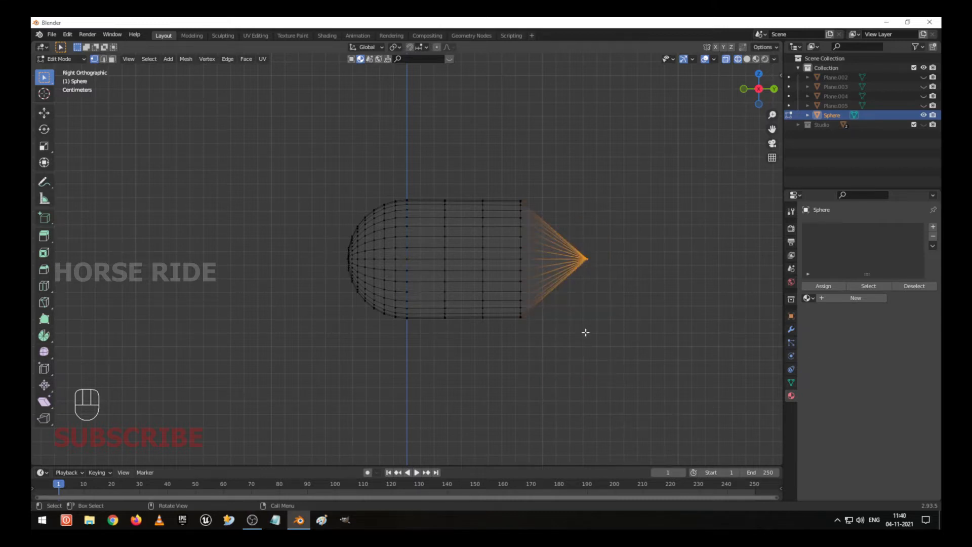
key("ctrl+z")
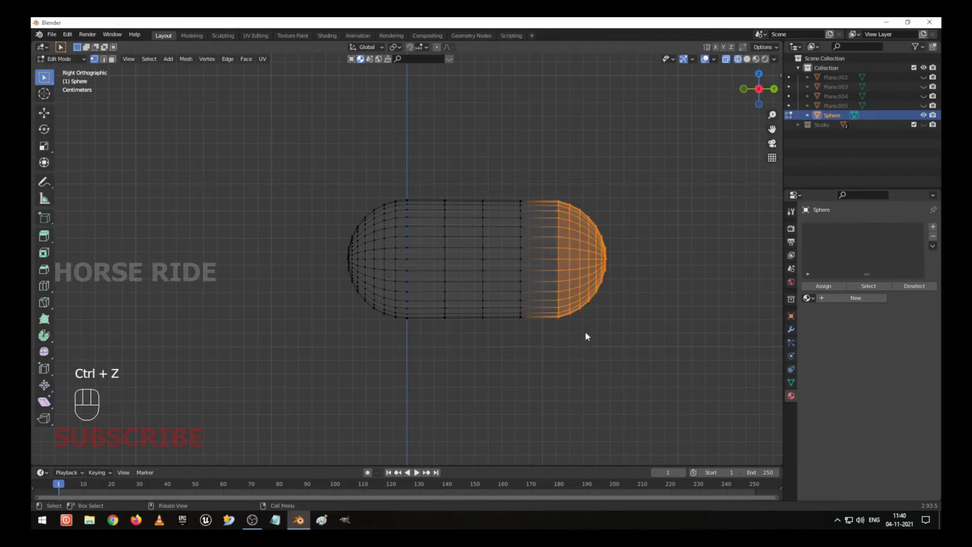
Step: Delete the selected rounded end's vertices and return to Object Mode with solid display
key("x")
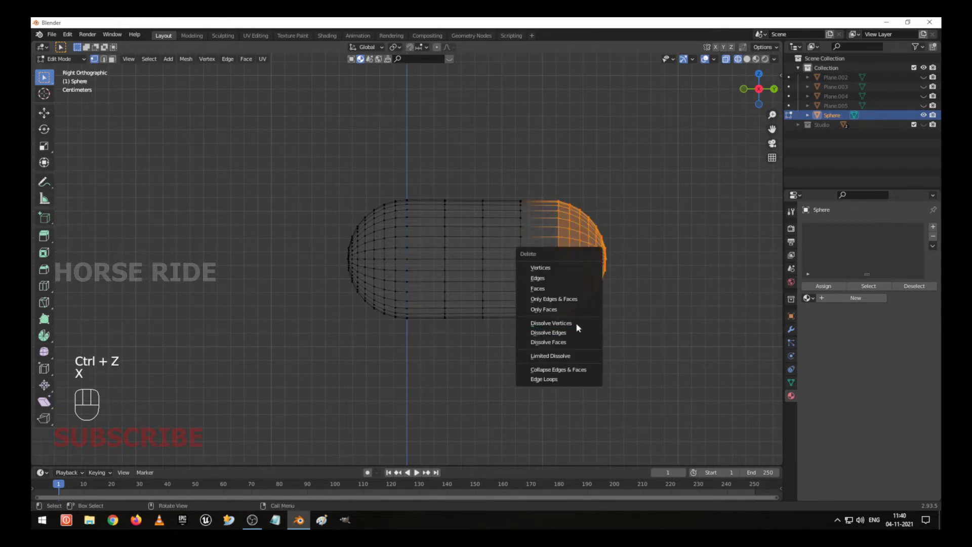
left_click(549, 269)
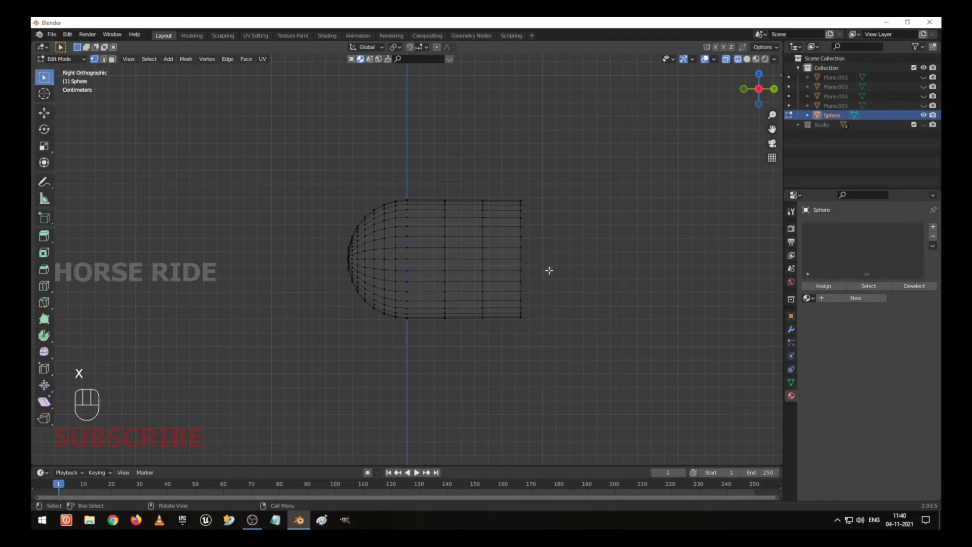
middle_click_drag(549, 254, 495, 256)
key("Tab")
key("shift+z")
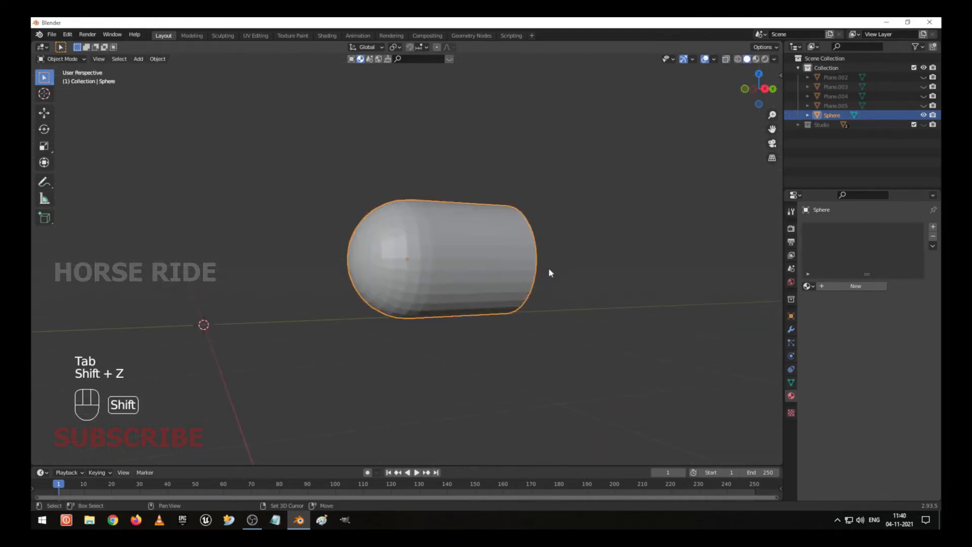
Step: Apply smooth shading to the dome-ended cylinder
mouse_move(548, 273)
middle_mouse_down()
mouse_move(506, 289)
mouse_move(554, 281)
middle_mouse_up()
right_click(404, 249)
left_click(403, 249)
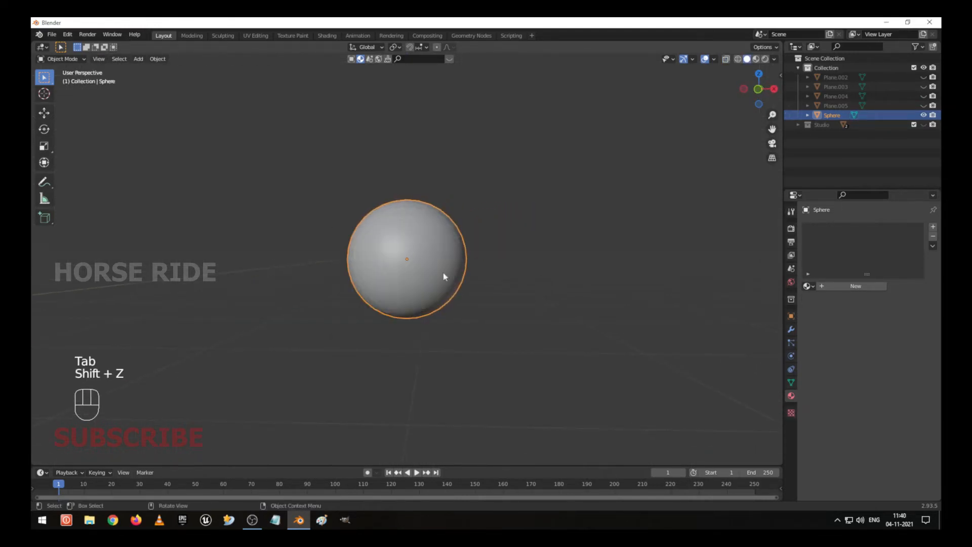
middle_click_drag(403, 302, 511, 343)
Step: Unhide all objects and select only the dome-ended cylinder on the panel
scroll(506, 343, "down", 4)
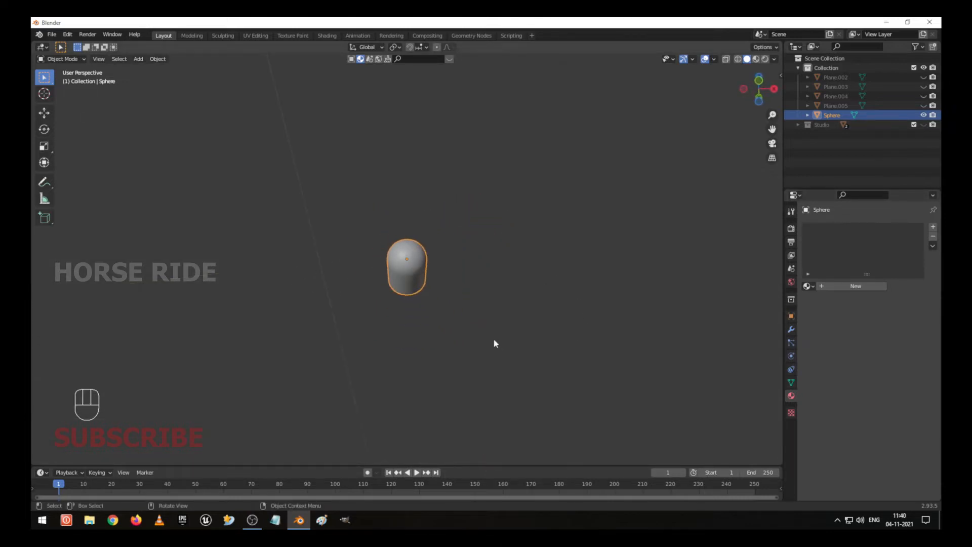
key("alt+h")
scroll(737, 290, "down", 4)
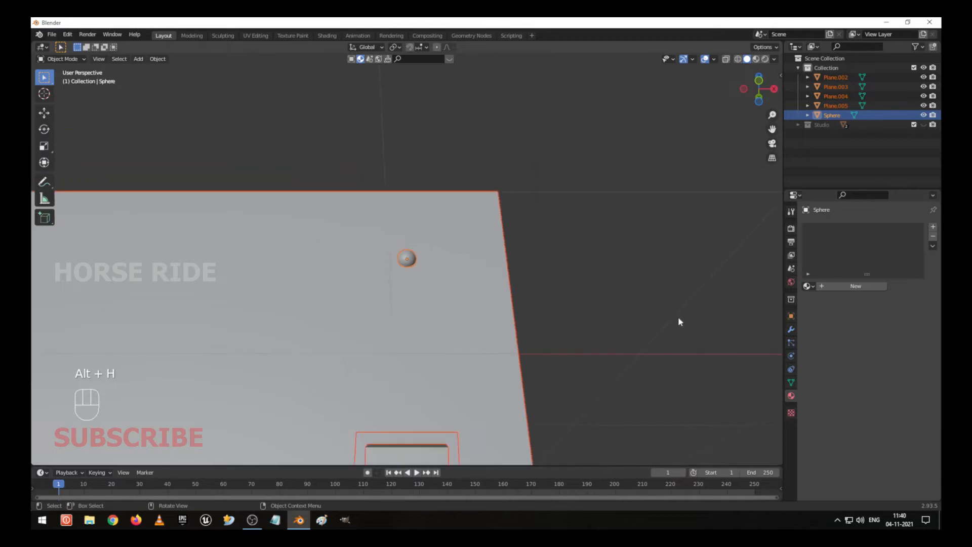
middle_click_drag(678, 320, 459, 332)
left_click(407, 263)
middle_click_drag(406, 264, 436, 275)
left_click(412, 262)
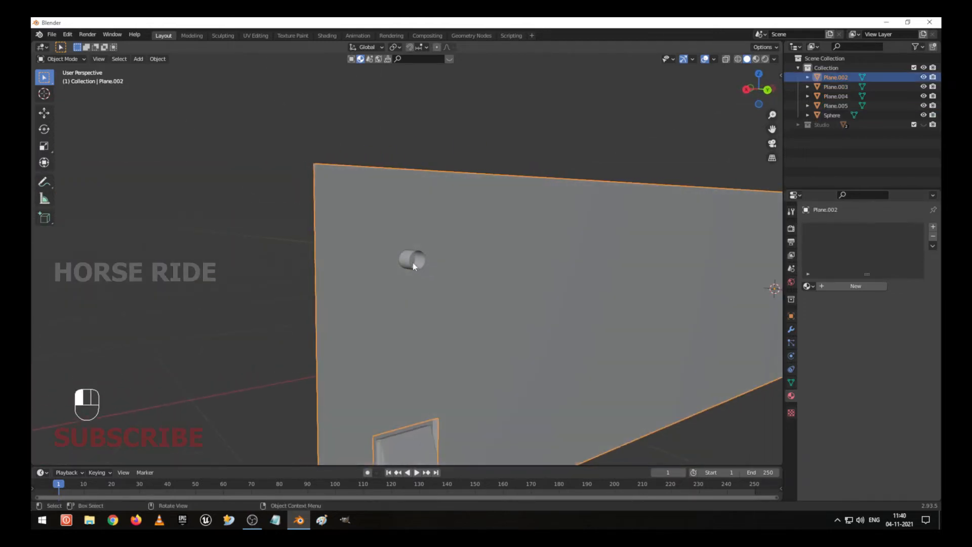
Step: Move the dome-ended cylinder along Y in the negative direction, working in the right orthographic view
key("KP_3")
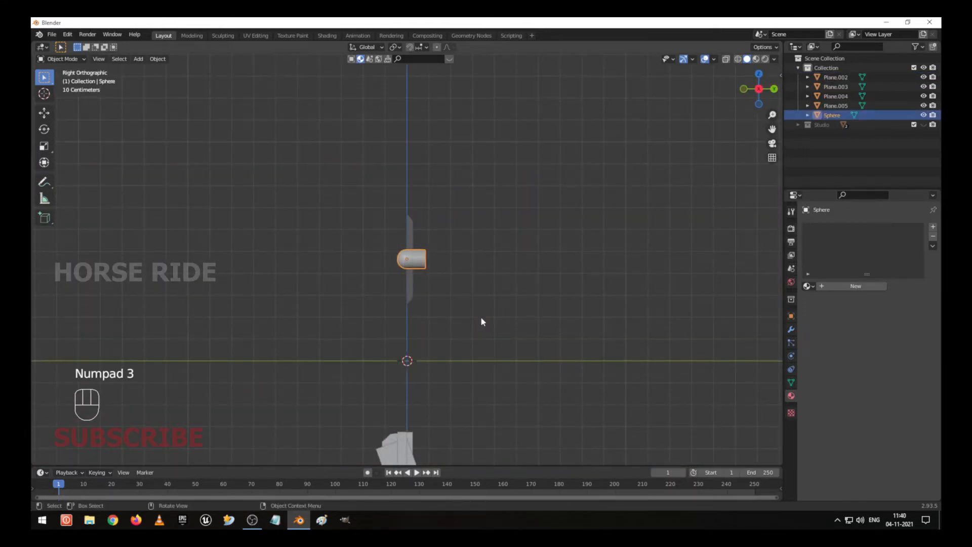
key("g")
middle_click(479, 317)
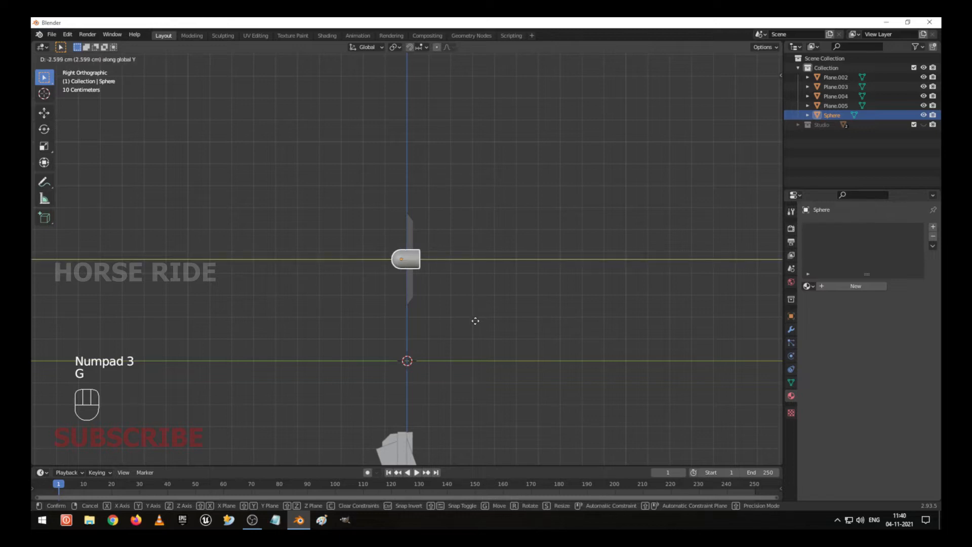
left_click(472, 321)
Step: Reselect the dome-ended cylinder and shift it slightly back along positive Y into the panel
middle_click_drag(375, 273, 401, 230)
left_click(531, 267)
left_click(415, 259)
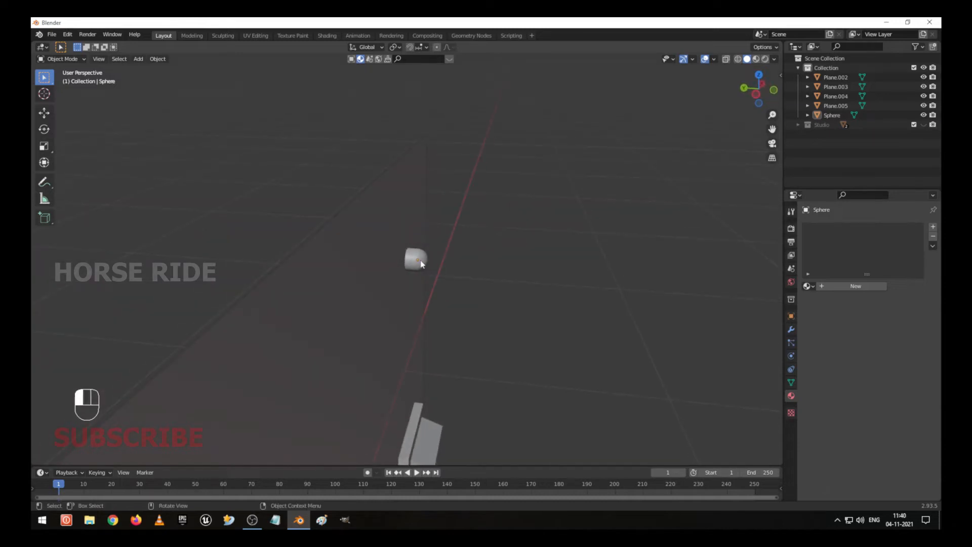
key("g")
middle_click(489, 253)
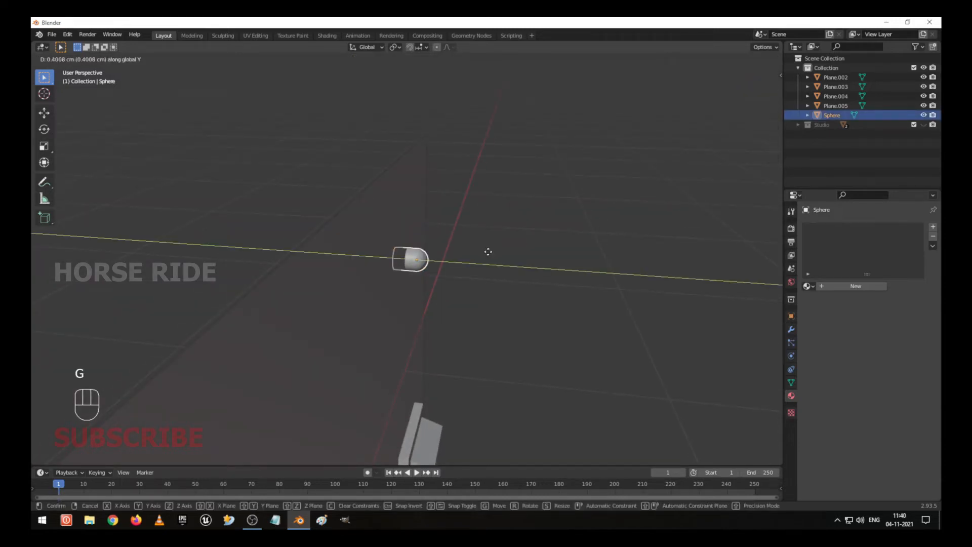
left_click(471, 261)
Step: Unwrap the UVs of the dome-ended cylinder's entire mesh and return to Object Mode
middle_click_drag(471, 260, 413, 287)
key("Tab")
key("a")
key("u")
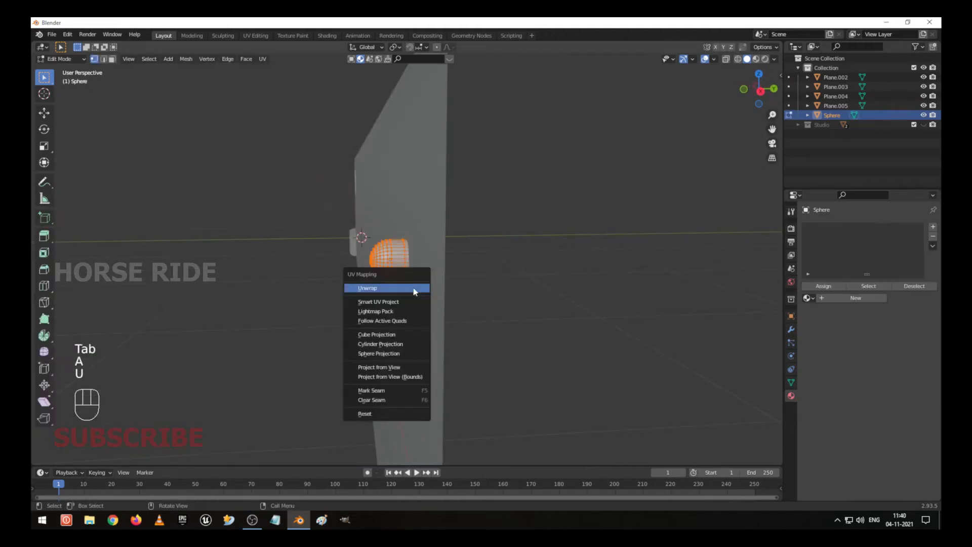
left_click(414, 292)
key("Tab")
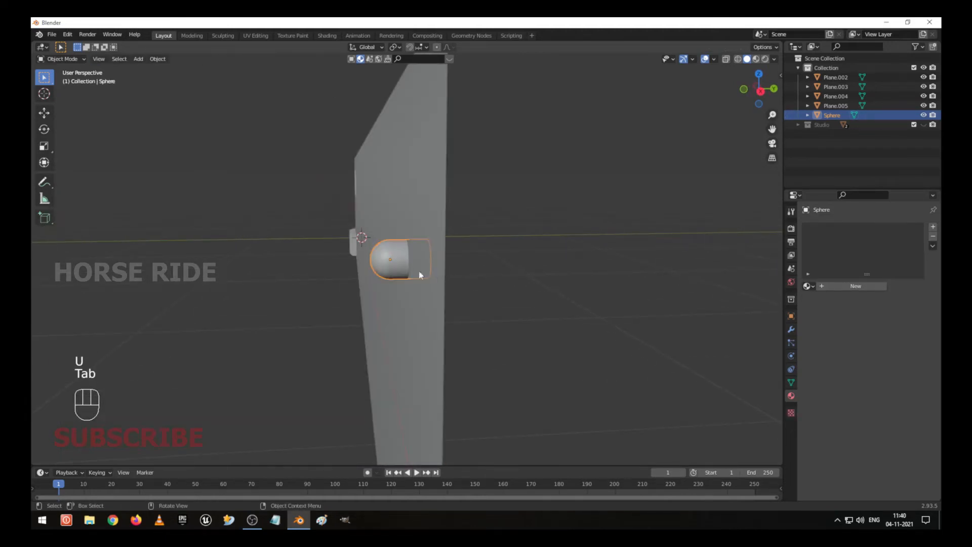
Step: Save the scene over the existing Amplifier.blend file, bring the whole panel into view, and save again
middle_click_drag(418, 273, 360, 250)
key("ctrl+s")
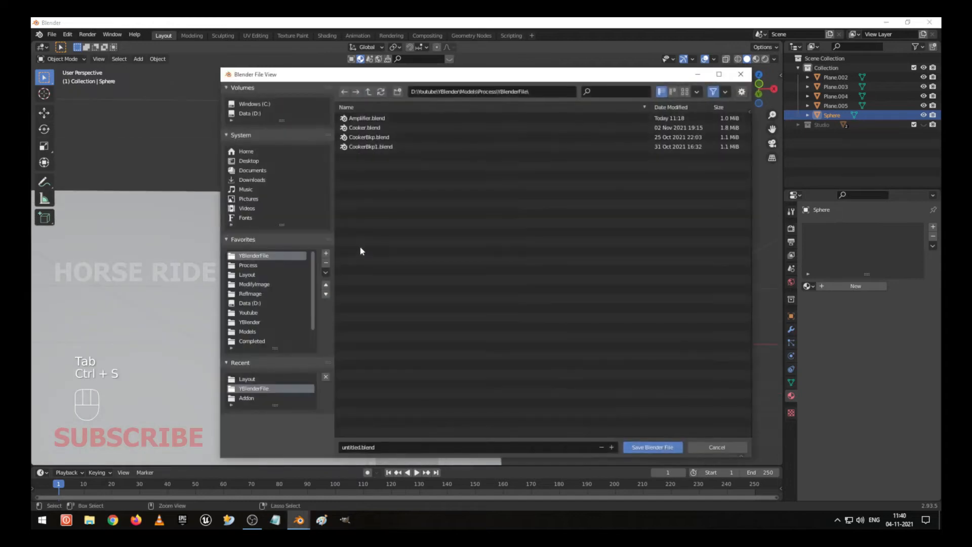
double_click(393, 118)
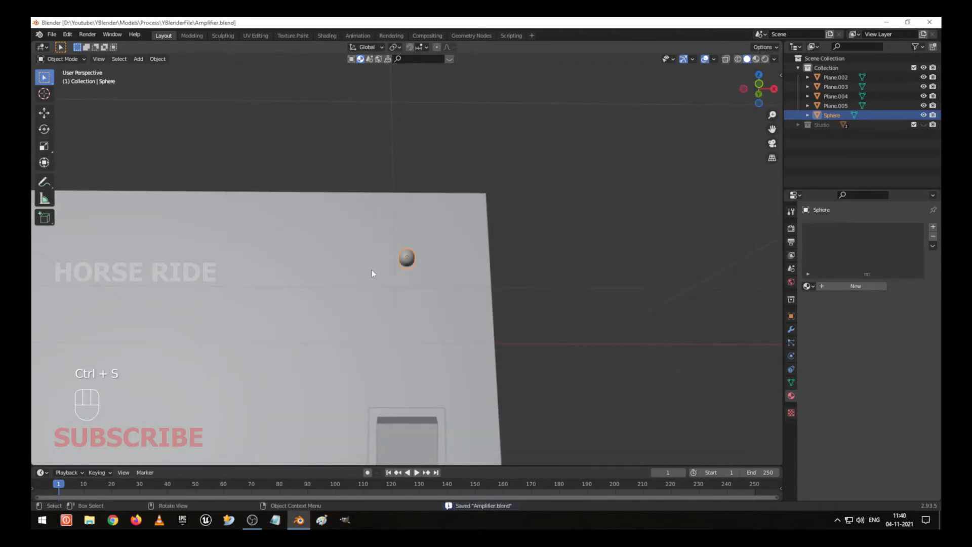
middle_click_drag(267, 258, 310, 255)
scroll(222, 252, "down", 5)
middle_click_drag(159, 247, 312, 260, "shift")
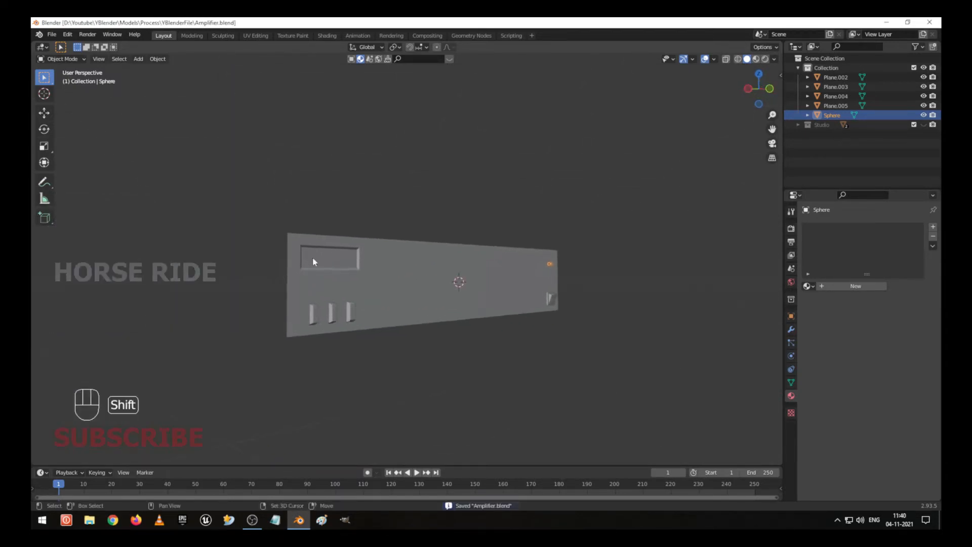
middle_click_drag(392, 284, 361, 299)
key("ctrl+s")
Step: Select the main panel, Plane.002, and enter Edit Mode close to its recessed rectangle
scroll(328, 279, "up", 3)
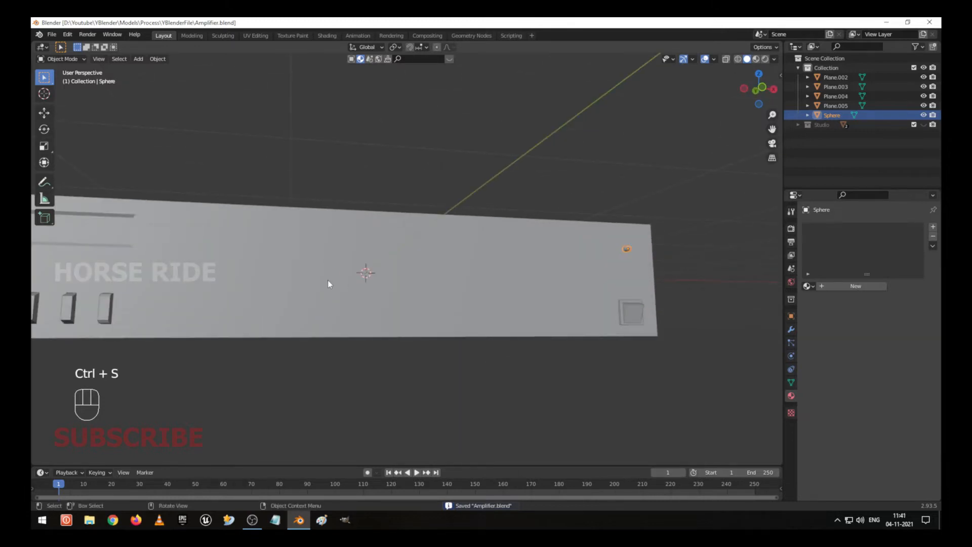
middle_click_drag(328, 282, 263, 271)
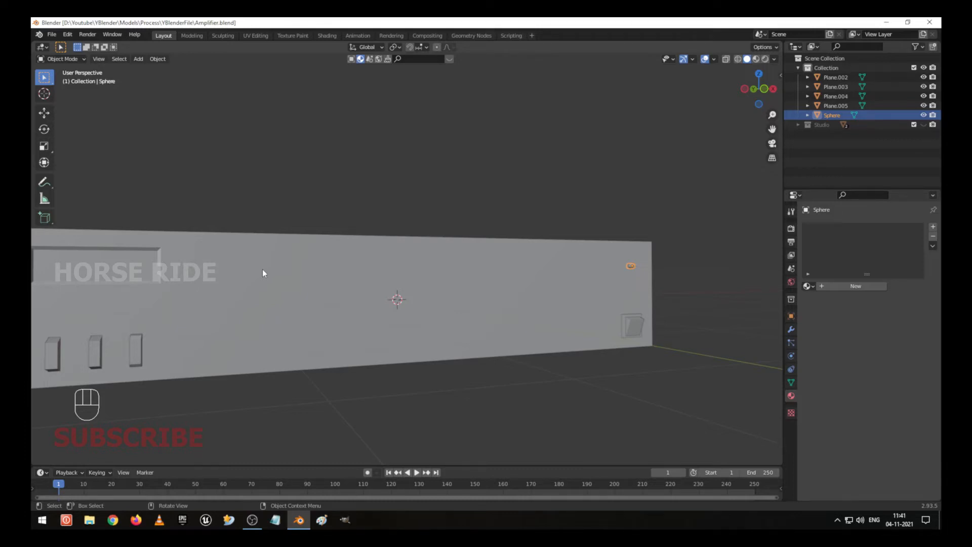
middle_click_drag(262, 272, 285, 270)
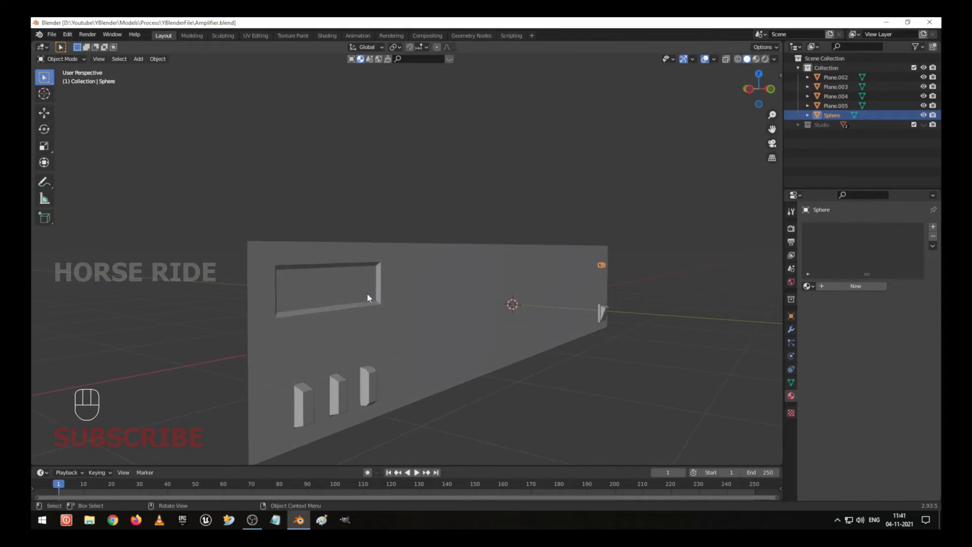
middle_click_drag(367, 294, 353, 298)
left_click(352, 296)
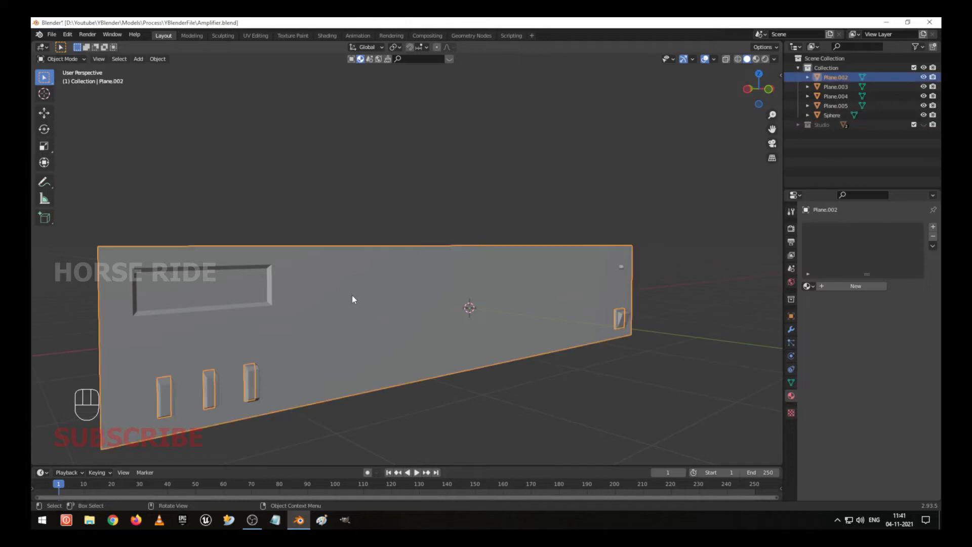
middle_click_drag(276, 273, 428, 259, "shift")
scroll(358, 280, "up", 6)
key("Tab")
Step: Select the four inner boundary edge runs around the recessed rectangle's floor, using edge selection and wireframe display
scroll(415, 274, "up", 5)
left_click(244, 116, "alt")
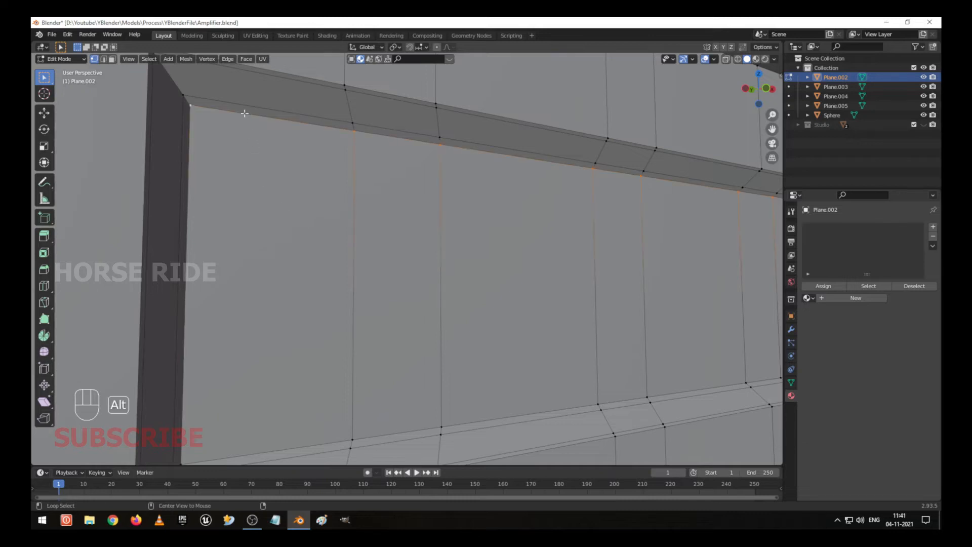
scroll(276, 152, "down", 5)
key("shift+z")
scroll(413, 249, "up", 2)
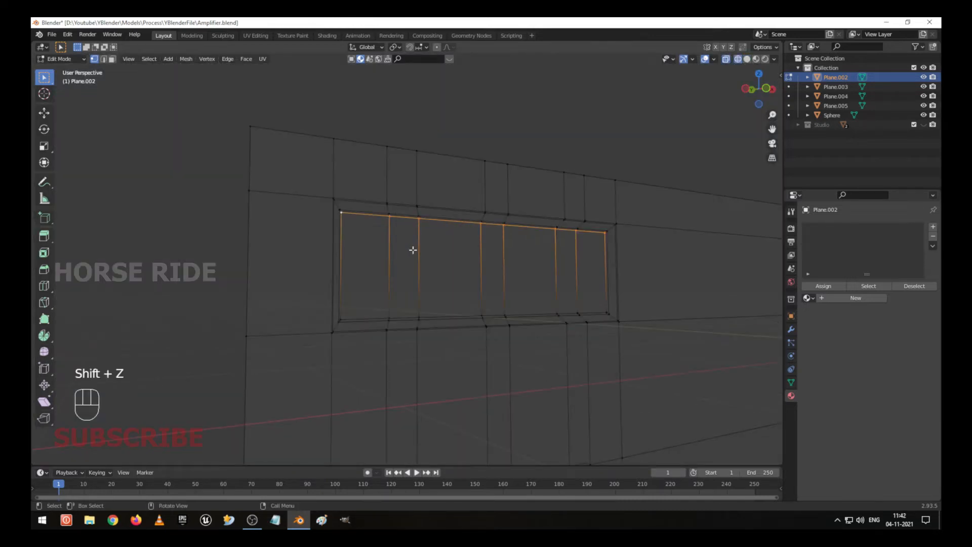
key("2")
left_click(364, 220, "alt")
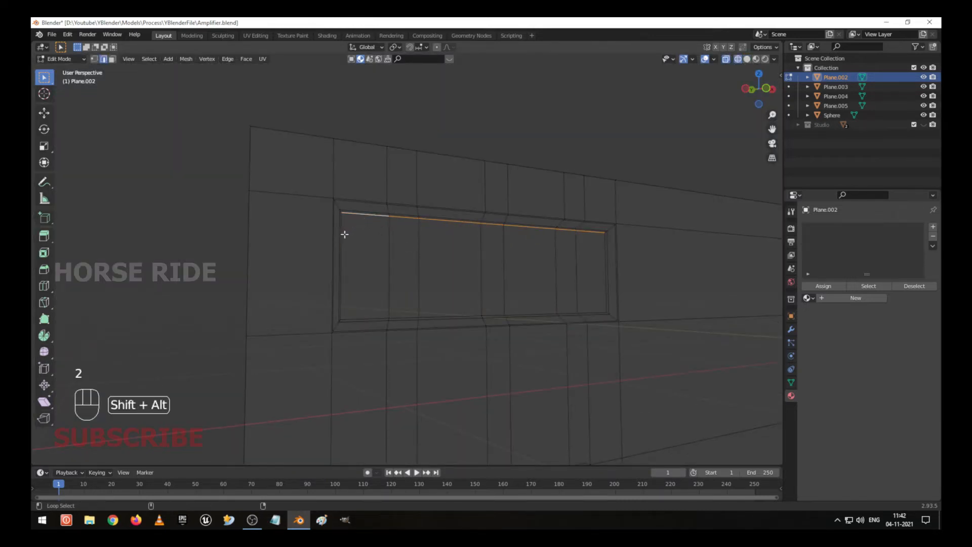
left_click(347, 236, "alt+shift")
left_click(365, 314, "alt+shift")
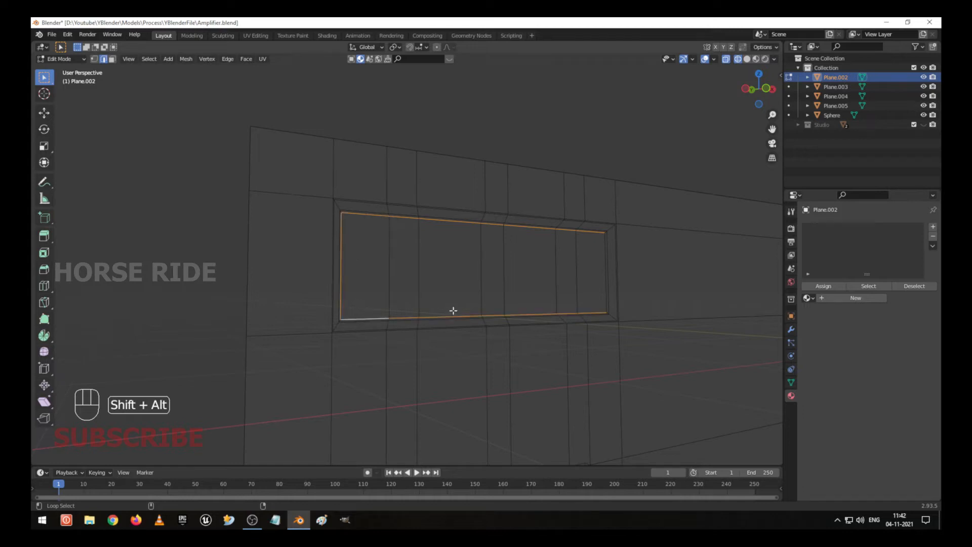
left_click(600, 254, "alt+shift")
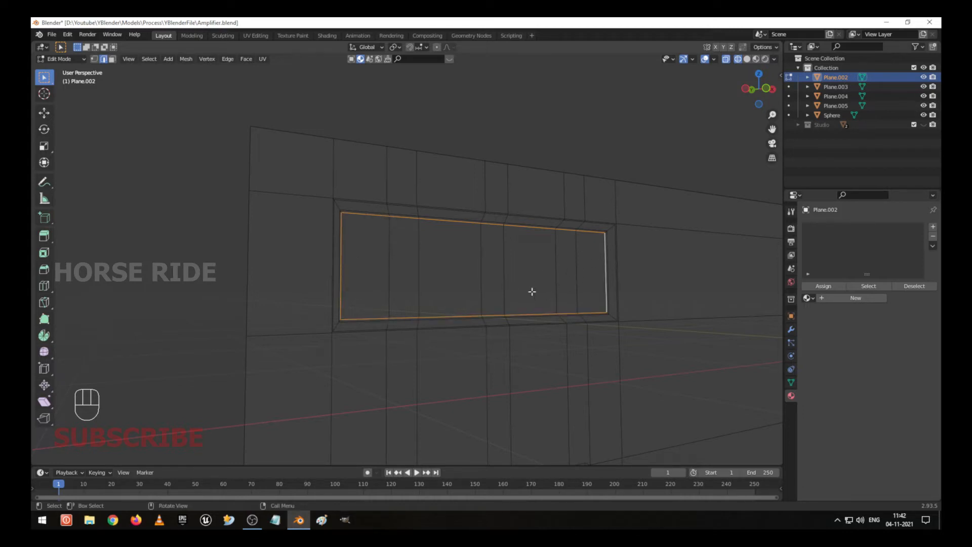
Step: Rip the selected boundary edges from the recess and lock the ripped geometry's movement against the Z axis
key("v")
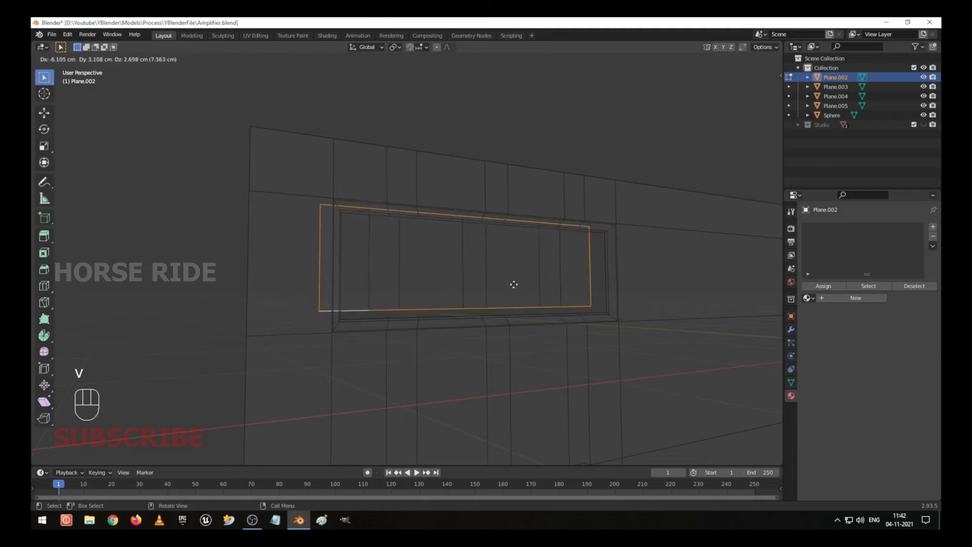
key("shift+z")
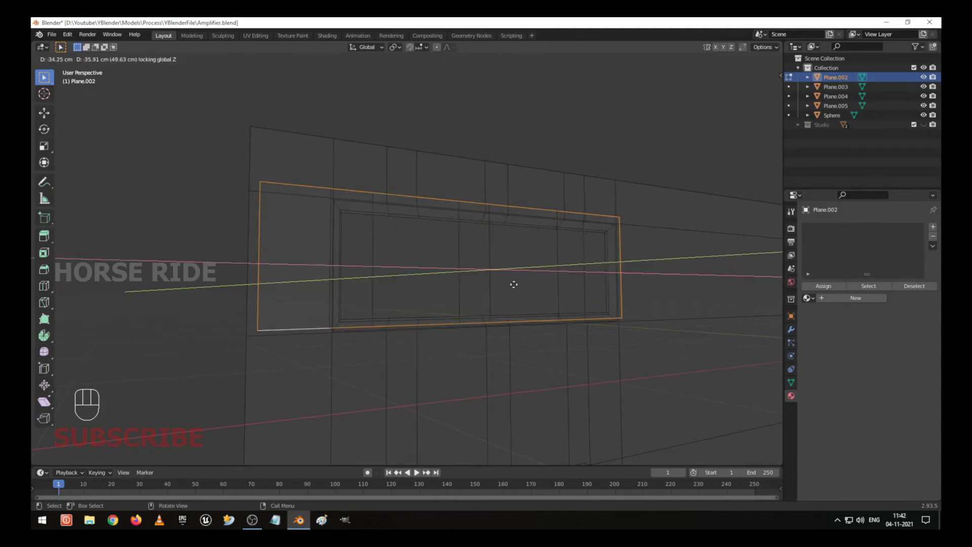
Step: Try to separate the inner panel inside the recess from the front plate as its own object
right_click(513, 284)
key("shift+z")
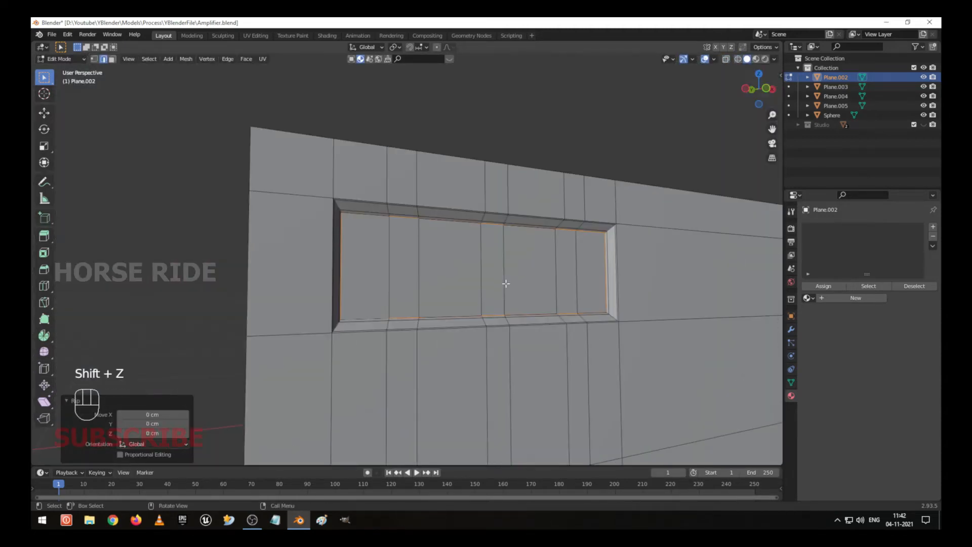
key("g")
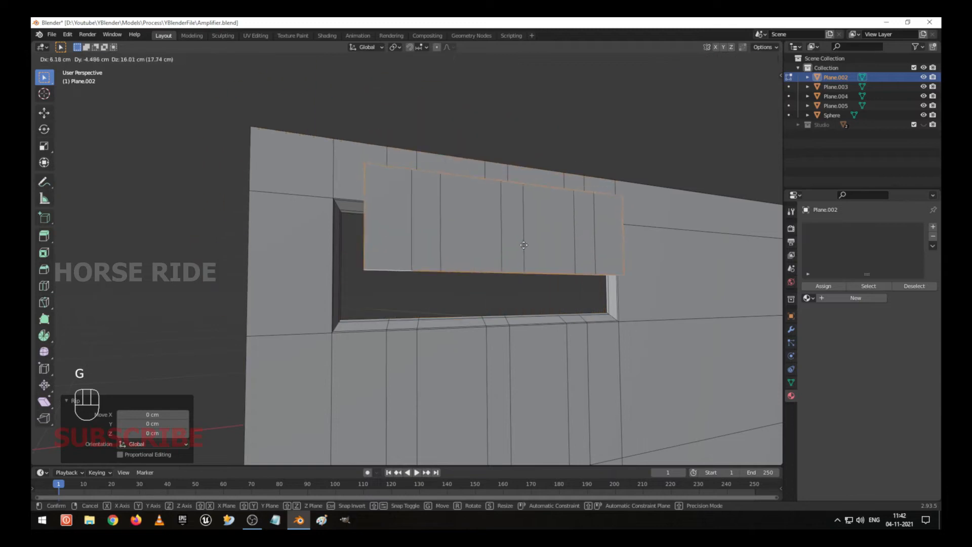
right_click(489, 264)
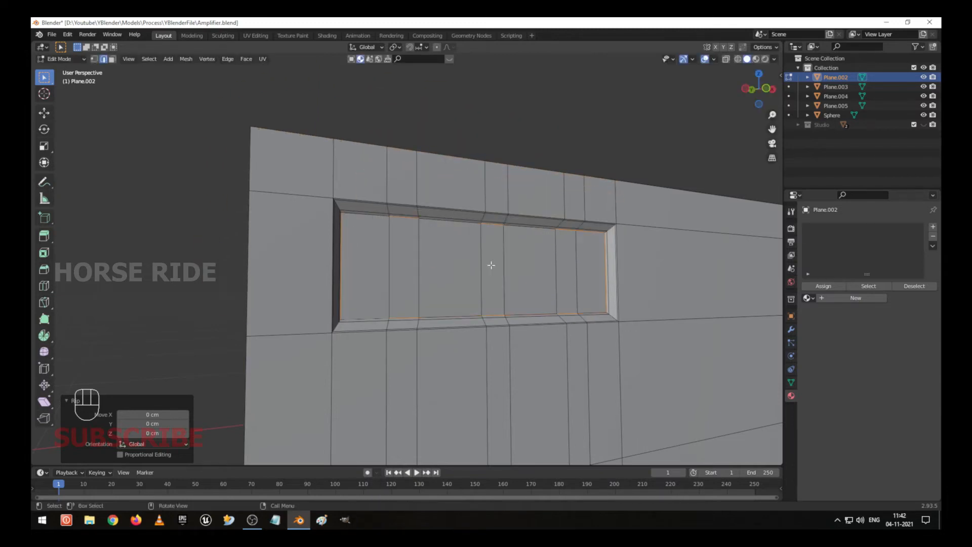
key("p")
left_click(492, 266)
key("Tab")
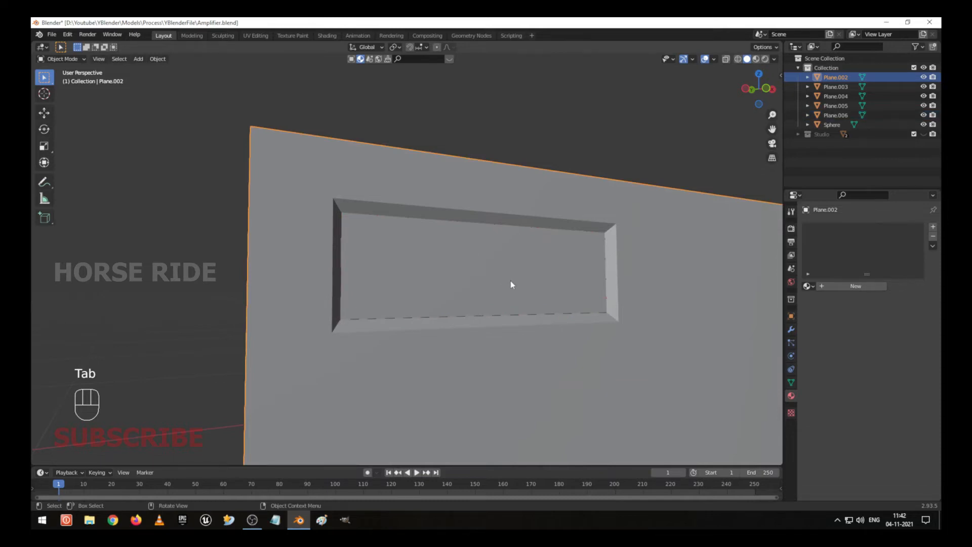
Step: Examine the recess's inner panel and its borders in Material Preview shading and as an editable mesh
key("z")
left_click(641, 223)
scroll(505, 218, "down", 3)
key("z")
left_click(475, 266)
scroll(491, 257, "up", 8)
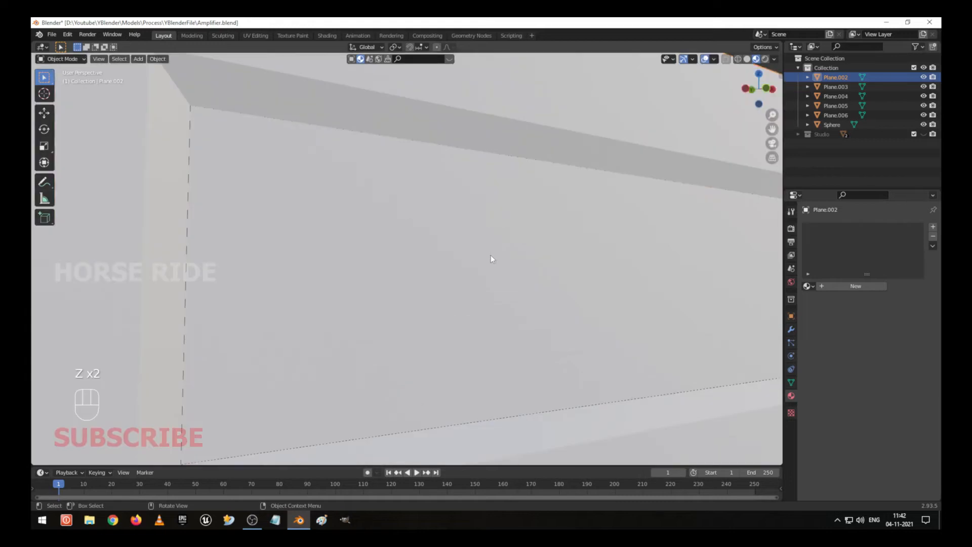
scroll(491, 254, "down", 6)
scroll(490, 254, "up", 4)
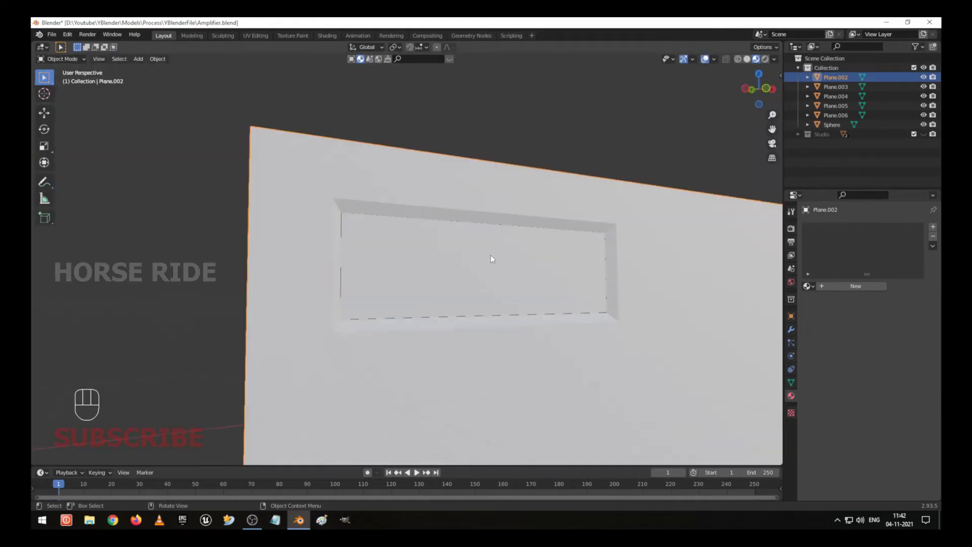
key("Tab")
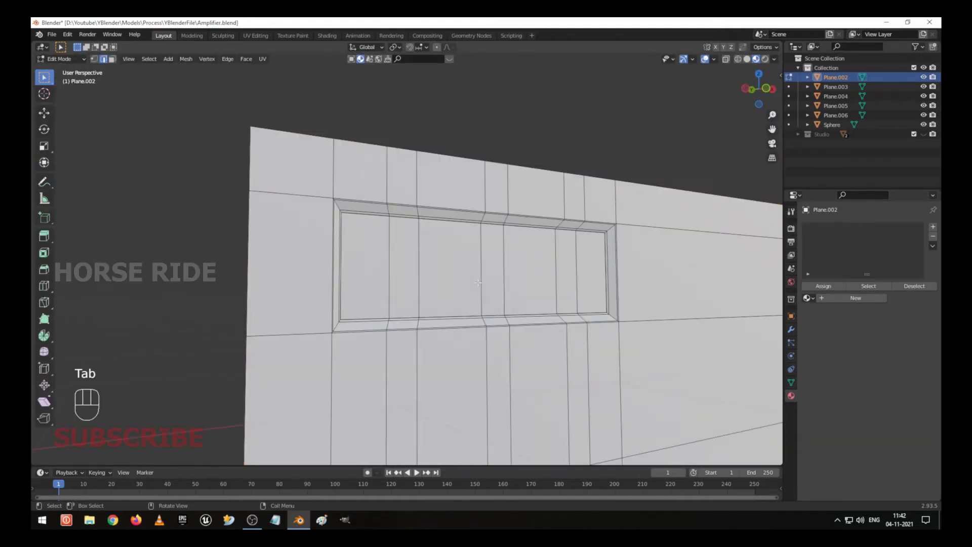
scroll(443, 278, "up", 1)
scroll(436, 272, "down", 1)
key("Tab")
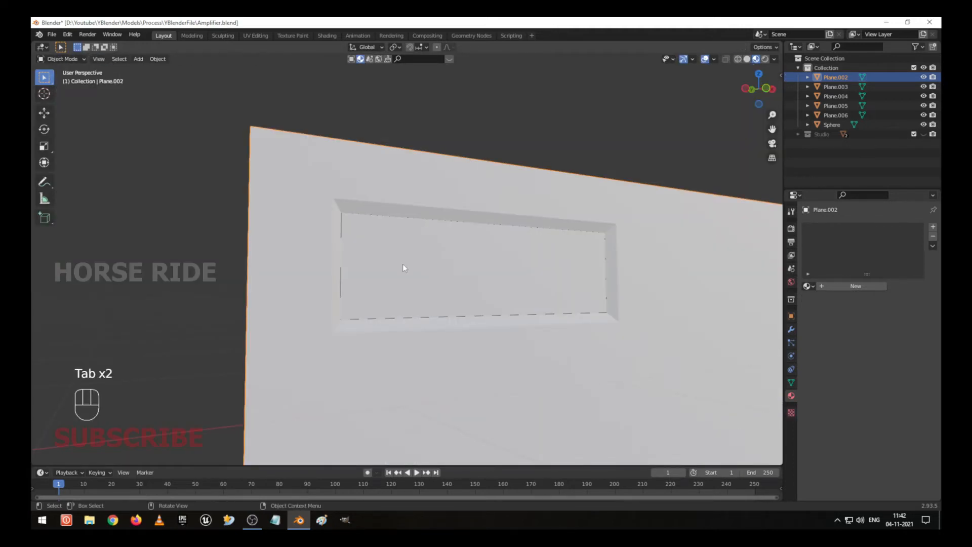
mouse_move(392, 204)
middle_mouse_down()
mouse_move(442, 213)
mouse_move(385, 200)
middle_mouse_up()
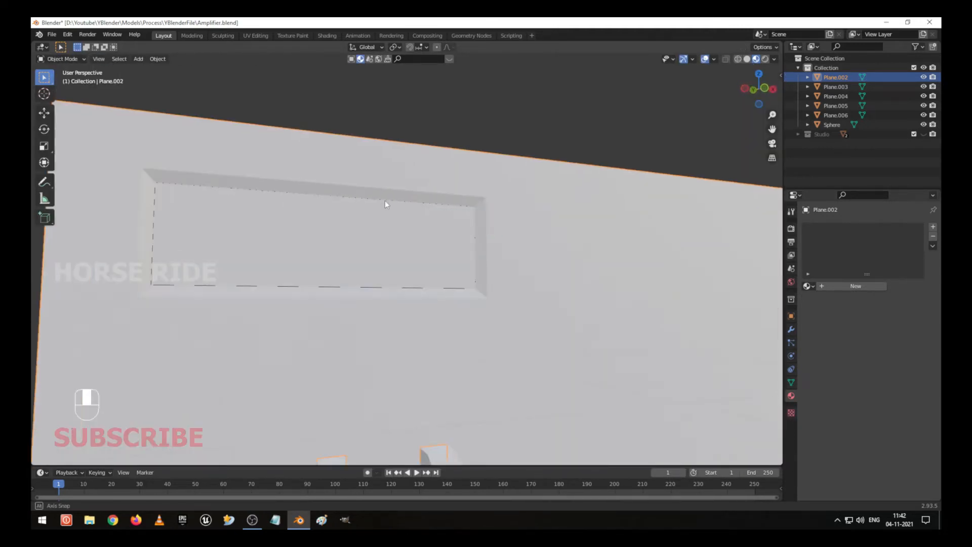
scroll(384, 200, "down", 1)
scroll(393, 257, "up", 1)
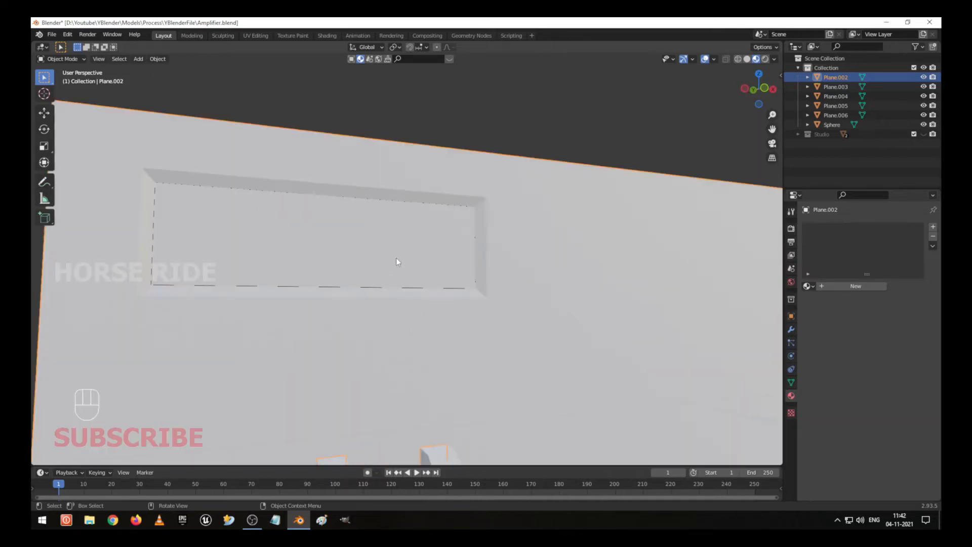
Step: Return to solid shading and undo the inner panel's separation and rip
key("ctrl+z")
key("ctrl+z")
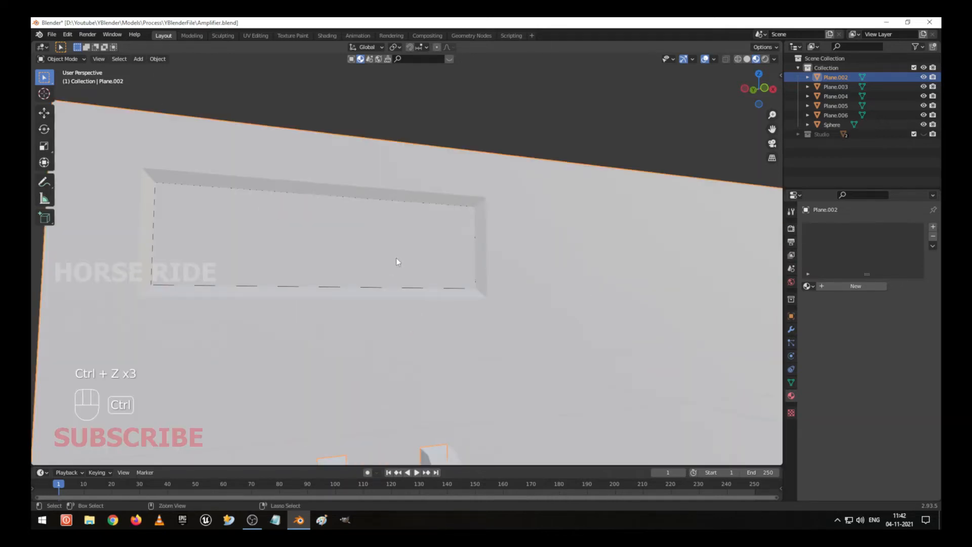
scroll(396, 261, "down", 2)
key("z")
left_click(455, 277)
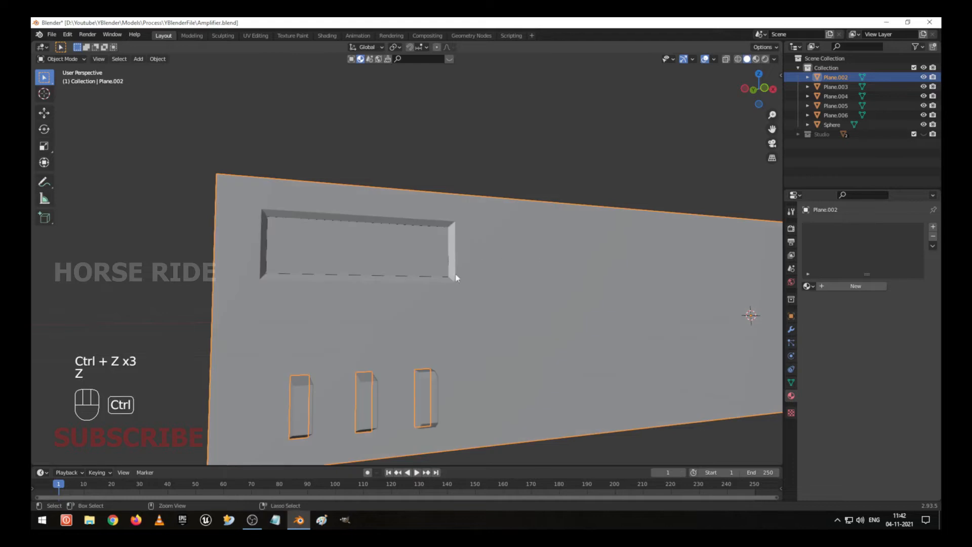
key("ctrl+z")
key("ctrl+z")
key("ctrl+z")
key("ctrl+z")
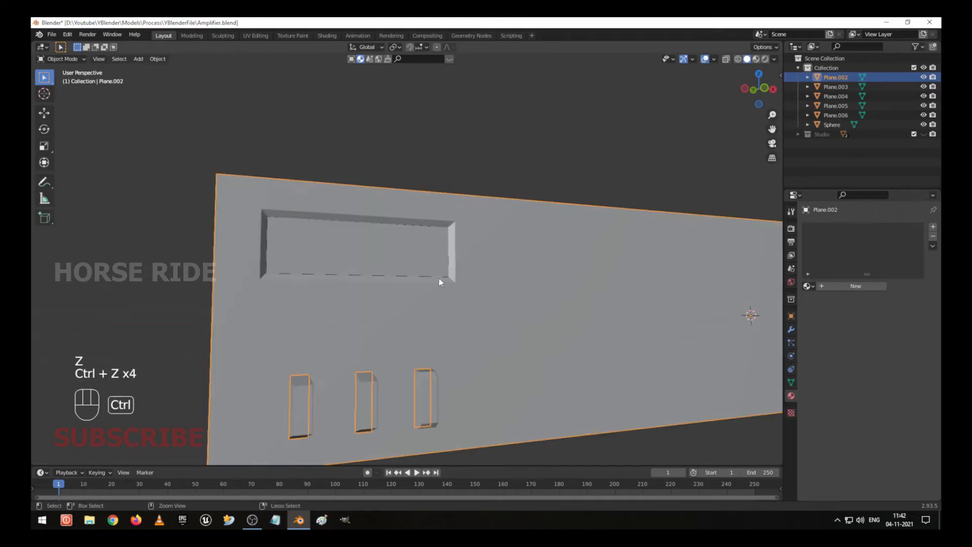
scroll(411, 275, "up", 2)
key("ctrl+z")
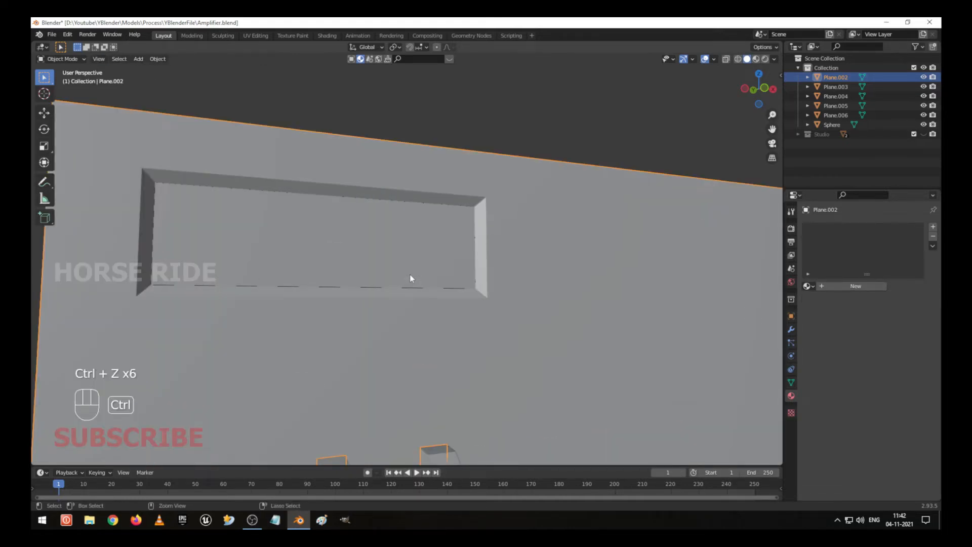
scroll(408, 276, "down", 3)
middle_click_drag(340, 246, 387, 258, "shift")
scroll(387, 258, "down", 3)
scroll(388, 260, "up", 6)
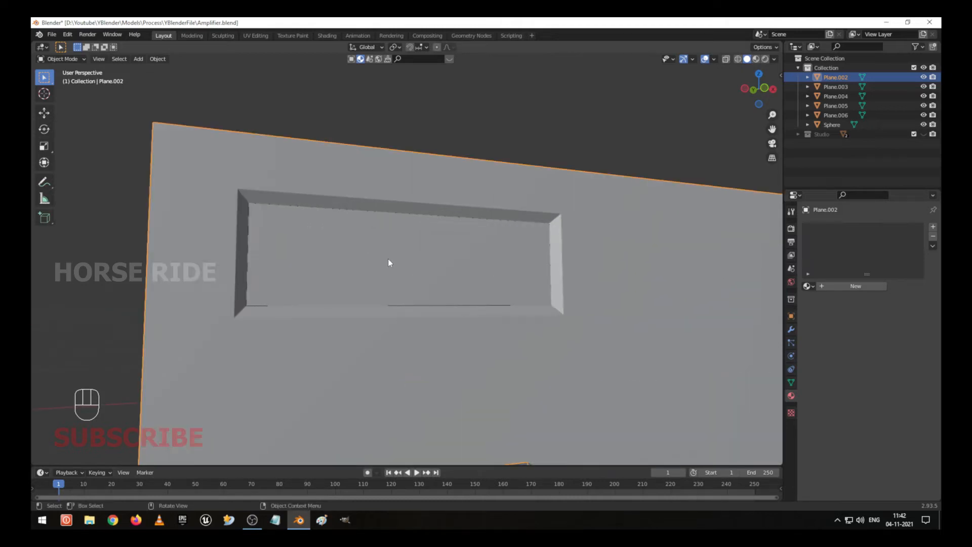
key("ctrl+z")
key("ctrl+z")
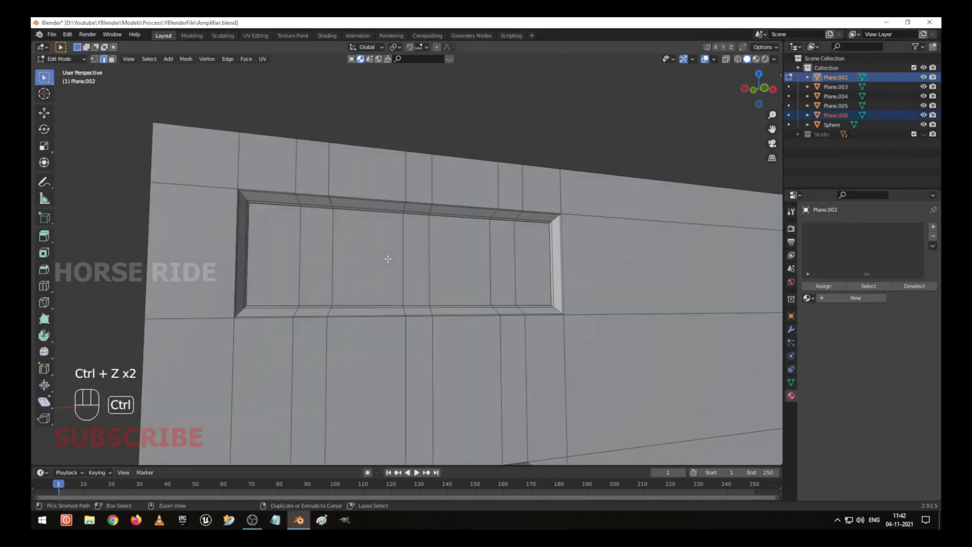
key("ctrl+z")
key("ctrl+z")
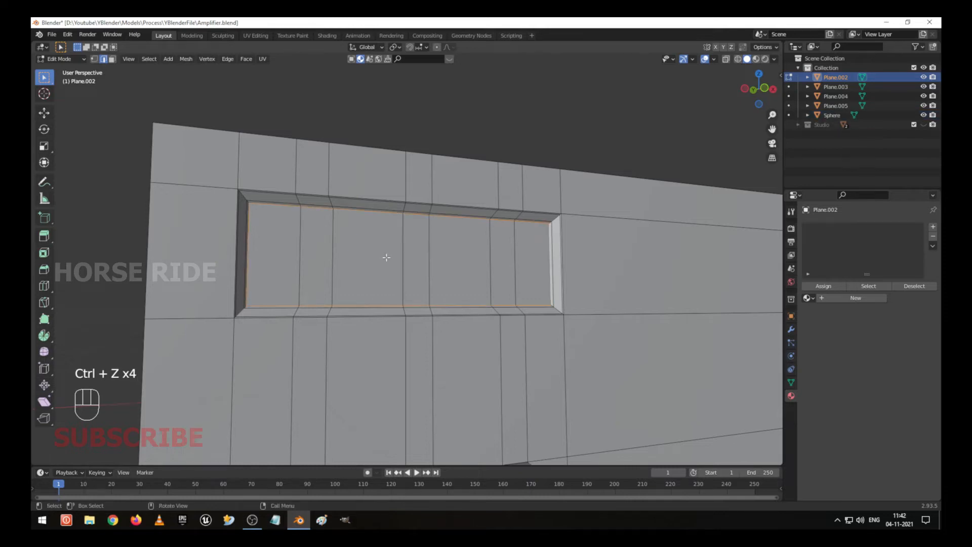
Step: Add a single horizontal loop cut midway through the recess, without sliding it
scroll(386, 257, "up", 4)
middle_click_drag(386, 256, 412, 250, "shift")
scroll(412, 250, "down", 4)
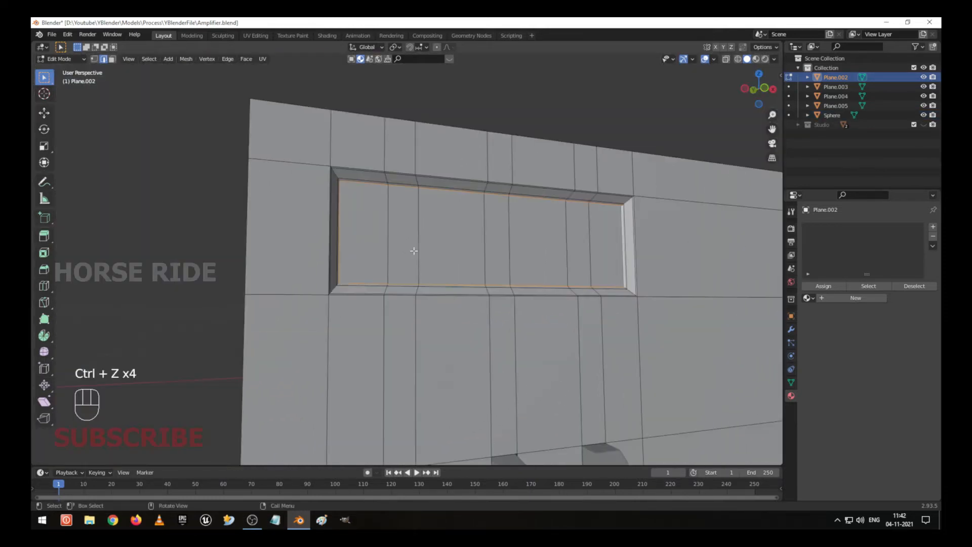
key("ctrl+r")
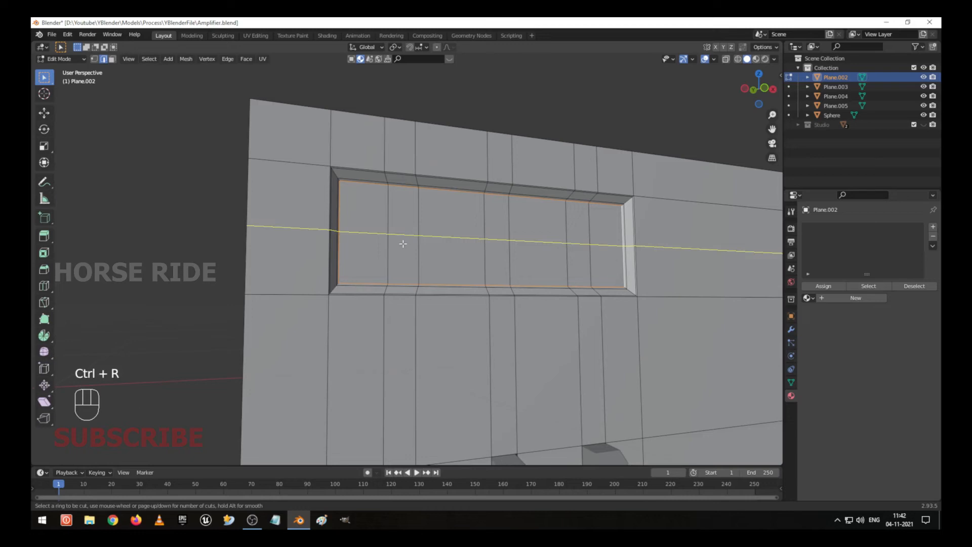
left_click(402, 243)
right_click(402, 244)
scroll(415, 272, "up", 5)
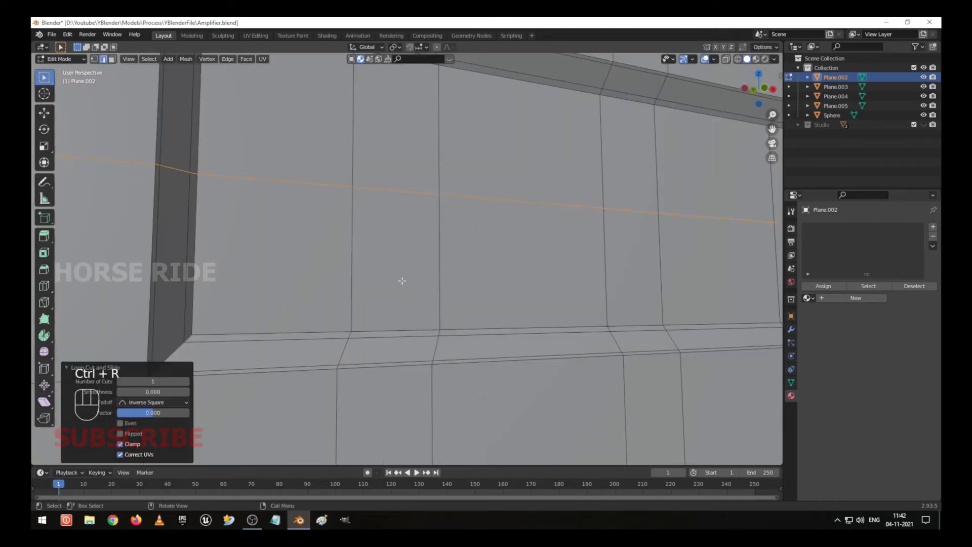
Step: Select the inner edge loops on all four sides of the recess floor
left_click(380, 330, "alt")
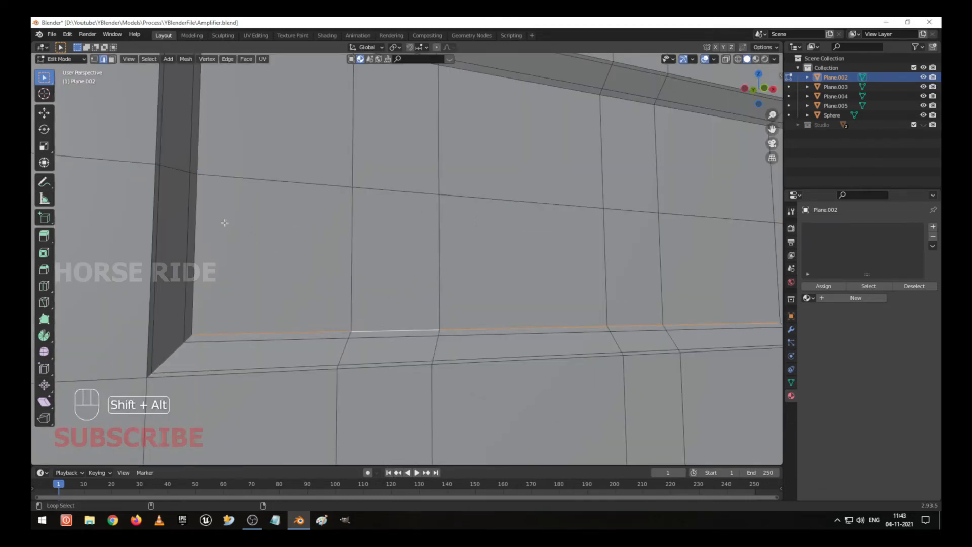
left_click(208, 223, "alt+shift")
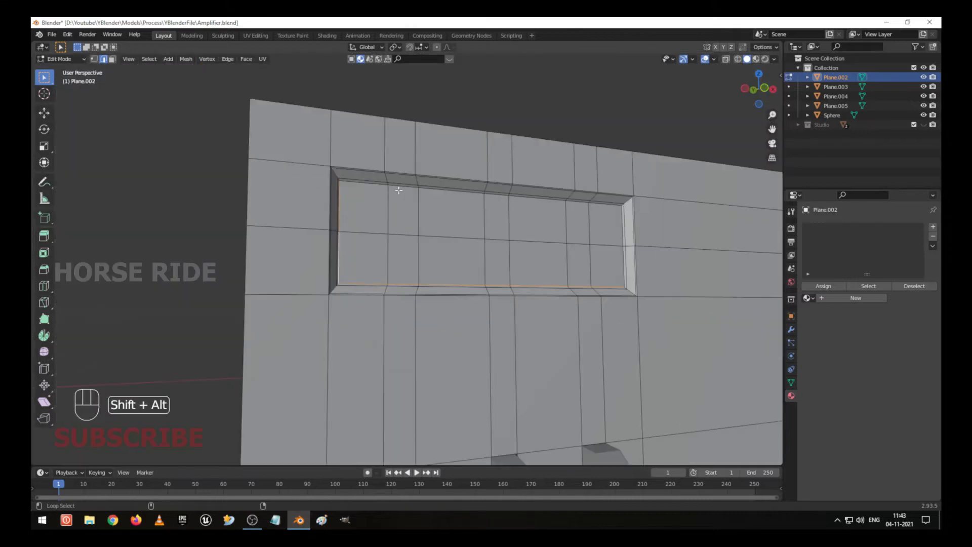
left_click(398, 190, "alt+shift")
left_click(619, 235, "alt+shift")
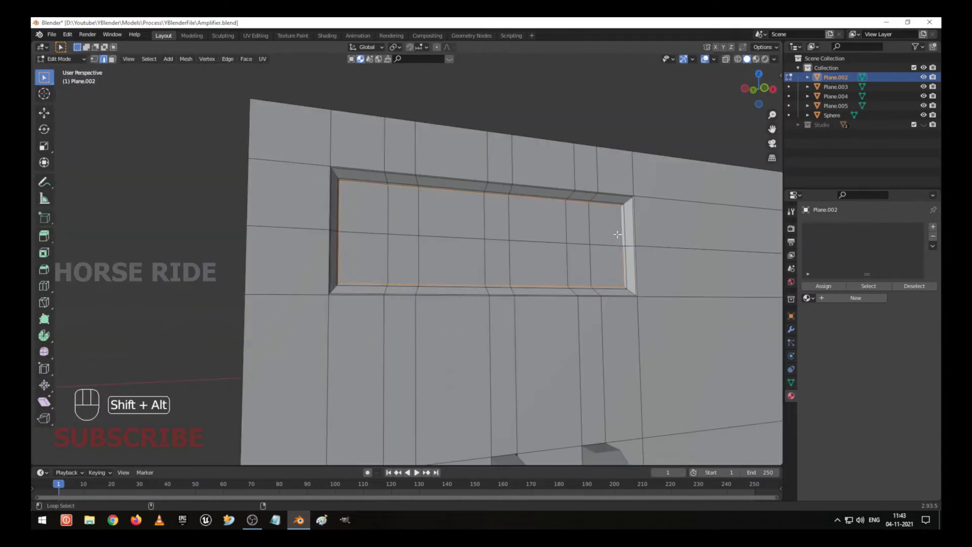
scroll(617, 234, "up", 6)
mouse_move(631, 273)
middle_mouse_down("shift")
mouse_move(599, 278)
mouse_move(626, 279)
middle_mouse_up("shift")
scroll(623, 276, "down", 6)
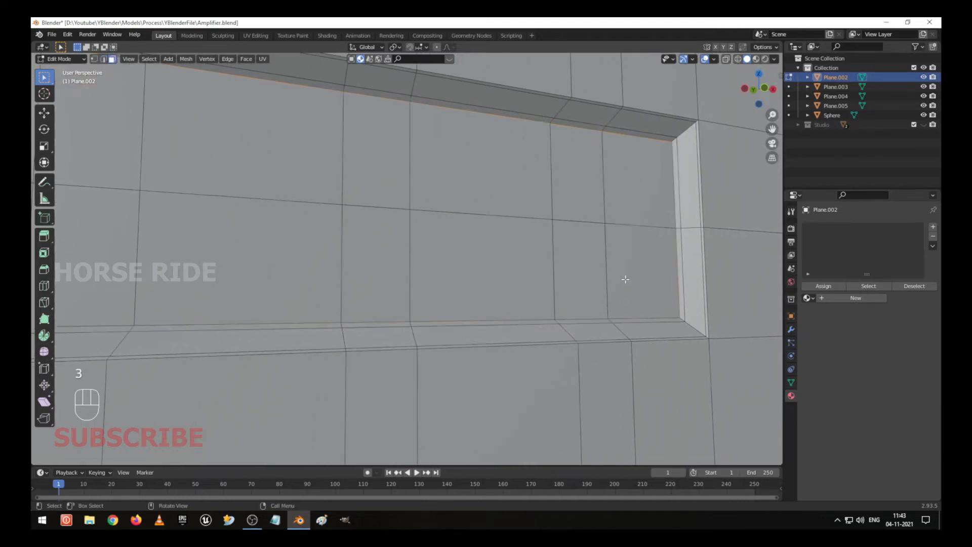
Step: Duplicate all floor faces of the recess in place and separate the copy into its own object
key("3")
scroll(481, 248, "up", 3)
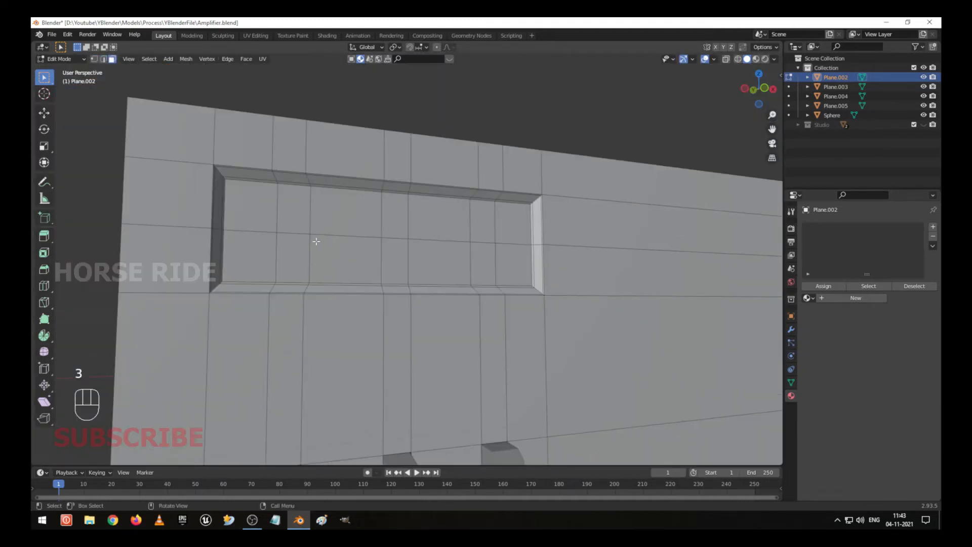
key("c")
mouse_move(267, 224)
left_mouse_down()
mouse_move(393, 243)
mouse_move(497, 241)
left_mouse_up()
right_click(496, 241)
key("shift+d")
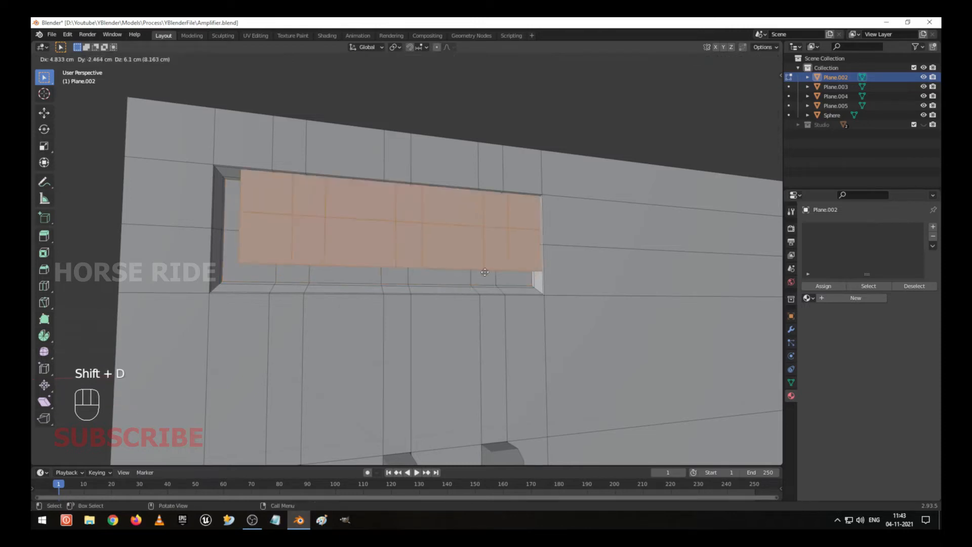
right_click(521, 244)
key("p")
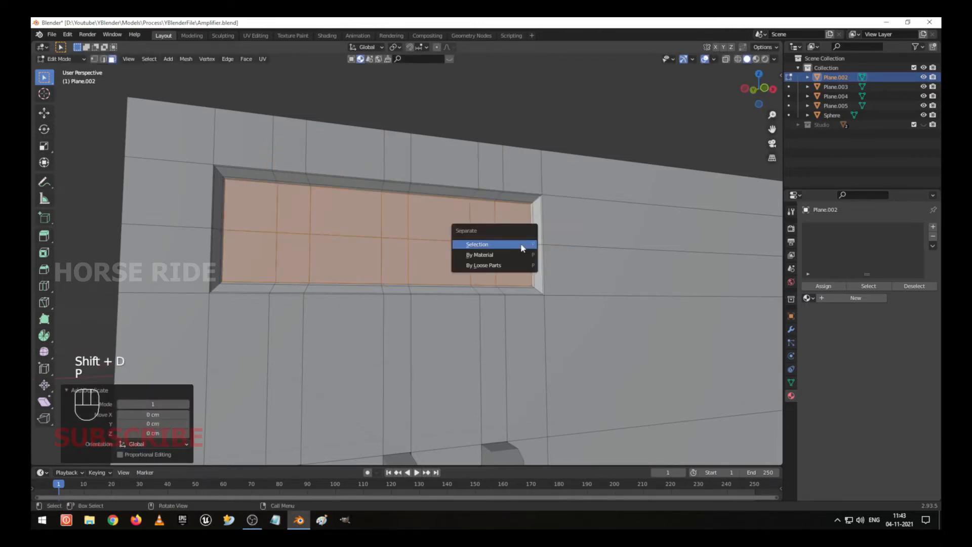
left_click(522, 247)
middle_click_drag(433, 215, 481, 221)
middle_click_drag(539, 233, 521, 234)
key("Tab")
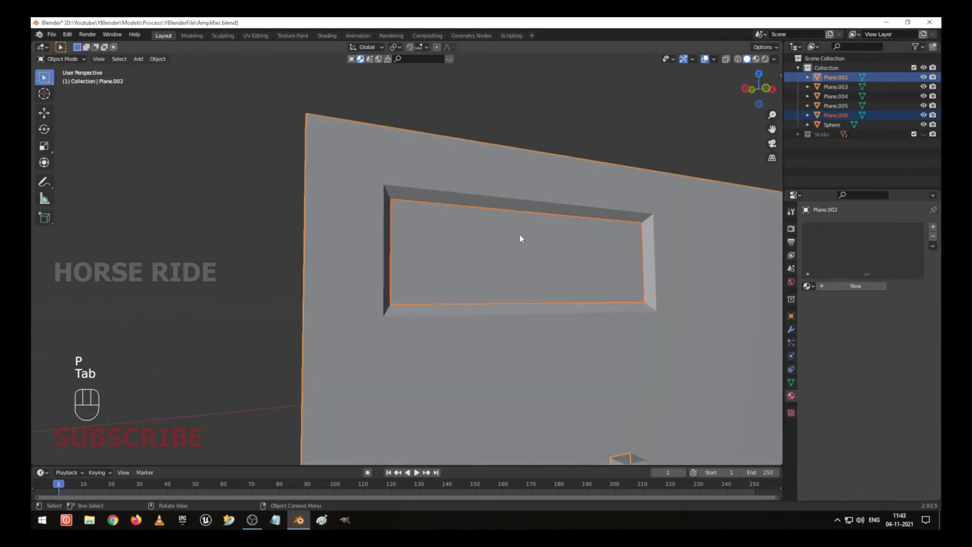
Step: Move the separated panel about 20 cm out of the recess along negative Y
left_click(514, 251)
key("f")
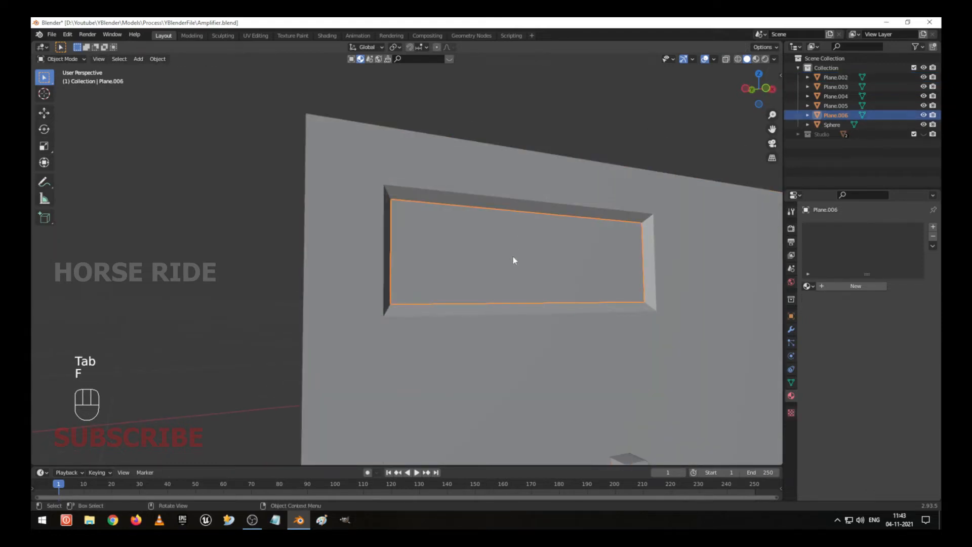
key("g")
left_click(484, 272)
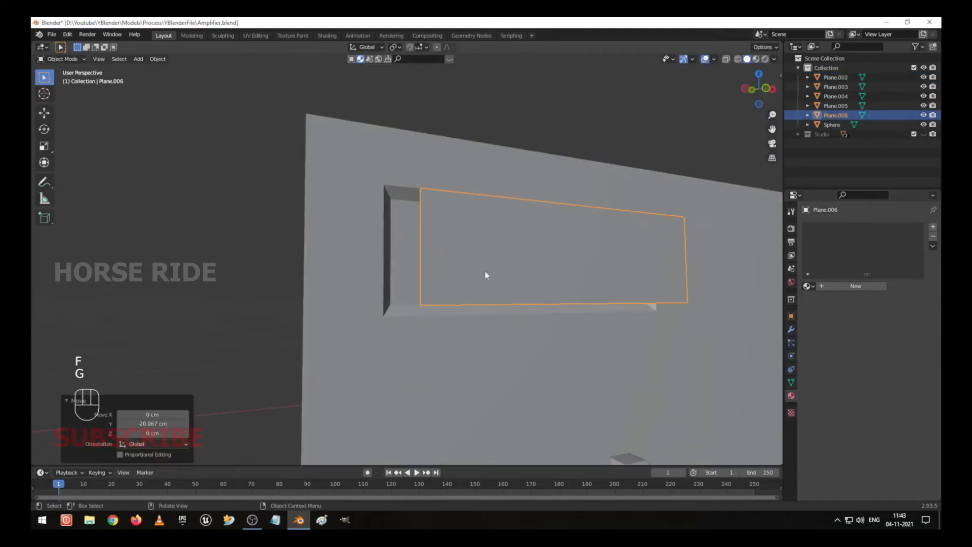
Step: Delete the original floor faces of the recess from the front plate, leaving a through opening behind the separated panel
key("Tab")
left_click(403, 264)
mouse_move(440, 241)
middle_mouse_down()
mouse_move(450, 243)
mouse_move(423, 243)
middle_mouse_up()
key("shift+z")
middle_click_drag(354, 316, 353, 287, "shift")
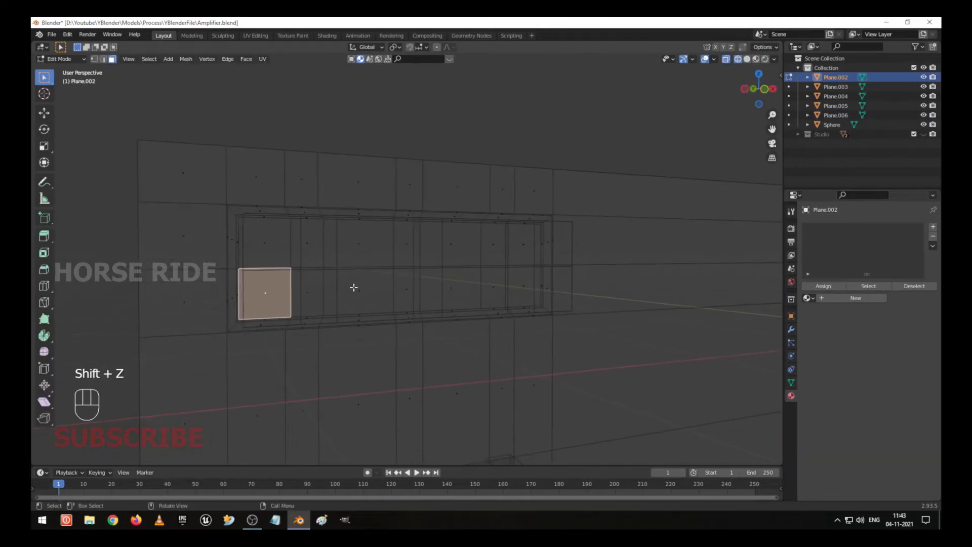
scroll(354, 288, "up", 4)
scroll(354, 287, "down", 4)
key("c")
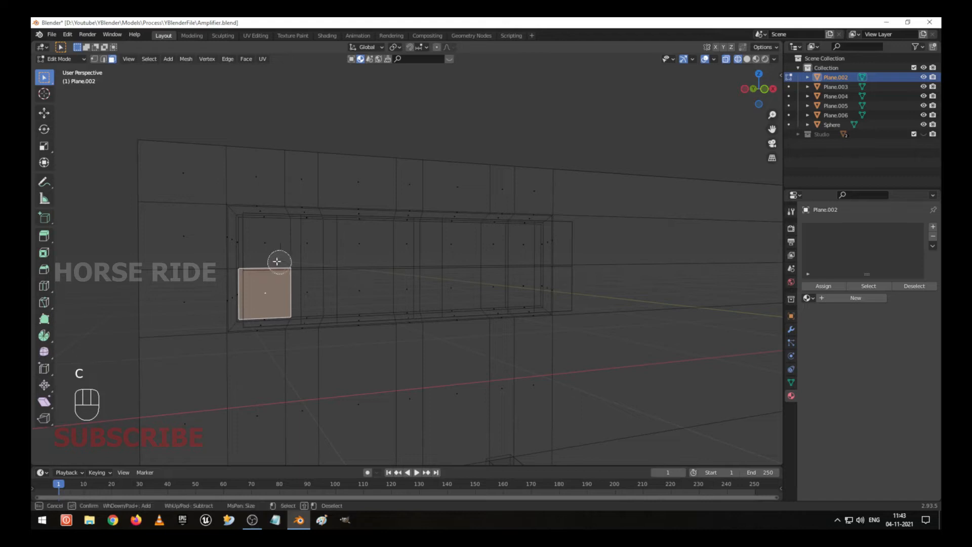
left_click(276, 244)
mouse_move(275, 244)
left_mouse_down()
mouse_move(297, 273)
mouse_move(429, 282)
mouse_move(399, 241)
mouse_move(412, 281)
mouse_move(510, 287)
mouse_move(503, 251)
mouse_move(520, 245)
left_mouse_up()
right_click(520, 247)
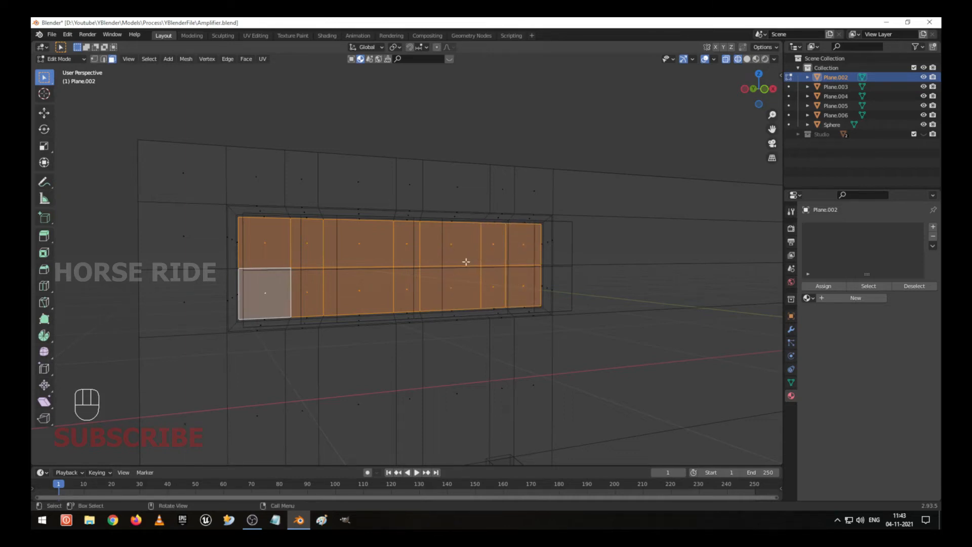
key("shift+z")
middle_click_drag(369, 238, 405, 253)
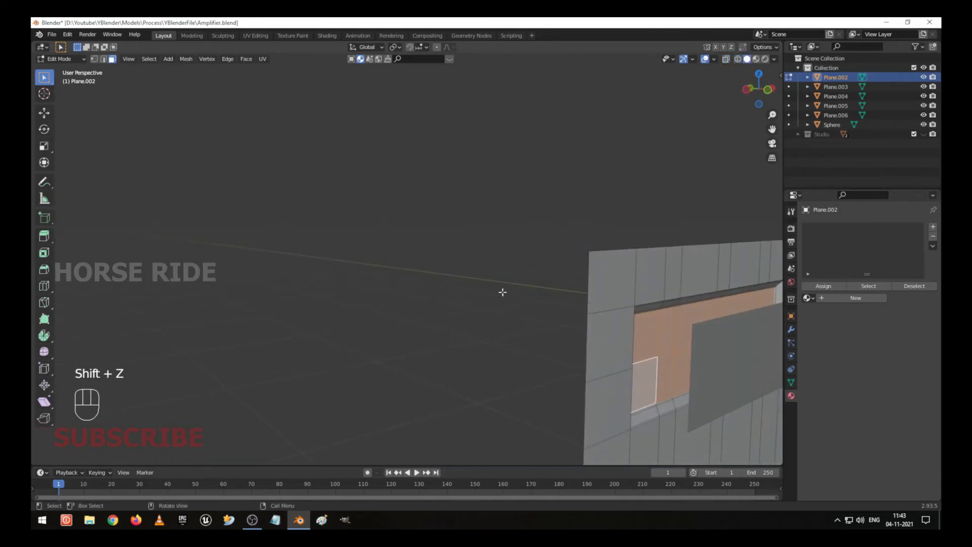
key("x")
left_click(518, 302)
key("Tab")
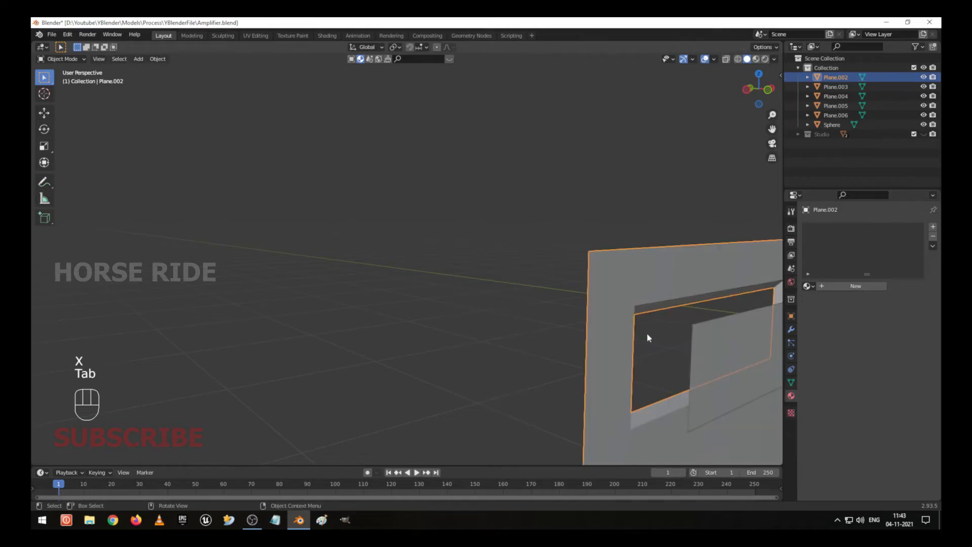
Step: Move the separated display panel about 19.36 cm along Y, back into its recess in the front plate
left_click(758, 358)
middle_click_drag(725, 354, 631, 326, "shift")
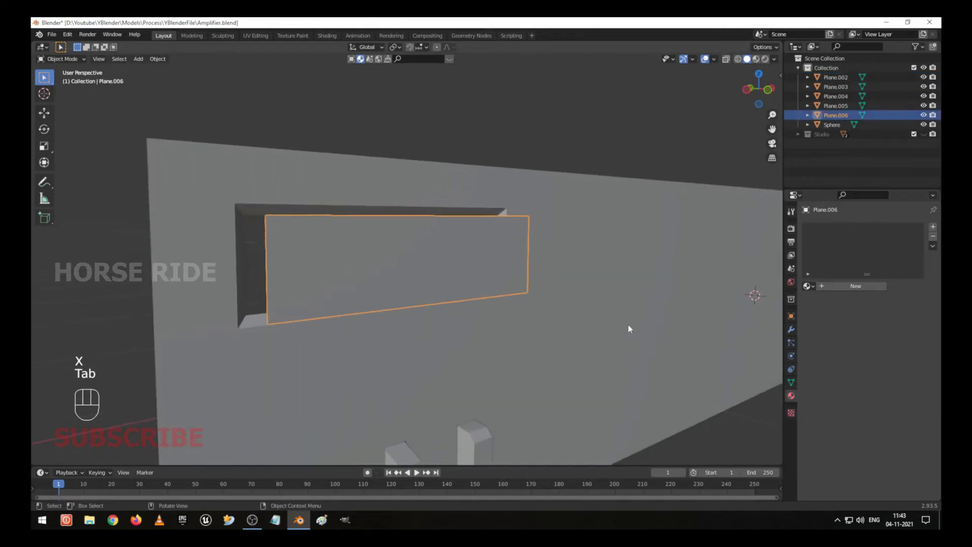
key("g")
key("y")
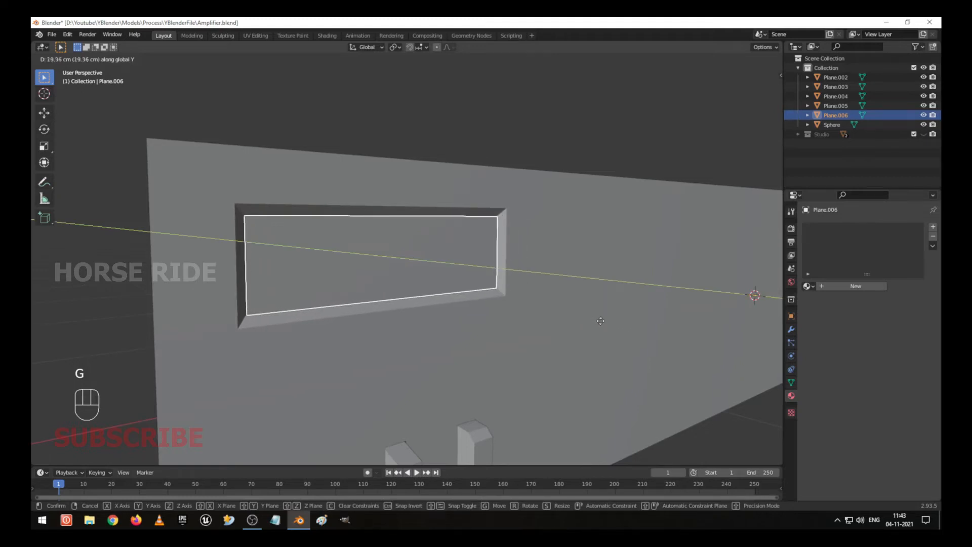
left_click(601, 321)
key("KP_Decimal")
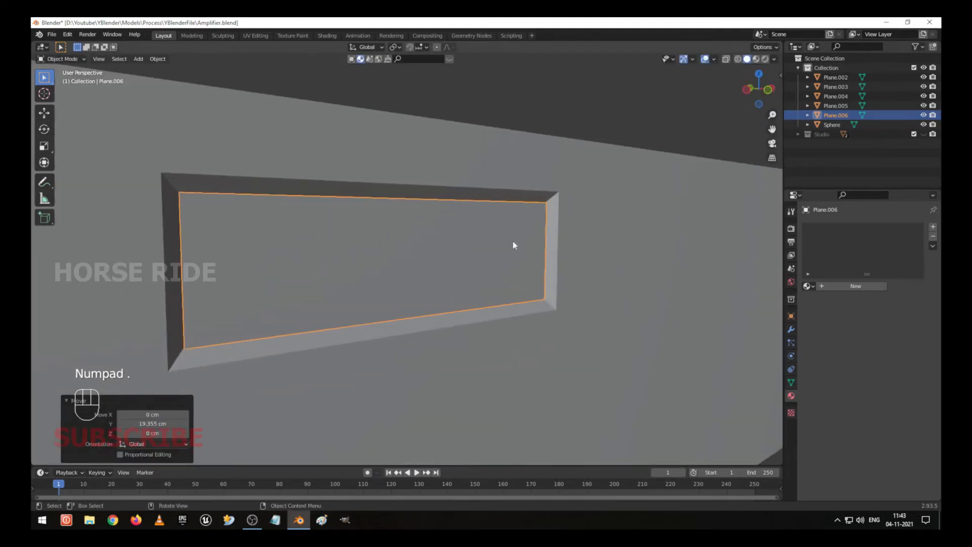
Step: Nudge the display panel about 0.77 cm further along Y inside the recess
middle_click_drag(329, 252, 366, 252, "shift")
mouse_move(303, 261)
middle_mouse_down()
mouse_move(326, 260)
mouse_move(308, 272)
middle_mouse_up()
middle_click_drag(292, 257, 324, 238)
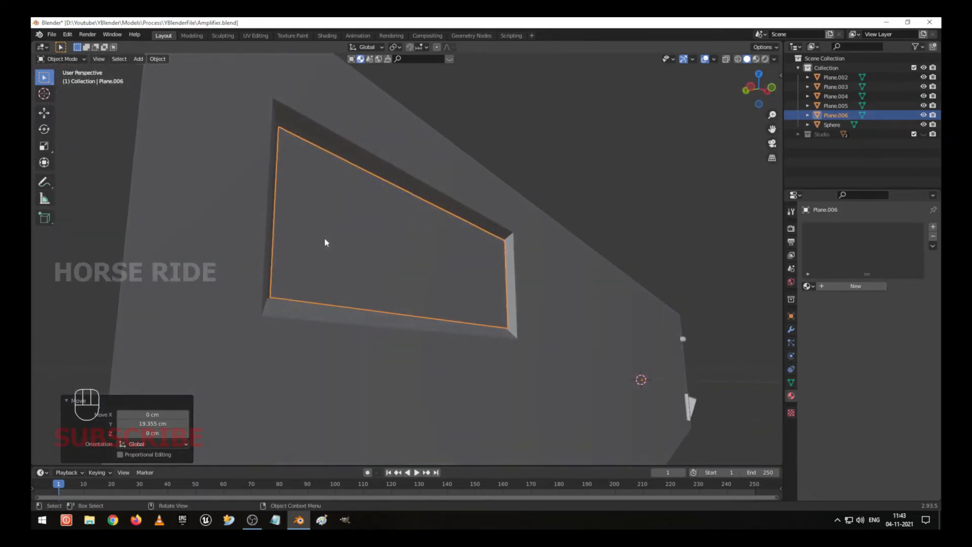
key("g")
key("y")
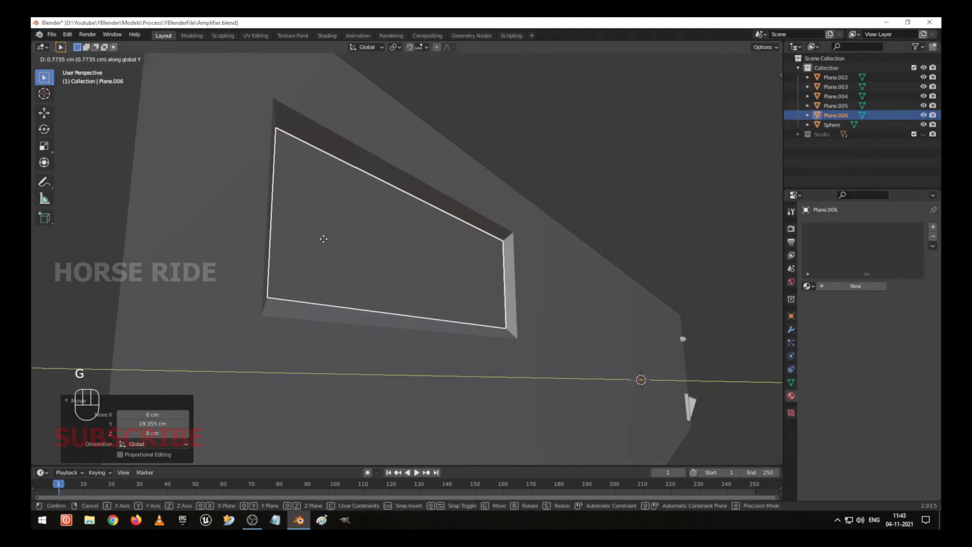
left_click(324, 237)
middle_click_drag(323, 238, 257, 244)
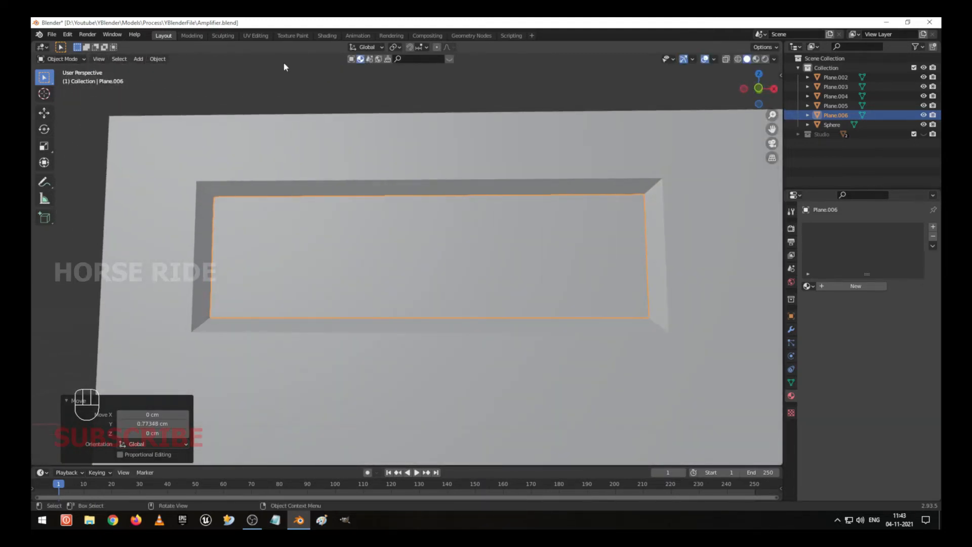
Step: Set the display panel's origin to its geometry
left_click(471, 290)
mouse_move(471, 290)
middle_mouse_down()
mouse_move(400, 286)
mouse_move(457, 293)
mouse_move(485, 284)
middle_mouse_up()
scroll(477, 281, "up", 3)
left_click(479, 278)
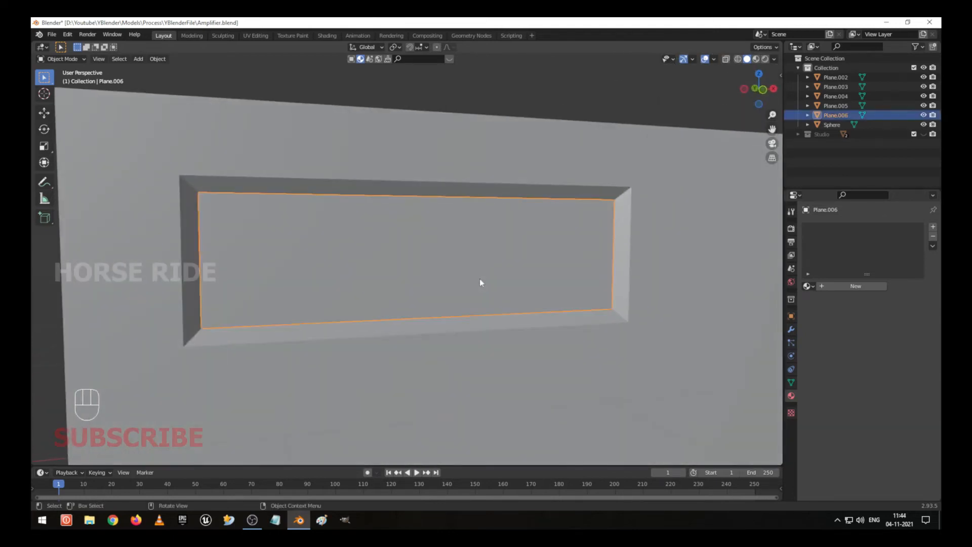
scroll(481, 299, "down", 3)
left_click(157, 59)
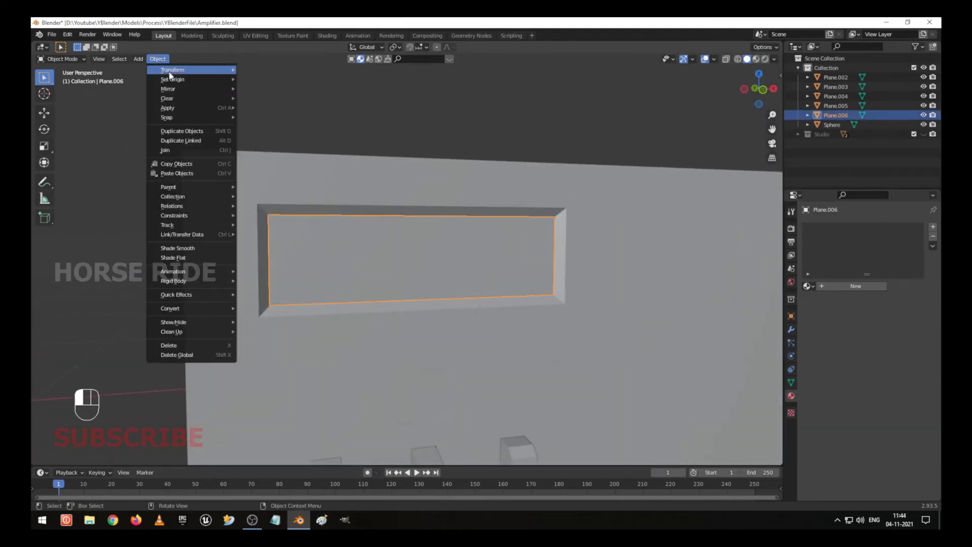
mouse_move(181, 79)
left_click(295, 94)
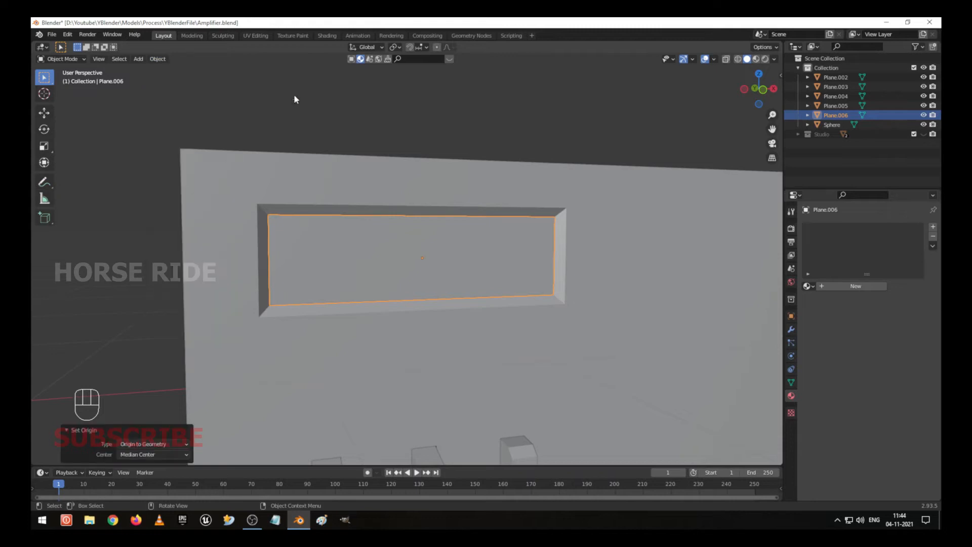
Step: Check the display panel's transform values, apply its scale and then apply all of its transforms
key("n")
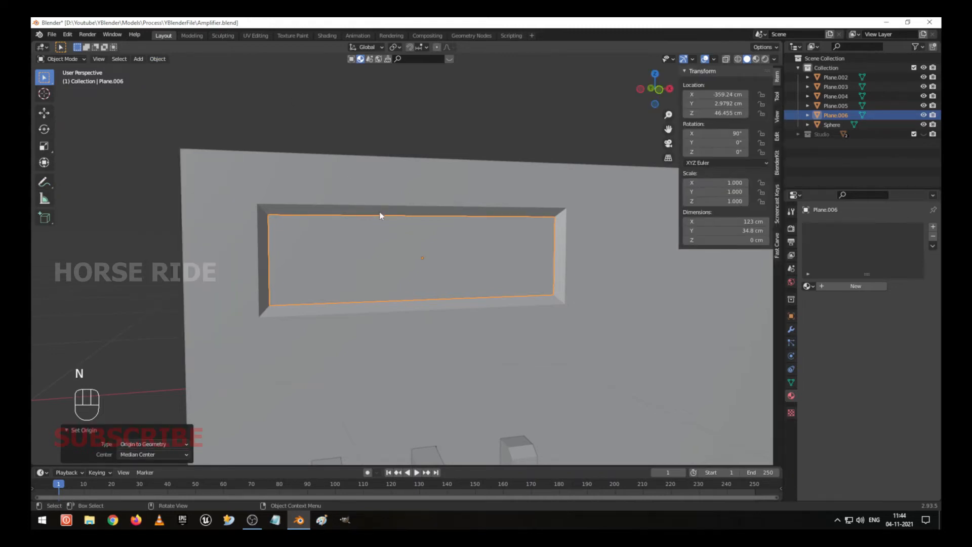
key("n")
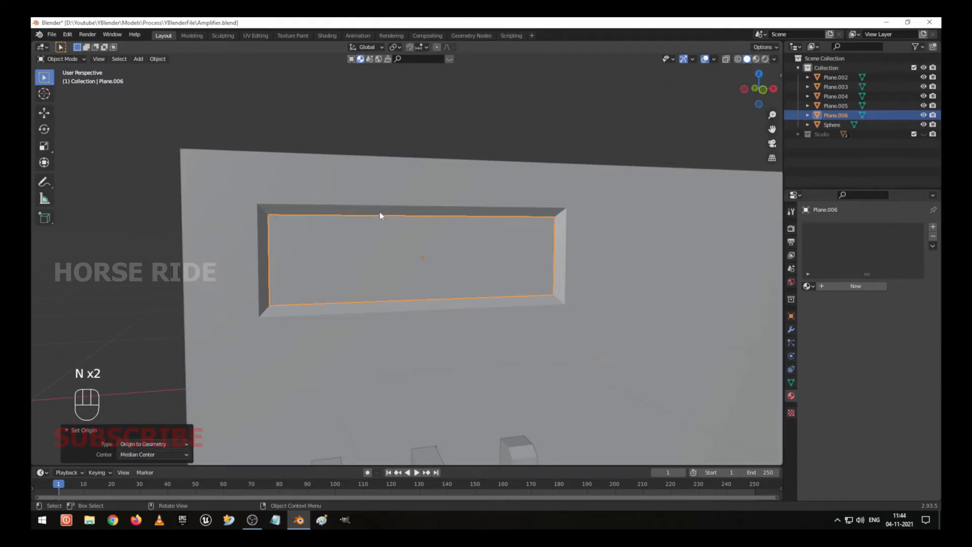
key("ctrl+a")
left_click(382, 244)
key("ctrl+a")
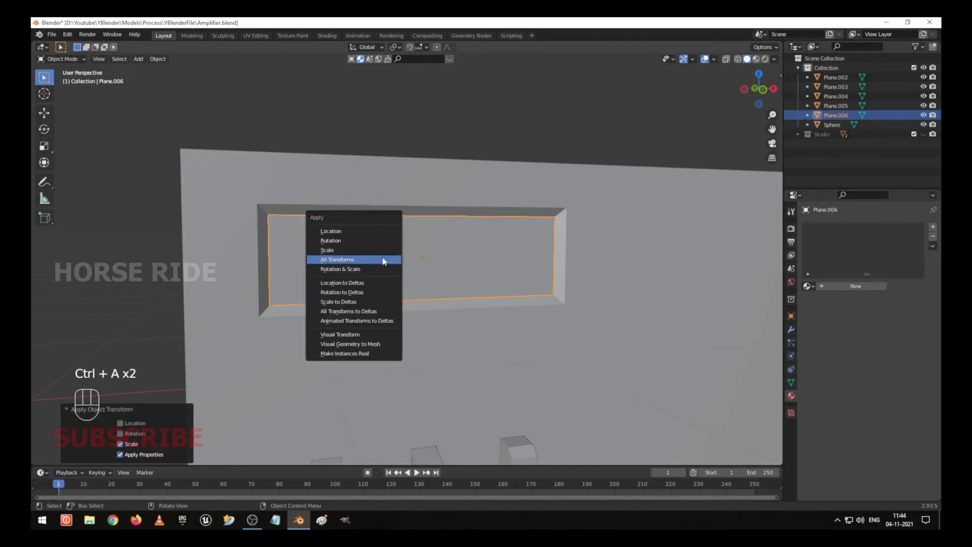
left_click(382, 256)
Step: Apply the rotation and scale of the front plate
left_click(351, 179)
scroll(440, 249, "down", 4)
scroll(572, 341, "down", 3)
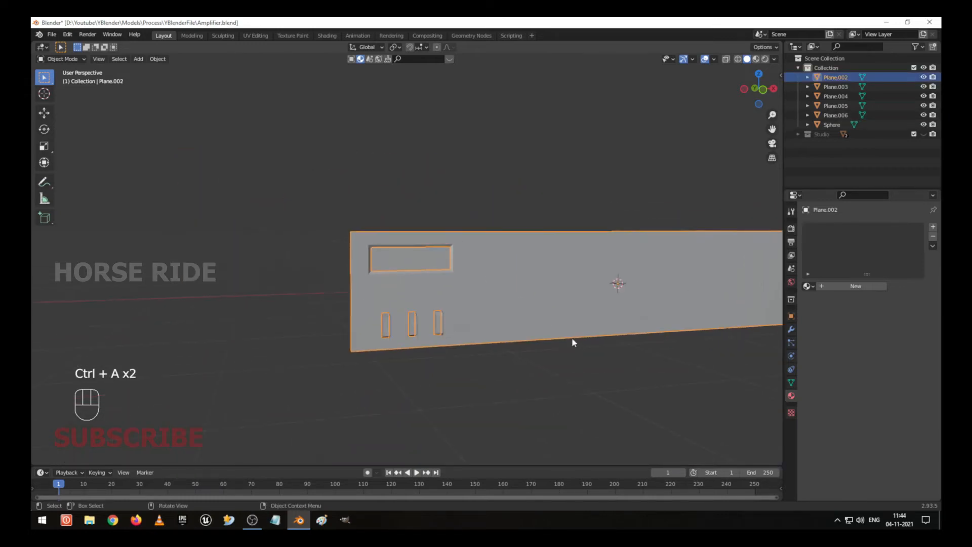
key("ctrl+a")
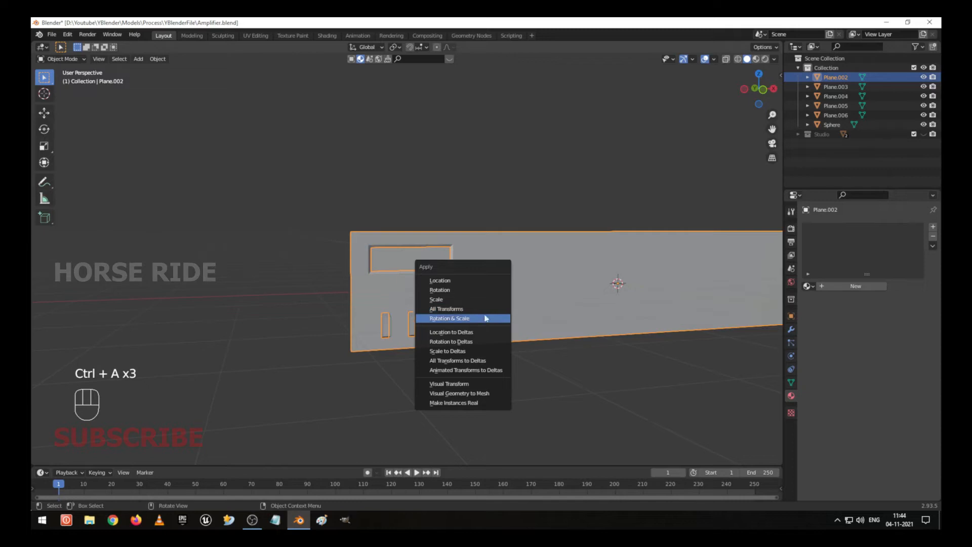
left_click(485, 322)
Step: Select the three buttons below the display and check their transform values
left_click(413, 329)
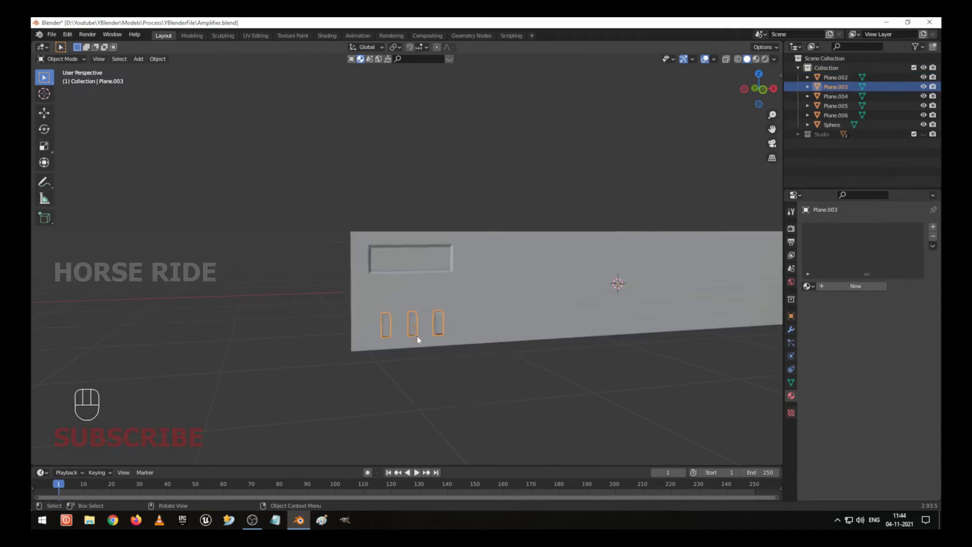
scroll(418, 339, "up", 2)
scroll(407, 257, "up", 1)
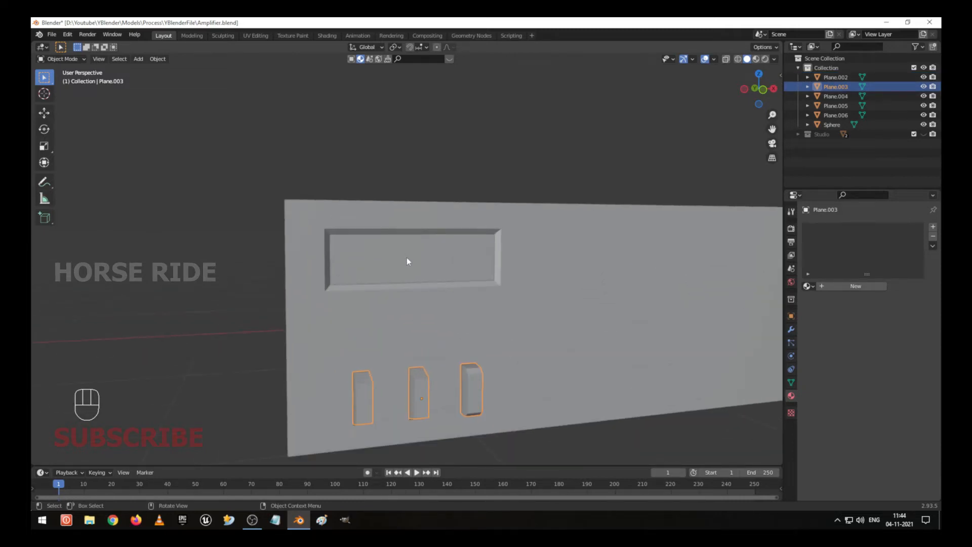
key("n")
key("n")
scroll(408, 258, "down", 3)
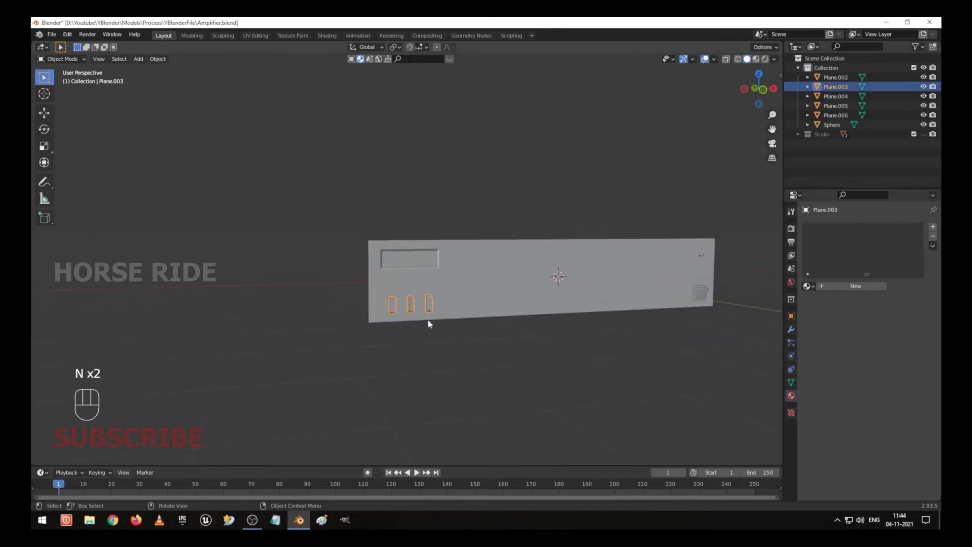
key("a")
scroll(484, 291, "up", 3)
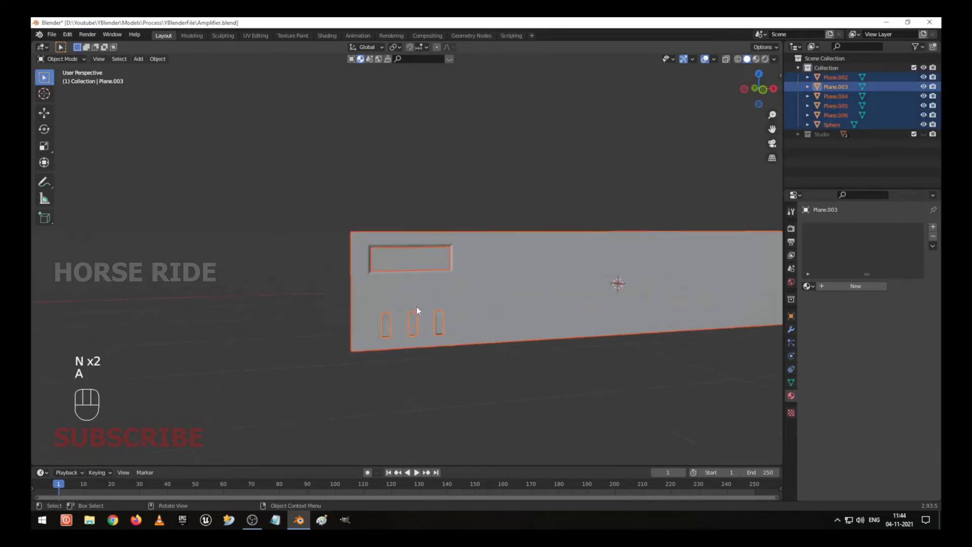
key("alt+a")
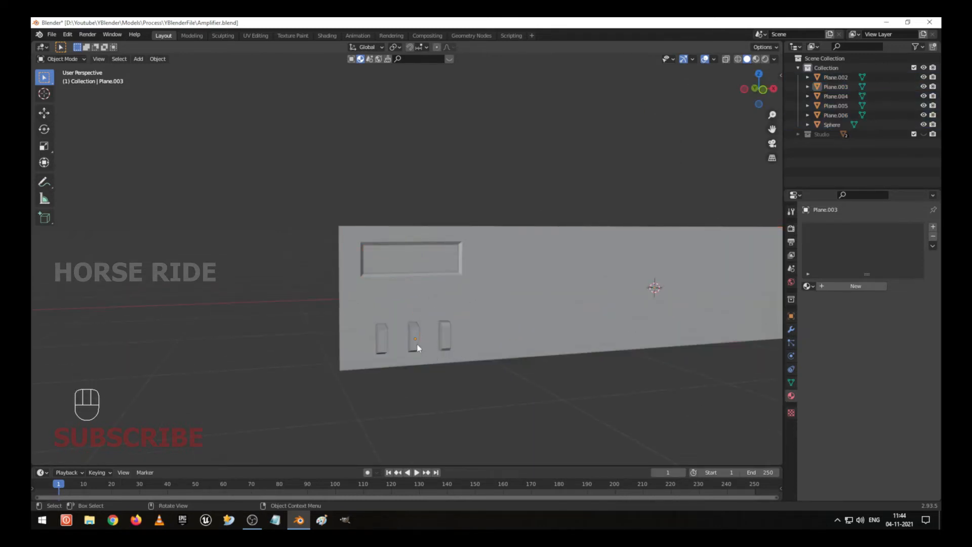
Step: Apply rotation and scale to the three buttons below the display, then apply all of their transforms
left_click(418, 348)
key("ctrl+a")
left_click(430, 344)
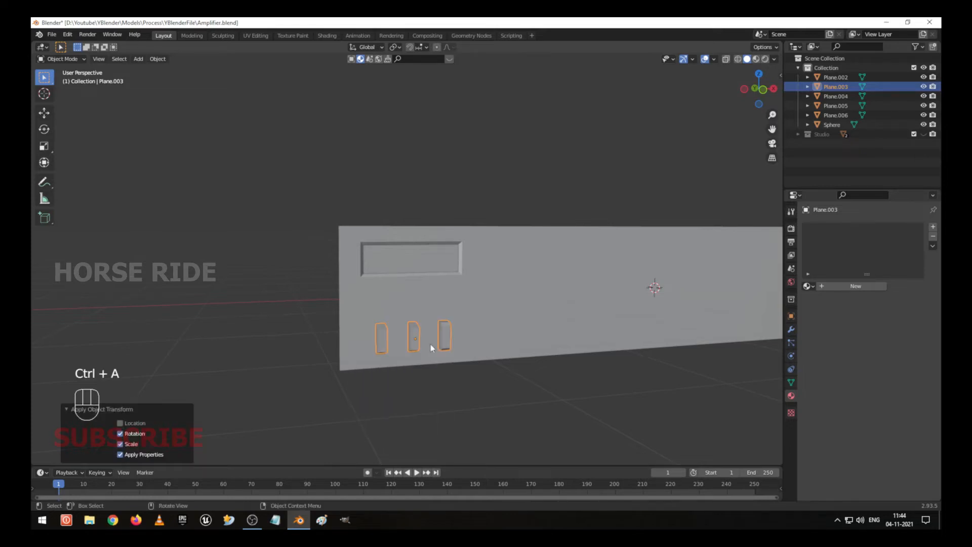
key("ctrl+a")
left_click(429, 333)
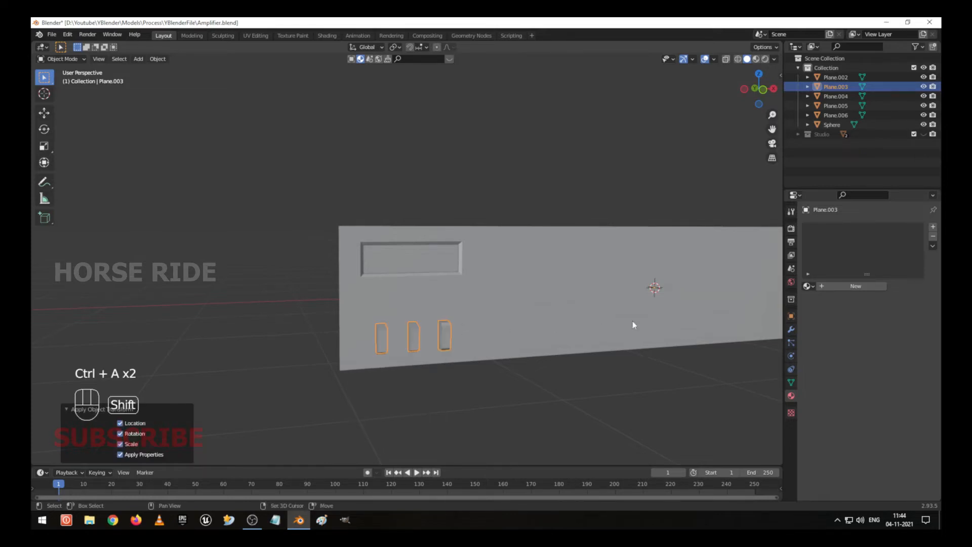
Step: Set the origin of the three-button object to its geometry
middle_click_drag(633, 320, 420, 320, "shift")
middle_click_drag(357, 314, 470, 309, "shift")
scroll(307, 335, "up", 1)
middle_click_drag(305, 335, 457, 327, "shift")
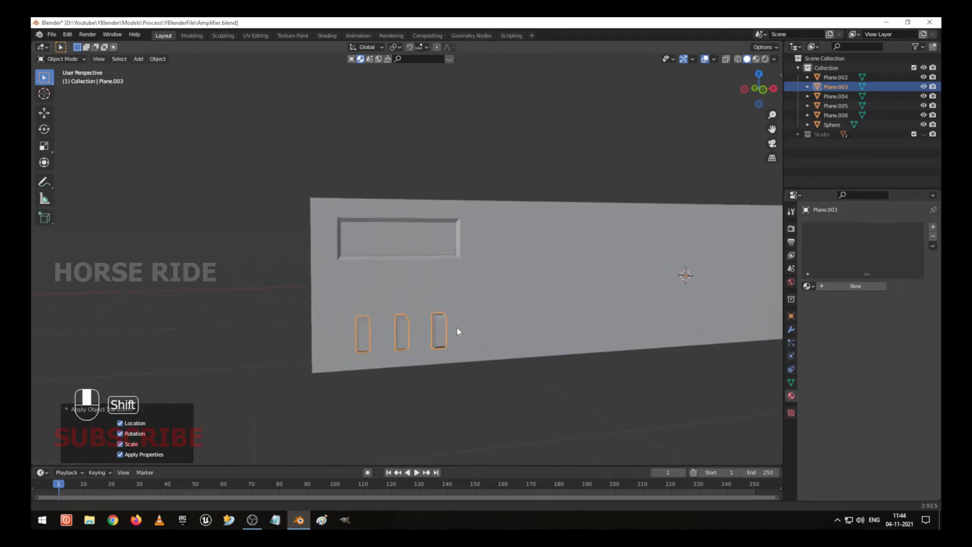
left_click(393, 338)
left_click(395, 341)
scroll(449, 358, "down", 1)
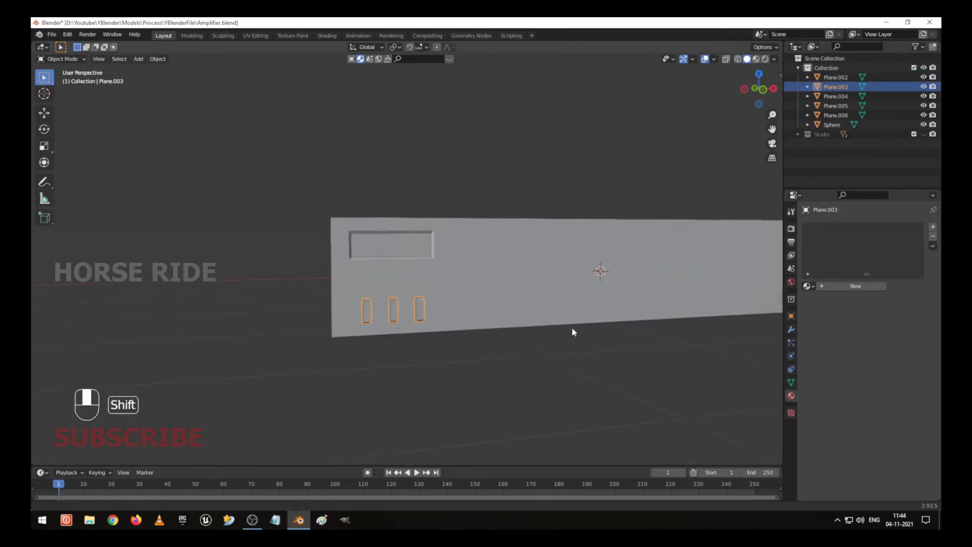
middle_click_drag(572, 329, 383, 330, "shift")
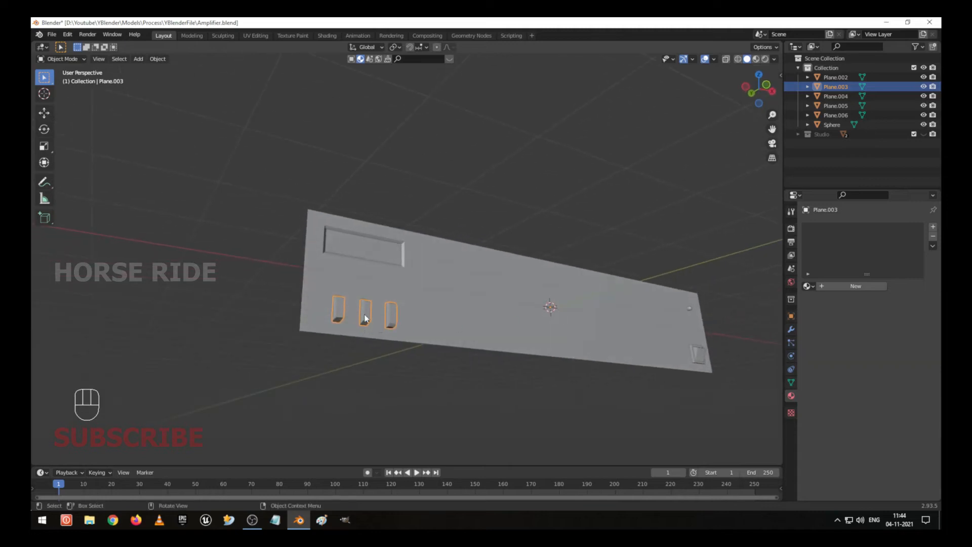
left_click(157, 59)
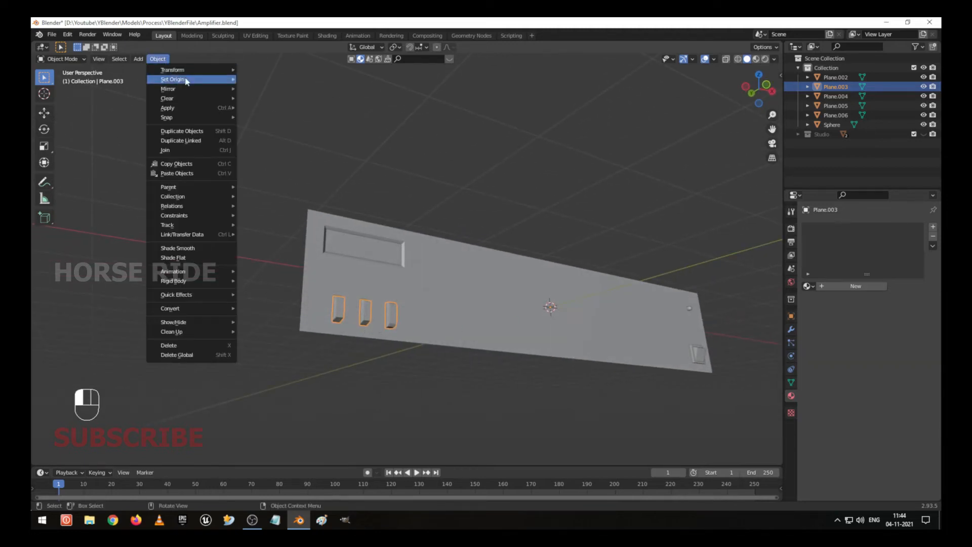
mouse_move(187, 79)
left_click(278, 91)
Step: Select the display panel in its recess and move its origin back to its geometry
middle_click_drag(283, 152, 394, 274)
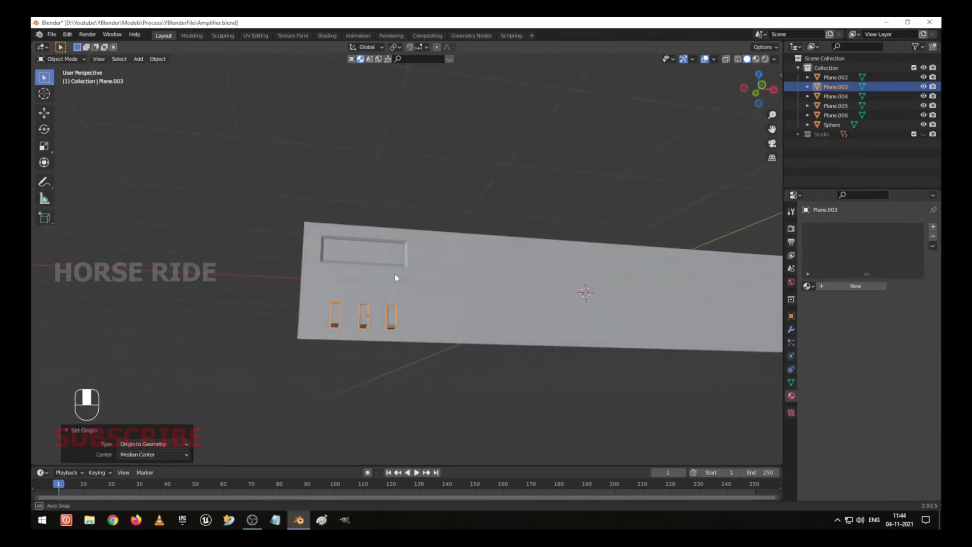
left_click(397, 263)
left_click(158, 58)
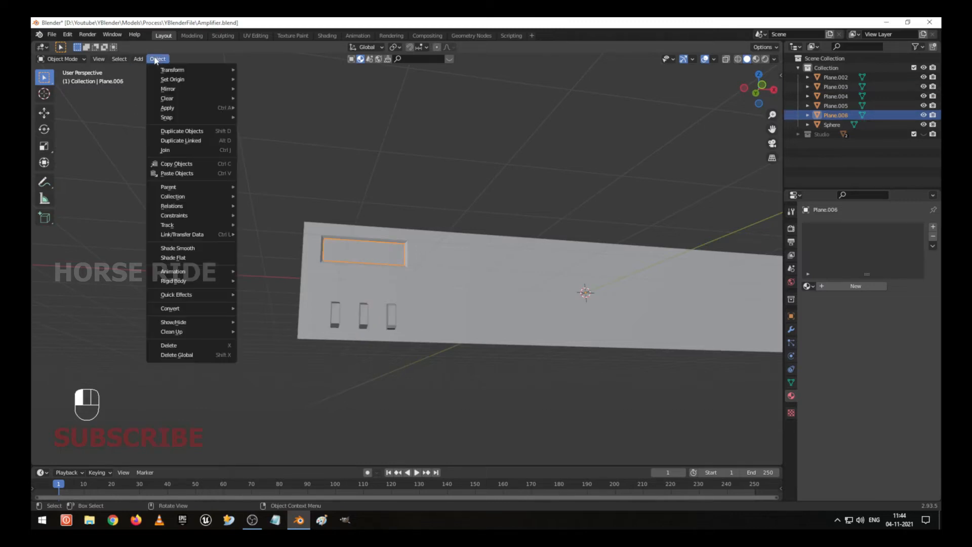
mouse_move(185, 81)
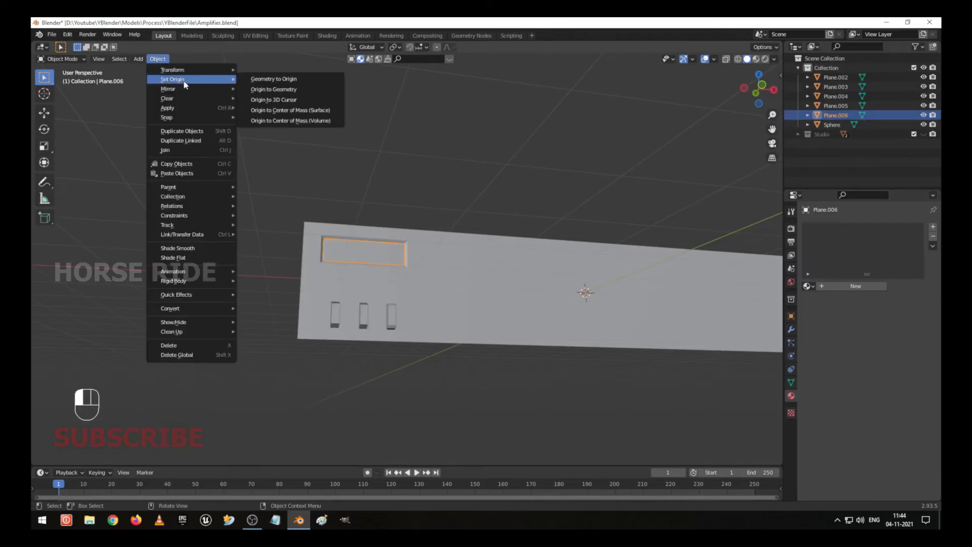
left_click(291, 92)
Step: Select both pieces of the square button at the front plate's far end and set their origins to geometry
middle_click_drag(579, 395, 320, 369, "shift")
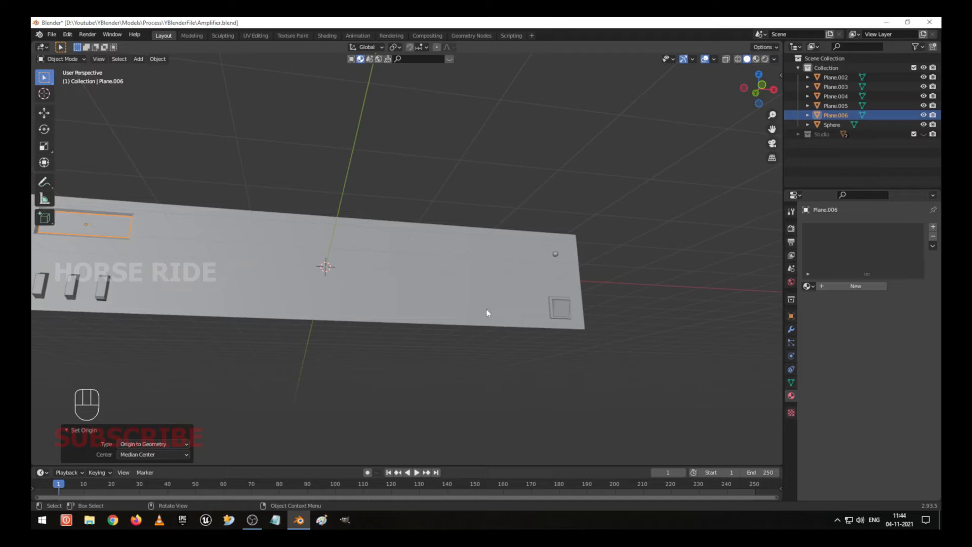
left_click(557, 307)
left_click(559, 305, "shift")
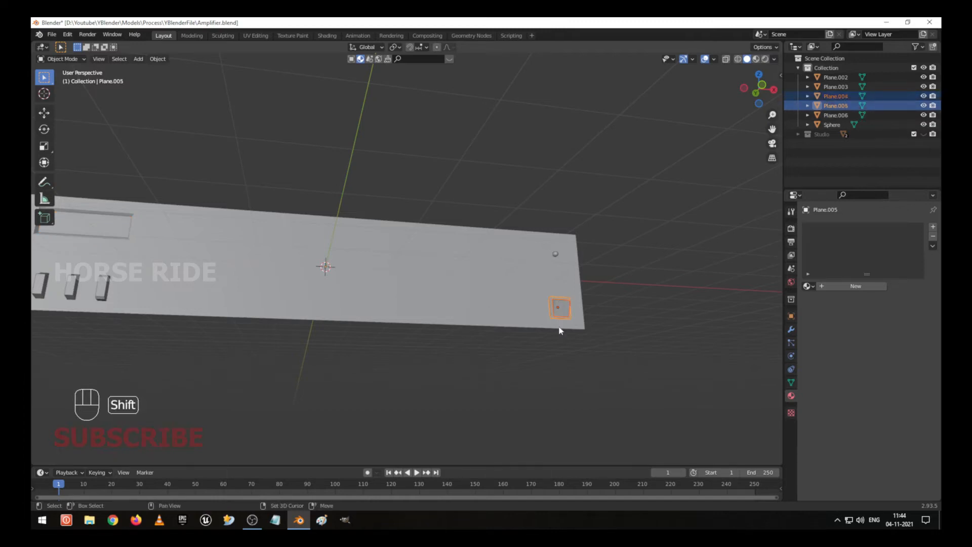
left_click(157, 59)
mouse_move(182, 82)
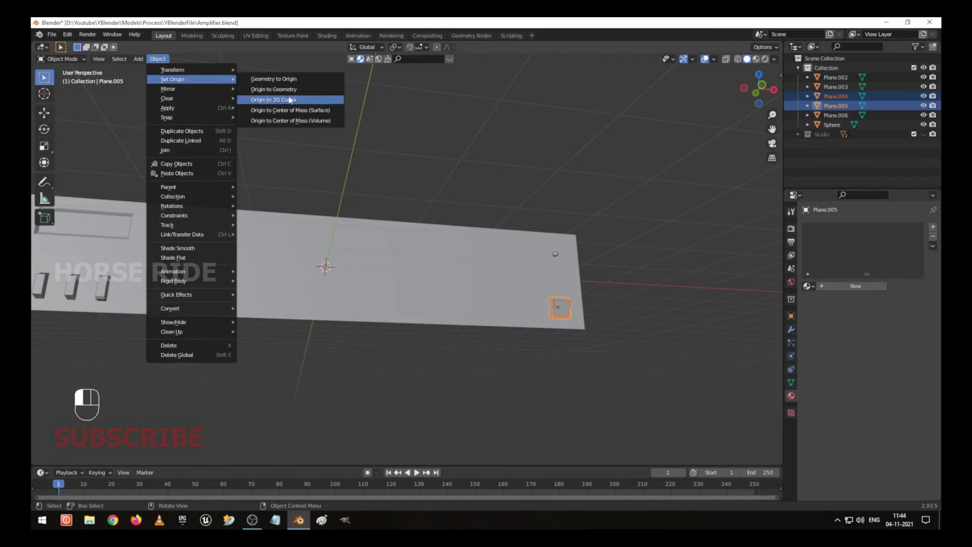
left_click(278, 89)
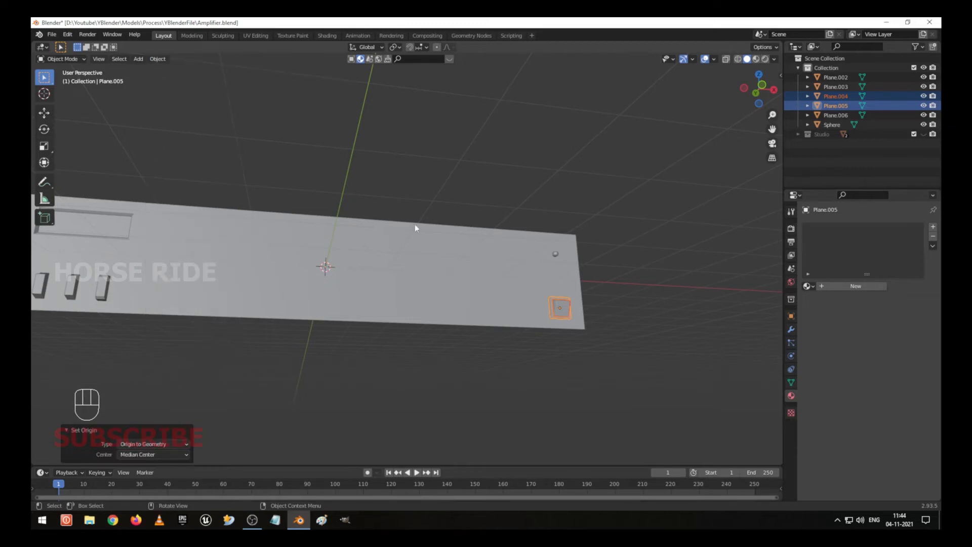
Step: Select the small sphere above the square button, save the file, and apply the sphere's rotation and scale
left_click(555, 254)
key("ctrl+s")
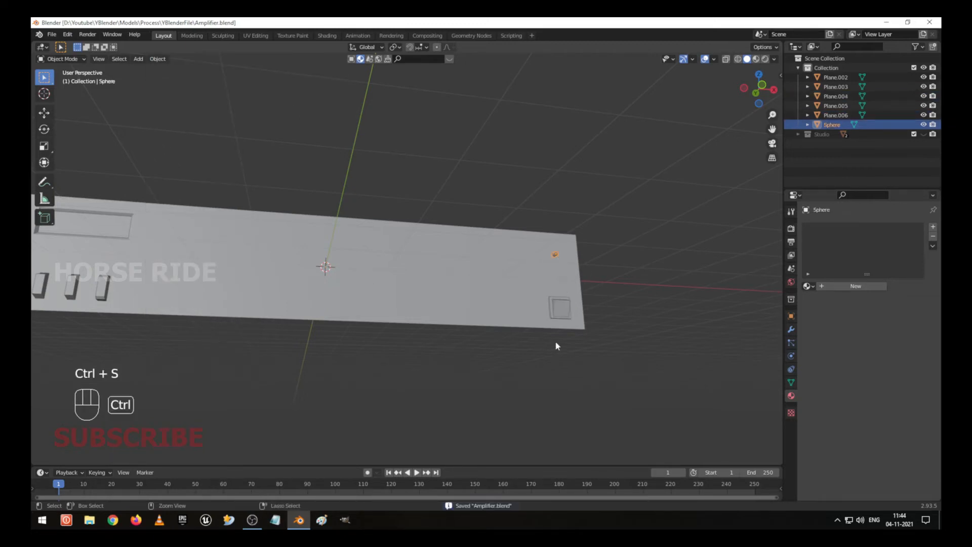
key("ctrl+a")
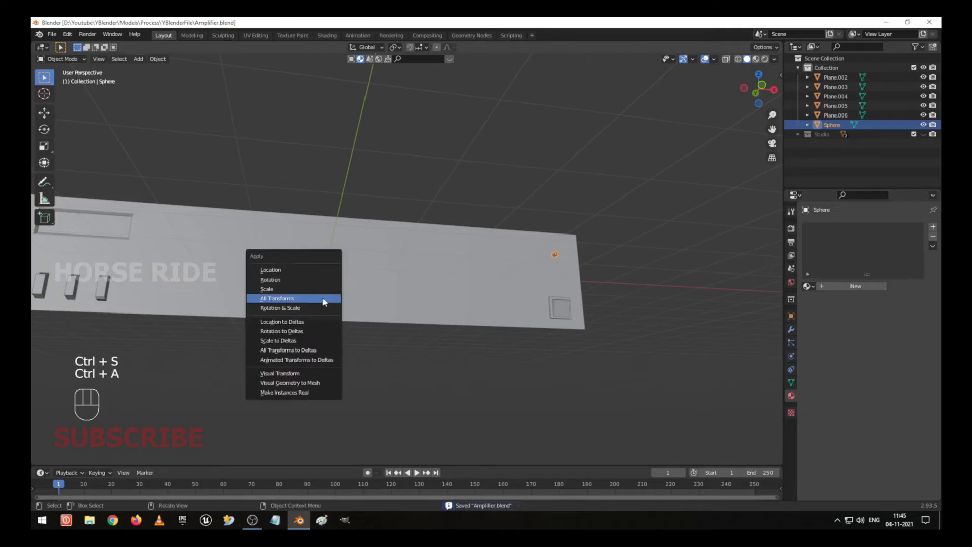
left_click(325, 307)
Step: Apply rotation and scale to both pieces of the square button at the front plate's far end
left_click(560, 307)
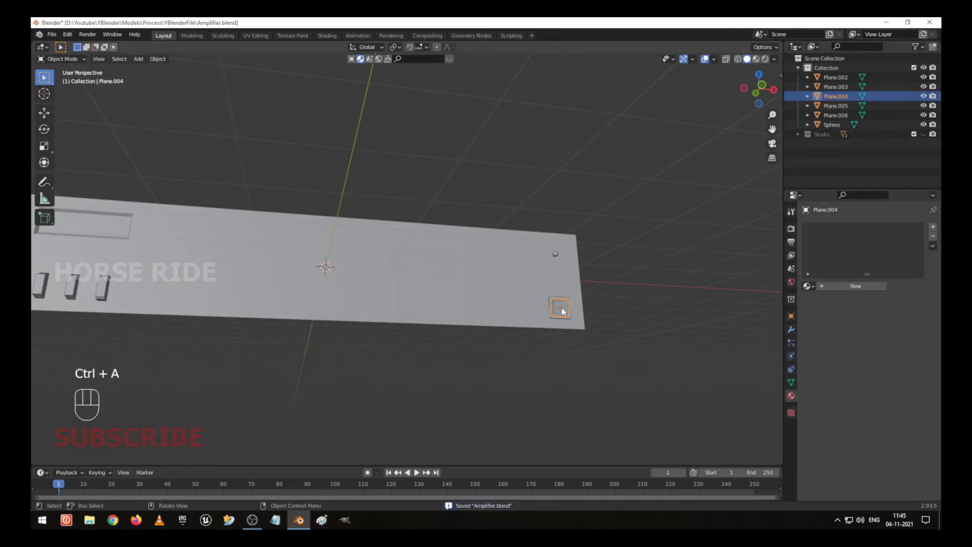
key("ctrl+a")
left_click(558, 310)
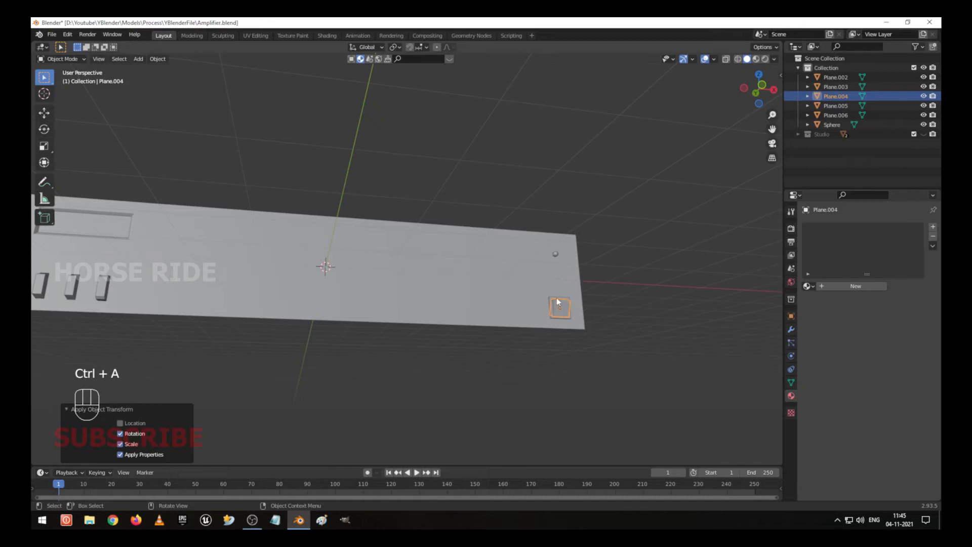
left_click(557, 303)
key("ctrl+a")
left_click(538, 311)
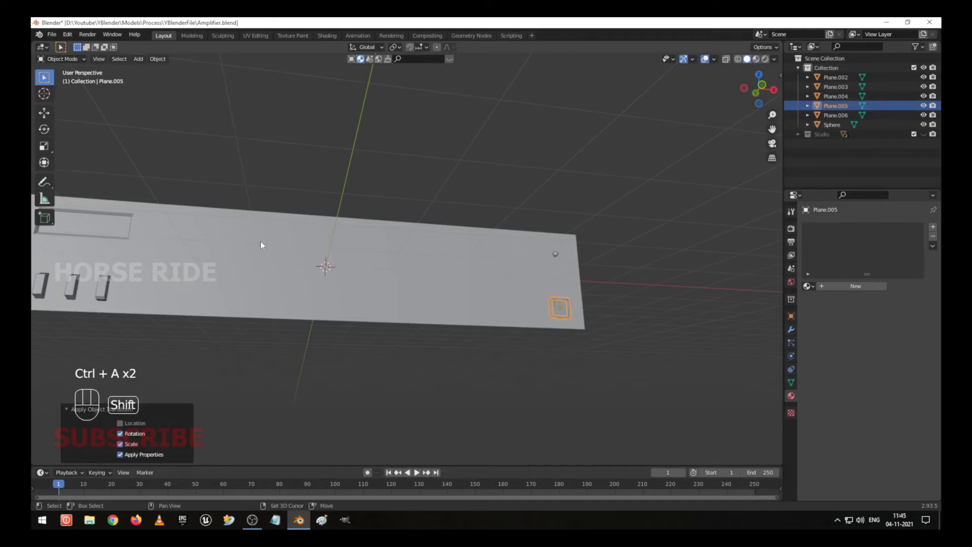
Step: Select the front plate and save the file
middle_click_drag(536, 309, 386, 319)
left_click(386, 317)
key("ctrl+s")
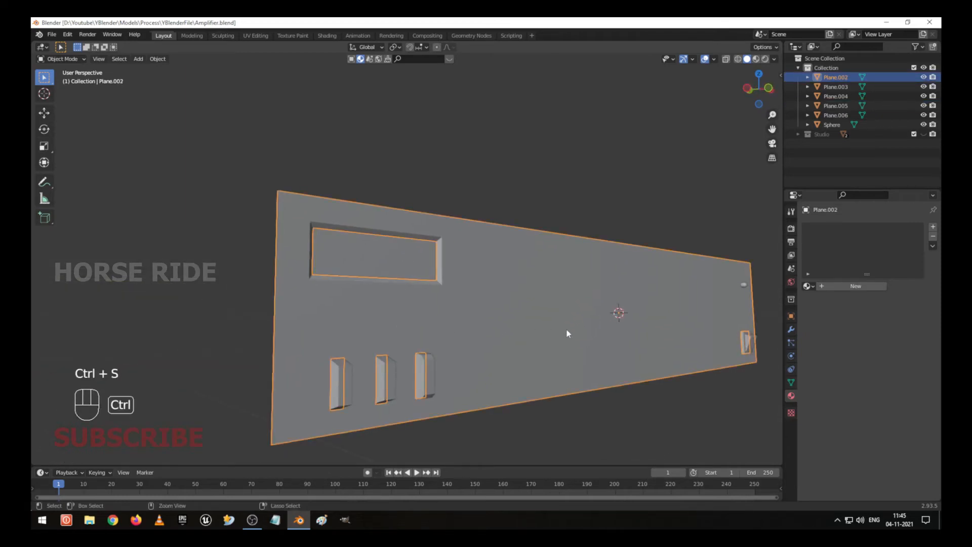
middle_click_drag(640, 330, 595, 329, "shift")
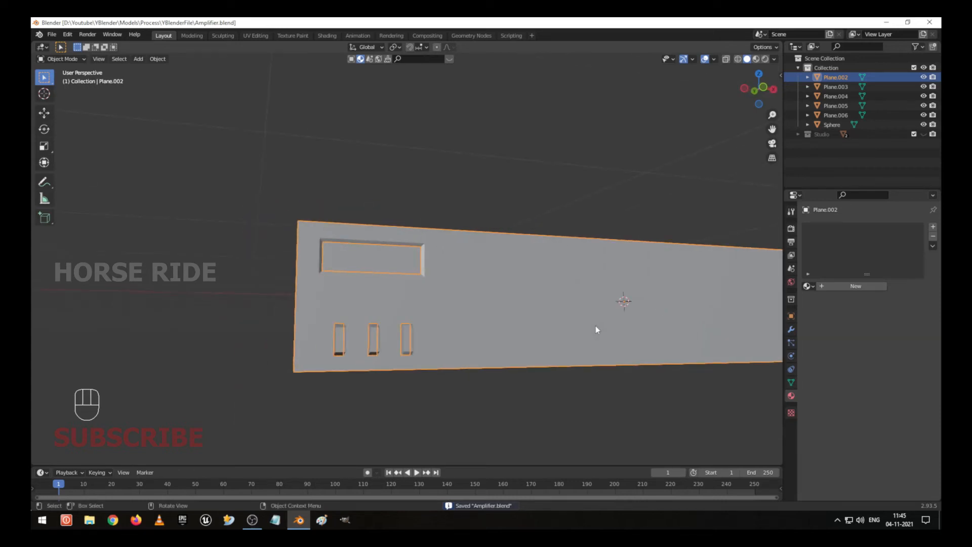
key("alt+Tab")
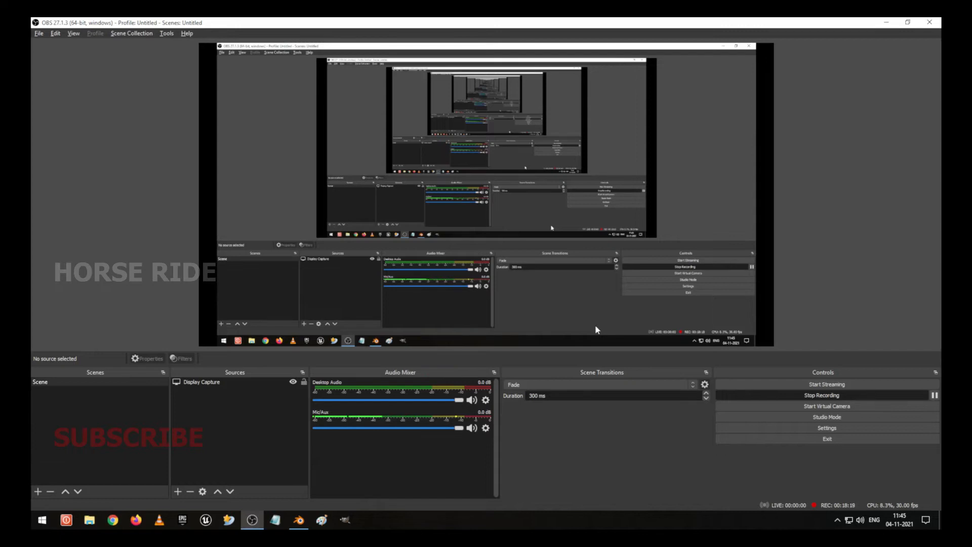
key("alt+Tab")
key("KP_1")
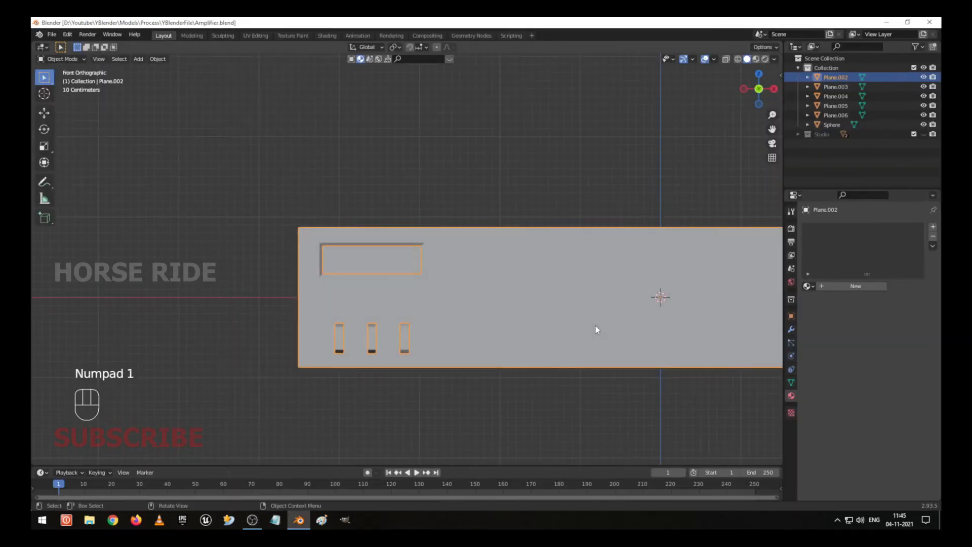
scroll(551, 332, "down", 2)
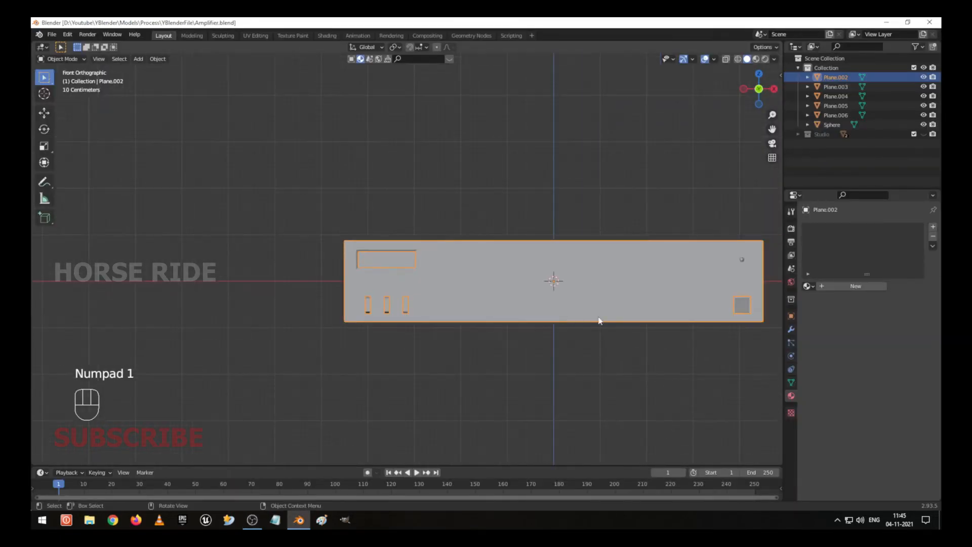
middle_click_drag(551, 332, 506, 322)
key("KP_1")
key("shift+a")
mouse_move(506, 319)
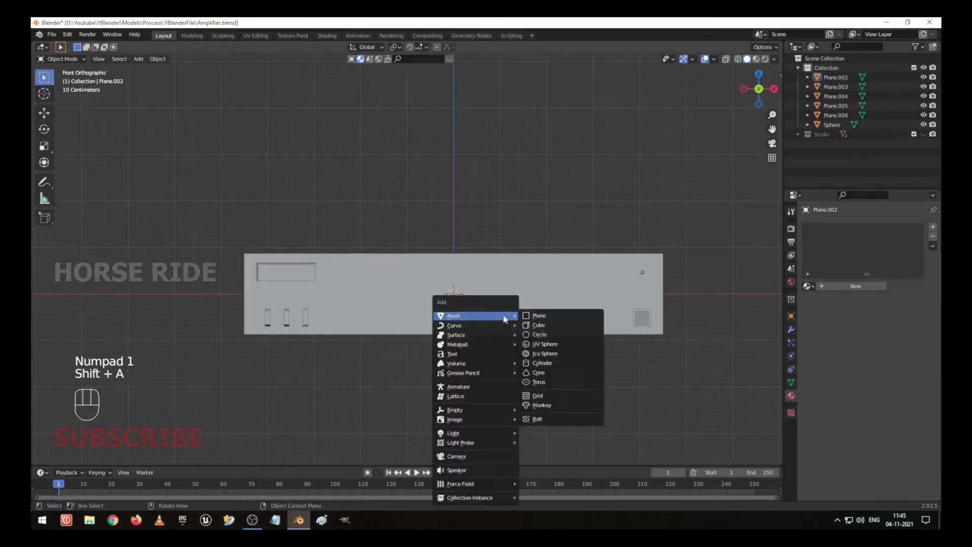
left_click(556, 332)
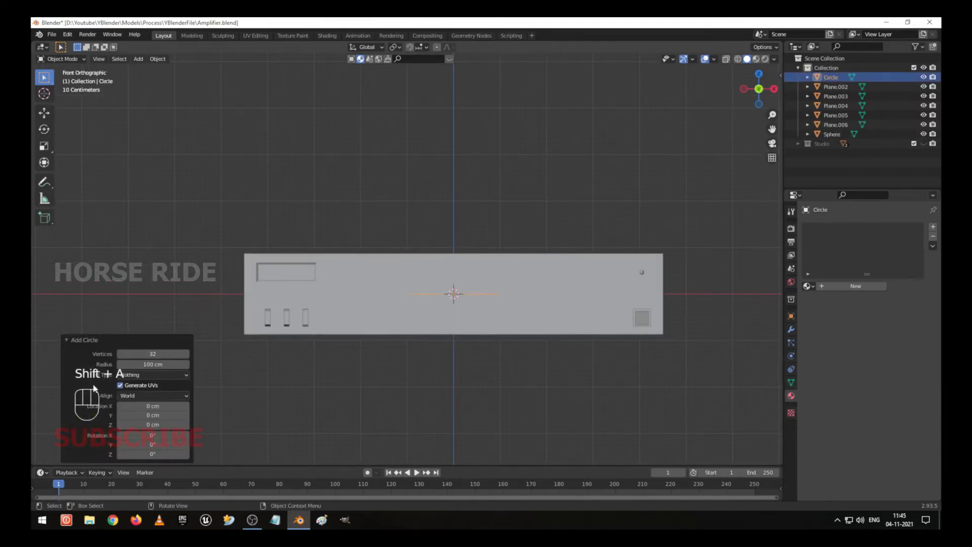
left_click(146, 377)
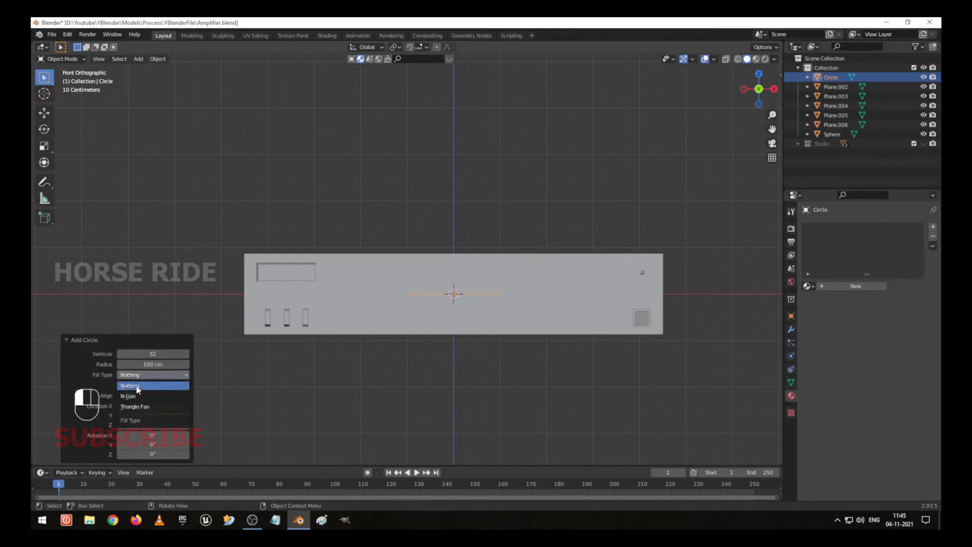
left_click(86, 369)
key("z")
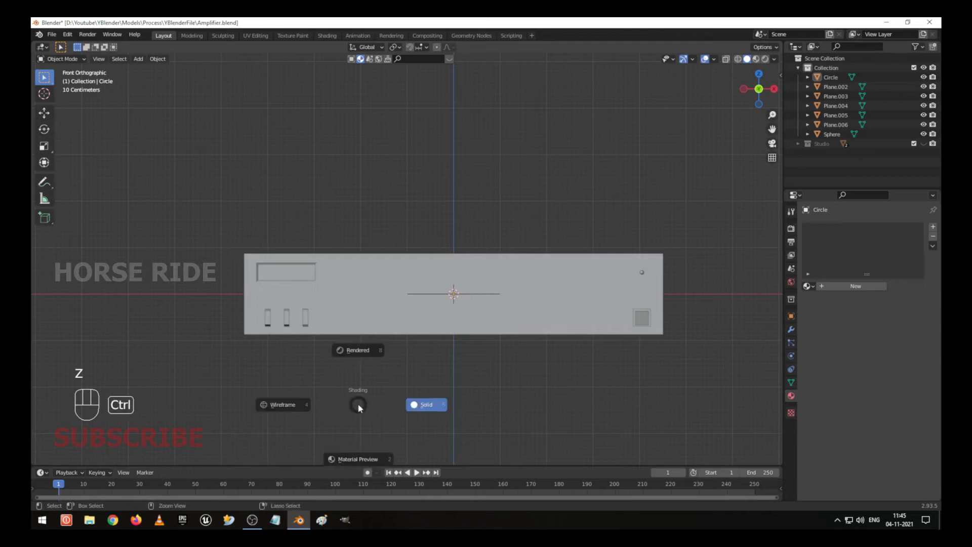
left_click(428, 413)
key("ctrl+z")
key("ctrl+z")
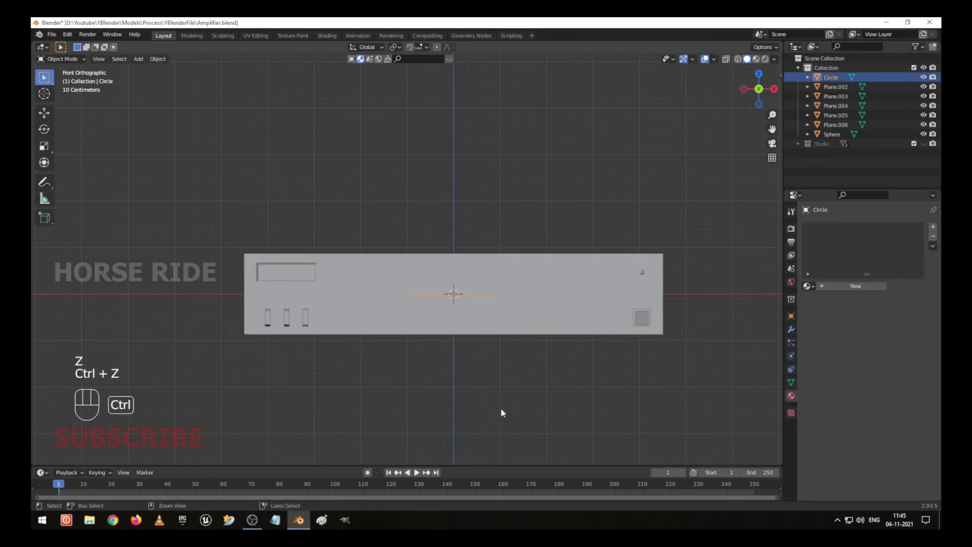
Step: Set the Screencast Keys overlay's alignment to Right
left_click(774, 61)
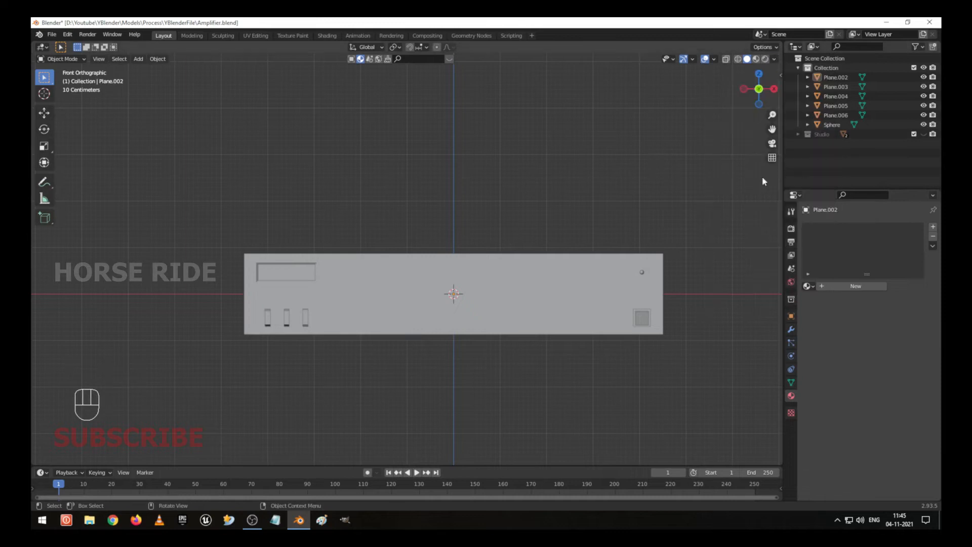
key("n")
left_click(777, 202)
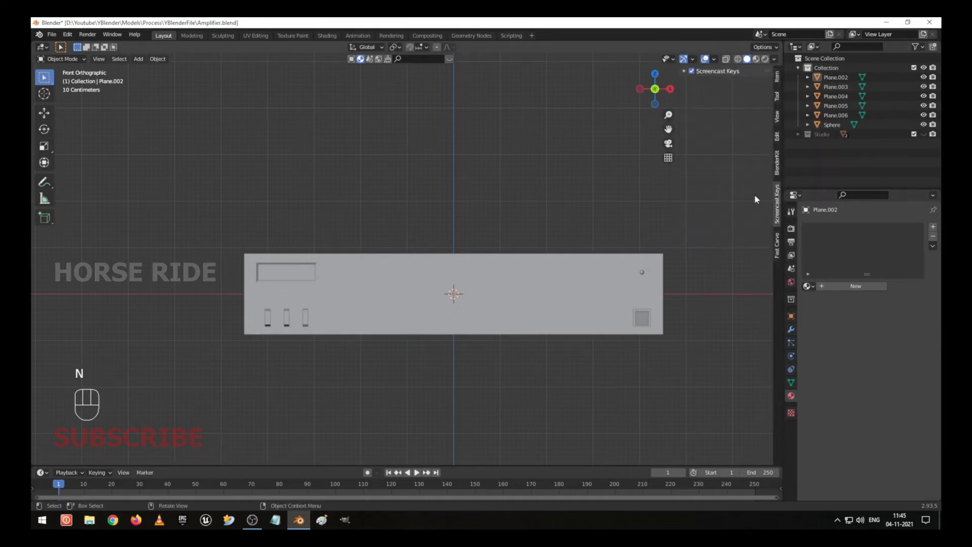
left_click(690, 74)
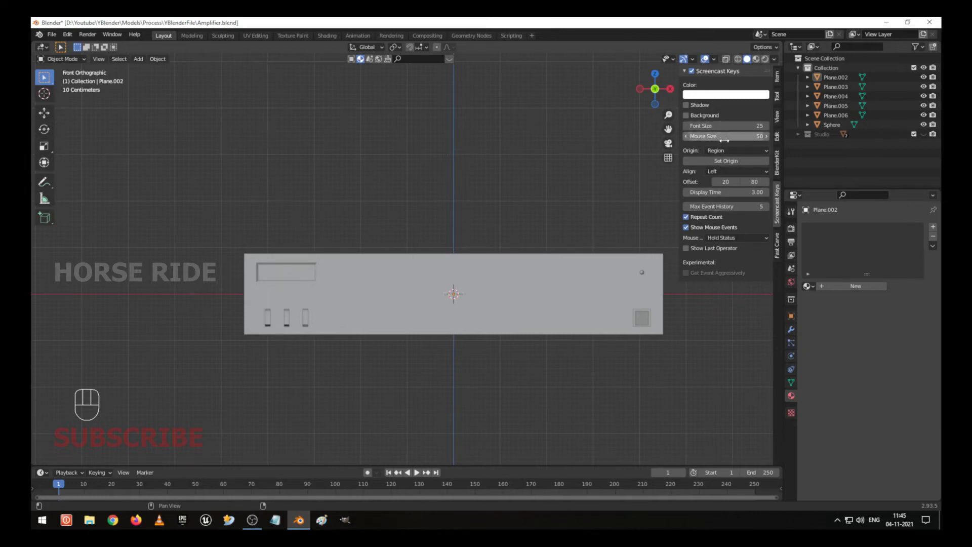
left_click(729, 171)
left_click(722, 202)
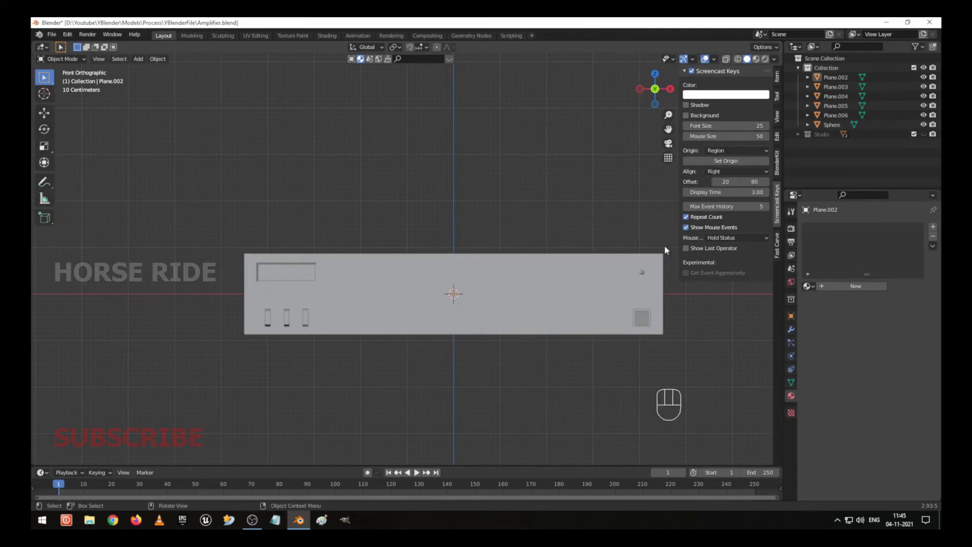
key("n")
Step: Add an unfilled circle mesh at the world origin with its alignment set to View
left_click(491, 290, "shift")
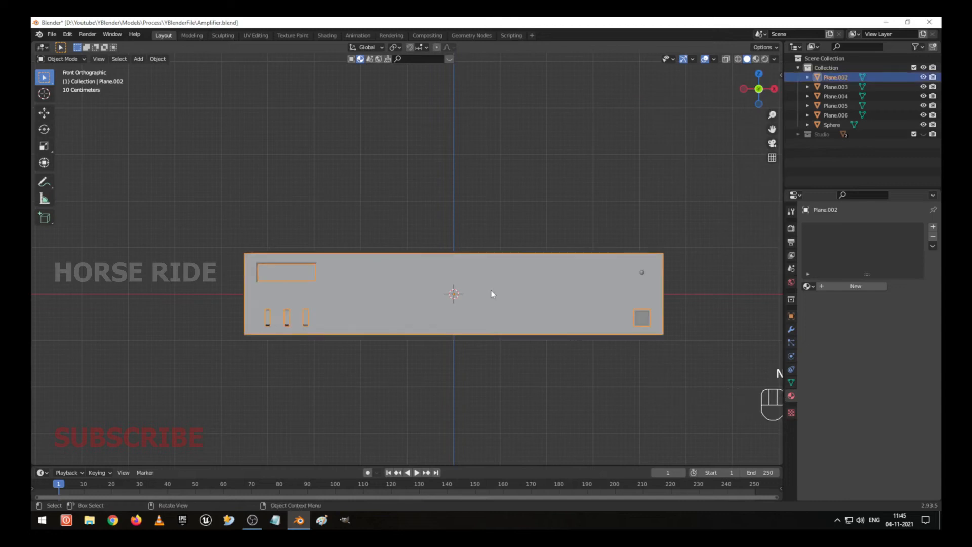
middle_click_drag(490, 290, 410, 283, "shift")
left_click(401, 341)
key("shift+a")
mouse_move(344, 298)
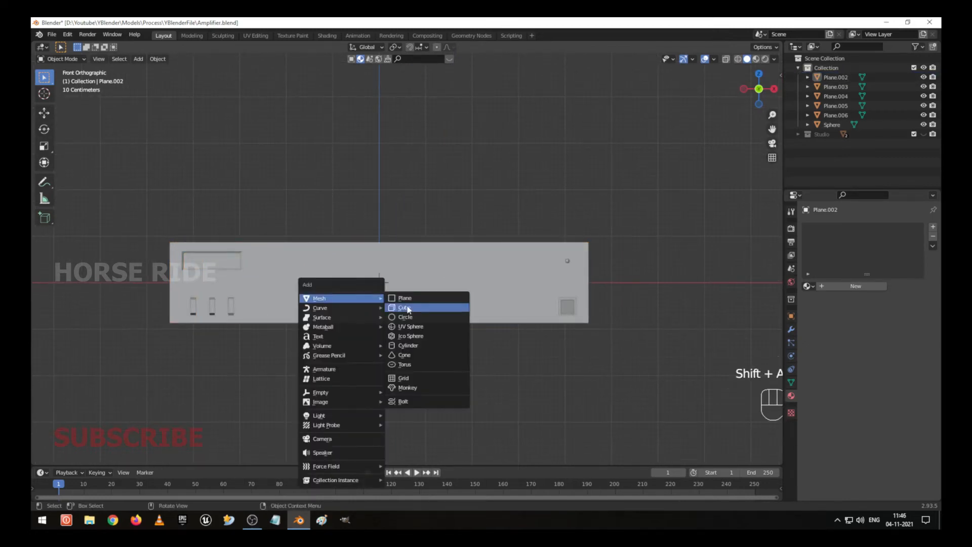
left_click(423, 321)
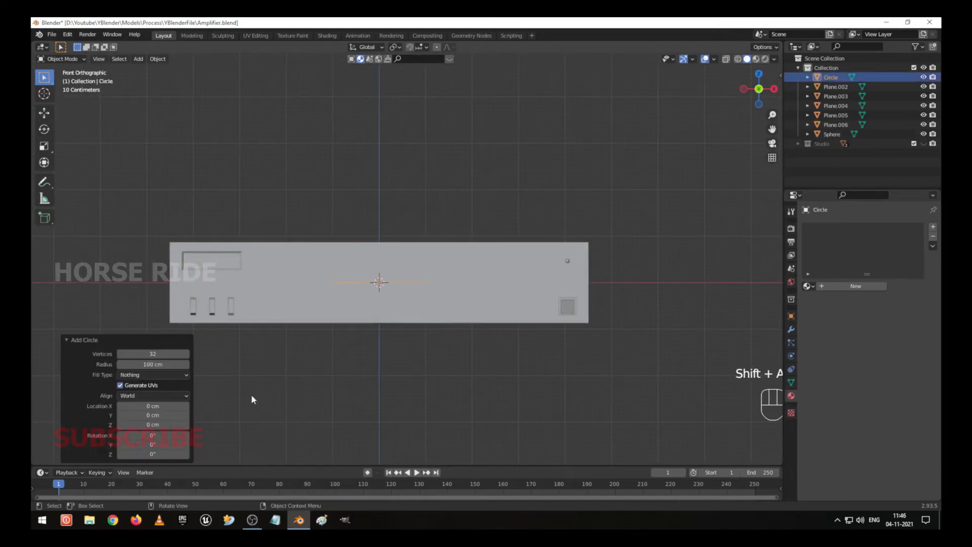
left_click(145, 396)
left_click(152, 407)
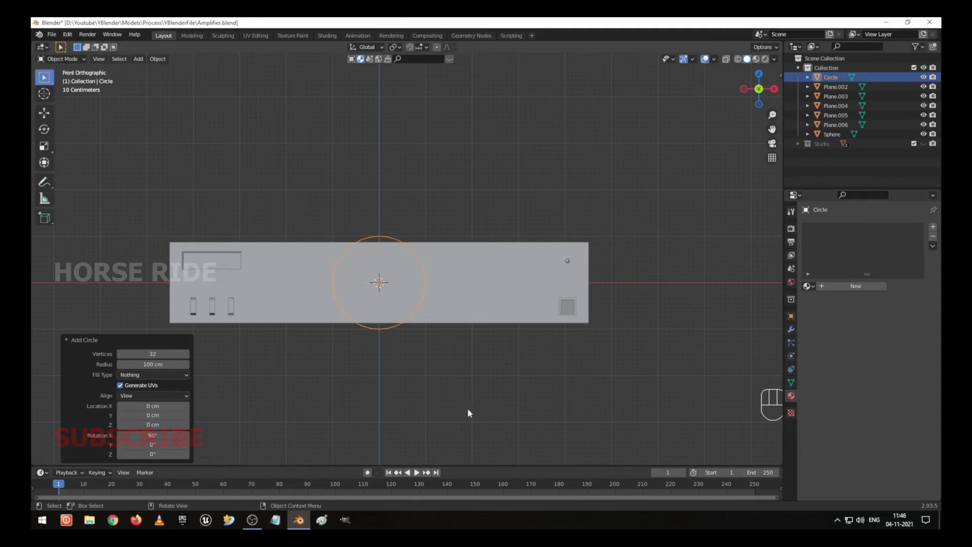
Step: Scale the circle to about 0.23 and move it about -39.8 cm along Z and -110.2 cm along X
key("s")
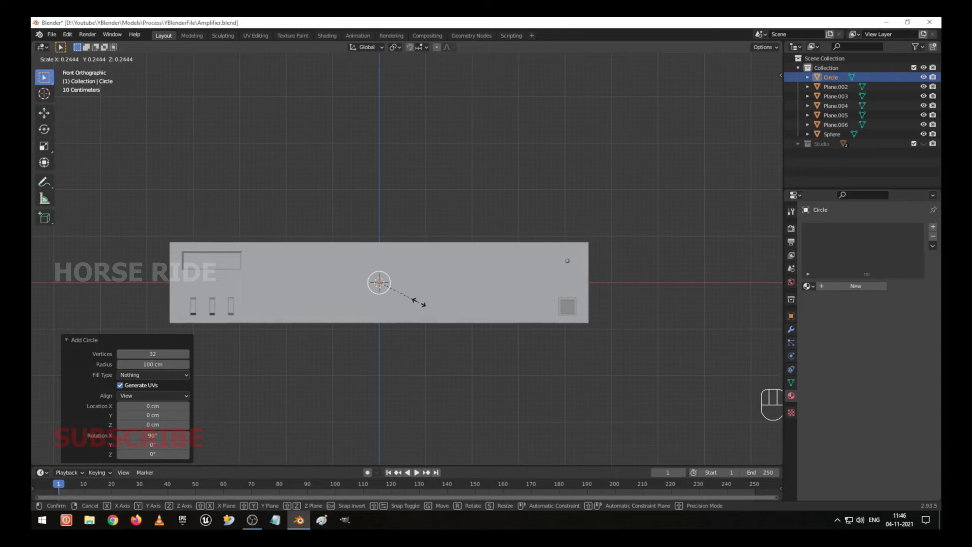
left_click(417, 301)
key("g")
key("z")
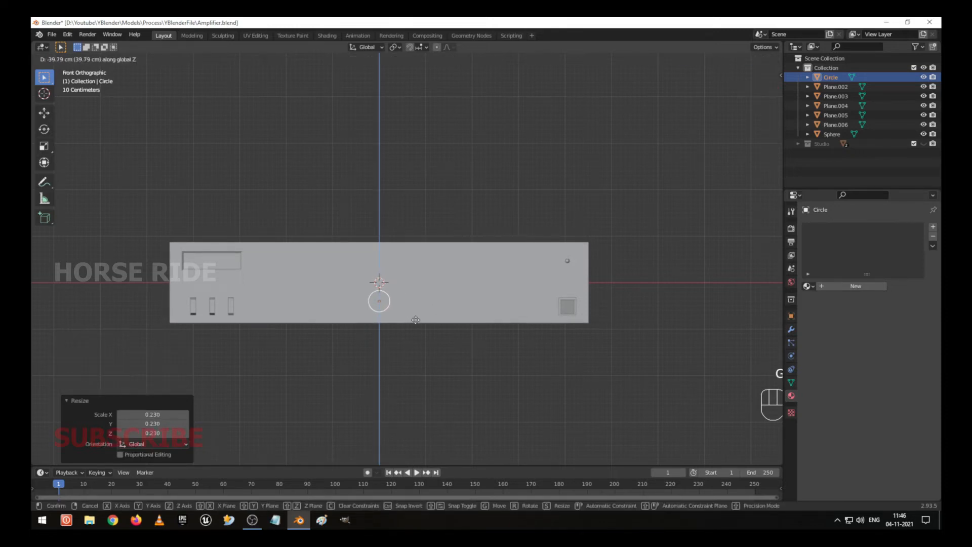
left_click(415, 320)
key("g")
key("x")
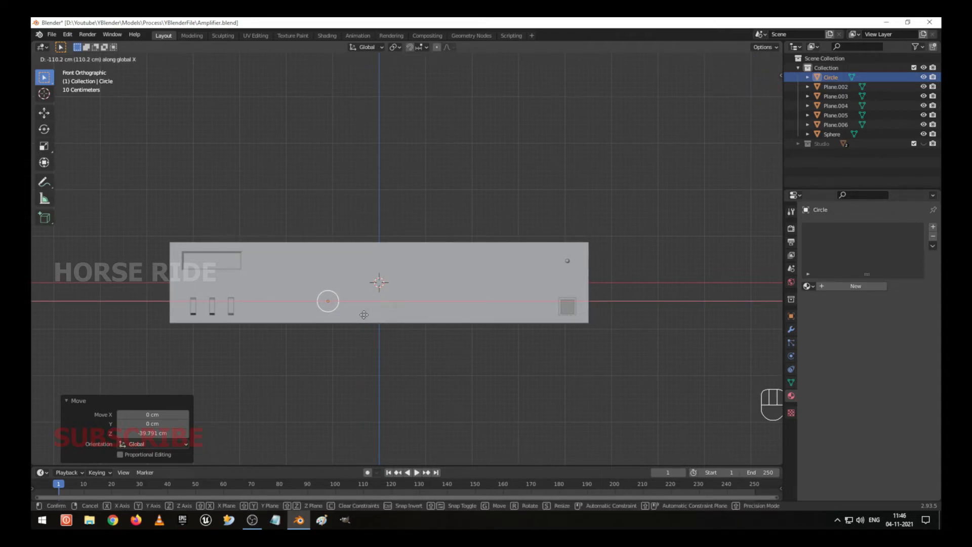
left_click(364, 316)
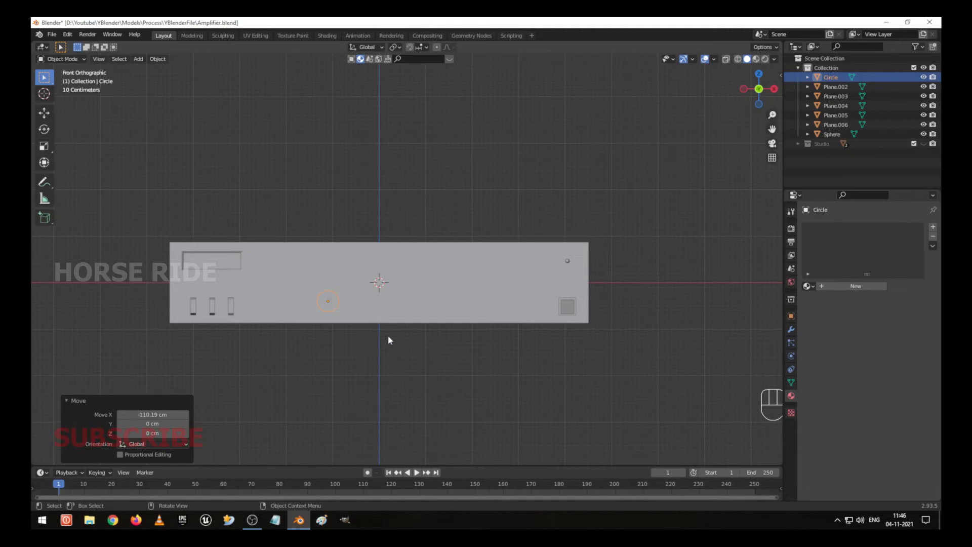
Step: Undo the circle's two moves, its scaling and its creation
key("ctrl+z")
key("ctrl+z")
key("ctrl+z")
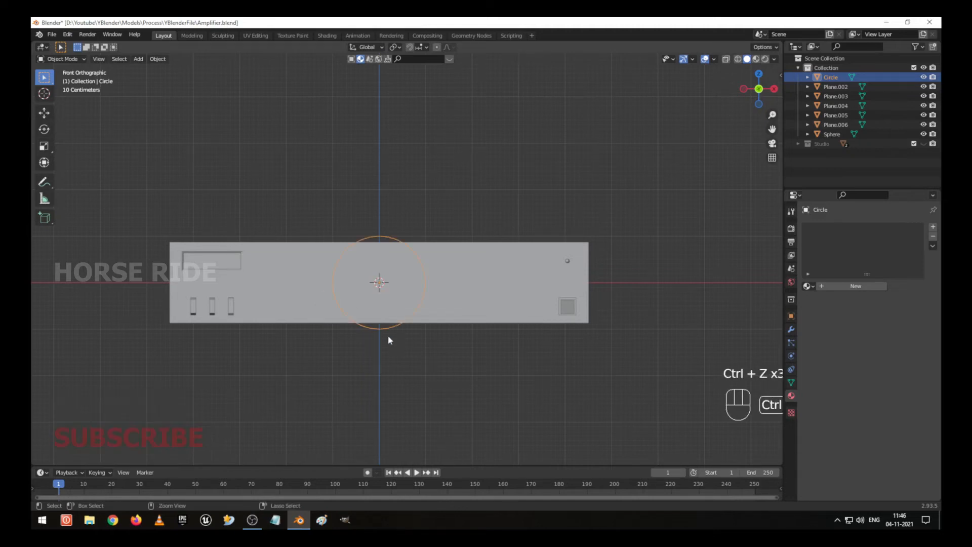
key("ctrl+z")
Step: Save the file, then select the three-button object and all of its faces in Edit Mode
key("ctrl+s")
key("ctrl+s")
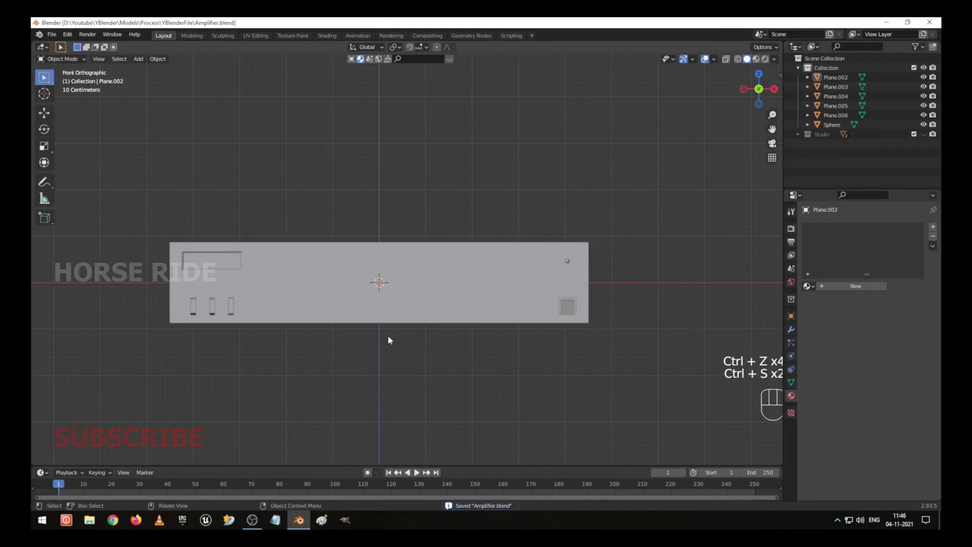
middle_click_drag(440, 257, 441, 279, "shift")
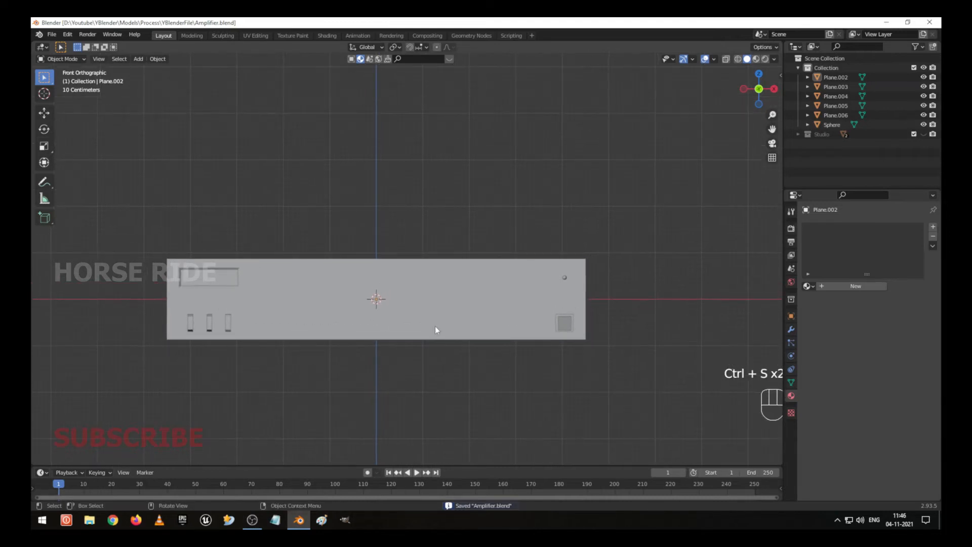
scroll(435, 330, "up", 2)
middle_click_drag(434, 329, 294, 325, "shift")
left_click(365, 296)
left_click(298, 329)
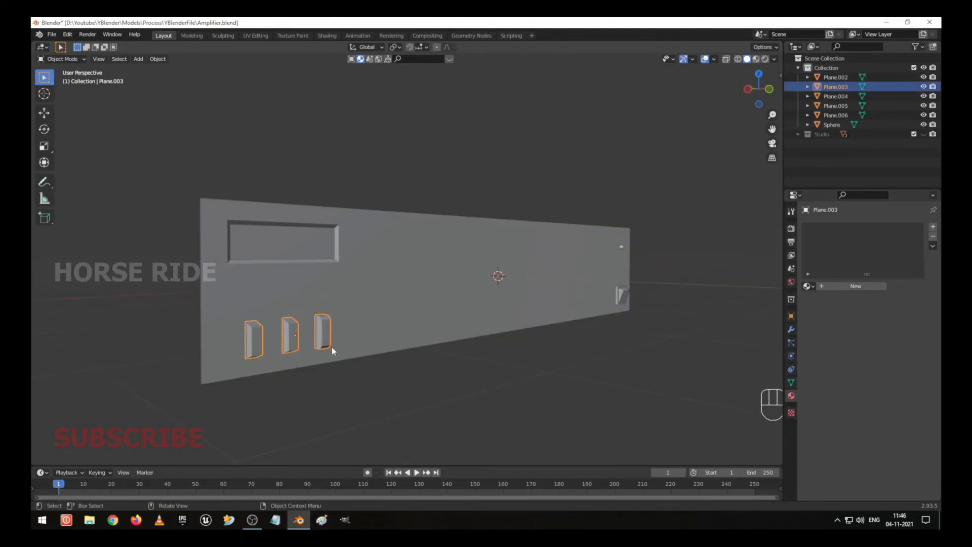
key("Tab")
key("a")
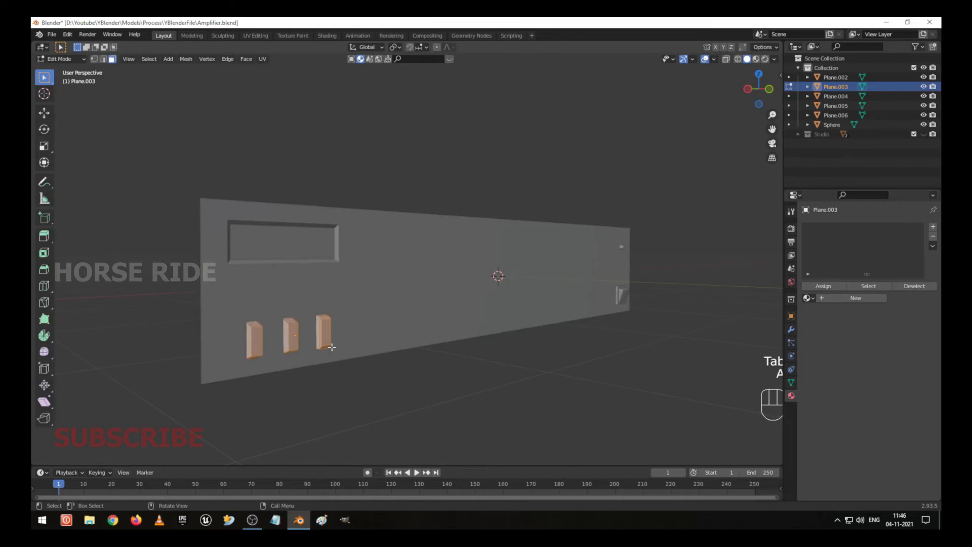
key("Tab")
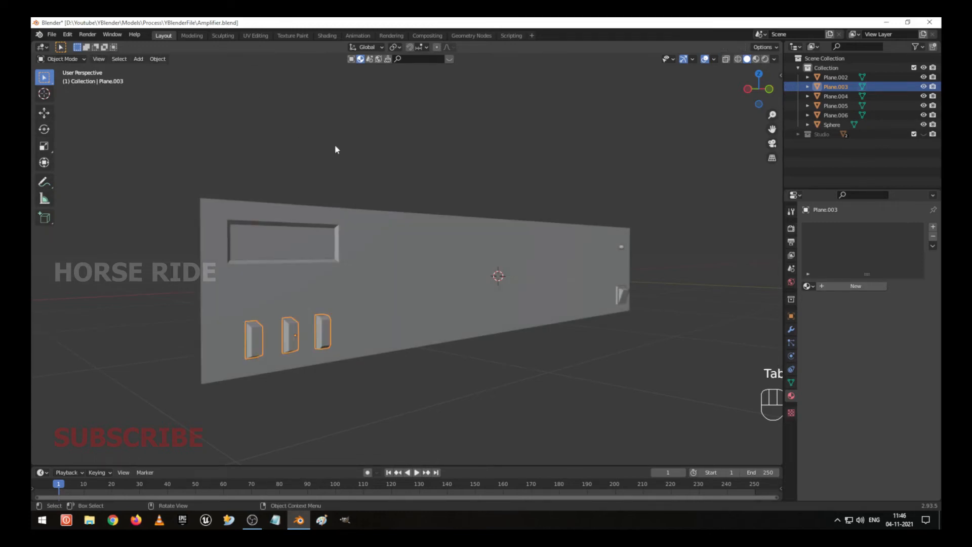
Step: Switch to the UV Editing workspace and try a standard Unwrap on all faces of the three-button object
left_click(255, 36)
middle_click_drag(561, 274, 684, 254)
scroll(577, 270, "up", 4)
key("Tab")
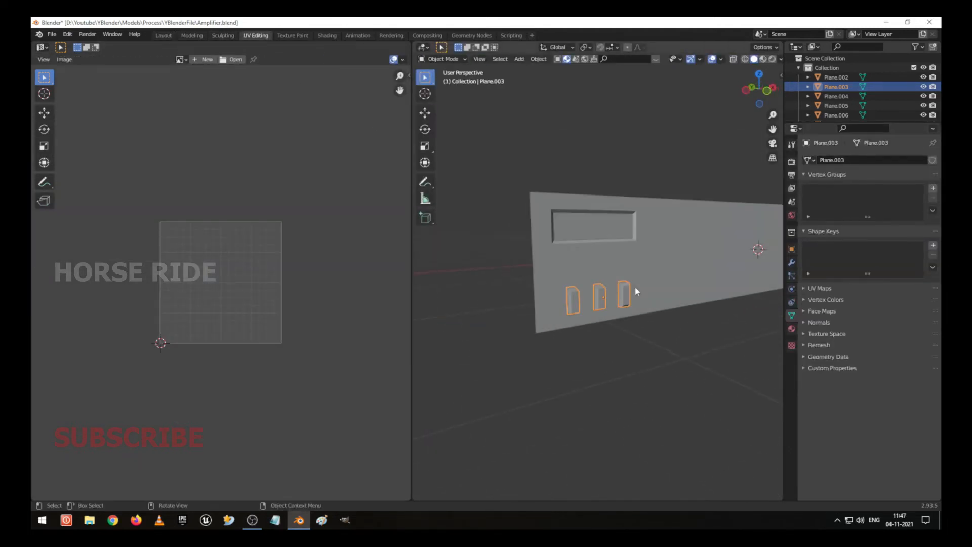
key("Tab")
key("u")
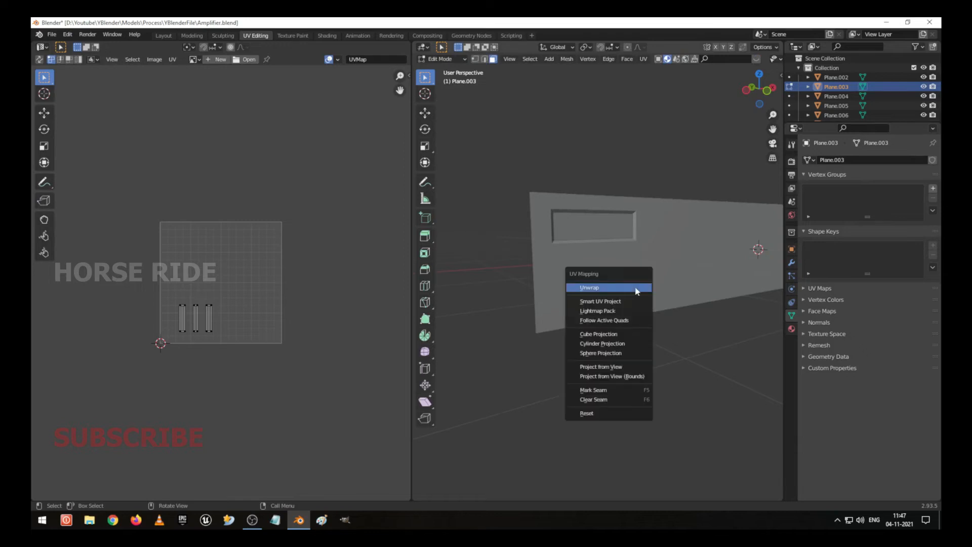
left_click(637, 291)
Step: Unwrap all faces of the three-button object with Smart UV Project at its default settings
scroll(566, 324, "up", 3)
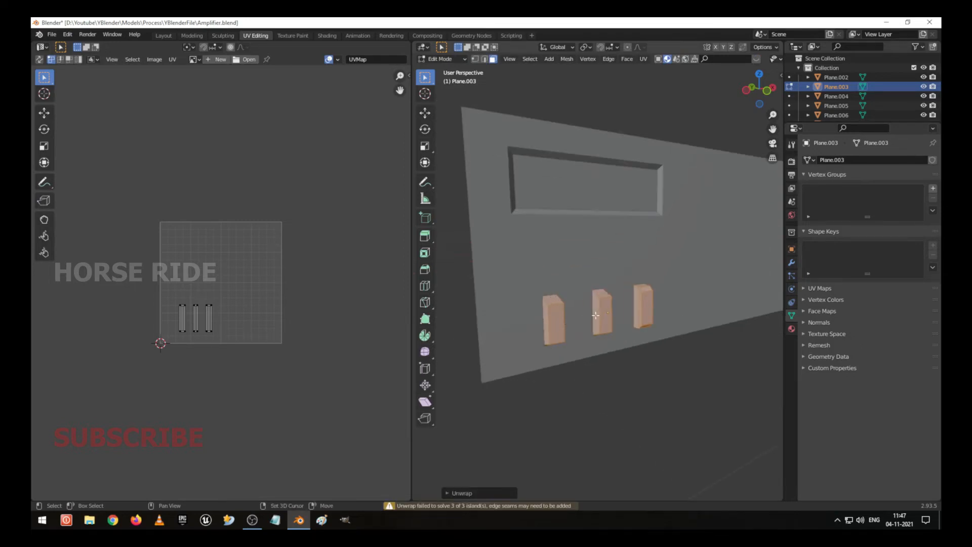
key("u")
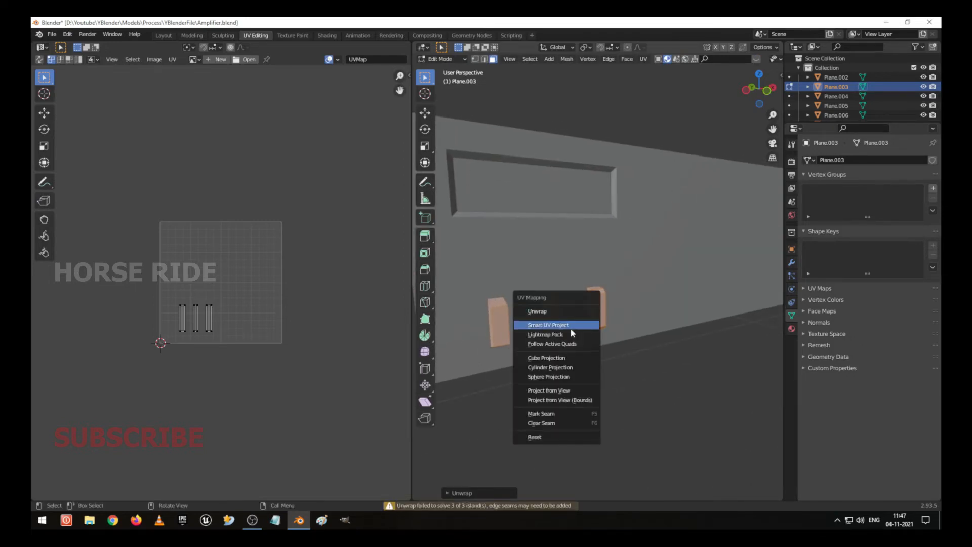
left_click(569, 327)
left_click(570, 406)
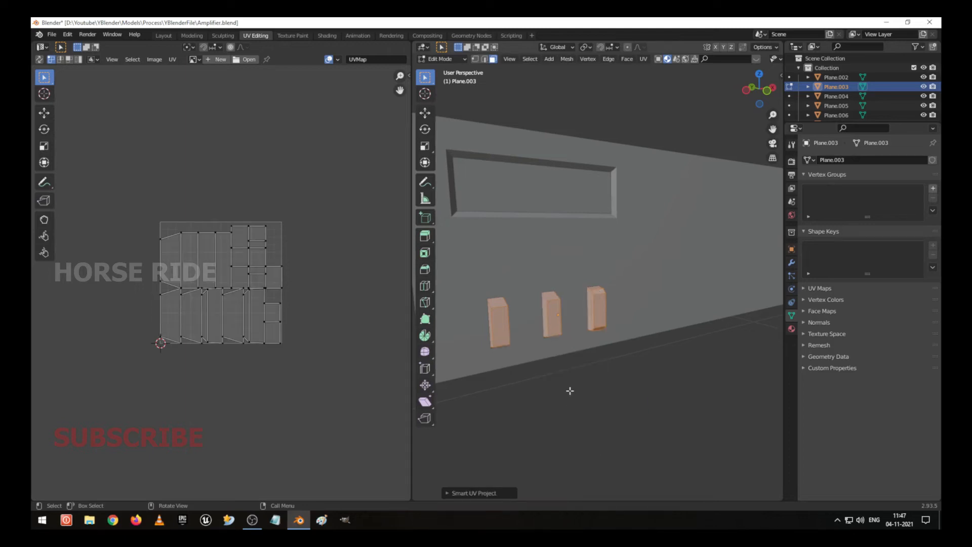
Step: Unwrap all faces of the square button at the plate's far end with Smart UV Project, using a 66° angle limit and zero island margin
scroll(575, 303, "down", 5)
middle_click_drag(623, 298, 425, 325, "shift")
left_click(651, 299)
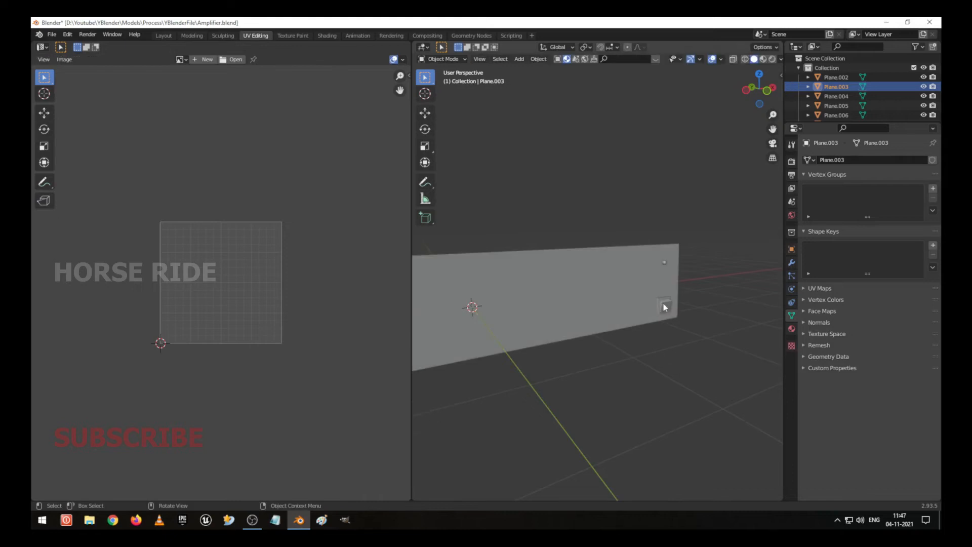
left_click(663, 306)
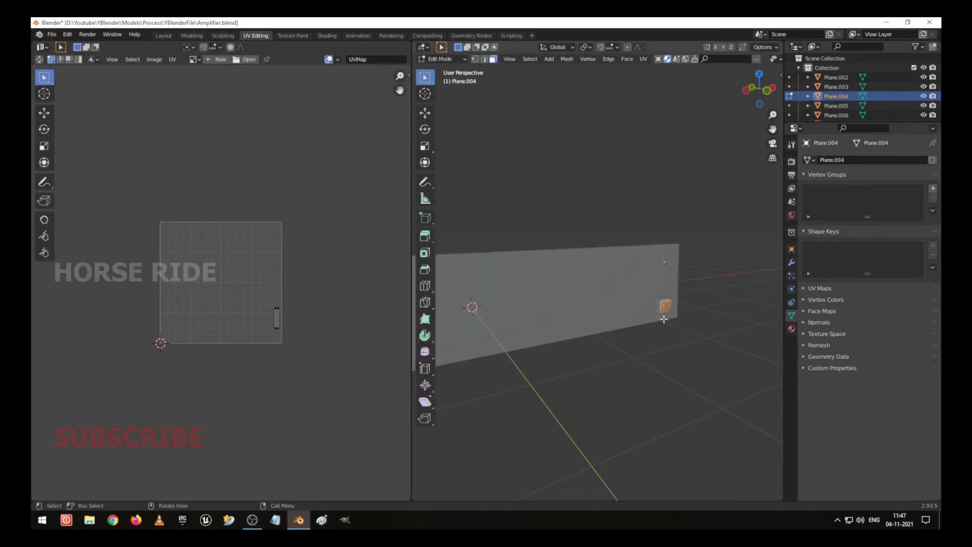
key("u")
left_click(664, 323)
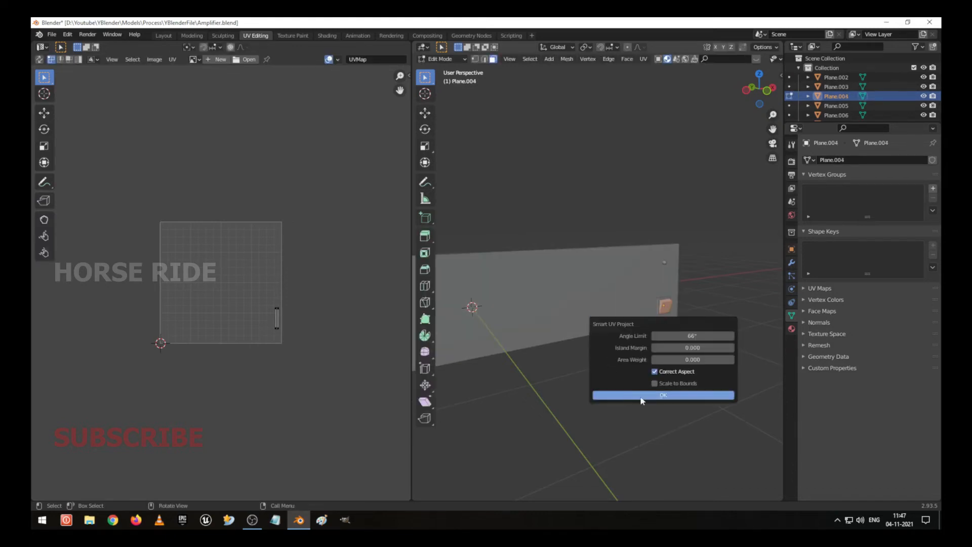
left_click(639, 398)
middle_click_drag(636, 369, 648, 333)
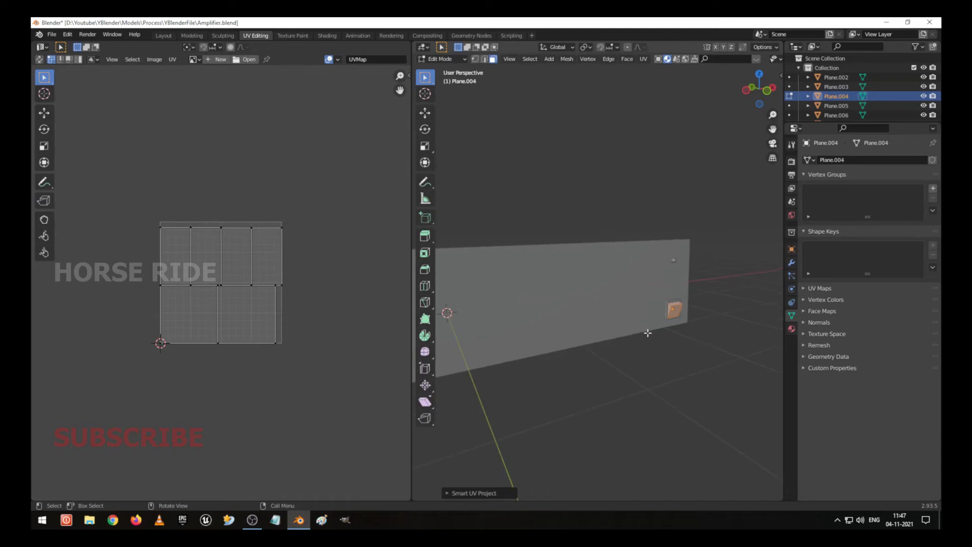
key("Tab")
Step: Unwrap all faces of the frame around the square button with Smart UV Project, finishing in Object Mode
left_click(673, 305)
key("Tab")
key("a")
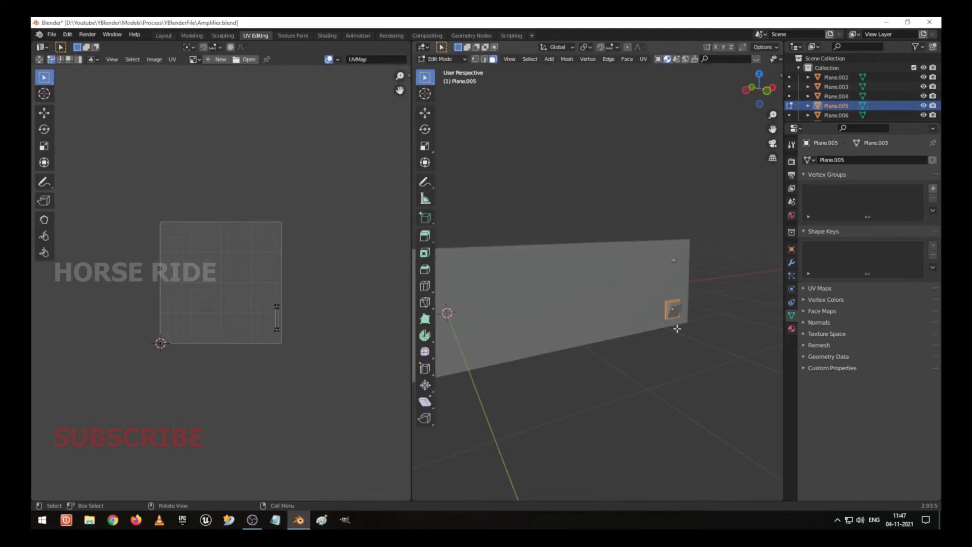
key("u")
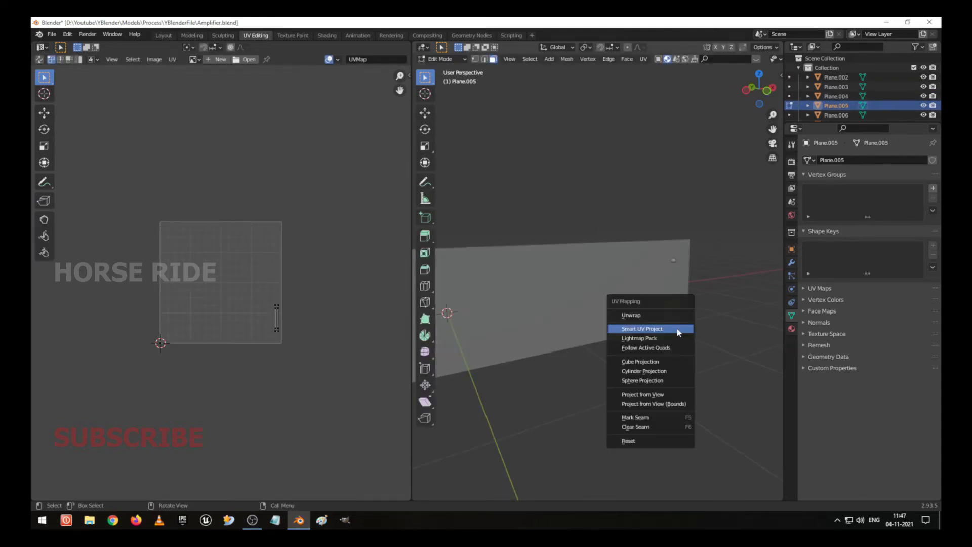
left_click(679, 329)
left_click(647, 404)
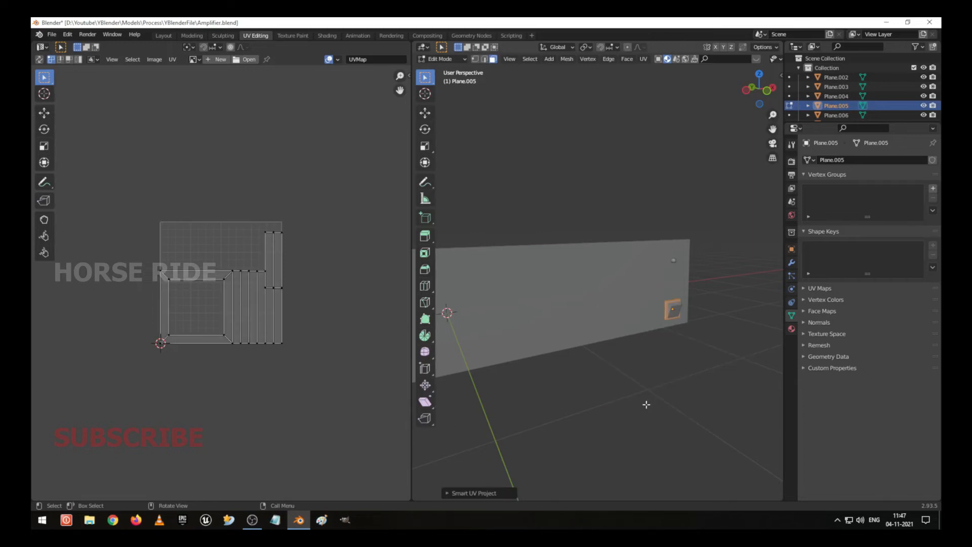
middle_click_drag(647, 404, 610, 306)
key("Tab")
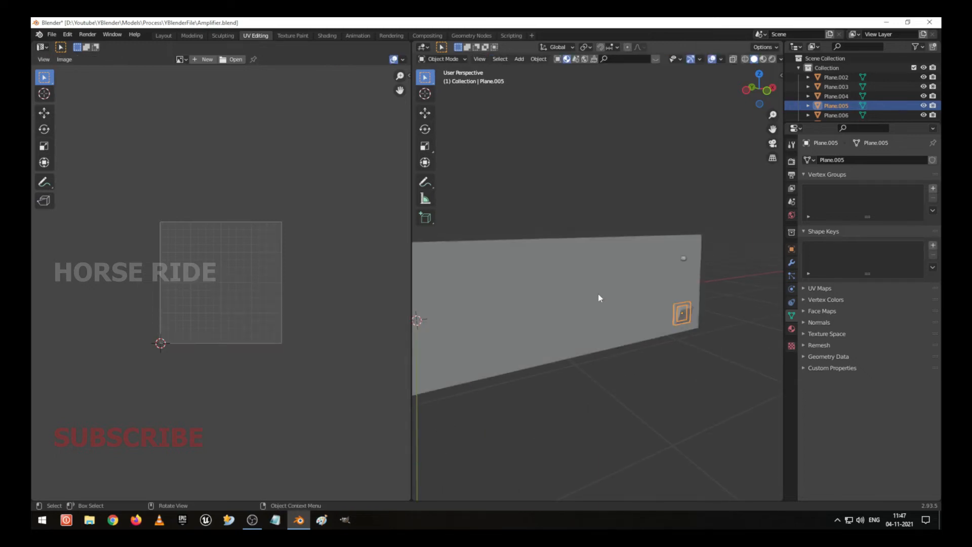
Step: Select the large front plate and unwrap all of its faces with Smart UV Project
left_click(598, 293)
scroll(597, 294, "down", 3)
middle_click_drag(540, 277, 622, 253)
key("Tab")
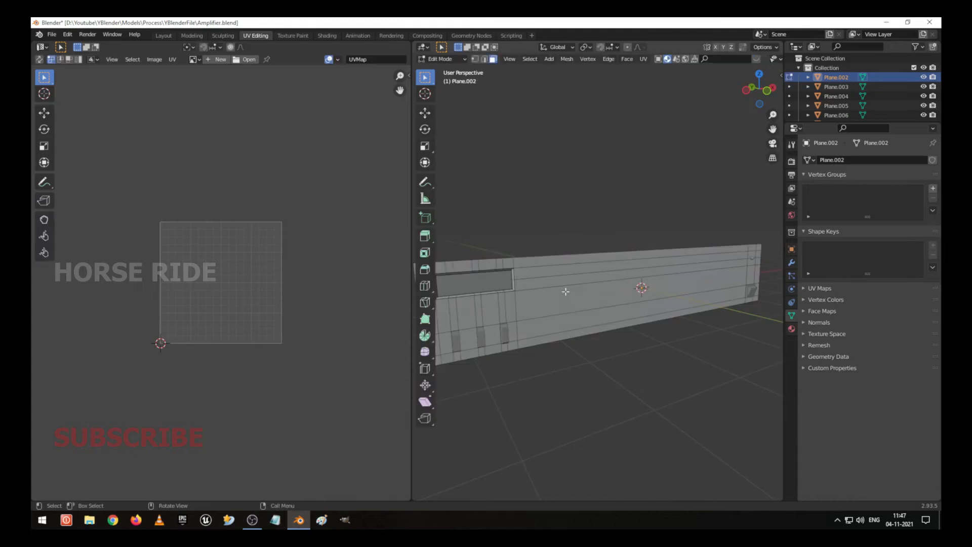
key("a")
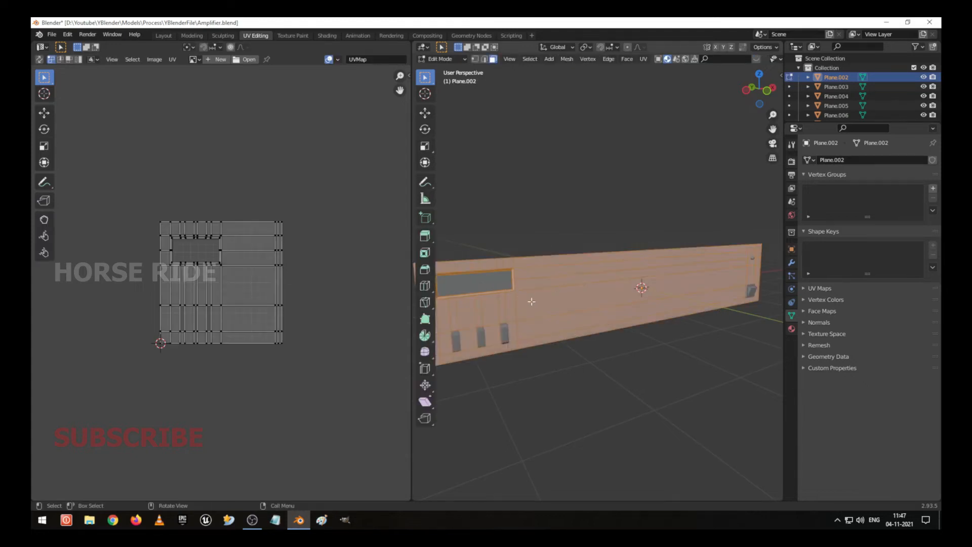
key("u")
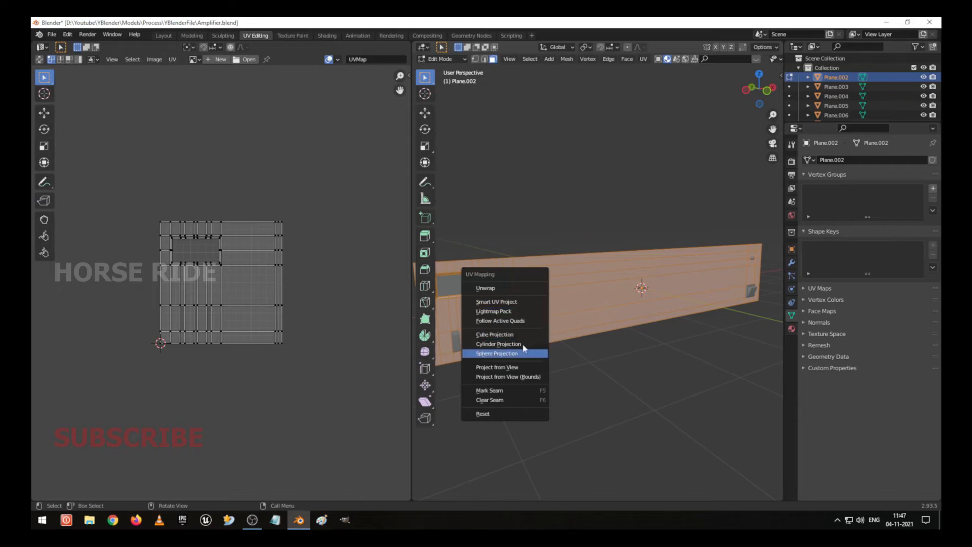
left_click(531, 301)
left_click(551, 376)
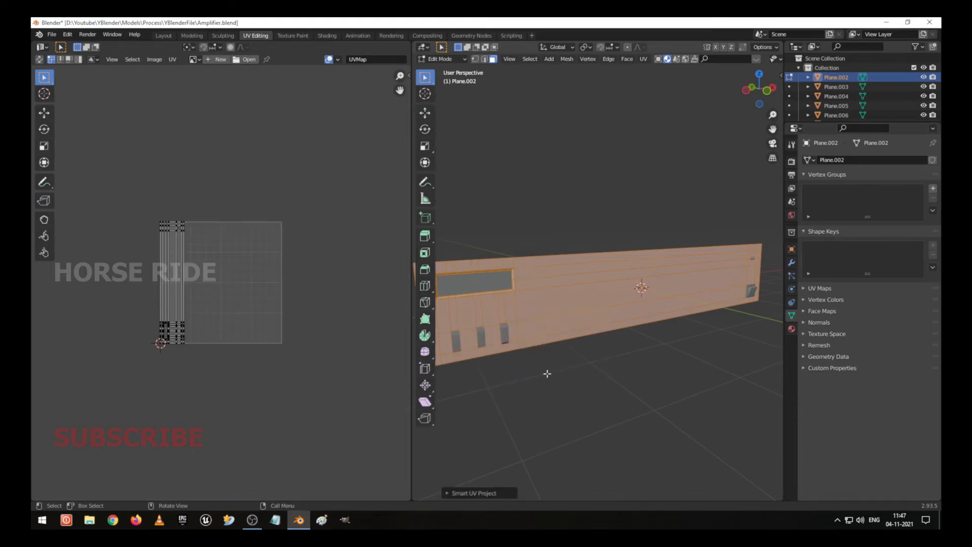
Step: Select the plate's long middle face and extend the selection to all linked faces
left_click(578, 303)
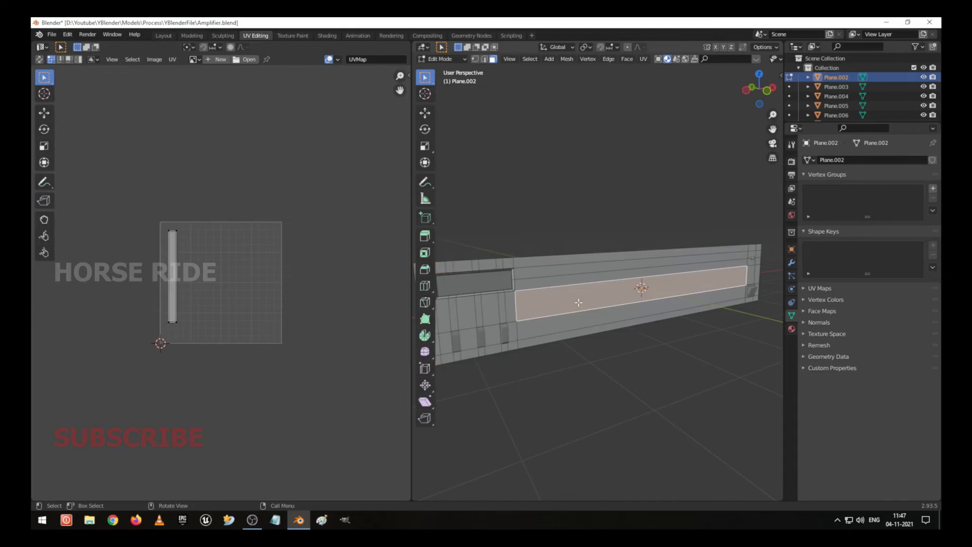
key("ctrl+l")
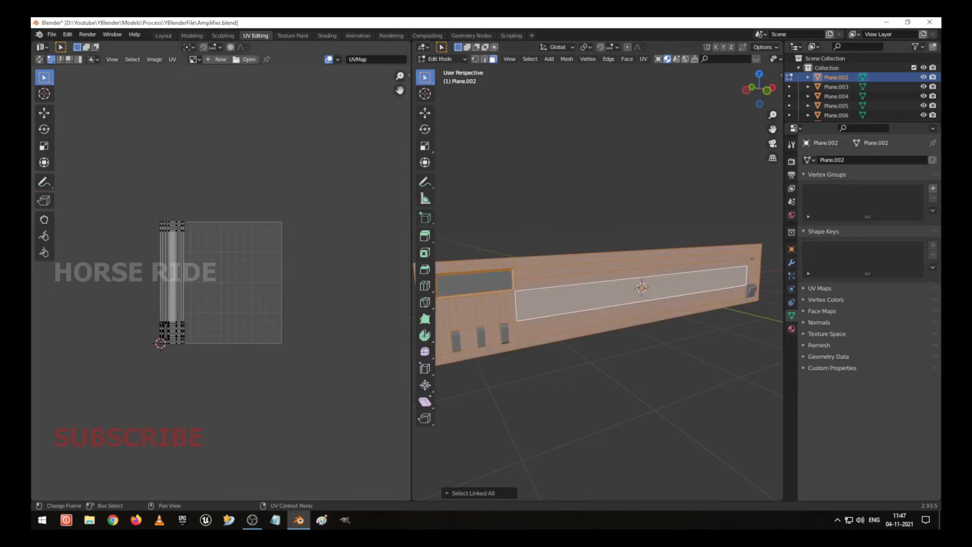
scroll(159, 296, "up", 3)
middle_click_drag(145, 245, 213, 241)
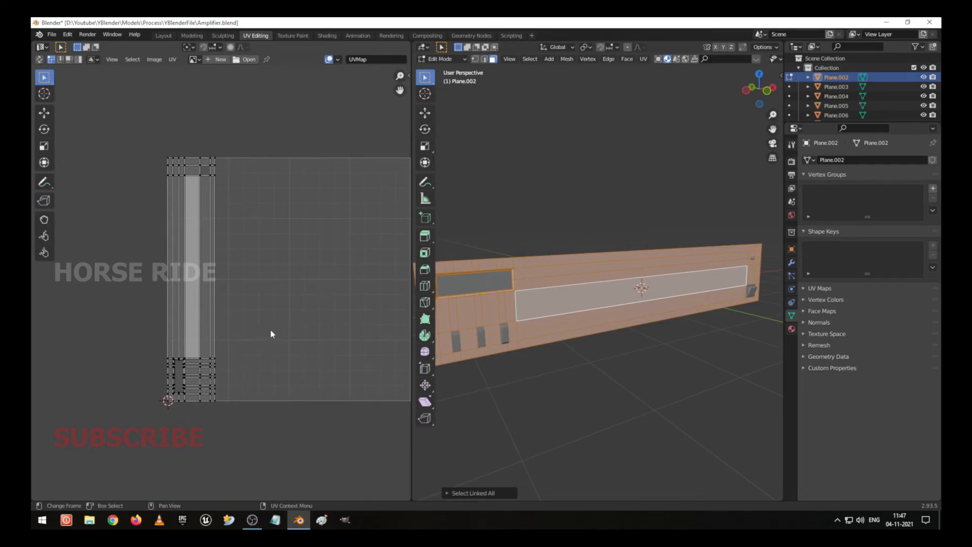
middle_click_drag(291, 293, 193, 283)
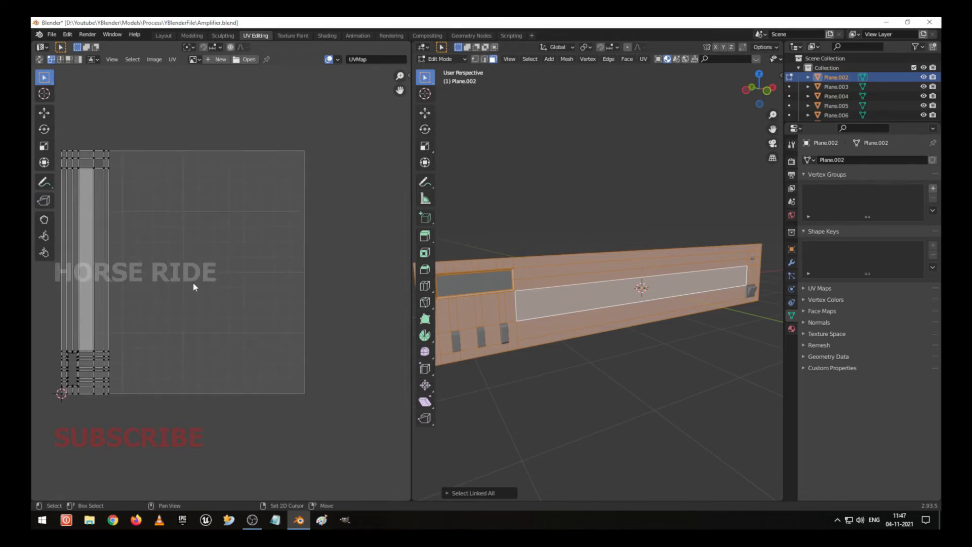
scroll(225, 297, "down", 1)
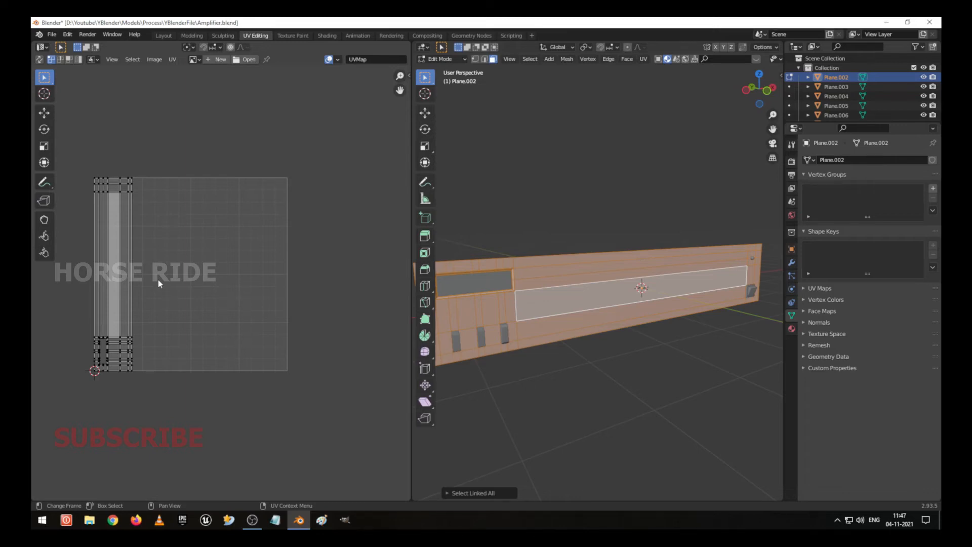
Step: In UV face selection mode, select all of the plate's UVs and rotate the vertical strip to lie horizontally
left_click(111, 262)
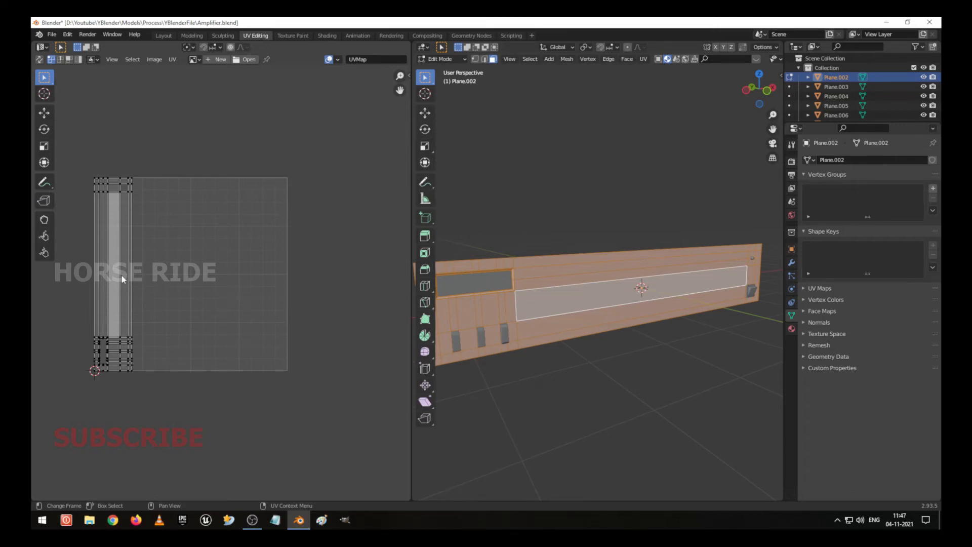
key("3")
left_click(122, 276)
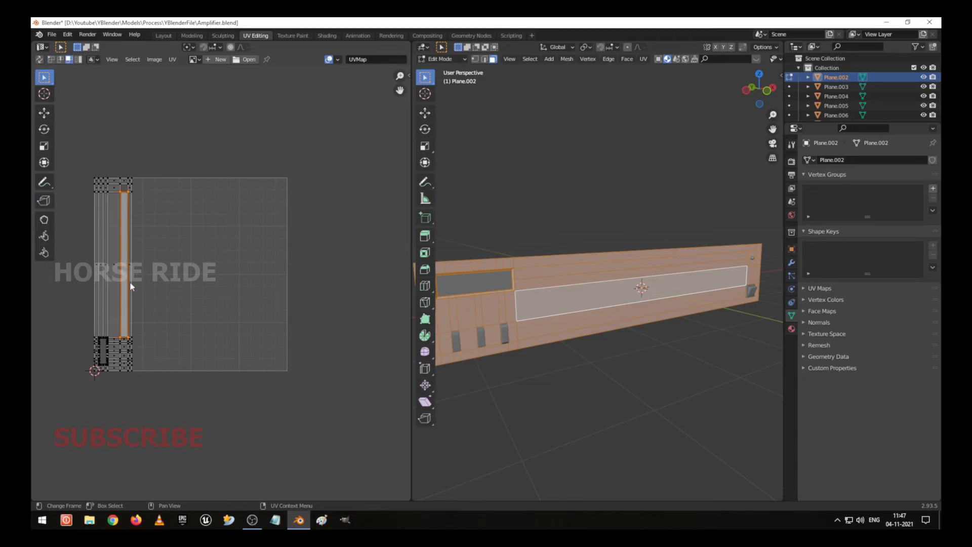
key("a")
key("r")
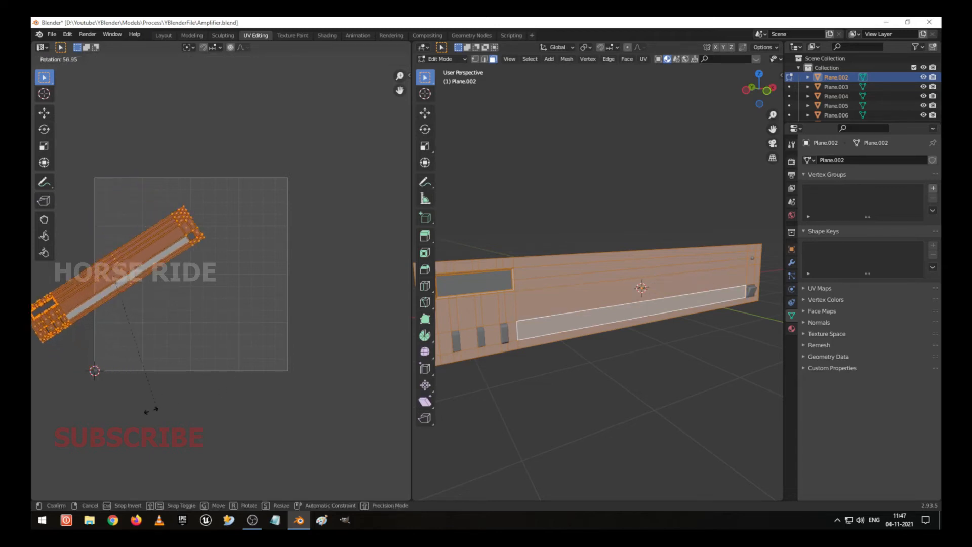
left_click(79, 399)
Step: Move the plate's rotated UV layout so it spans the width of the UV square, around mid-height
key("g")
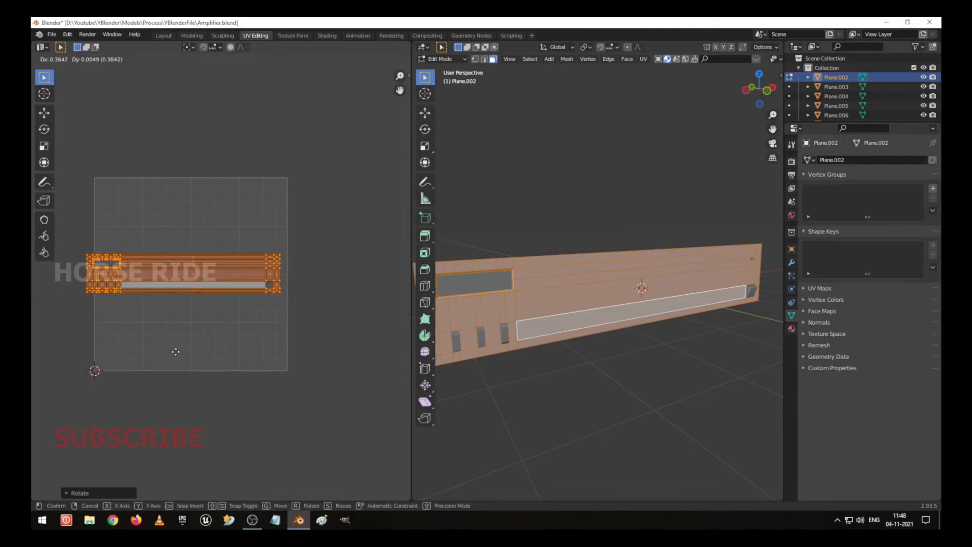
left_click(183, 351)
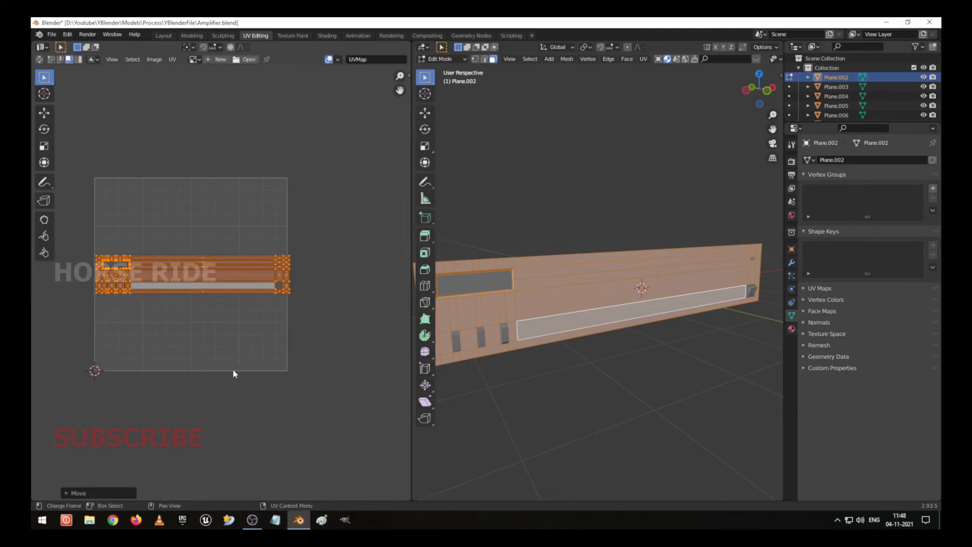
key("r")
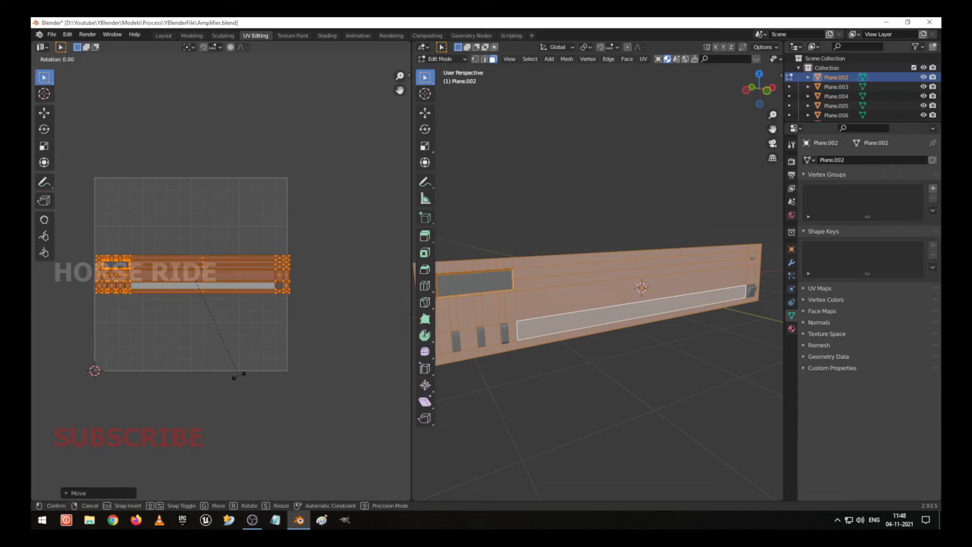
left_click(236, 375)
scroll(203, 322, "up", 1)
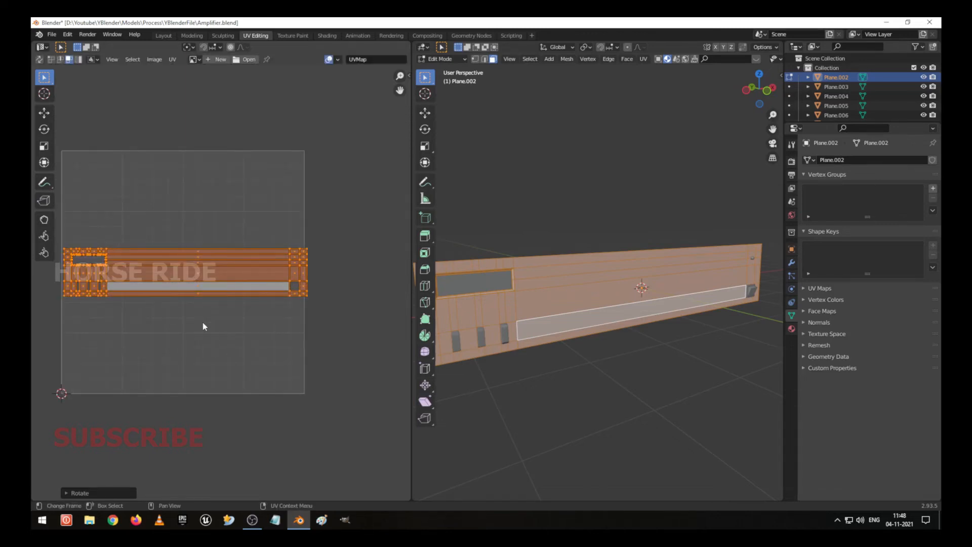
scroll(202, 322, "up", 1)
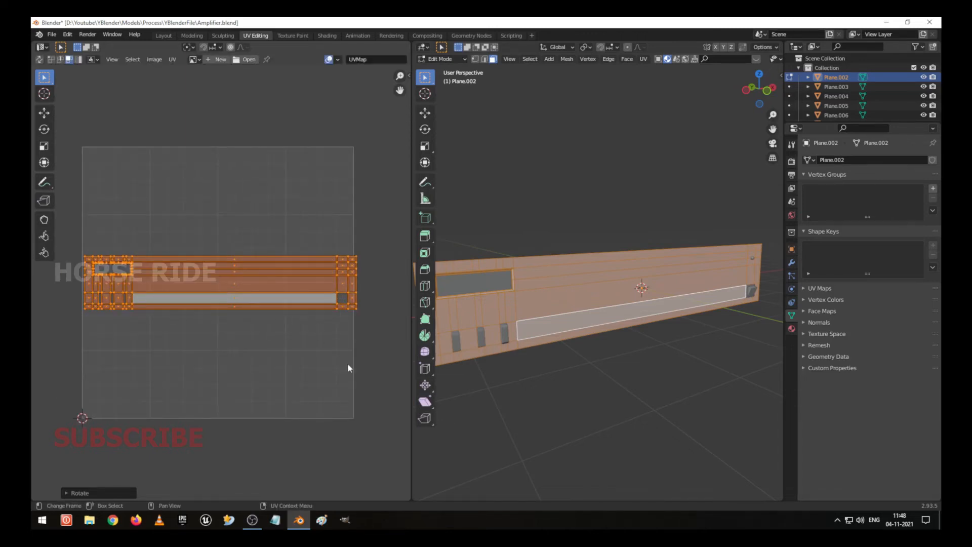
key("g")
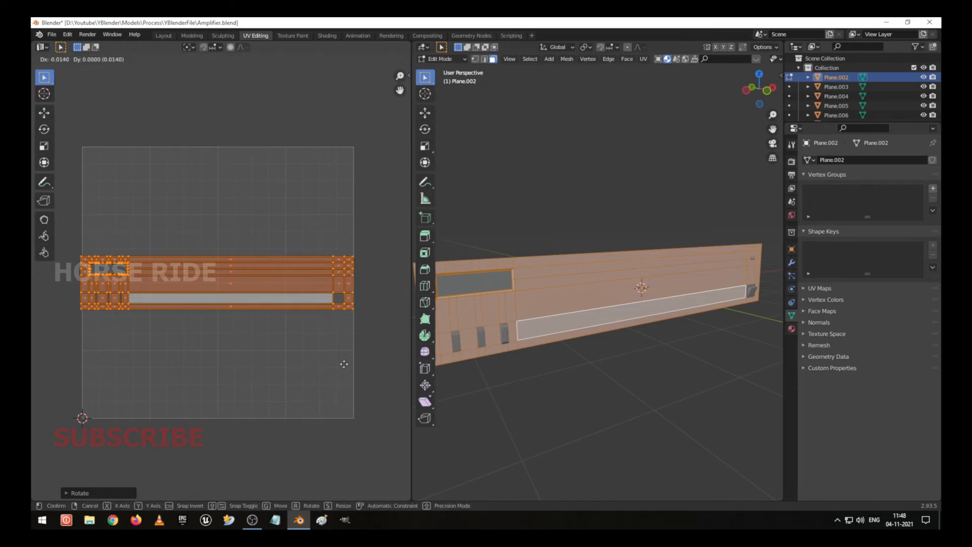
left_click(345, 369)
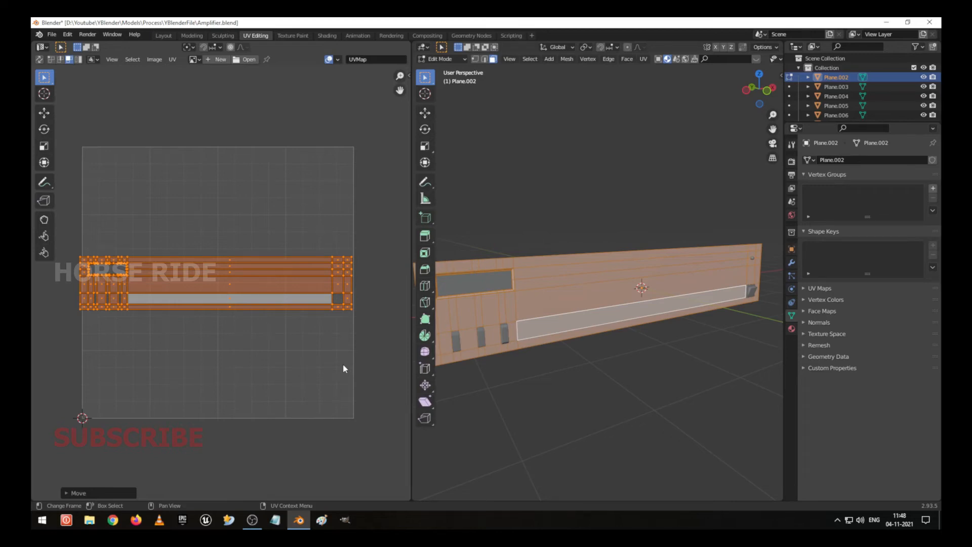
Step: Try mirroring the plate's UV layout along Y and along X, and undo both mirrors
right_click(190, 281)
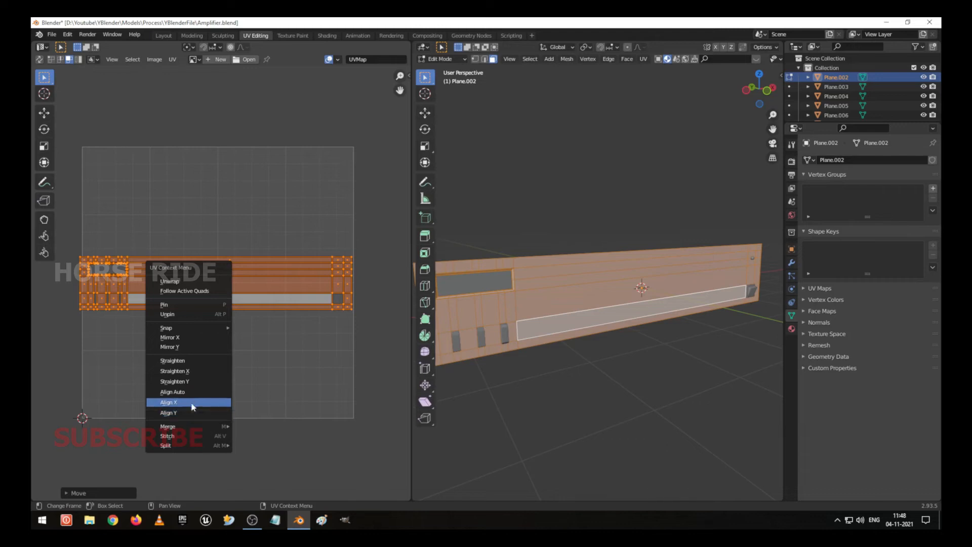
left_click(190, 348)
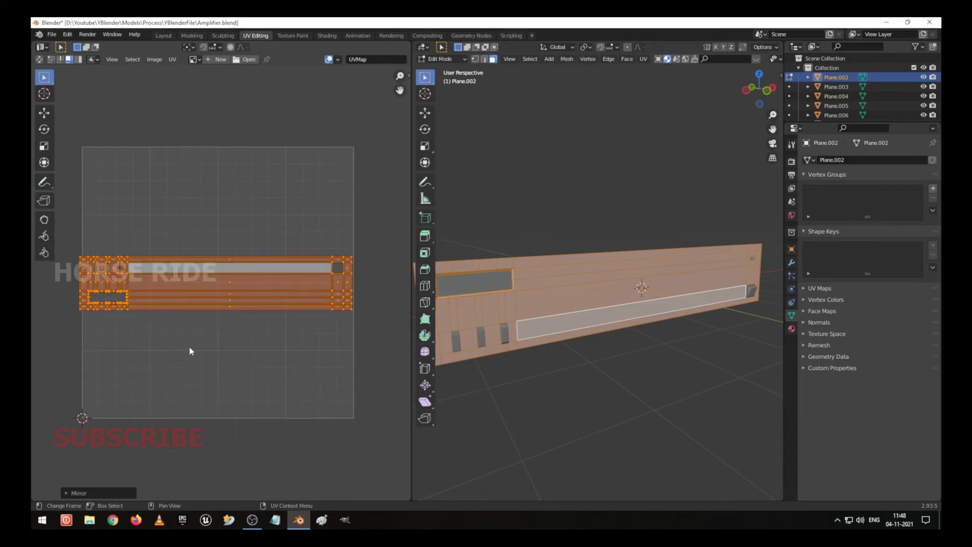
right_click(190, 297)
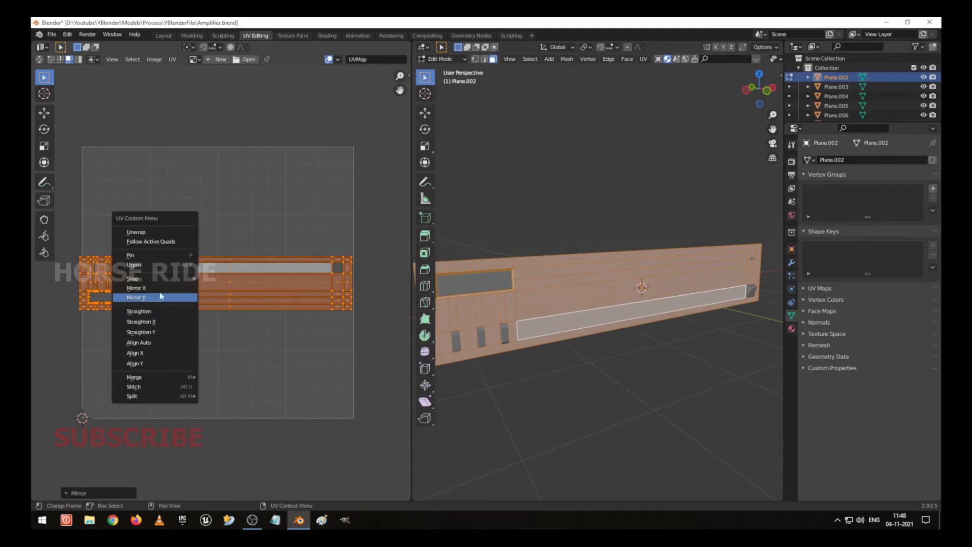
left_click(160, 296)
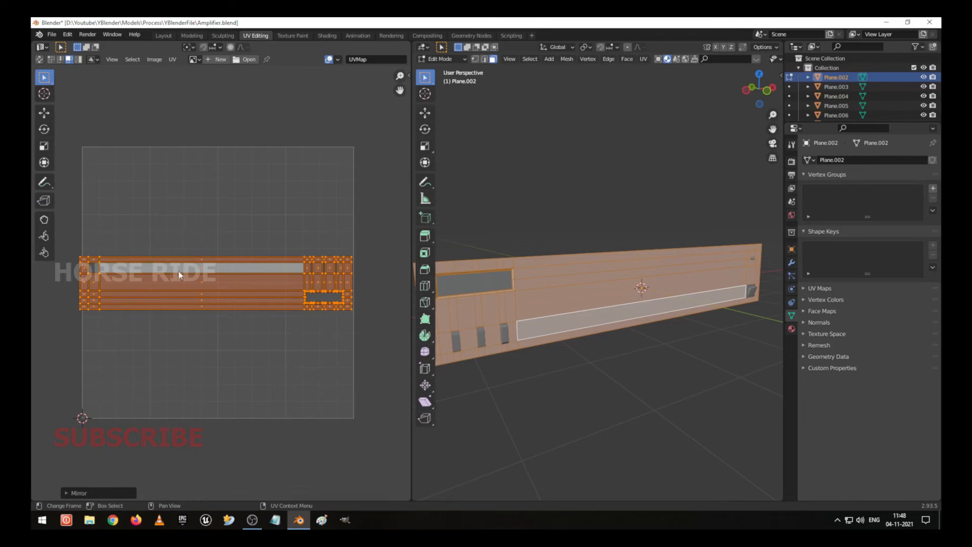
key("ctrl+z")
key("ctrl+z")
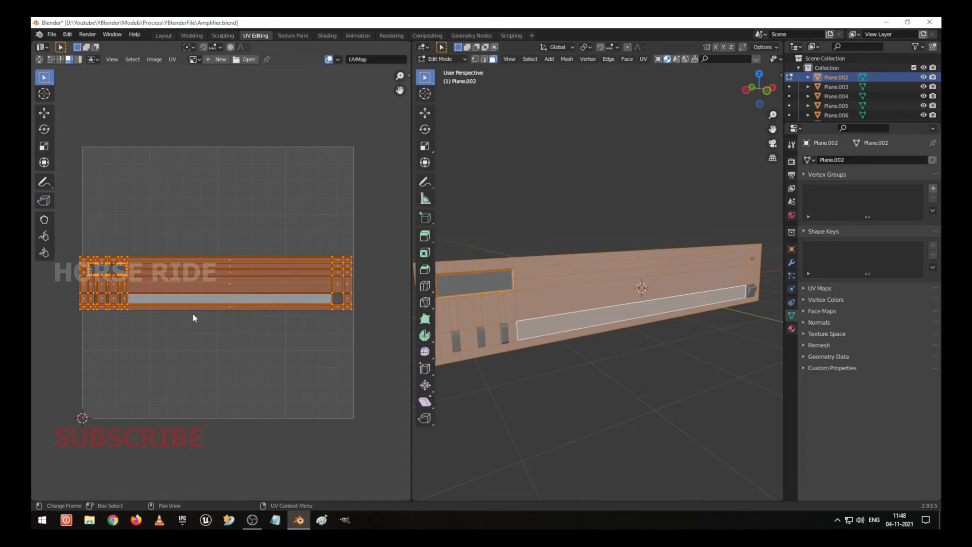
Step: Try aligning the plate's UVs with Align Y, undo it, and deselect the UVs
right_click(187, 279)
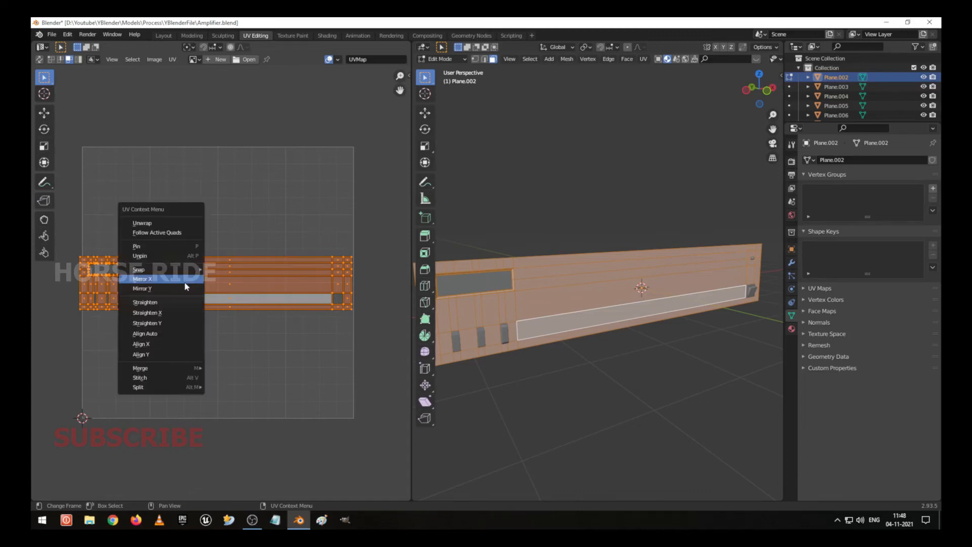
left_click(164, 354)
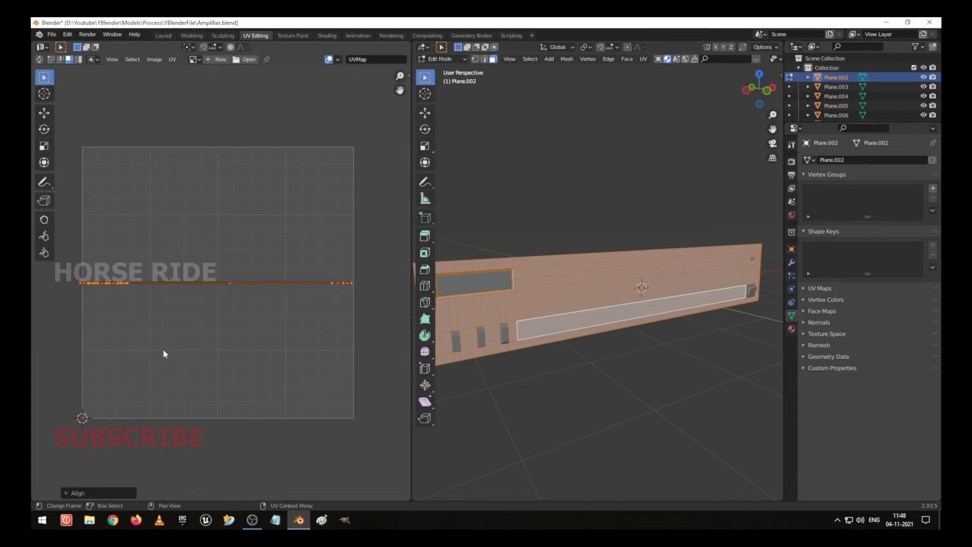
key("ctrl+z")
right_click(160, 258)
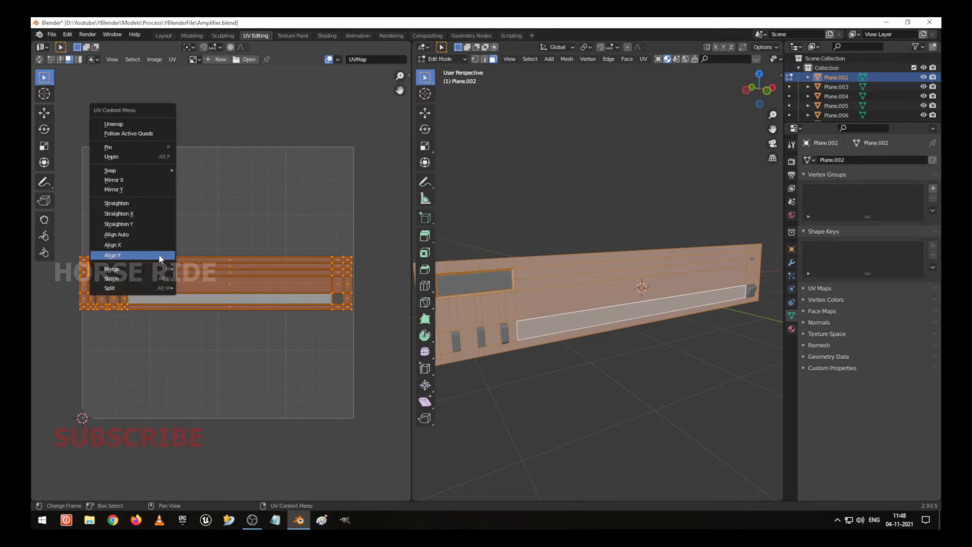
right_click(209, 304)
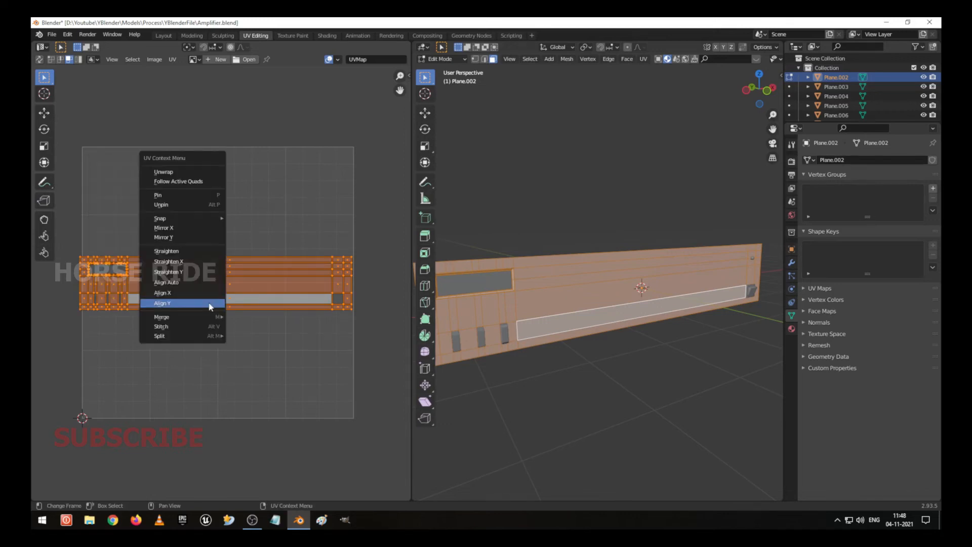
mouse_move(213, 222)
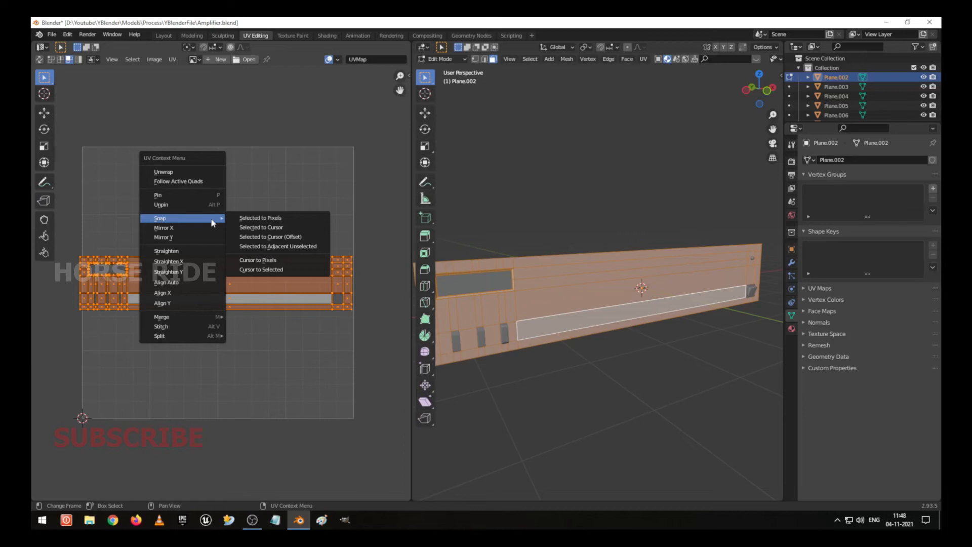
left_click(253, 372)
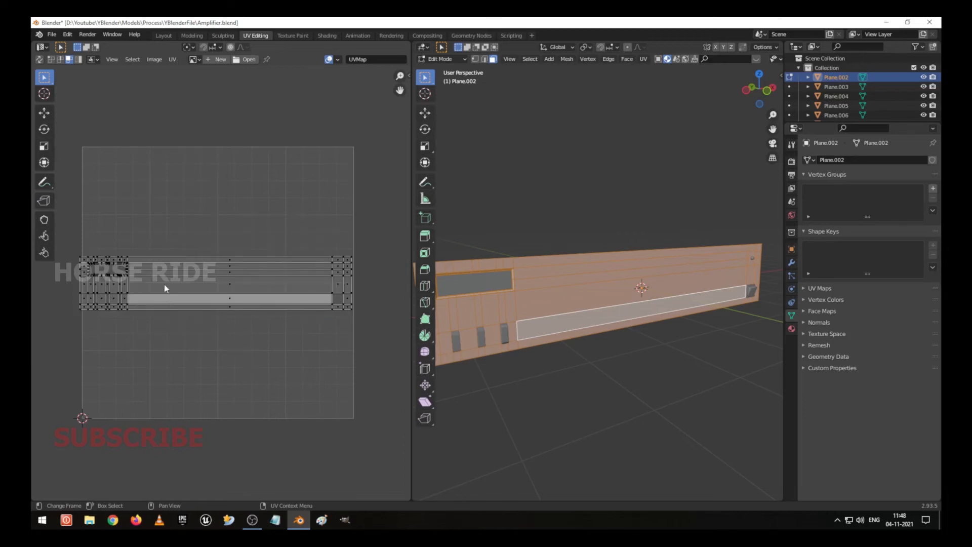
Step: Finish editing the plate's UVs in Object Mode and save the file
scroll(183, 294, "up", 5)
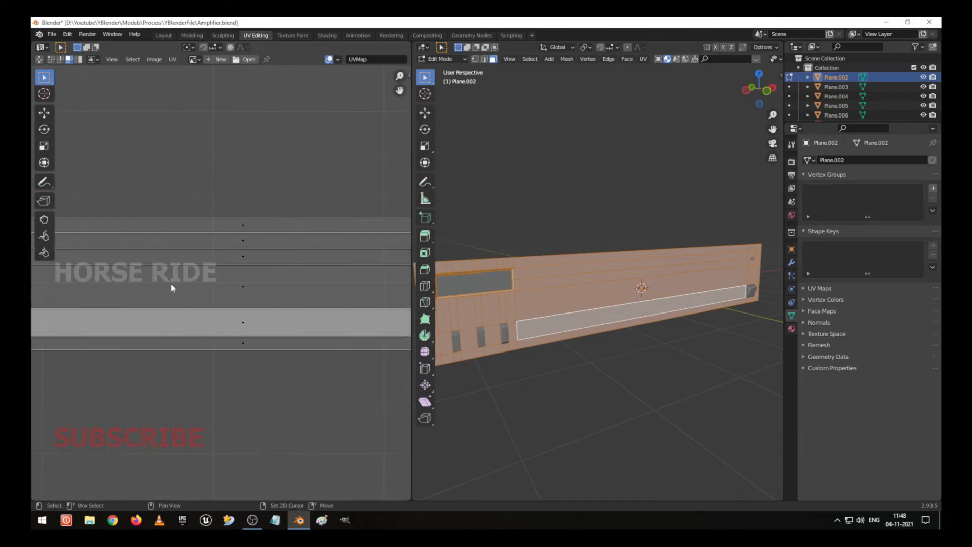
scroll(329, 289, "down", 3)
middle_click_drag(326, 289, 206, 281)
scroll(302, 299, "down", 1)
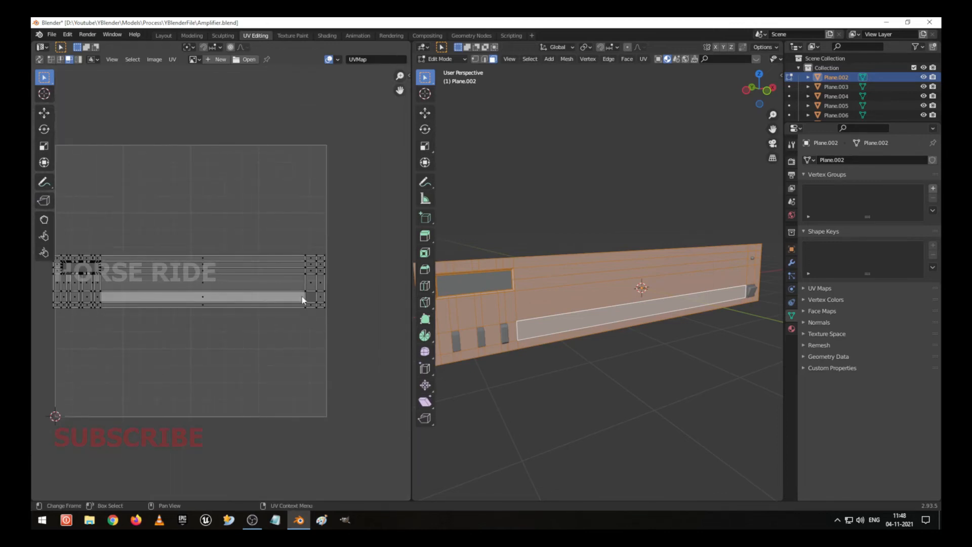
key("Tab")
key("ctrl+s")
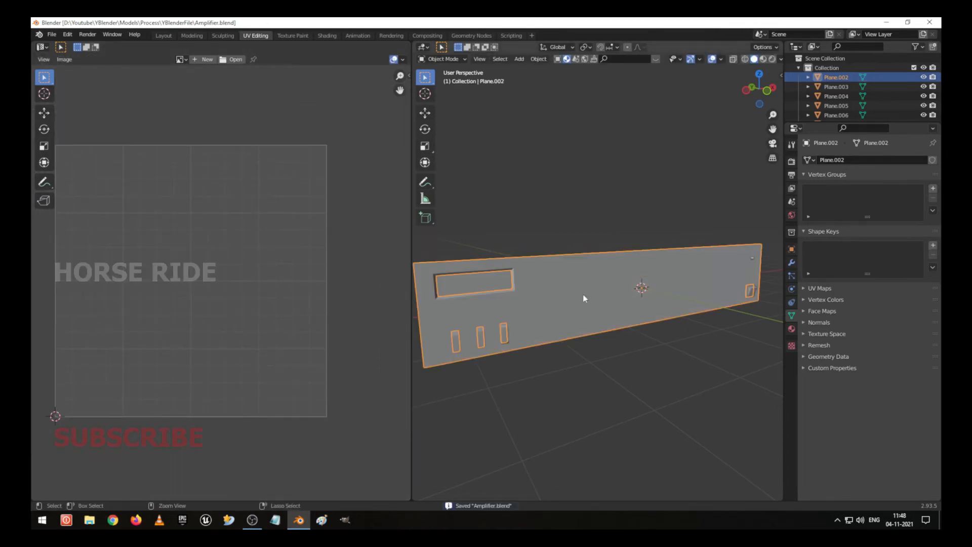
Step: Unwrap the small sphere near the plate's far upper corner using Smart UV Project
middle_click_drag(464, 258, 463, 259)
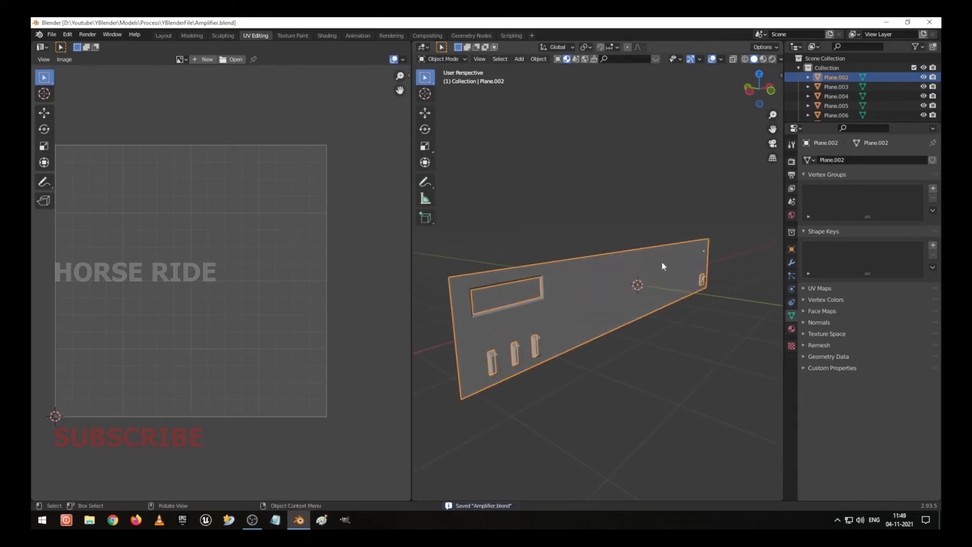
key("Tab")
key("Tab")
left_click(705, 251)
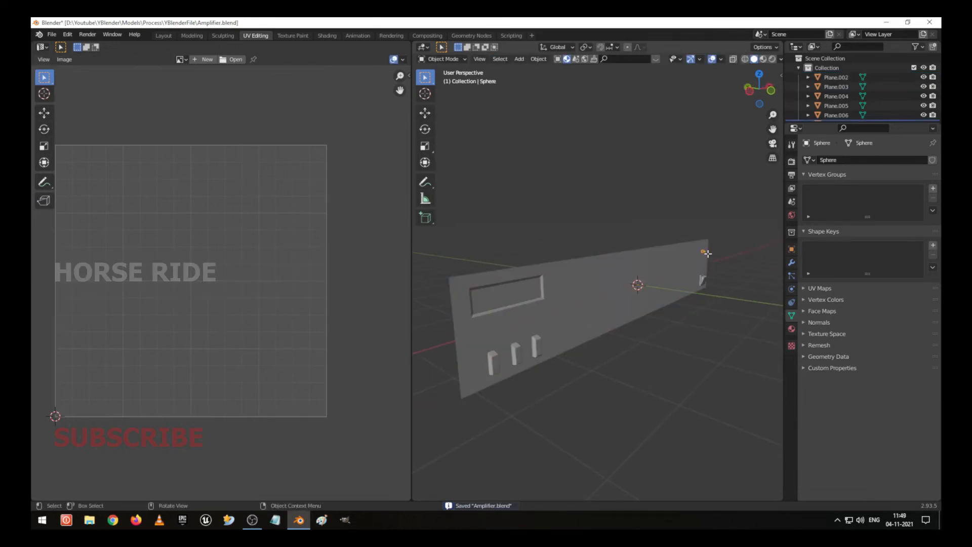
key("Tab")
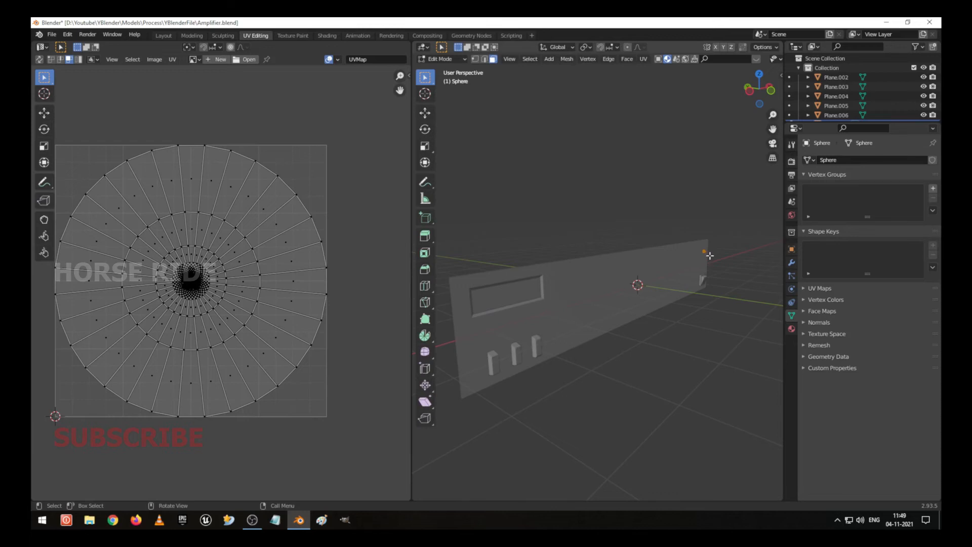
key("u")
left_click(709, 255)
left_click(708, 332)
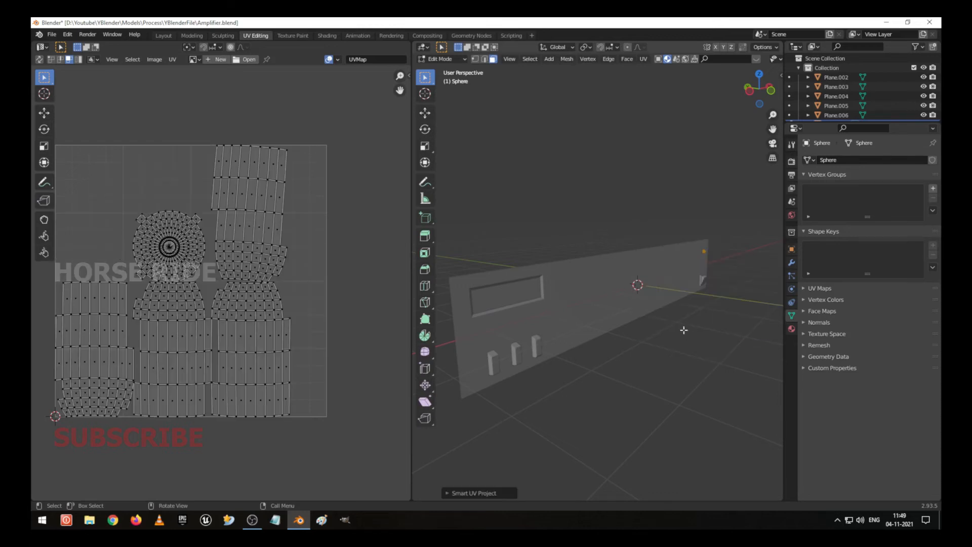
key("Tab")
Step: Mark all four outer border edge loops of the front plate as a seam and return to Object Mode
scroll(551, 324, "up", 4)
left_click(509, 275)
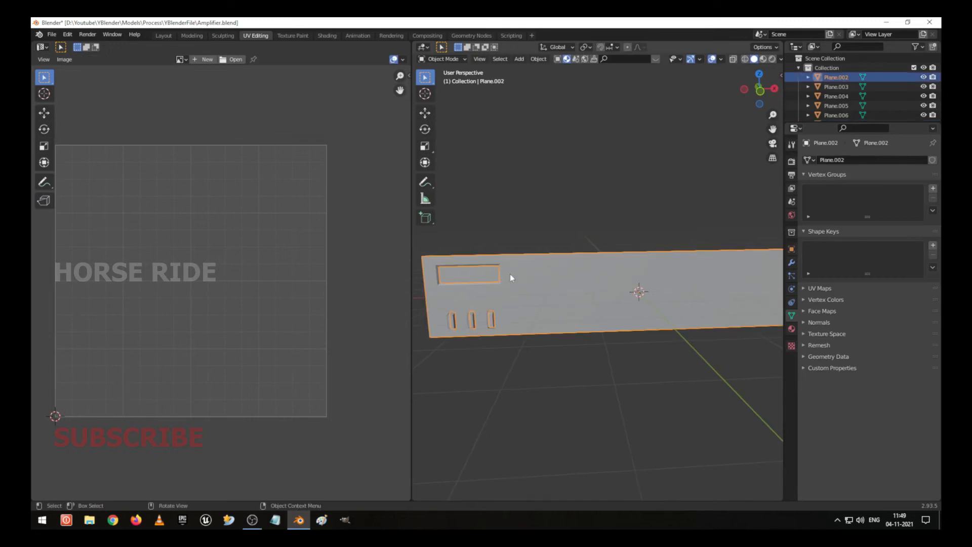
key("Tab")
middle_click_drag(510, 292, 513, 277)
key("2")
left_click(489, 244, "alt")
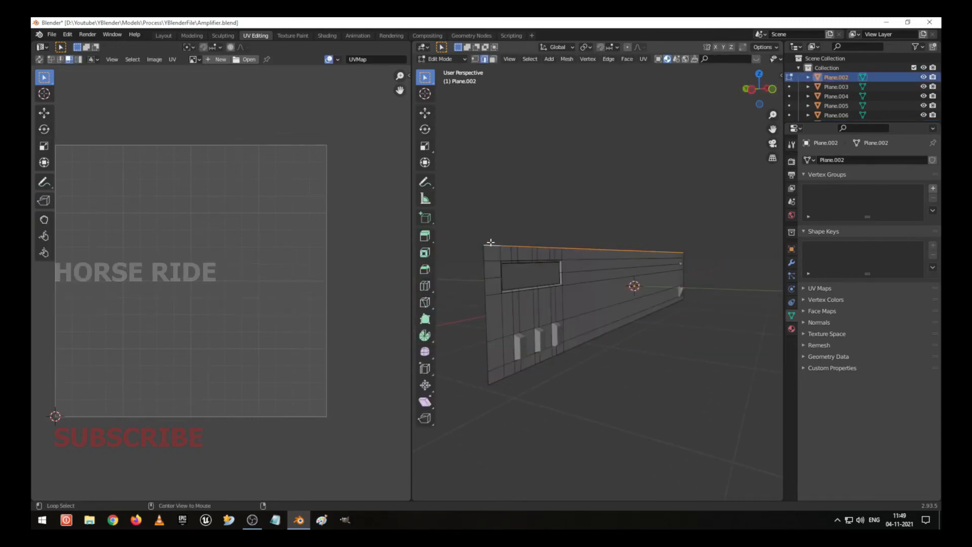
left_click(481, 271, "alt+shift")
left_click(527, 368, "alt+shift")
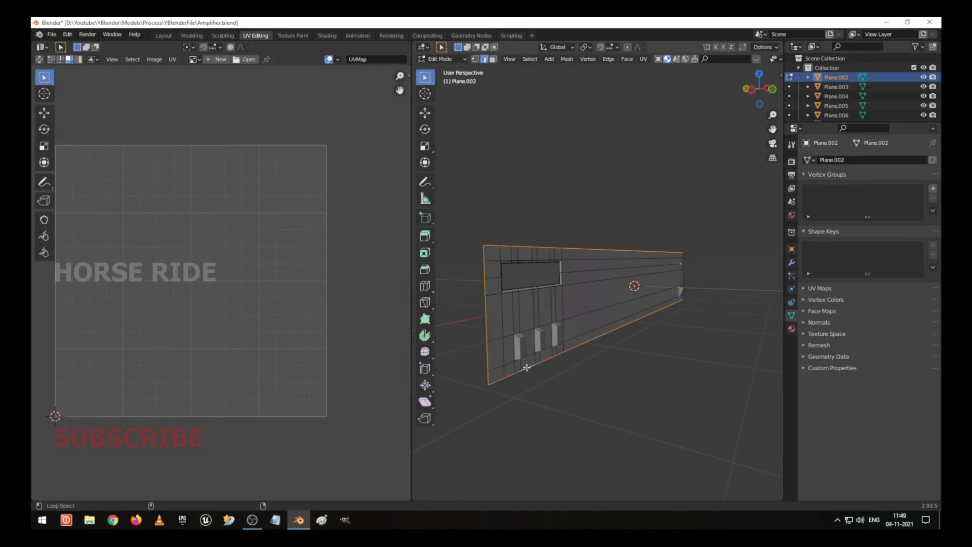
middle_click_drag(631, 338, 617, 338)
left_click(715, 269, "alt+shift")
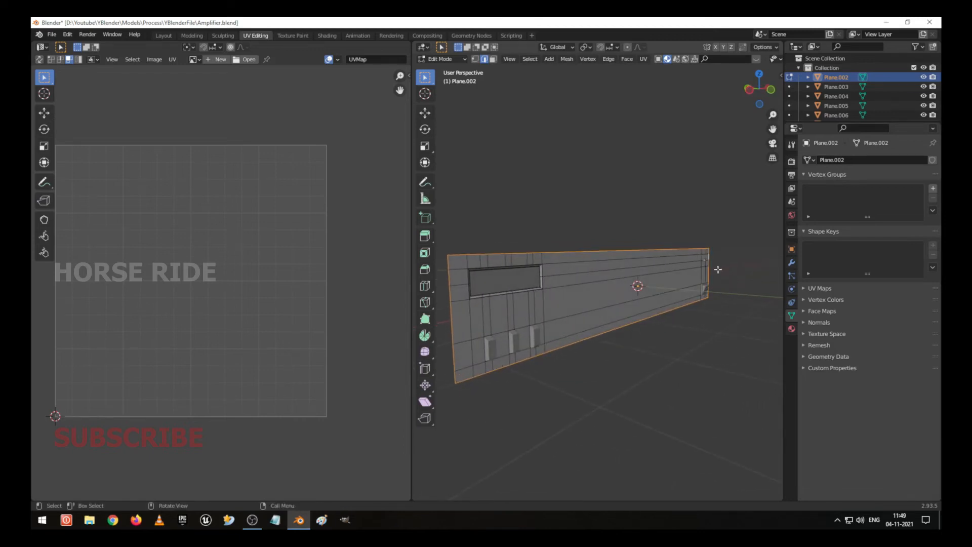
mouse_move(715, 269)
middle_mouse_down()
mouse_move(566, 276)
mouse_move(725, 274)
middle_mouse_up()
right_click(535, 255)
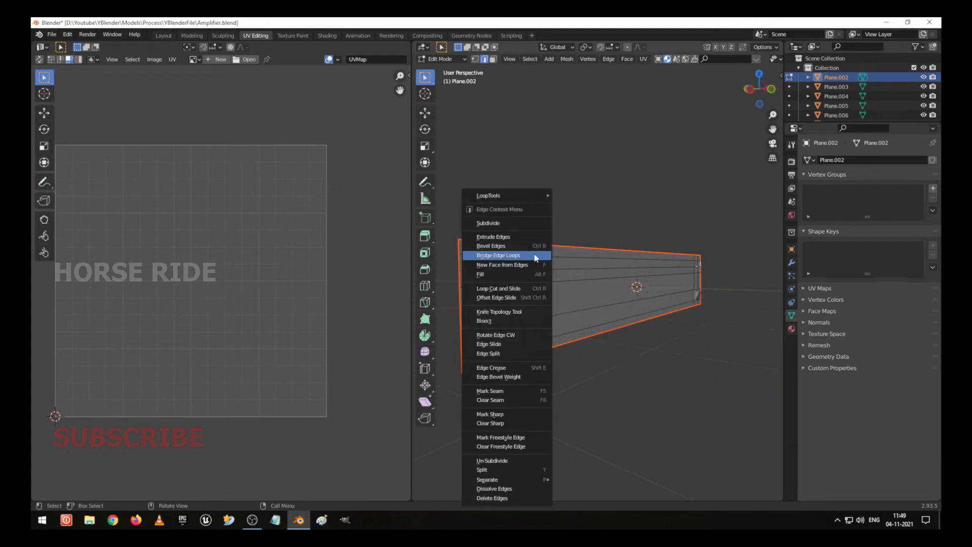
left_click(512, 391)
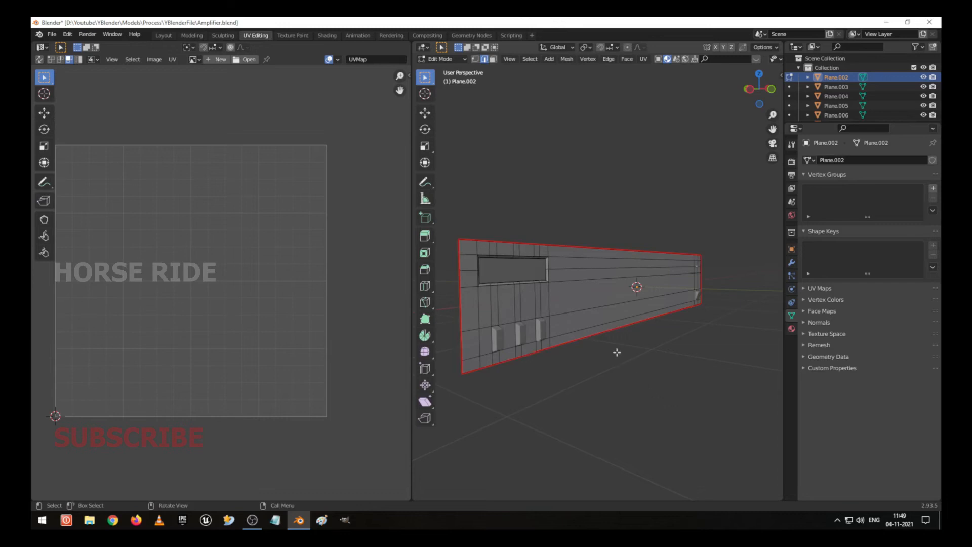
key("Tab")
Step: In the Layout workspace, add a Solidify modifier with Even Thickness to the plate and turn off its viewport display
mouse_move(584, 332)
middle_mouse_down()
mouse_move(566, 309)
mouse_move(586, 321)
mouse_move(581, 328)
middle_mouse_up()
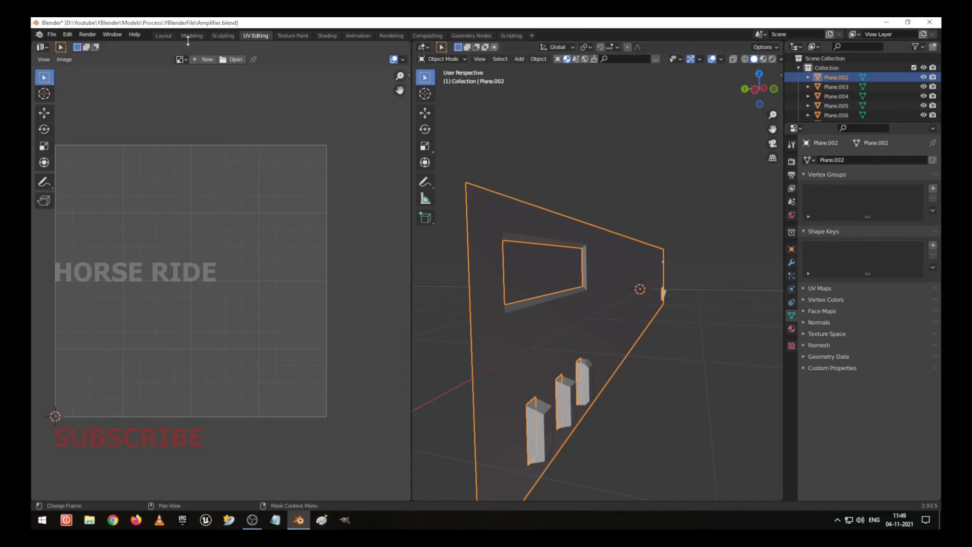
left_click(163, 35)
middle_click_drag(561, 261, 416, 273)
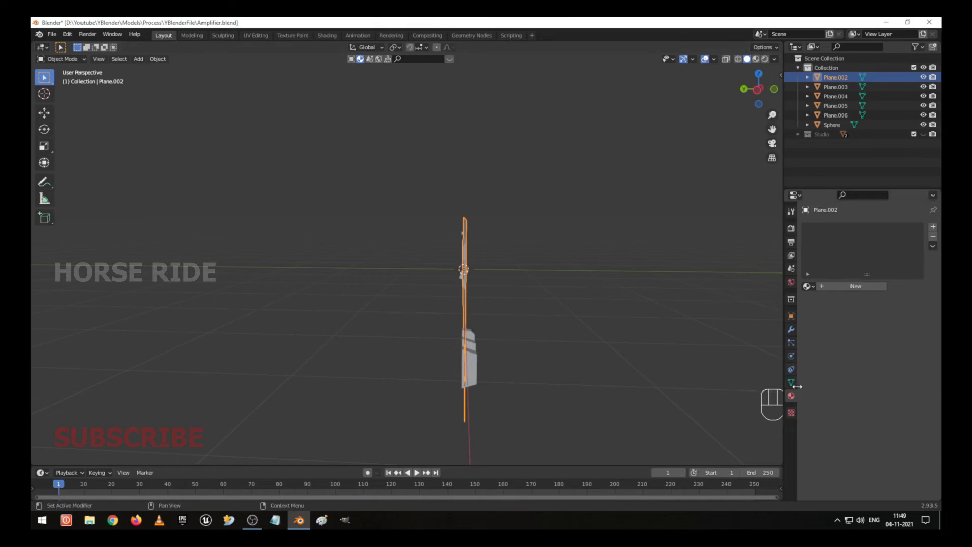
left_click(790, 330)
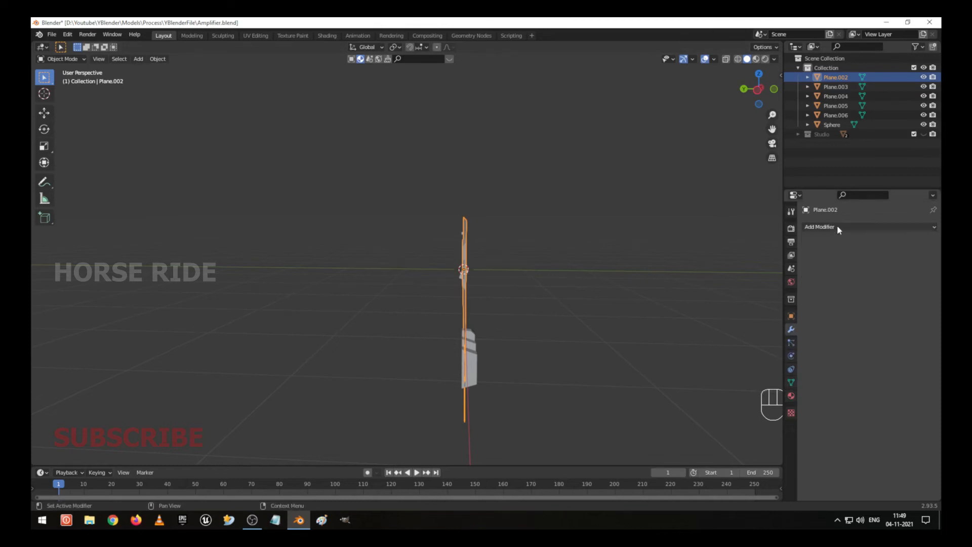
left_click(836, 227)
left_click(746, 388)
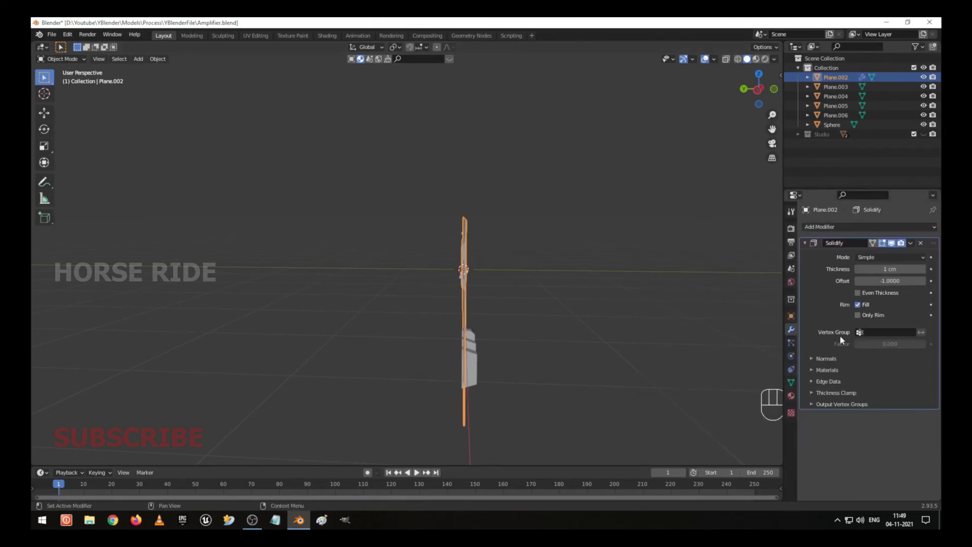
scroll(503, 248, "up", 5)
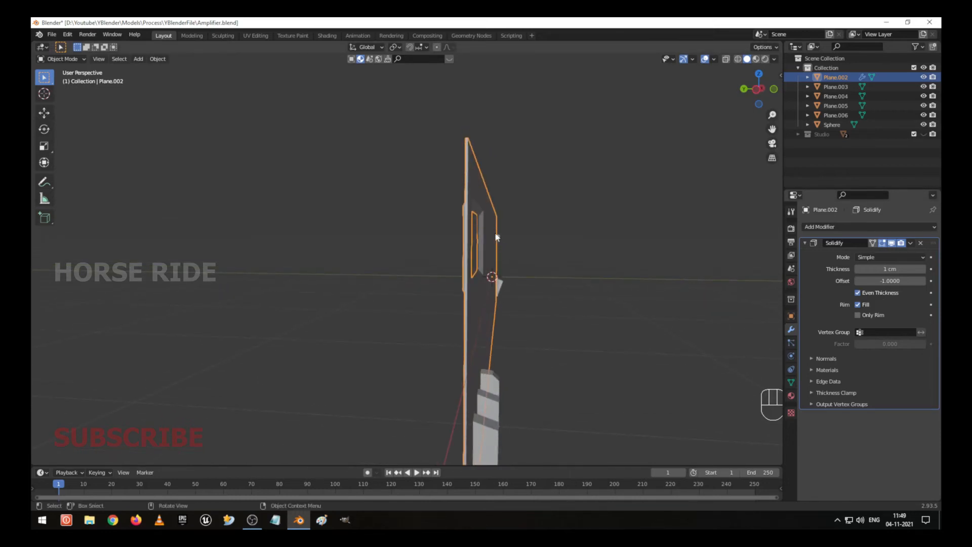
left_click(891, 243)
Step: Extrude the plate's outer border edges about 4.35 cm along the global Y axis
key("Tab")
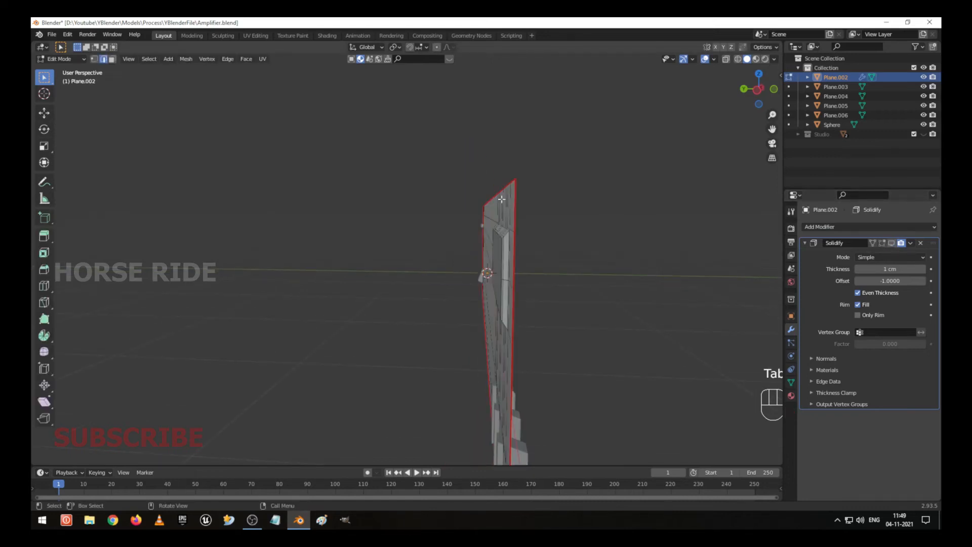
middle_click_drag(504, 194, 581, 336)
left_click(566, 324, "alt+shift")
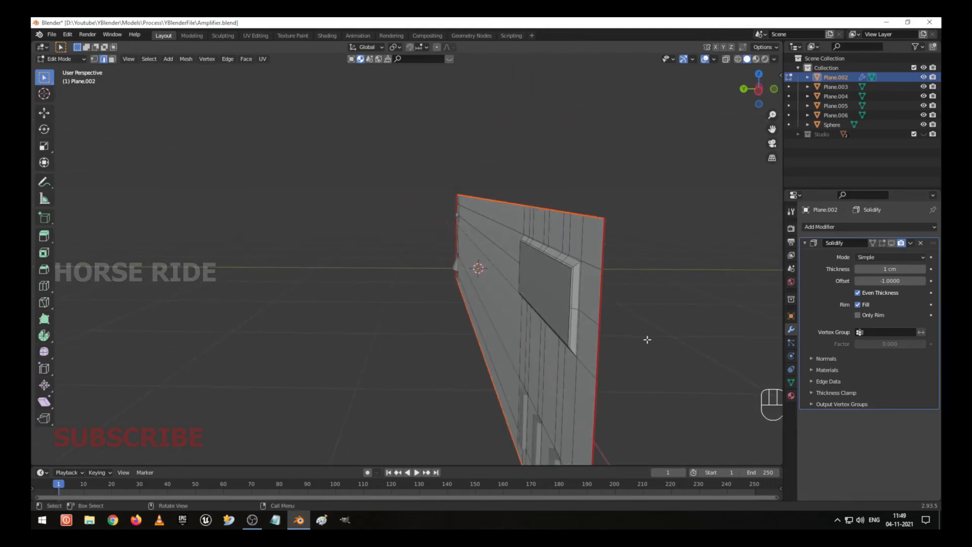
key("e")
key("y")
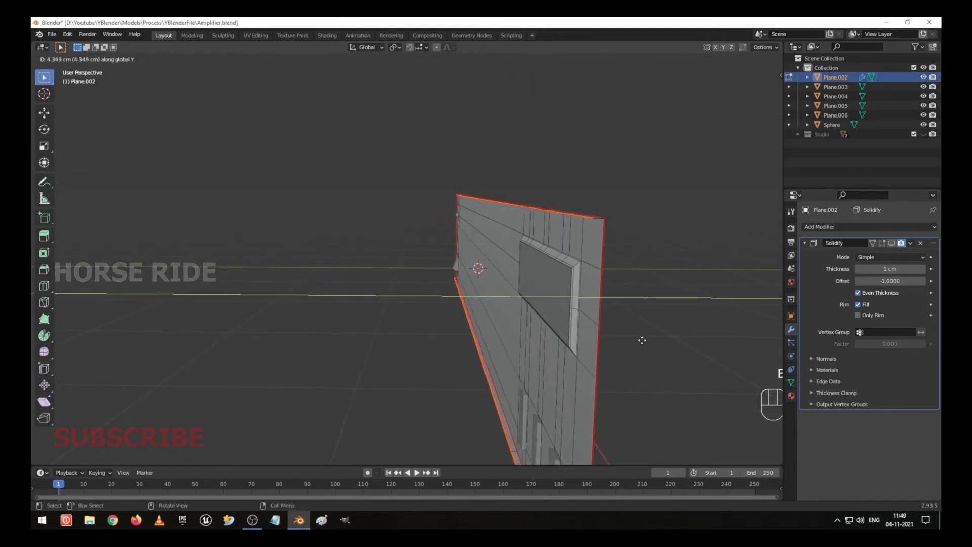
left_click(642, 340)
Step: Mark the short corner edges at the display-window end of the plate's extruded rim as seams
middle_click_drag(622, 332, 542, 304)
left_click(511, 313, "alt")
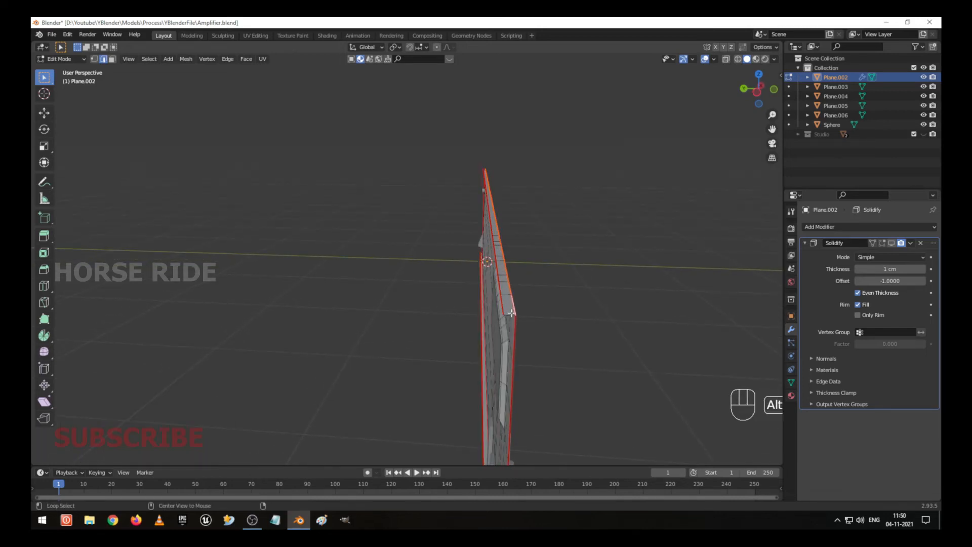
left_click(512, 314)
scroll(522, 325, "down", 1)
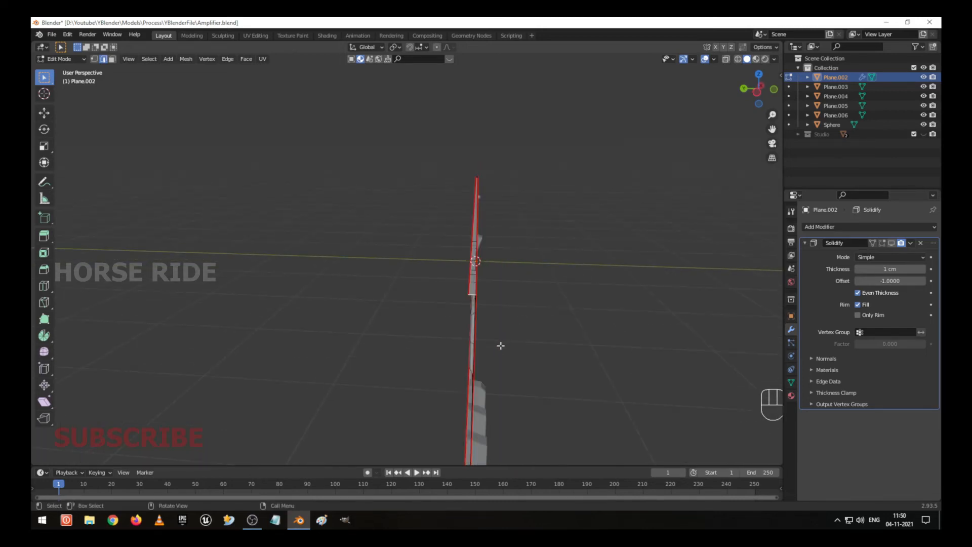
middle_click_drag(500, 345, 558, 356)
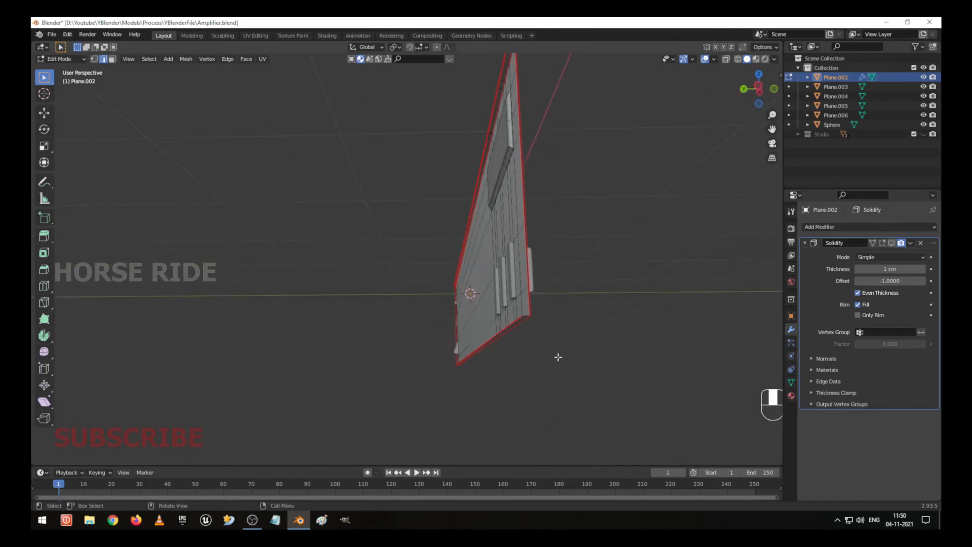
scroll(558, 356, "up", 1)
left_click(600, 352, "shift")
middle_click_drag(617, 367, 582, 351)
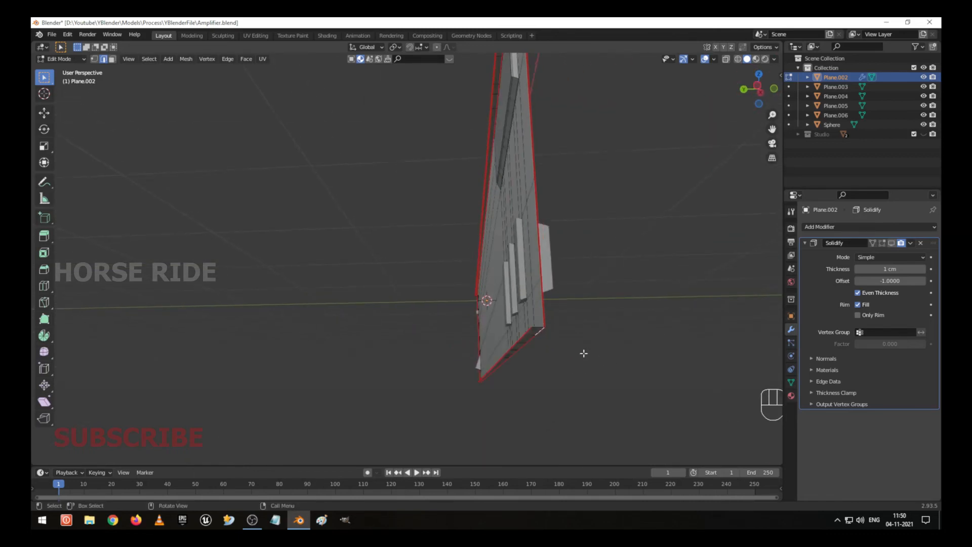
key("ctrl+z")
key("F5")
Step: Mark the rim's short corner edges at the sphere end of the plate as seams and return to Object Mode
mouse_move(511, 302)
middle_mouse_down()
mouse_move(521, 301)
mouse_move(499, 301)
middle_mouse_up()
middle_click_drag(450, 247, 430, 263)
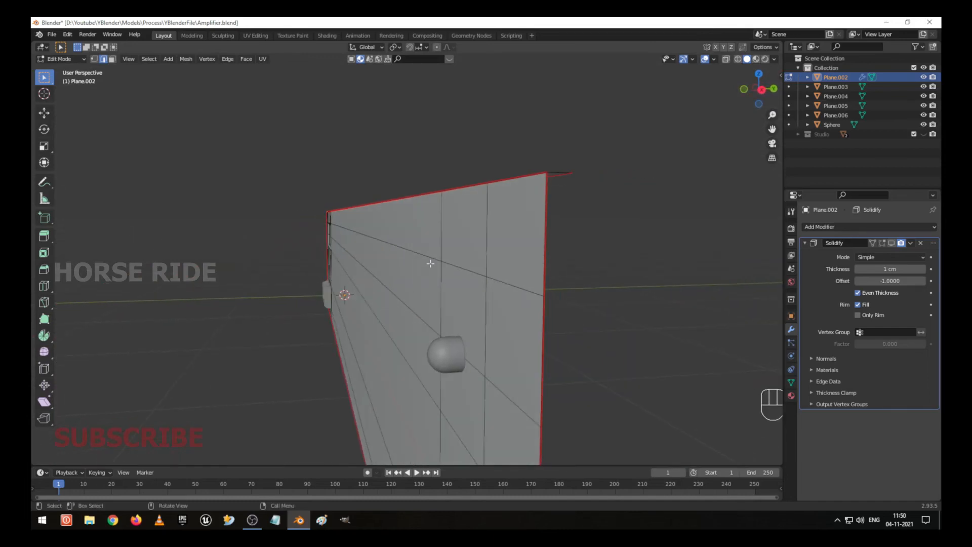
middle_click_drag(587, 271, 557, 278)
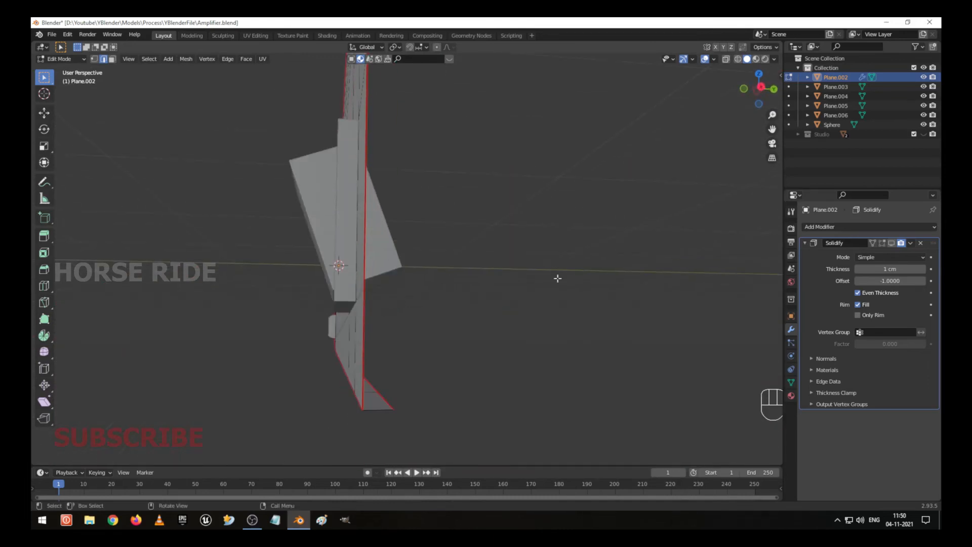
left_click(376, 408, "shift")
key("F5")
left_click(457, 355)
scroll(456, 354, "down", 5)
middle_click_drag(328, 239, 506, 277)
key("Tab")
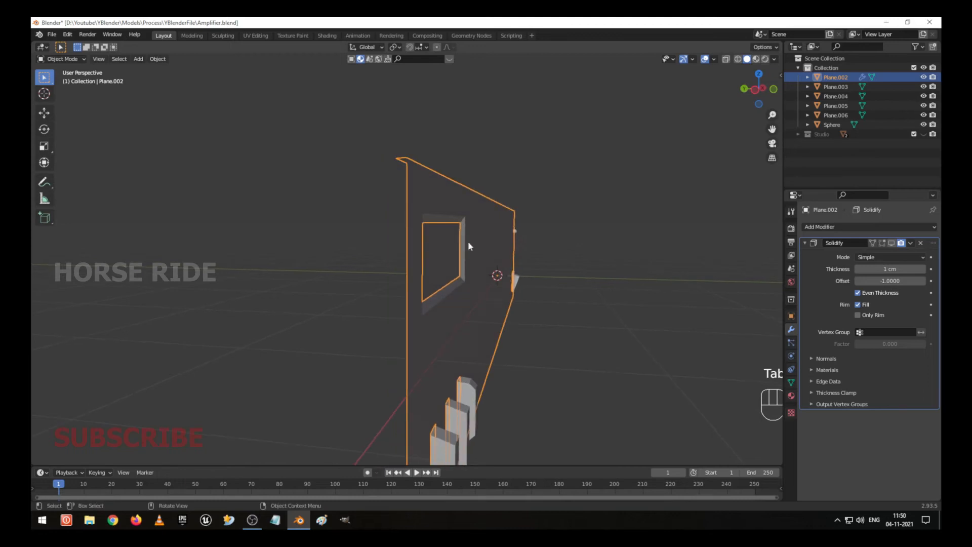
scroll(456, 234, "up", 1)
middle_click_drag(456, 237, 461, 244)
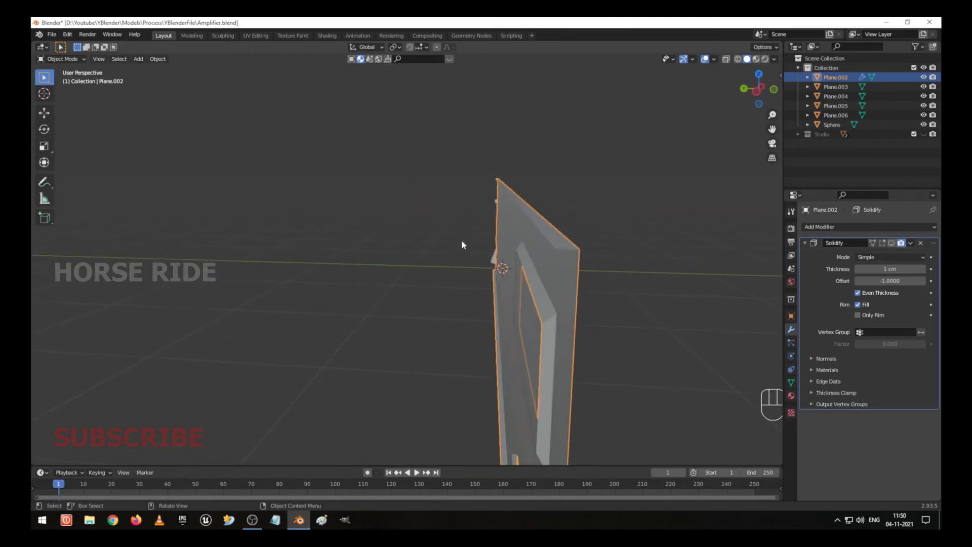
Step: Enable the Solidify modifier's display in the viewport and Edit Mode, and set its thickness to 0.5 cm
left_click(890, 243)
left_click(882, 243)
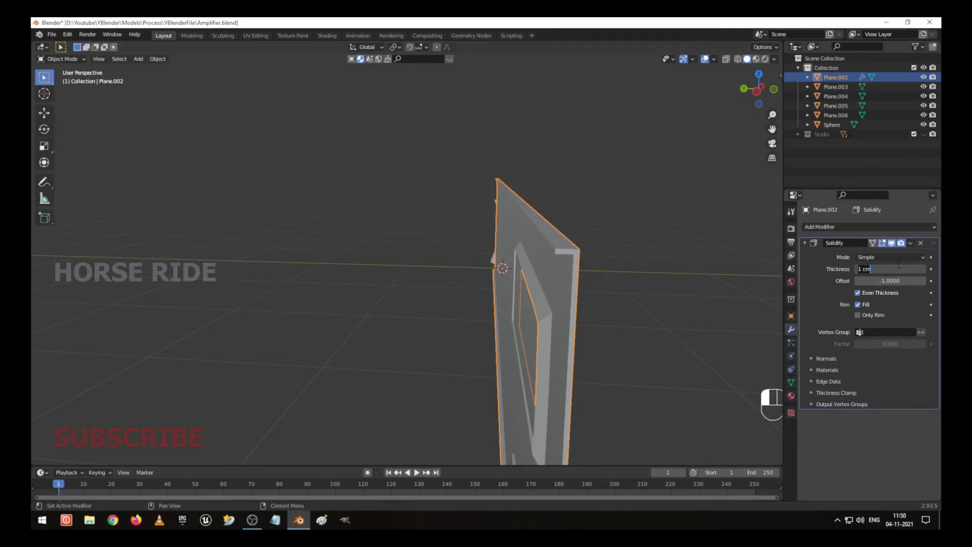
type(".5")
key("Return")
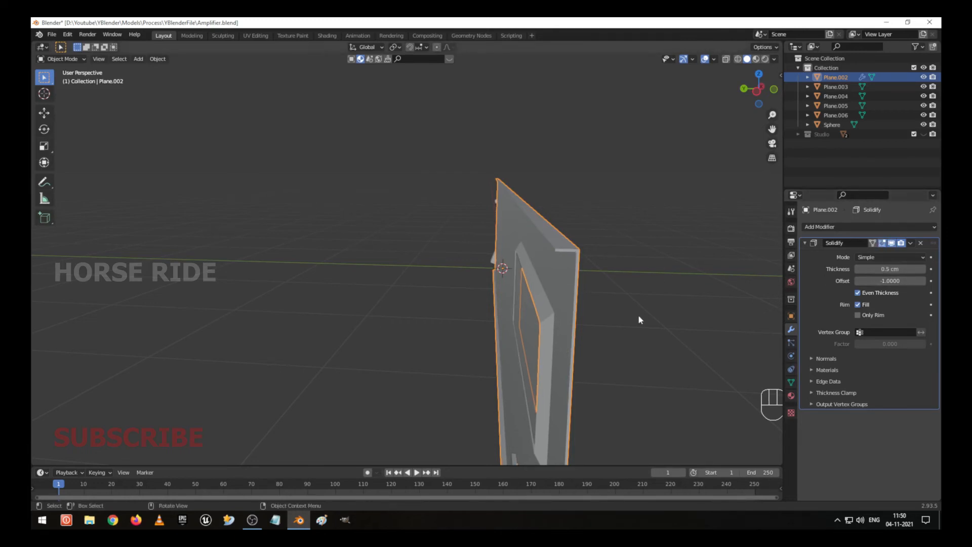
Step: Apply the Solidify modifier to the front plate in Object Mode
middle_click_drag(637, 315, 601, 292)
key("Tab")
key("Tab")
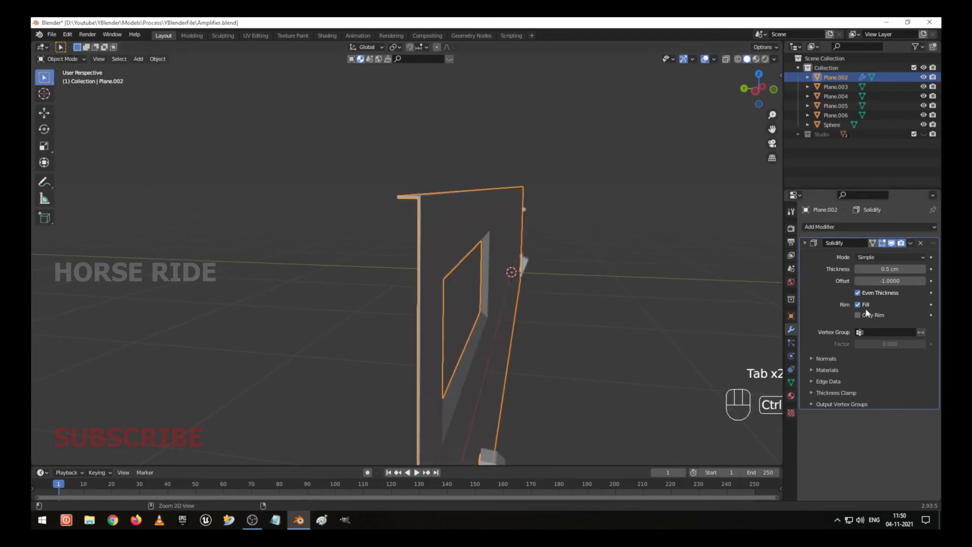
left_click(914, 244)
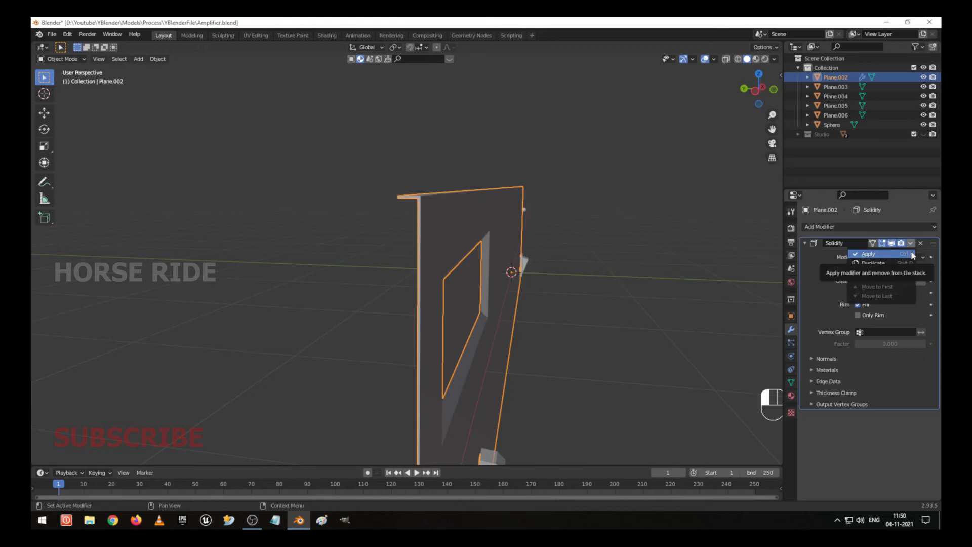
left_click(913, 255)
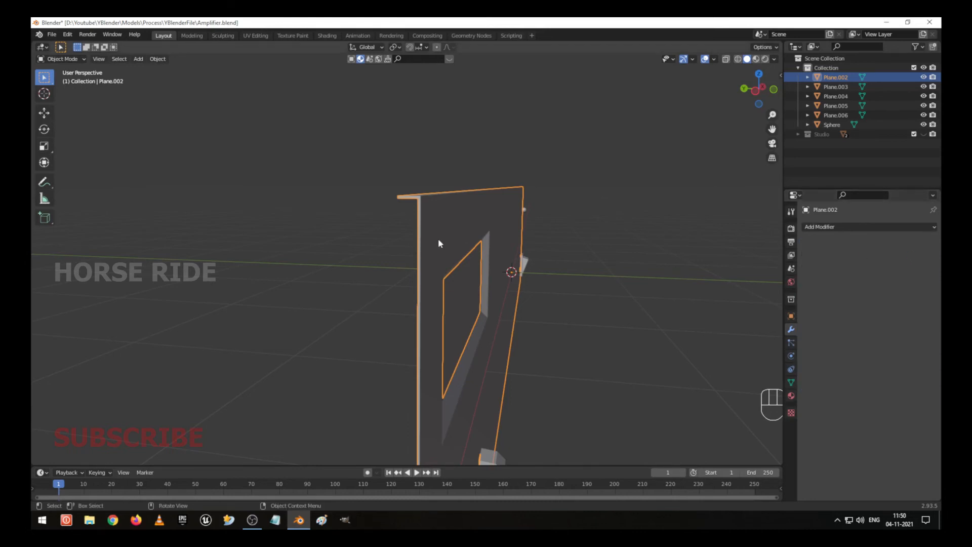
Step: Open the plate in Edit Mode in the UV Editing workspace and turn on UV sync selection
middle_click_drag(438, 243, 625, 243)
key("Tab")
scroll(598, 242, "up", 3)
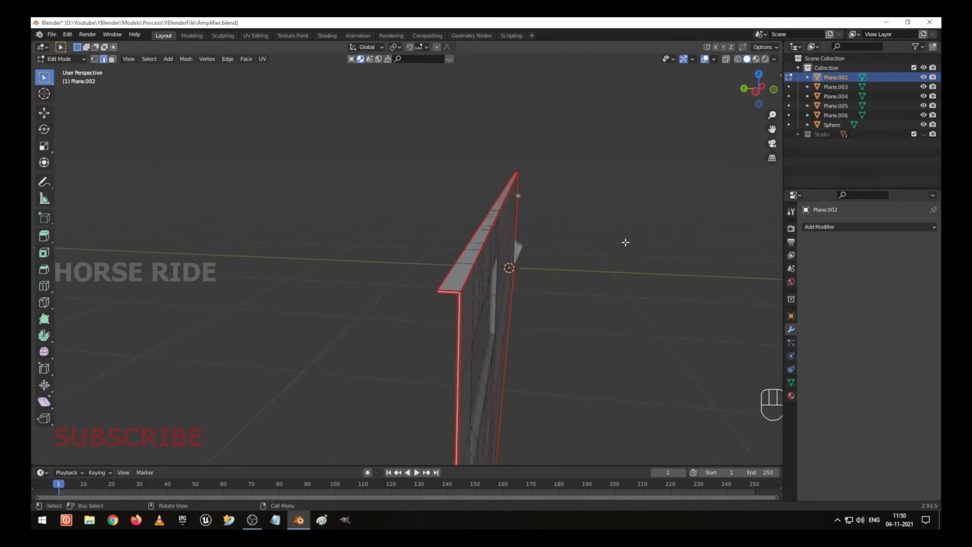
middle_click_drag(485, 296, 485, 295)
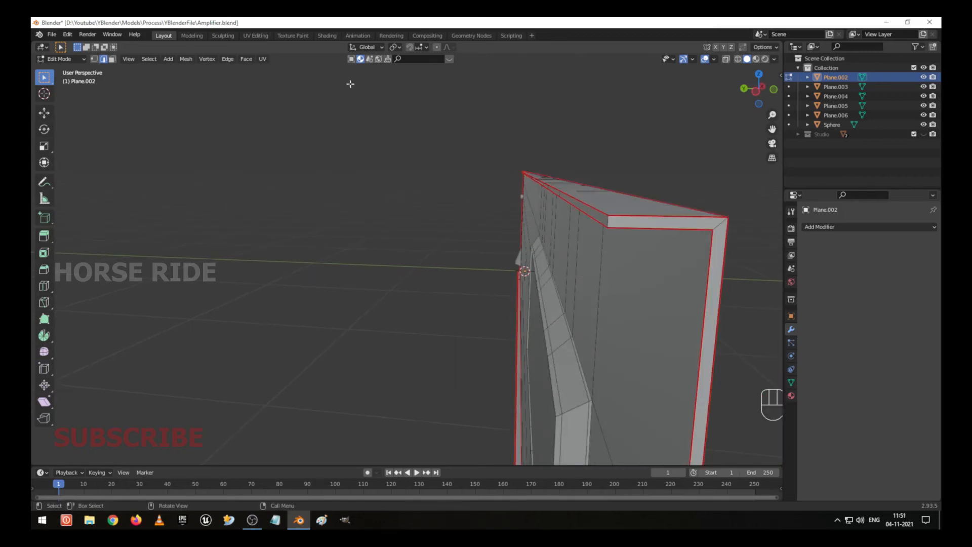
left_click(252, 36)
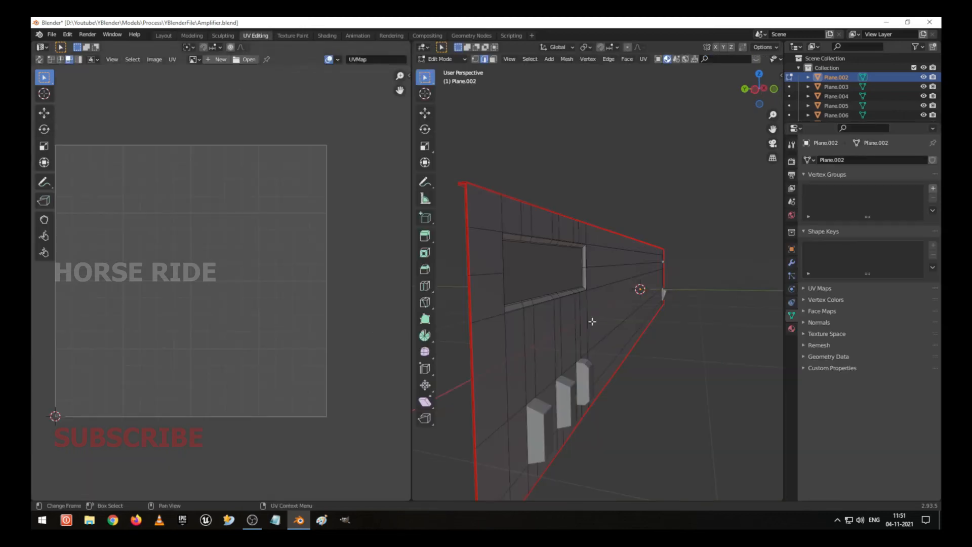
left_click(40, 60)
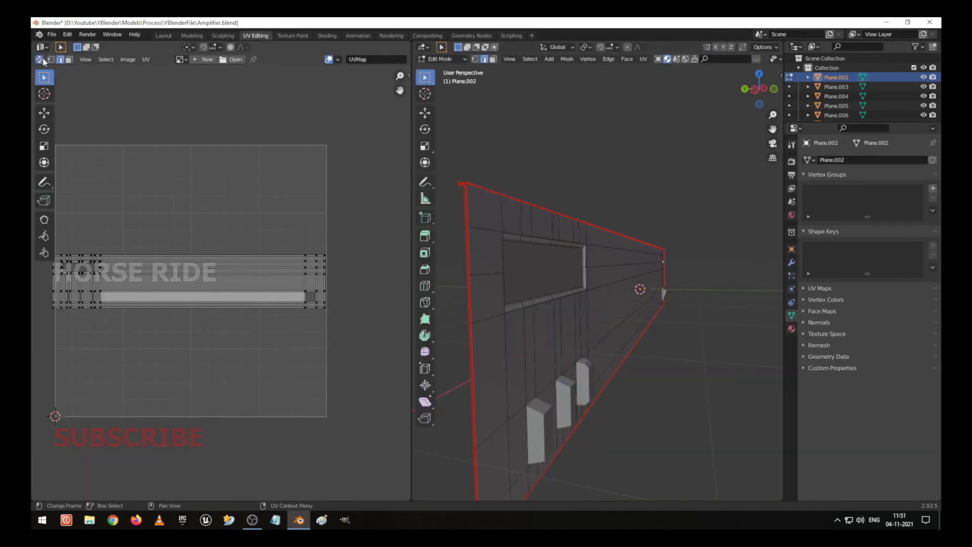
Step: Select the whole solidified plate mesh and unwrap it
left_click(615, 299)
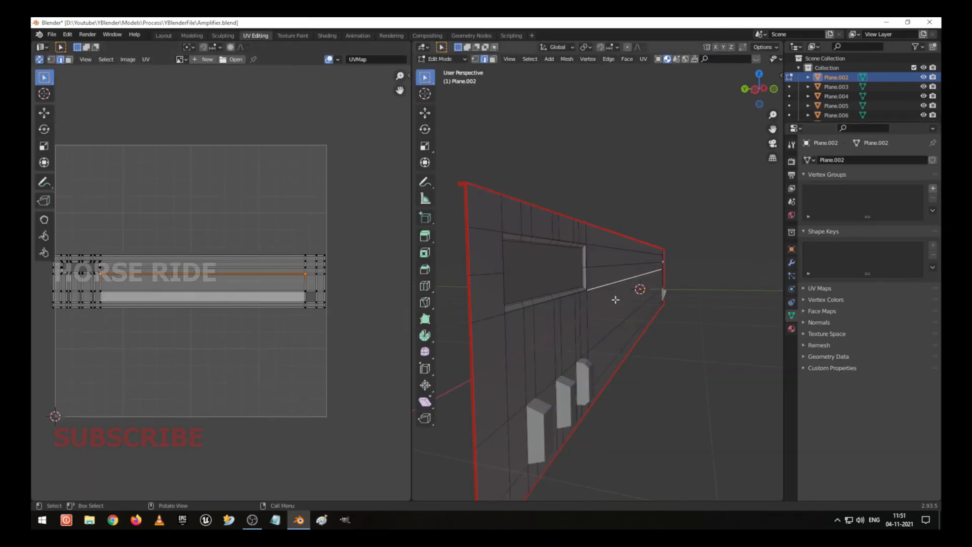
key("a")
key("u")
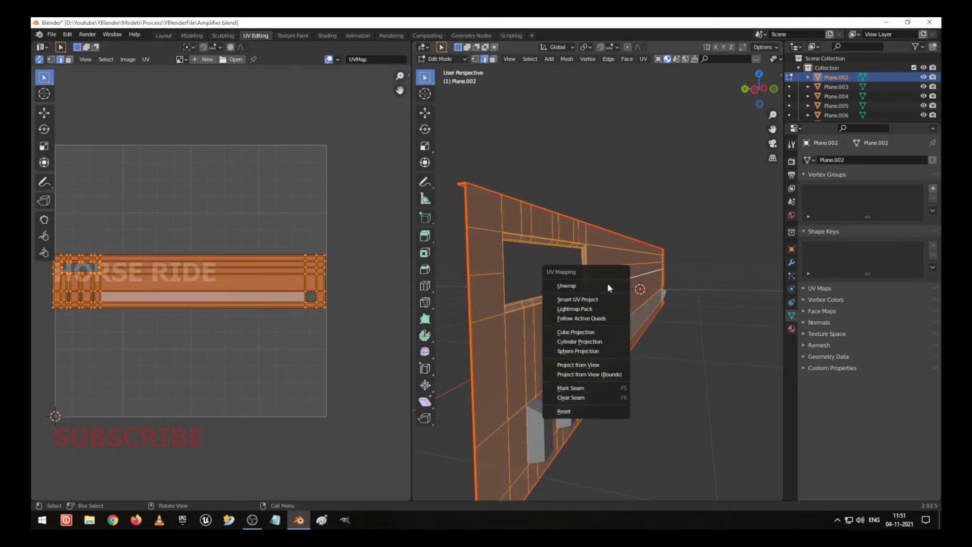
left_click(599, 287)
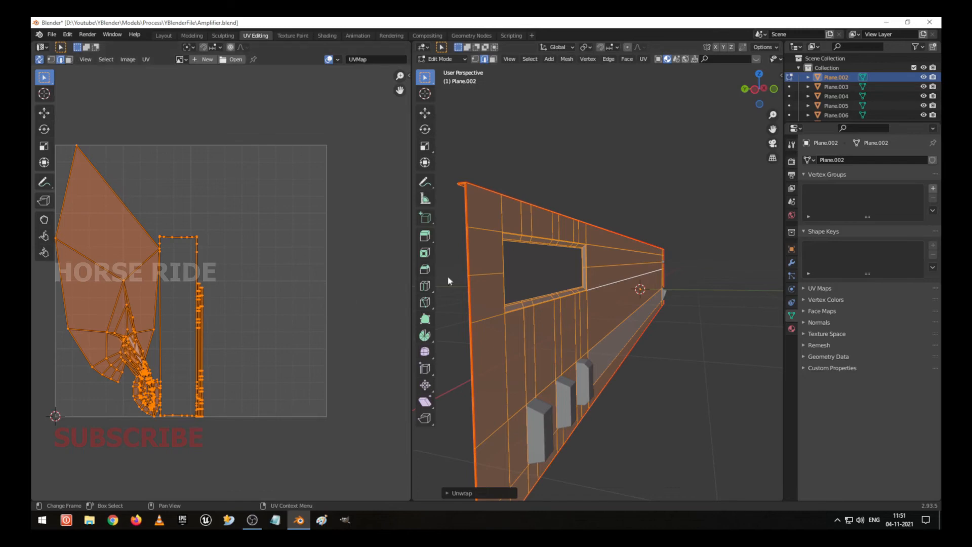
Step: Clear the selection and examine the corners of the solidified rim for edges without seams, using edge selection
middle_click_drag(447, 275, 509, 243)
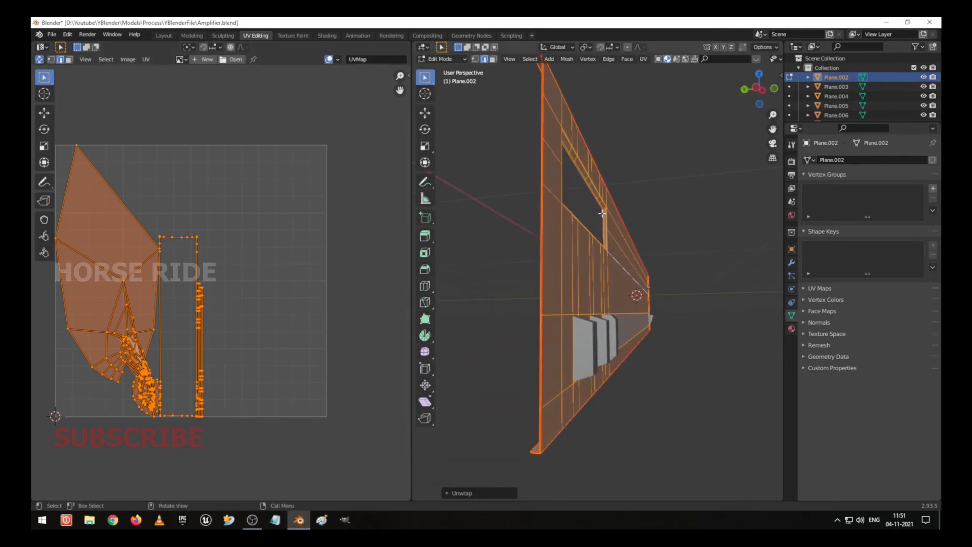
middle_click_drag(594, 212, 628, 257)
key("alt+a")
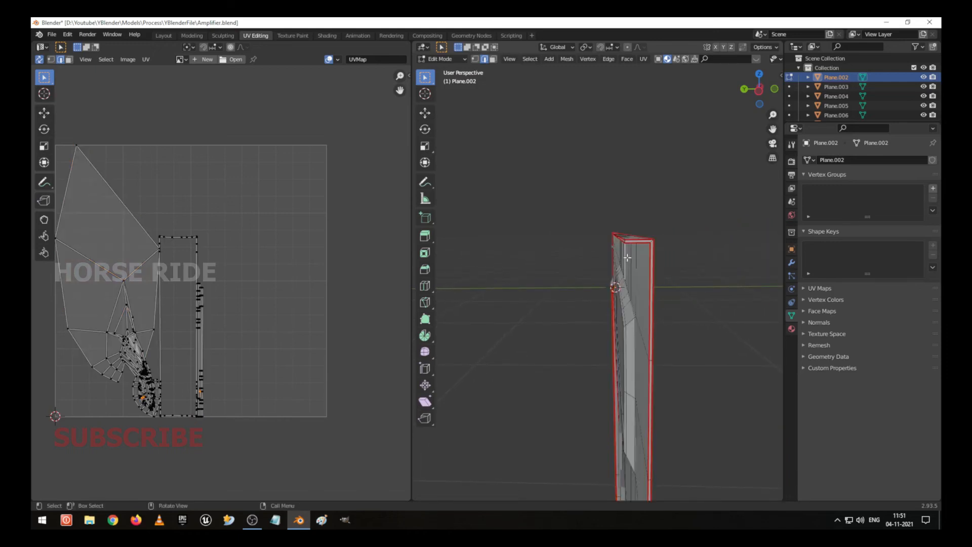
scroll(643, 266, "up", 8)
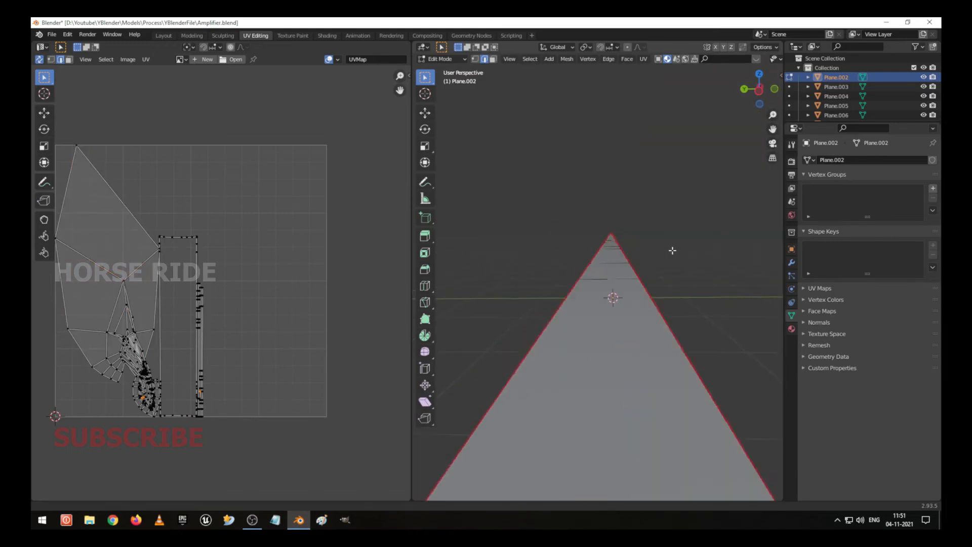
scroll(673, 249, "down", 6)
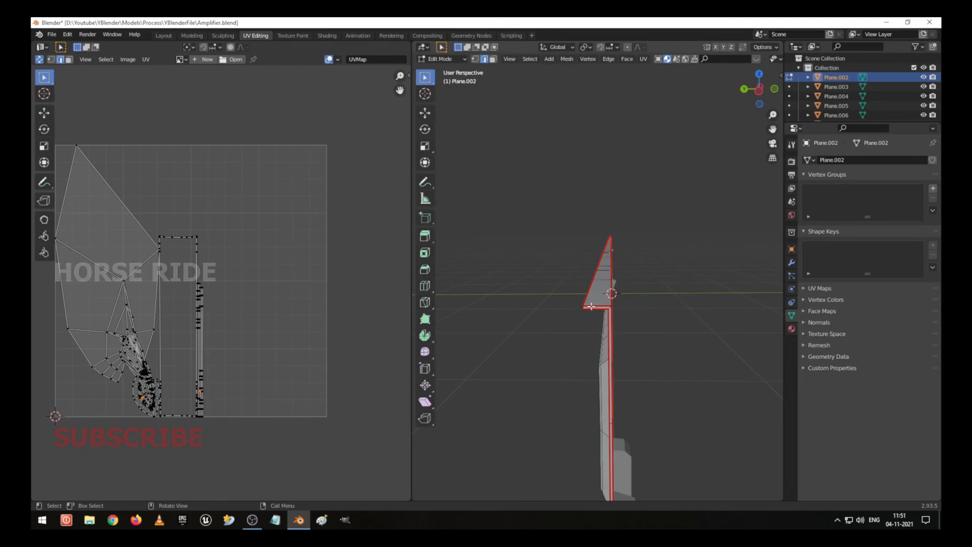
key("1")
scroll(644, 346, "up", 4)
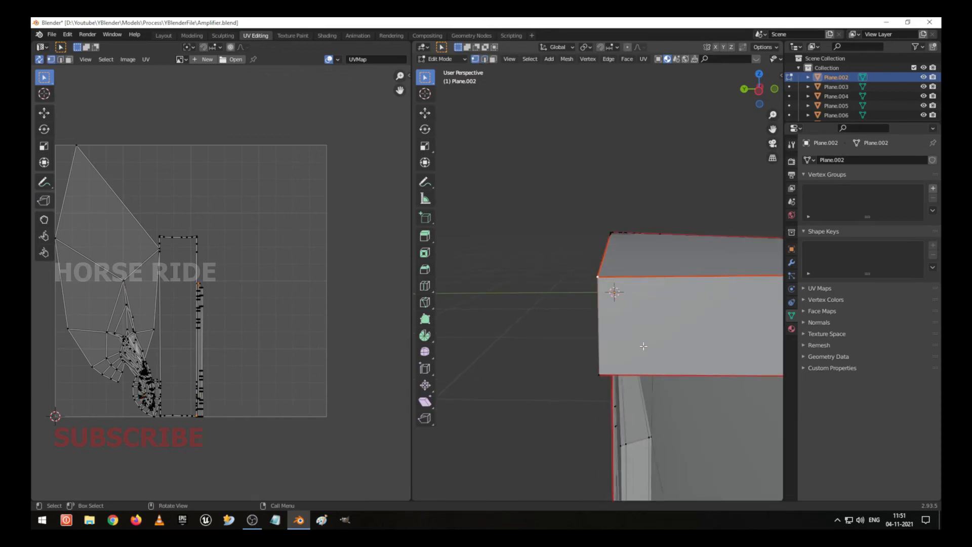
middle_click_drag(634, 335, 551, 304)
mouse_move(606, 286)
middle_mouse_down()
mouse_move(644, 289)
mouse_move(613, 296)
middle_mouse_up()
key("2")
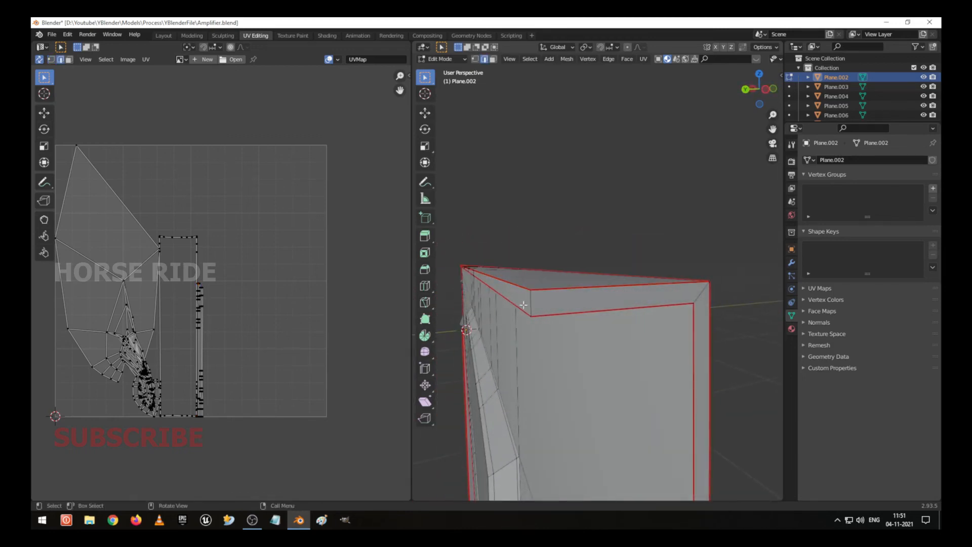
Step: Mark the short thickness edges at the free corners of the plate's rim as seams
middle_click_drag(537, 301, 600, 270)
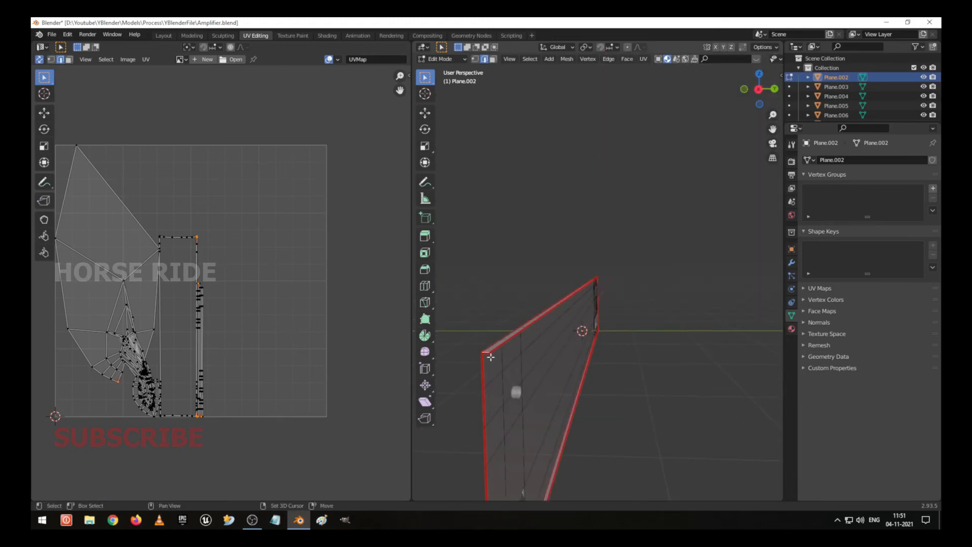
scroll(493, 362, "up", 2)
middle_click_drag(492, 363, 558, 324, "shift")
scroll(514, 343, "down", 3)
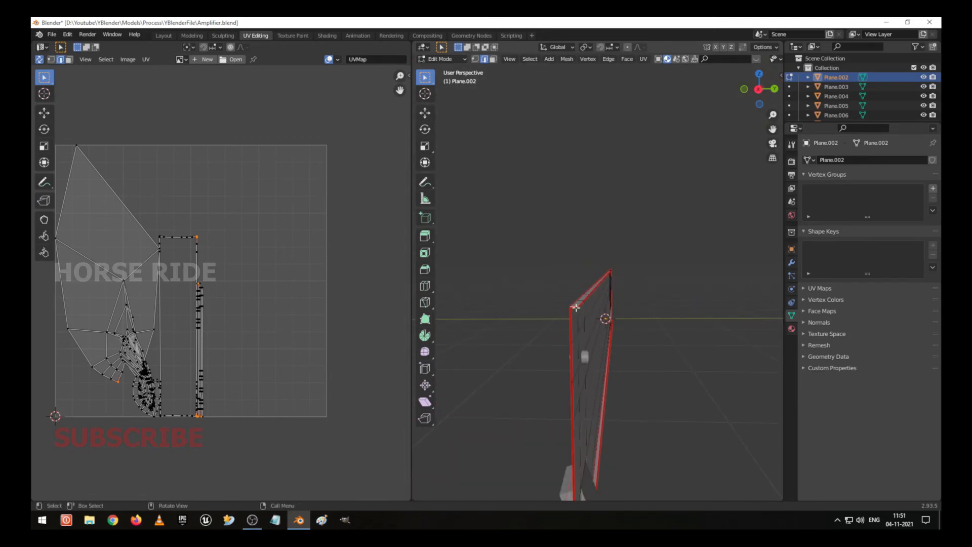
scroll(585, 330, "up", 3)
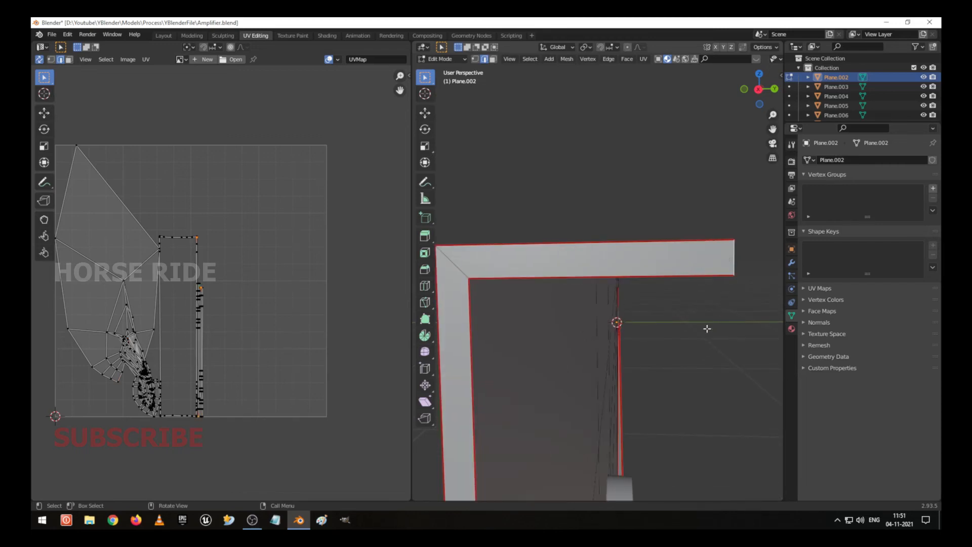
middle_click_drag(691, 306, 631, 290)
scroll(657, 286, "down", 8)
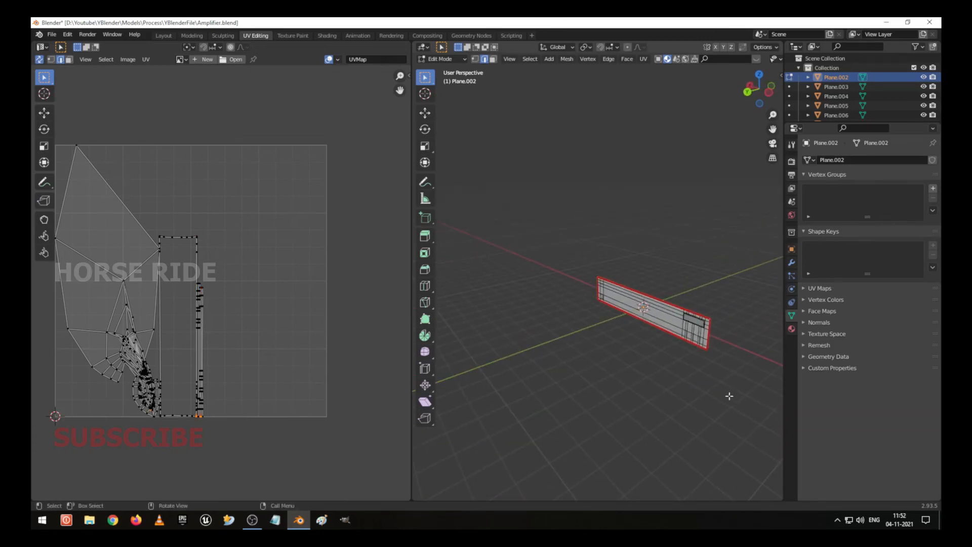
scroll(729, 396, "up", 10)
left_click(450, 281)
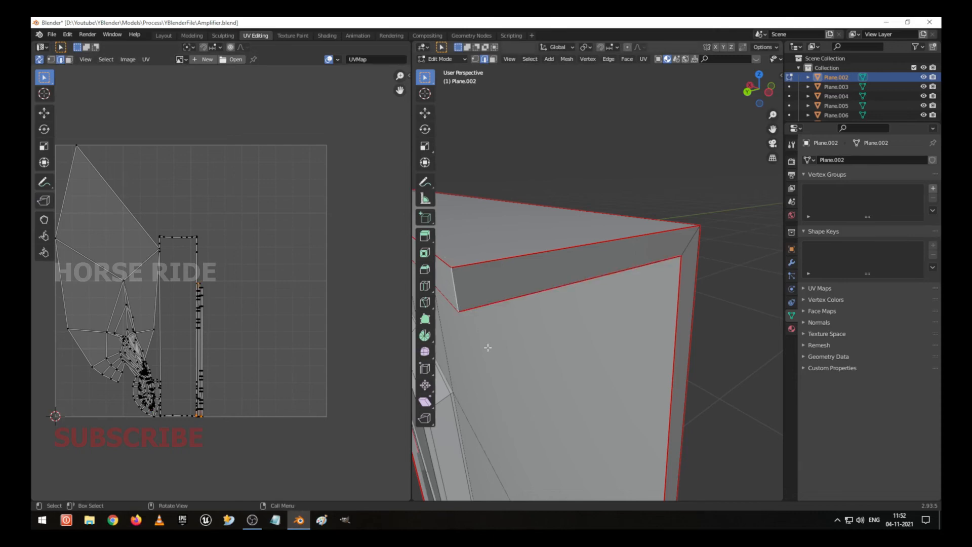
middle_click_drag(488, 348, 560, 210)
Step: Unwrap the whole plate again with the added rim seams and select an edge of the narrow strip island
key("a")
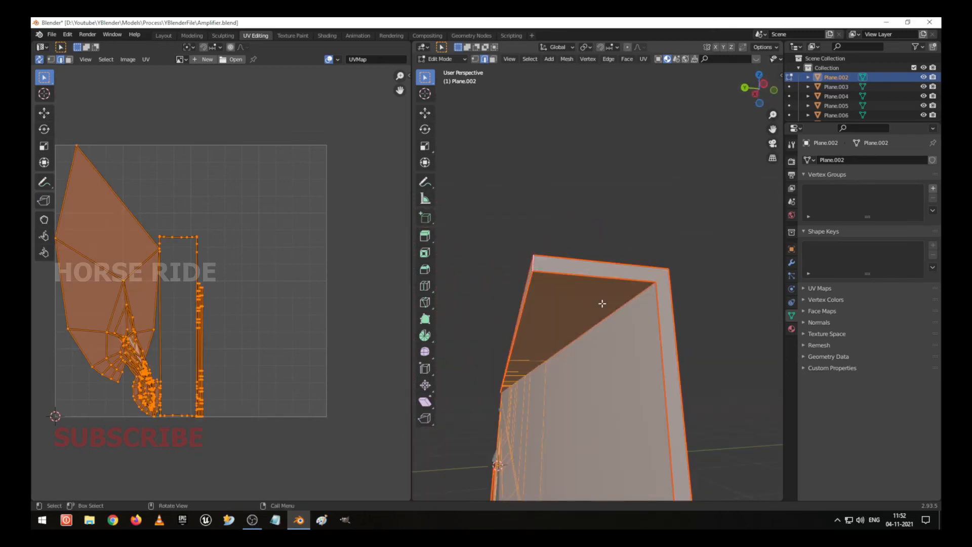
key("u")
left_click(602, 303)
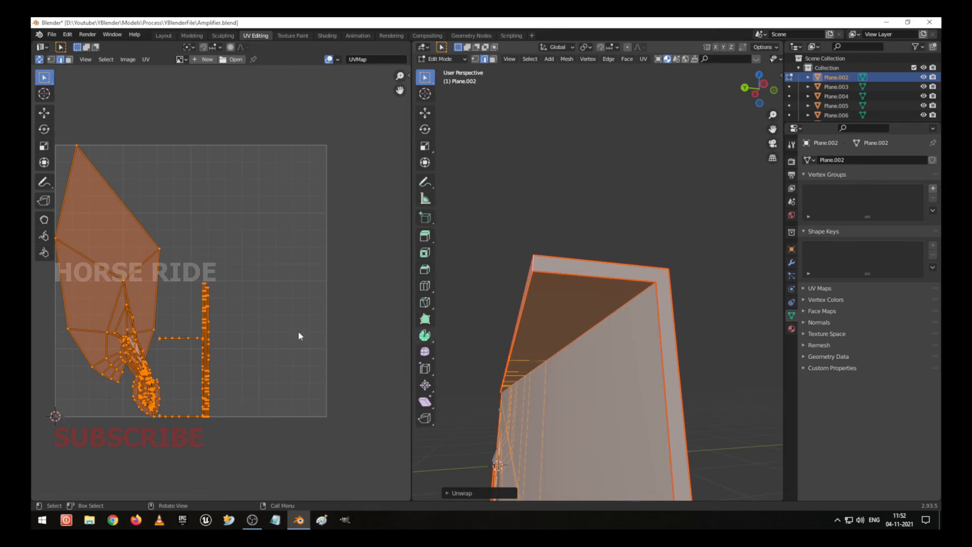
left_click(205, 380)
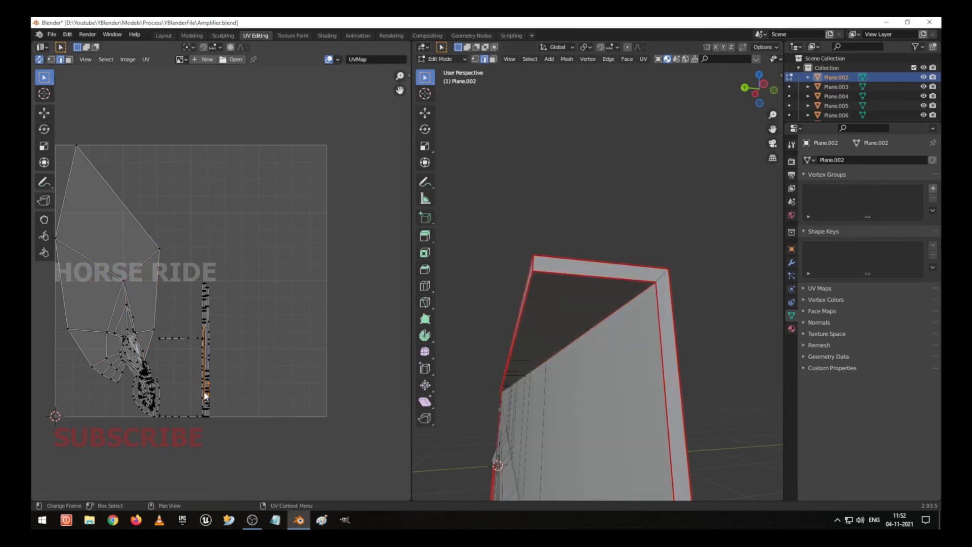
Step: Mark the front edge loop around the display-window recess and its upper-left diagonal corner edge as seams
middle_click_drag(542, 319, 769, 364)
scroll(693, 355, "down", 8)
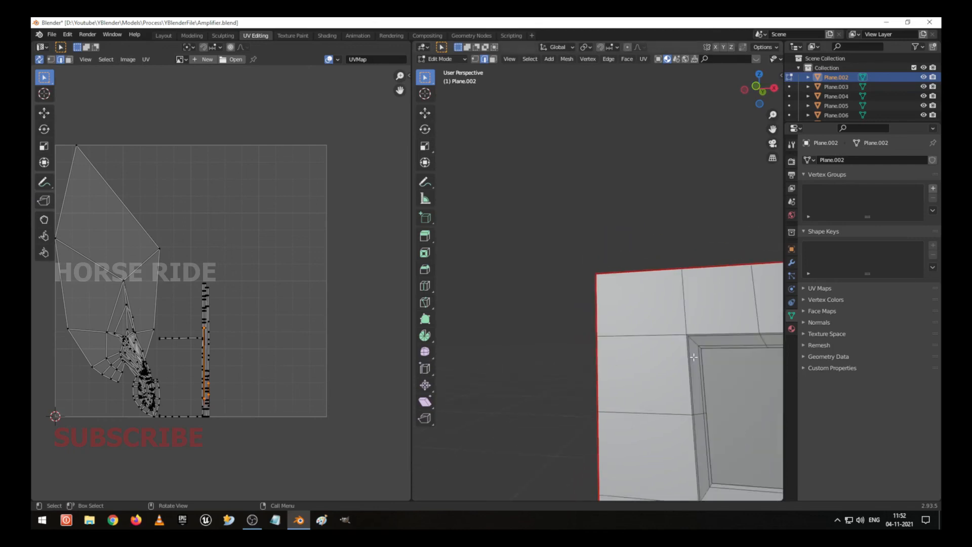
middle_click_drag(693, 355, 480, 355, "shift")
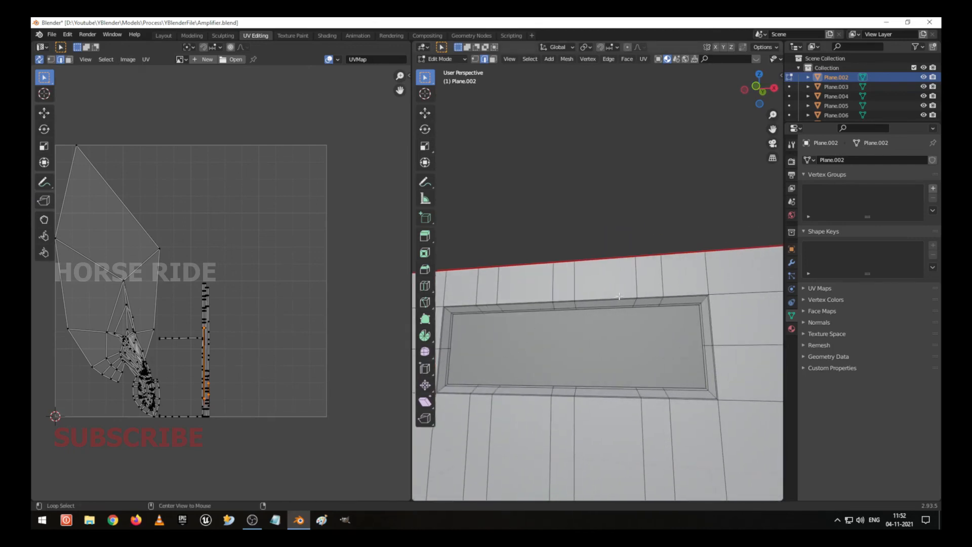
left_click(618, 296, "alt")
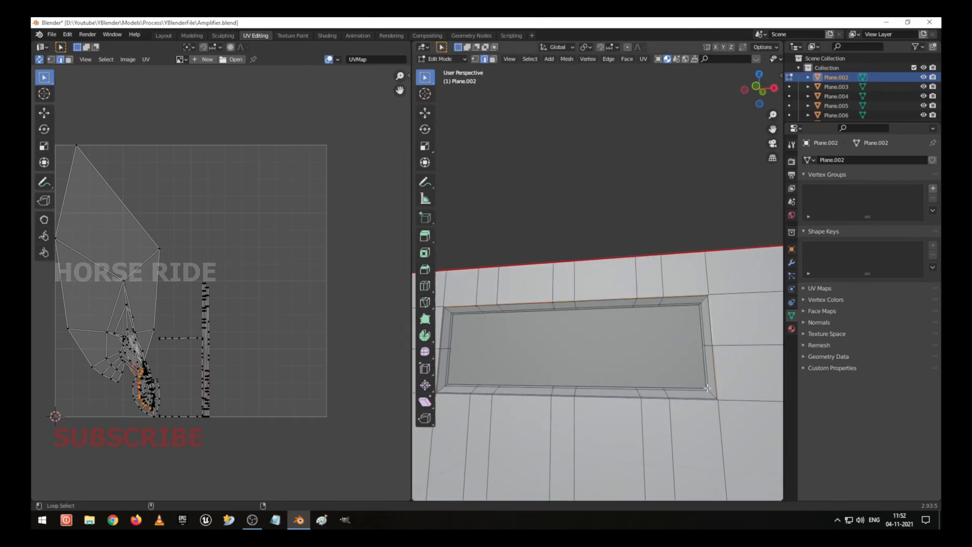
left_click(489, 395, "alt+shift")
middle_click_drag(488, 398, 553, 400, "shift")
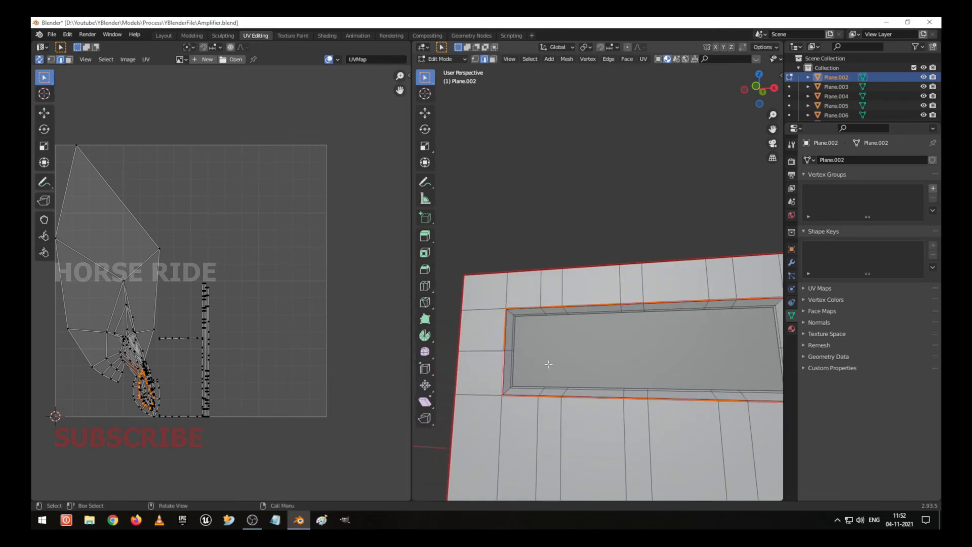
scroll(511, 362, "up", 2)
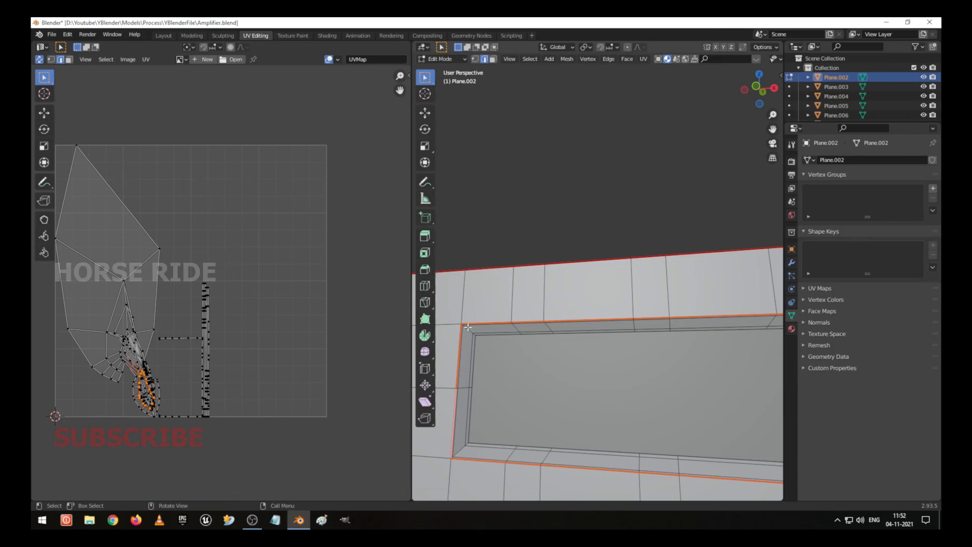
key("alt+a")
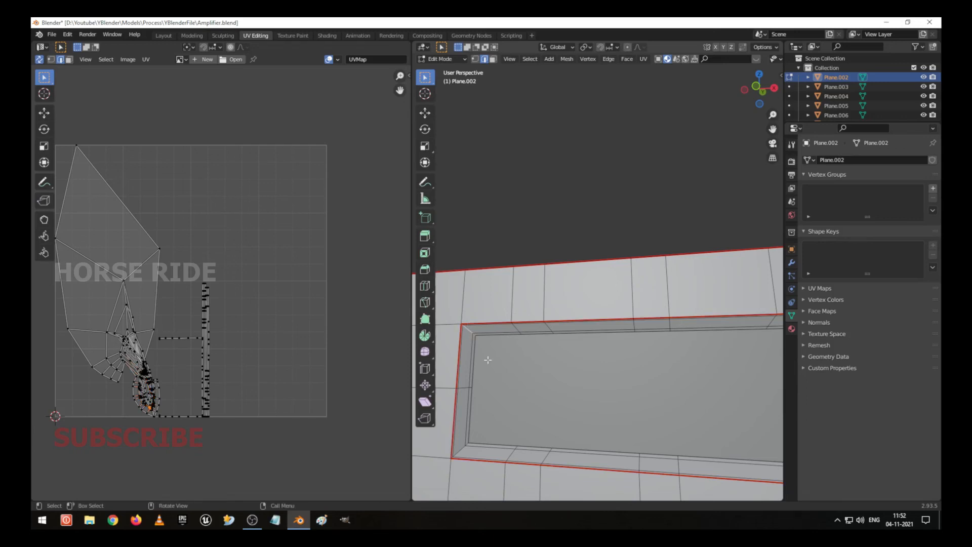
Step: Unwrap the entire plate again using the new display-window seams
key("a")
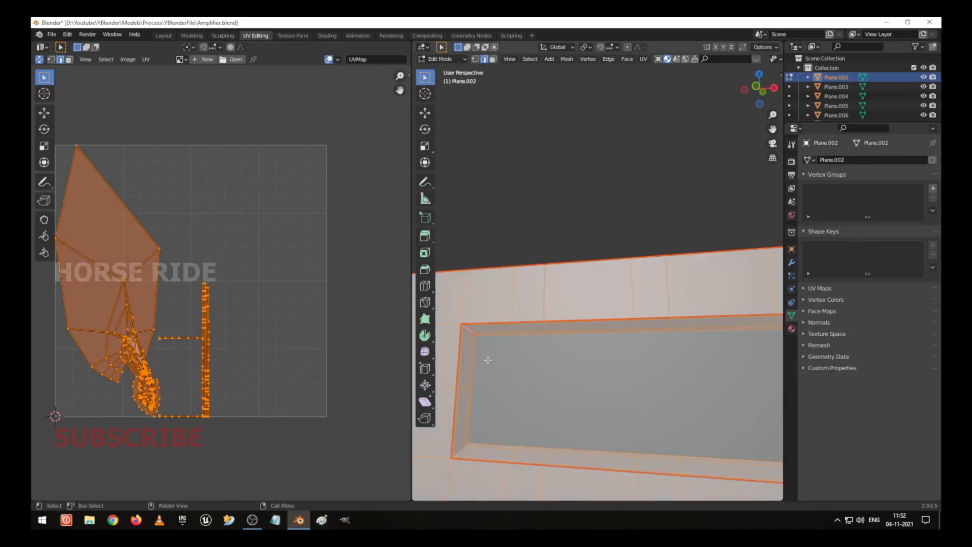
key("u")
left_click(488, 360)
Step: Inspect the upper-left corner of the display-window recess and select its inner upper edge
scroll(481, 345, "up", 1)
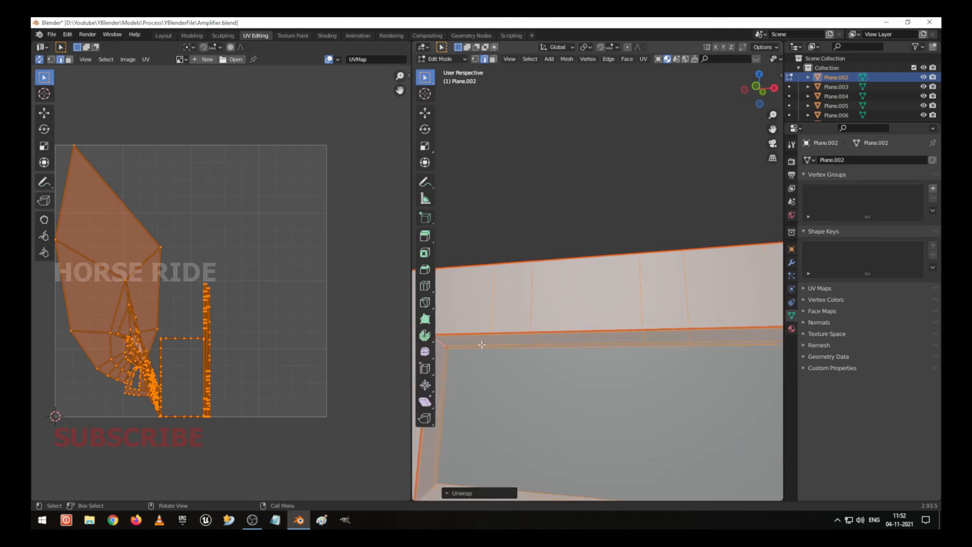
middle_click_drag(473, 346, 579, 336, "shift")
scroll(572, 347, "up", 2)
left_click(557, 367)
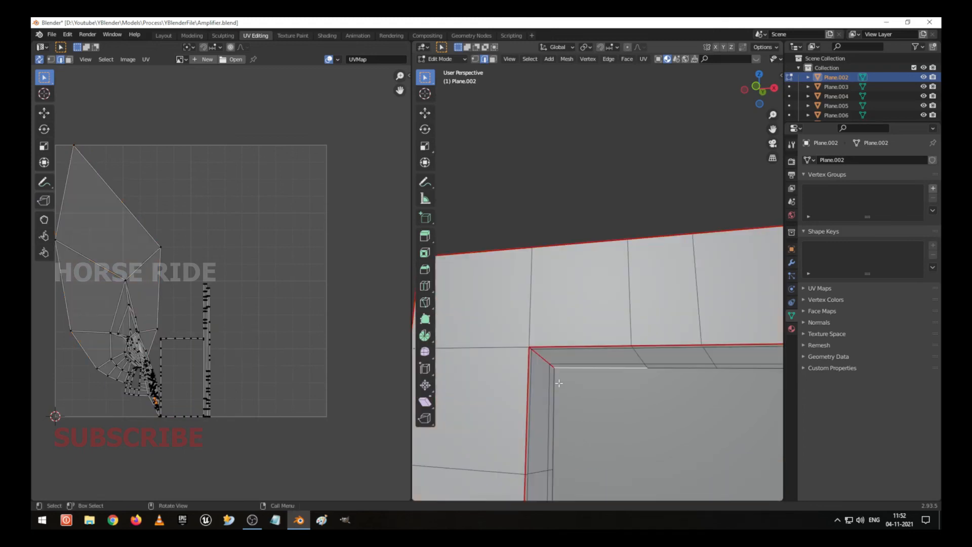
scroll(558, 382, "up", 1)
scroll(559, 383, "down", 5)
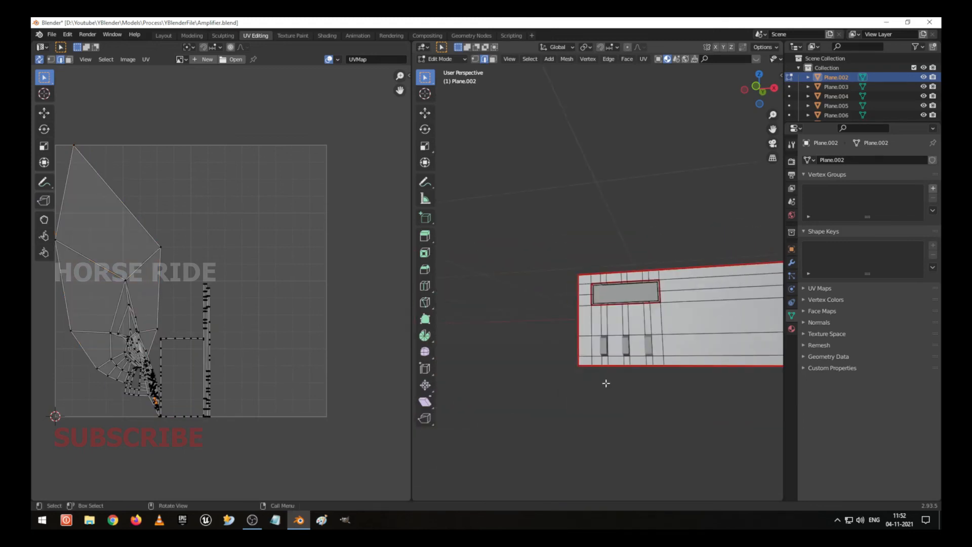
Step: Mark the short edges across the rim's thickness strip at its corners as seams
middle_click_drag(605, 384, 635, 329)
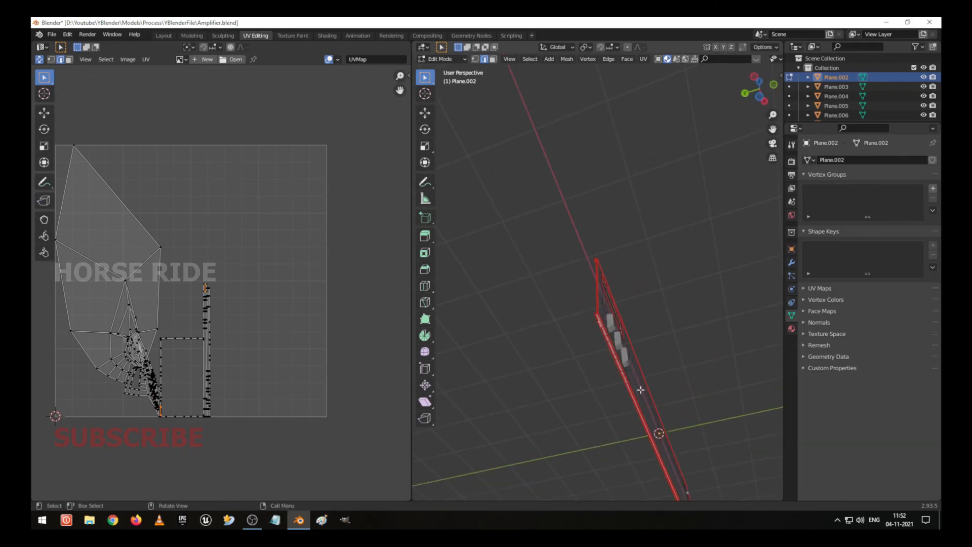
scroll(639, 390, "up", 5)
middle_click_drag(638, 390, 507, 275)
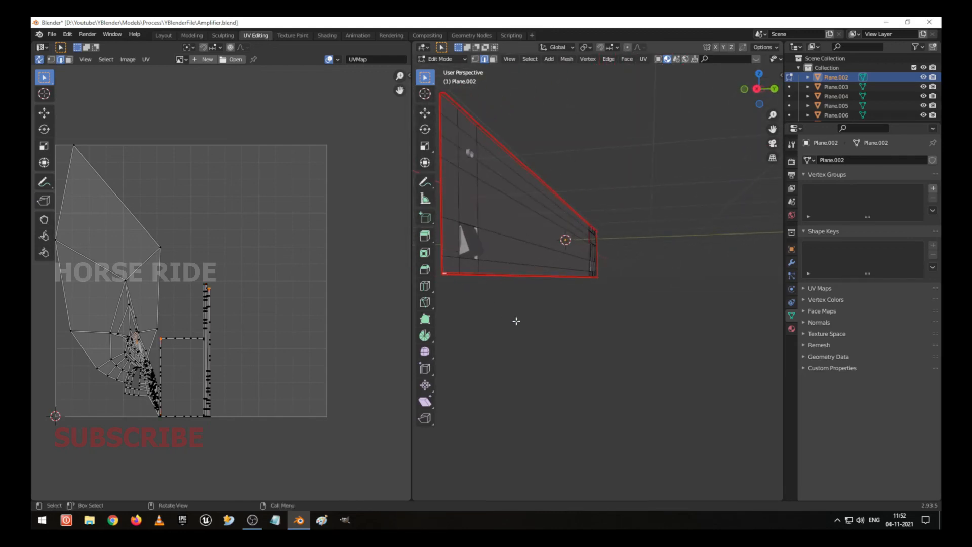
scroll(516, 321, "up", 5)
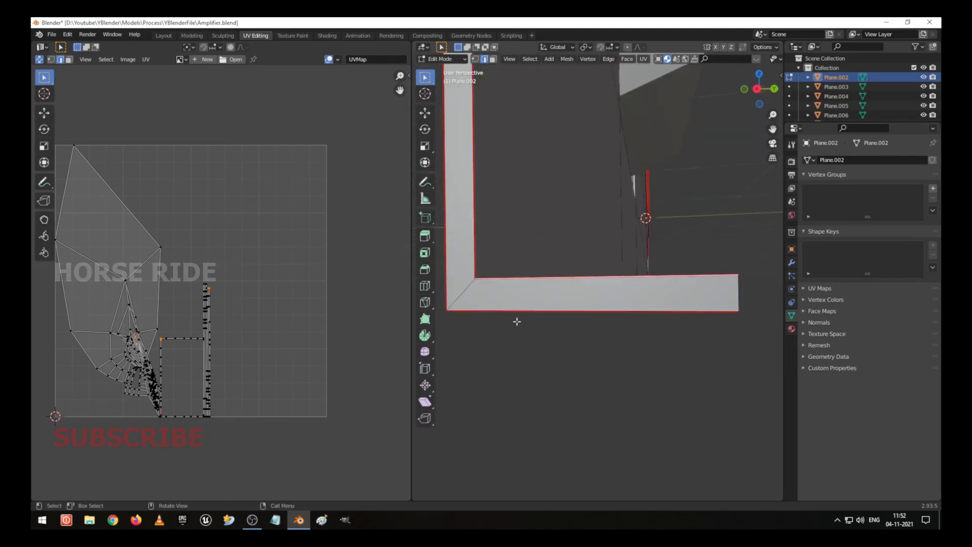
left_click(736, 294)
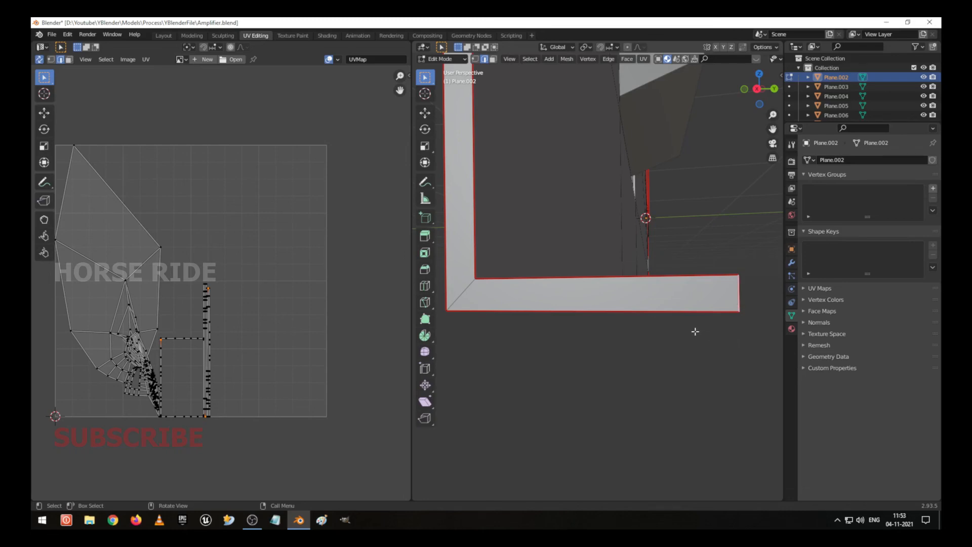
mouse_move(695, 331)
middle_mouse_down()
mouse_move(647, 327)
mouse_move(692, 315)
middle_mouse_up()
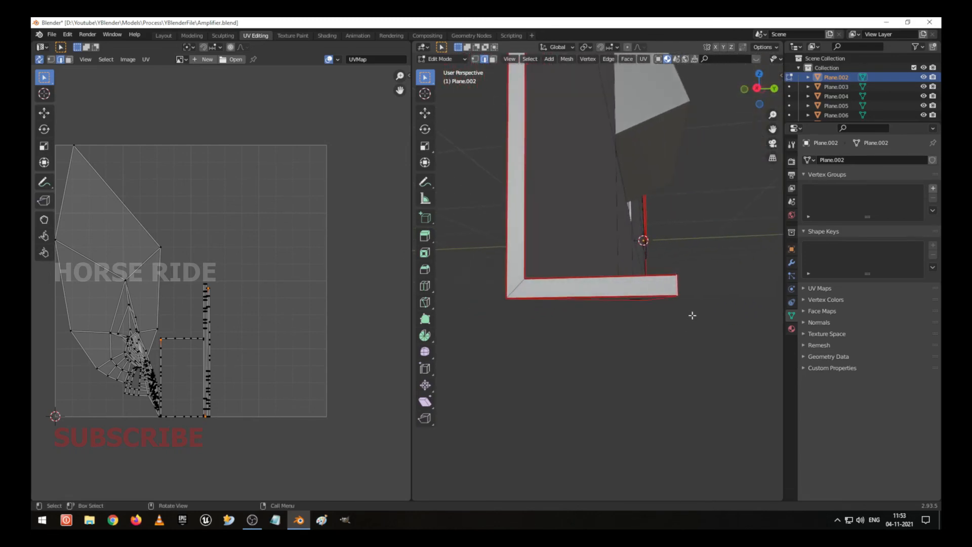
left_click(517, 284, "alt")
middle_click_drag(517, 284, 551, 349)
left_click(508, 292, "alt+shift")
key("alt+z")
key("alt+z")
left_click(603, 304)
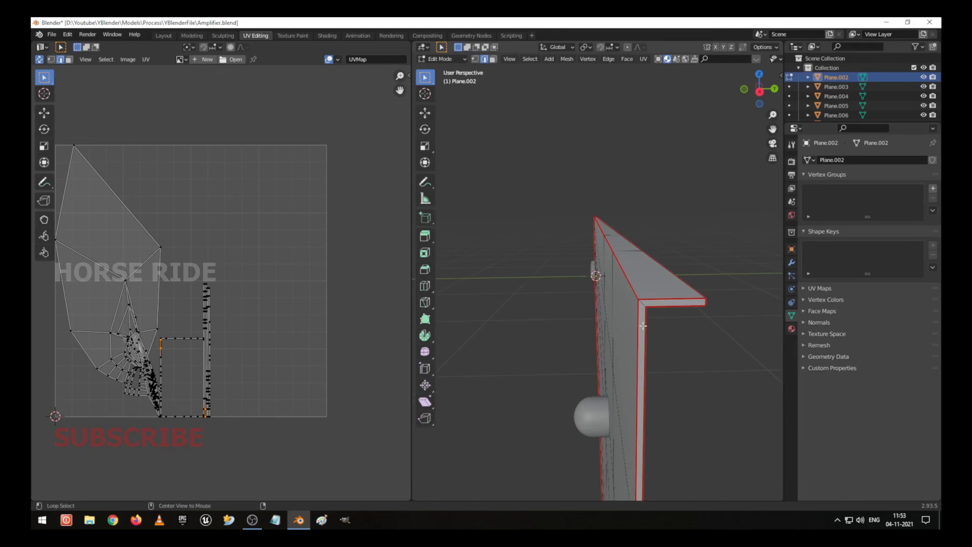
left_click(644, 303, "alt")
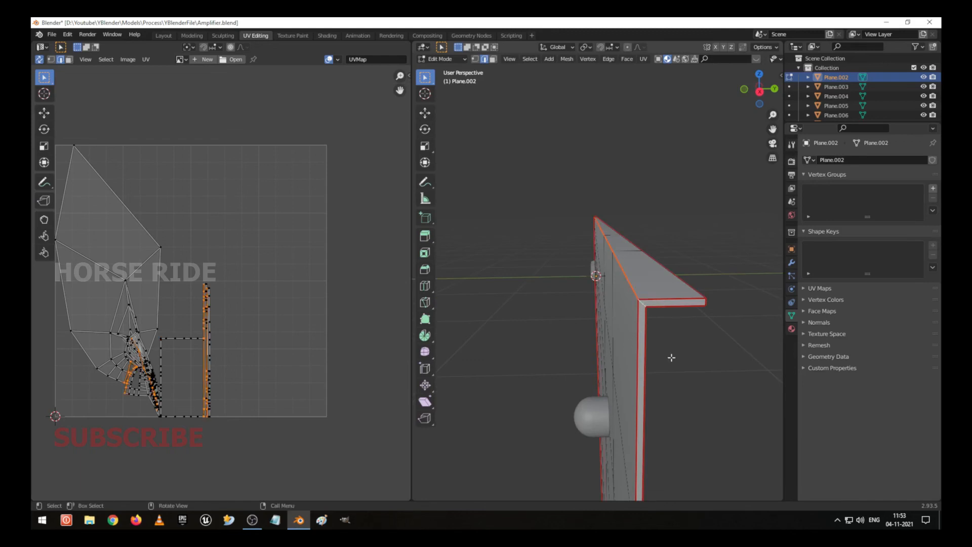
Step: Unwrap the entire plate again with the rim corner seams and examine the resulting UV islands
key("a")
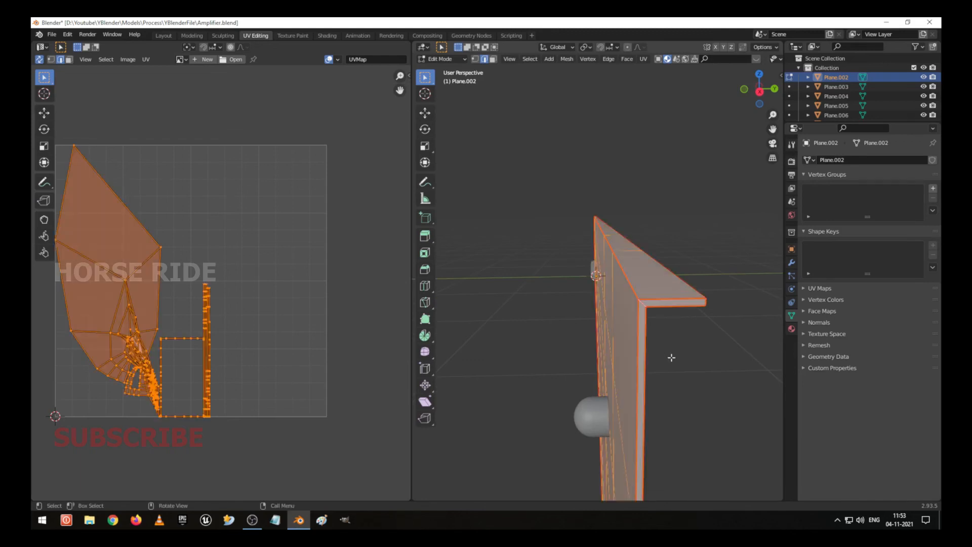
key("u")
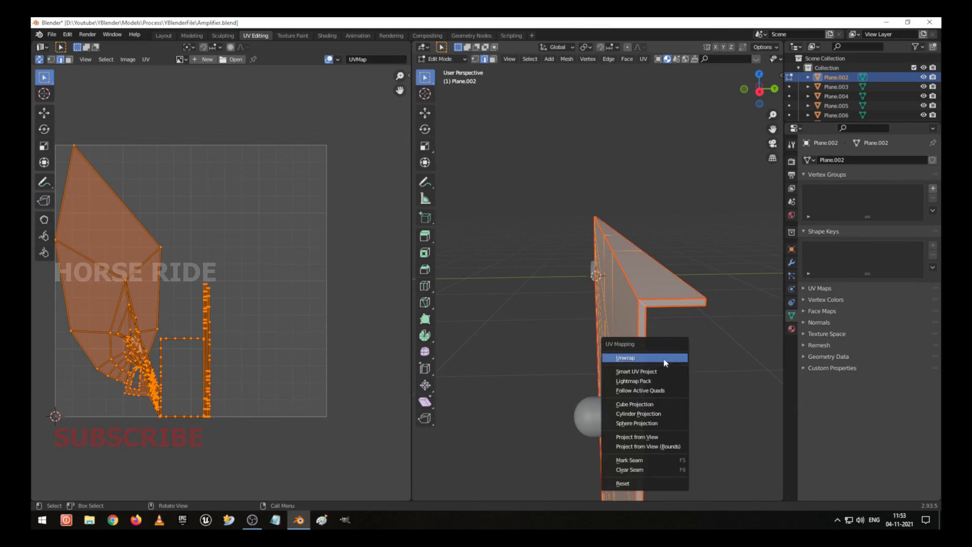
left_click(668, 358)
key("alt+a")
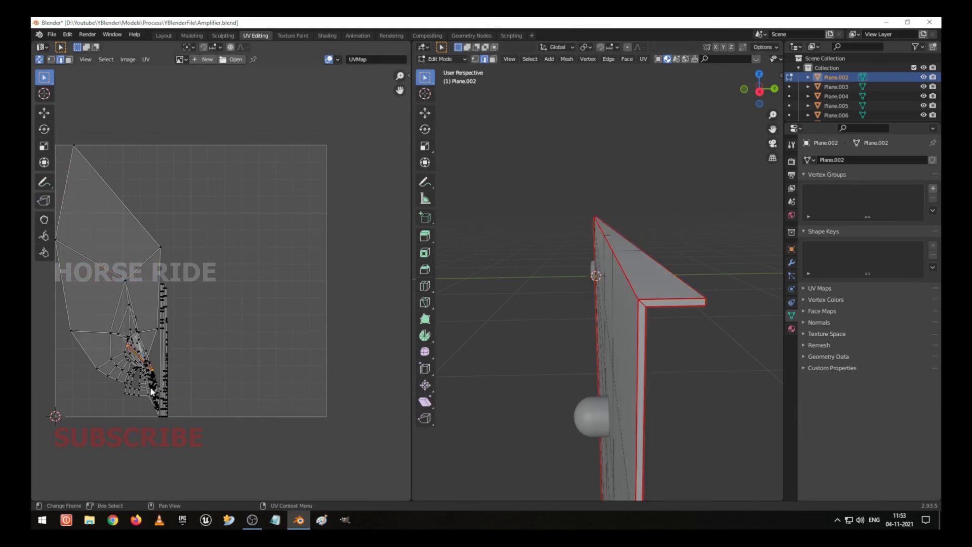
middle_click_drag(148, 380, 248, 373)
scroll(243, 374, "up", 5)
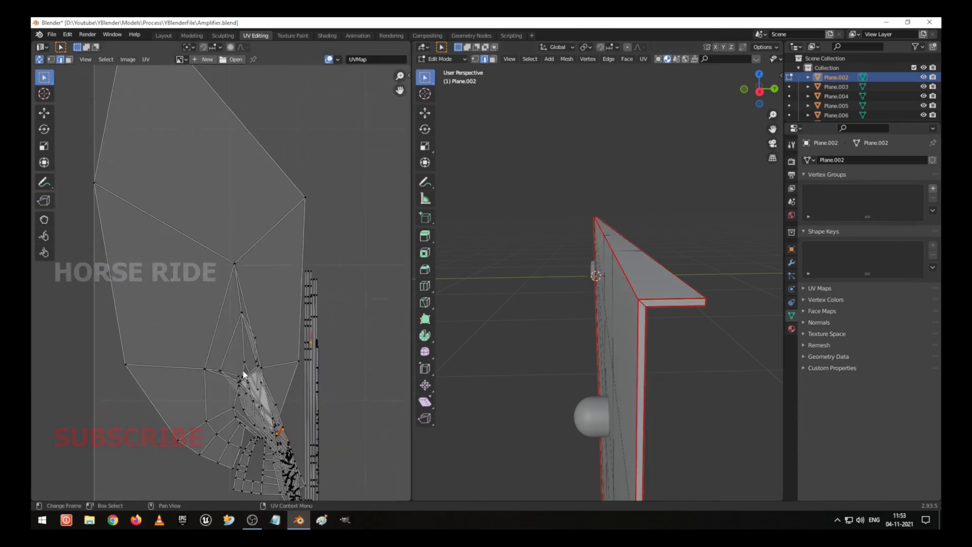
middle_click_drag(210, 381, 213, 353)
scroll(666, 405, "down", 4)
Step: Mark the edge loop around the display-window recess on the plate's back and its lower diagonal corner edge as seams
middle_click_drag(658, 399, 618, 425)
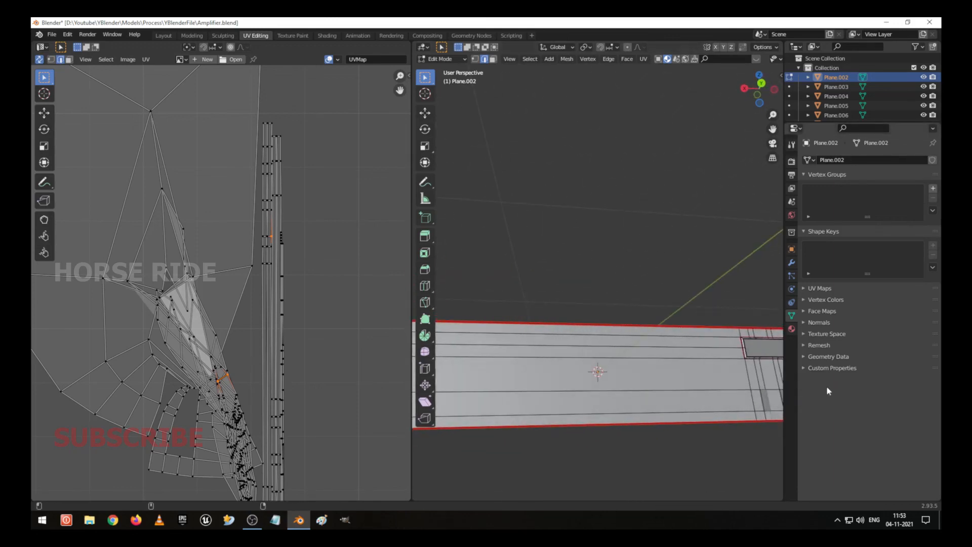
middle_click_drag(734, 388, 592, 392, "shift")
scroll(732, 376, "up", 3)
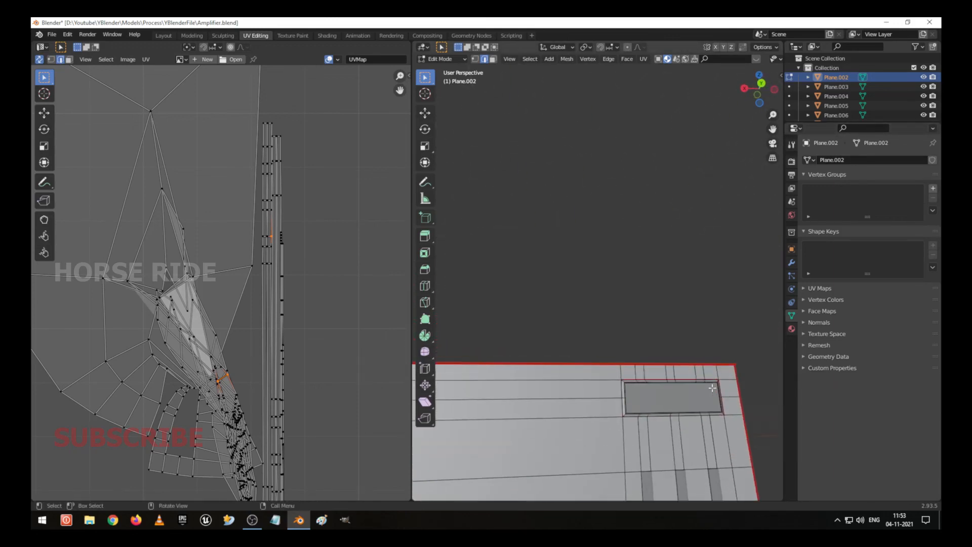
middle_click_drag(728, 425, 662, 441)
scroll(760, 414, "down", 1)
middle_click_drag(761, 414, 445, 439)
scroll(737, 423, "down", 4)
middle_click_drag(737, 423, 543, 469)
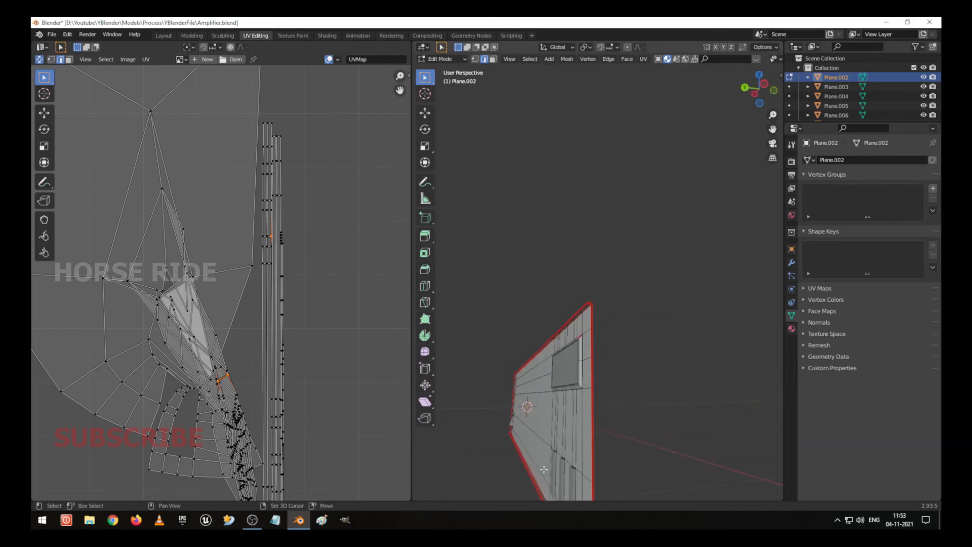
scroll(565, 411, "up", 2)
middle_click_drag(570, 413, 634, 424)
scroll(635, 424, "up", 2)
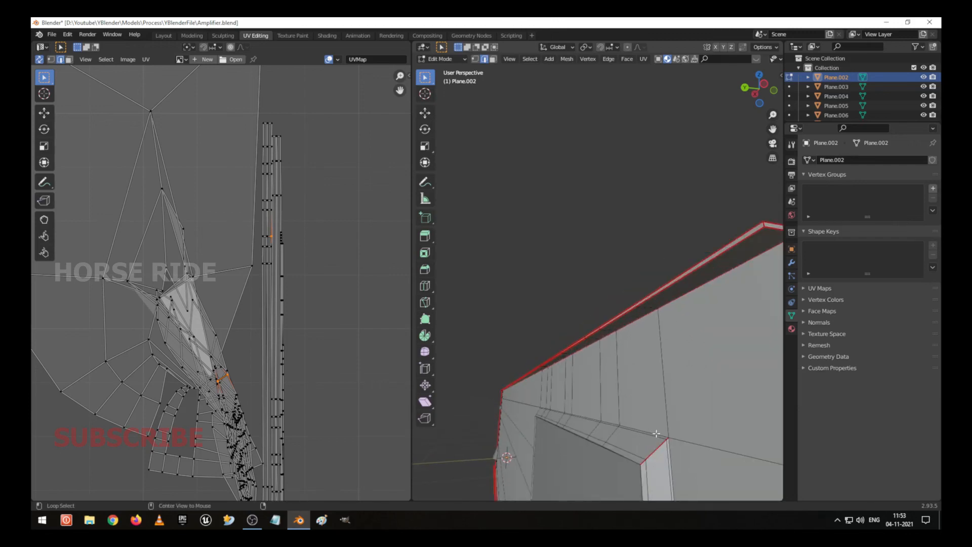
middle_click_drag(656, 434, 679, 456)
middle_click_drag(706, 447, 671, 403)
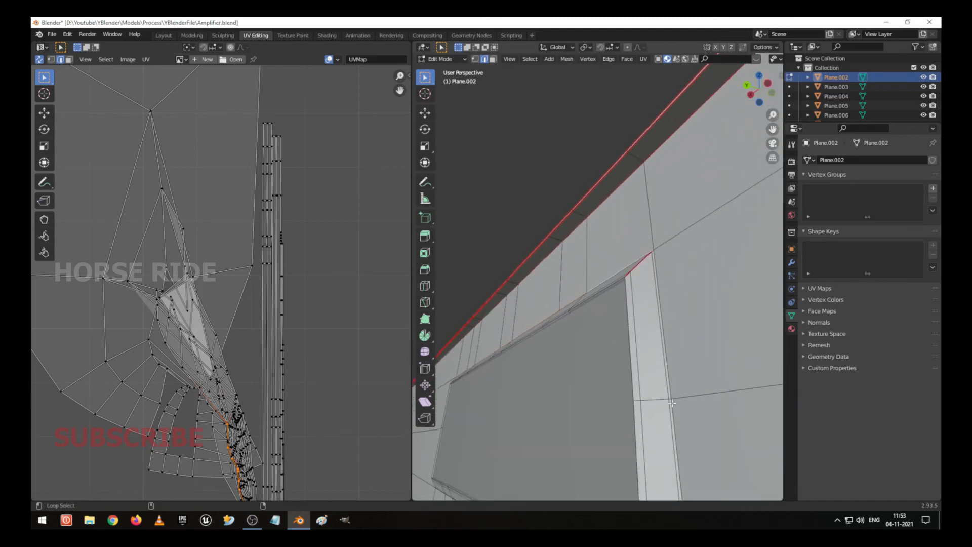
left_click(676, 356, "alt")
left_click(673, 353, "alt")
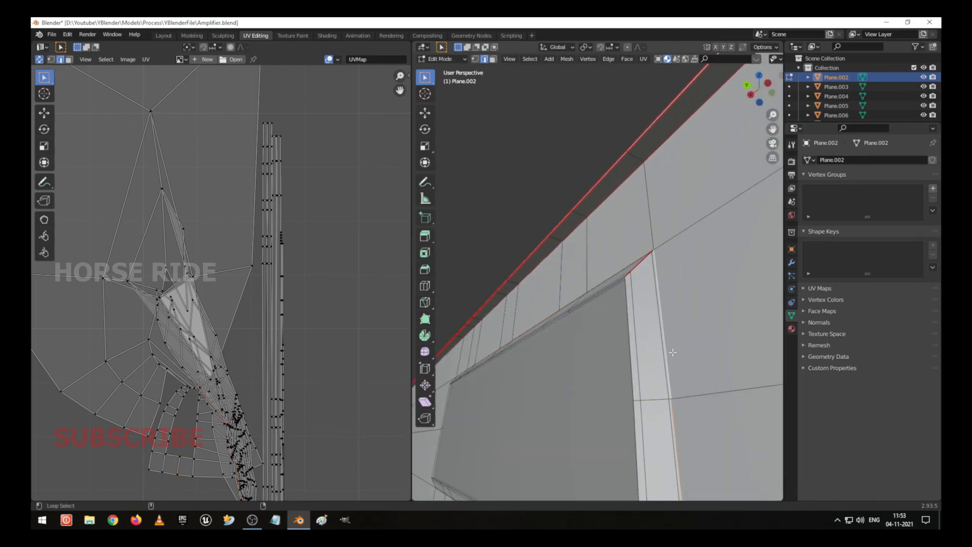
middle_click_drag(673, 352, 562, 357)
left_click(671, 350, "alt")
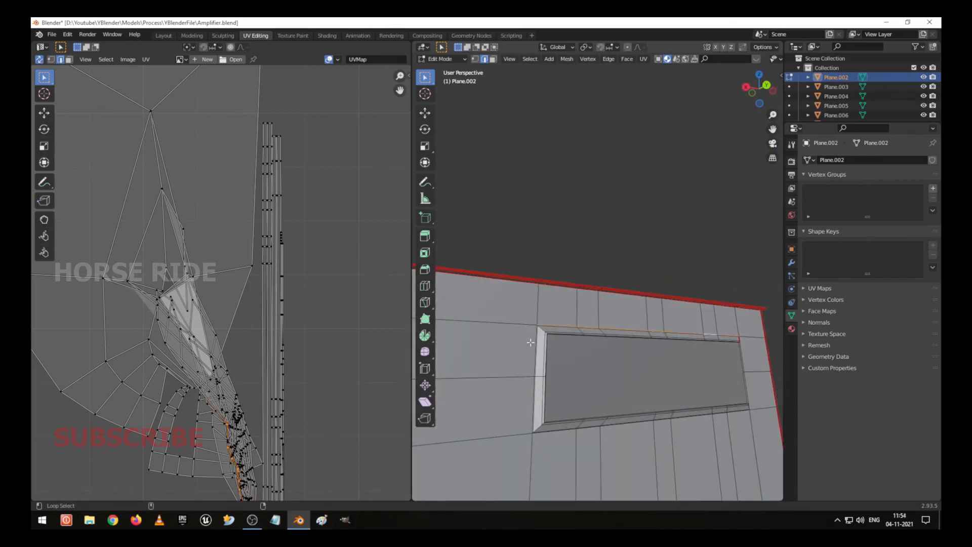
left_click(552, 439, "alt+shift")
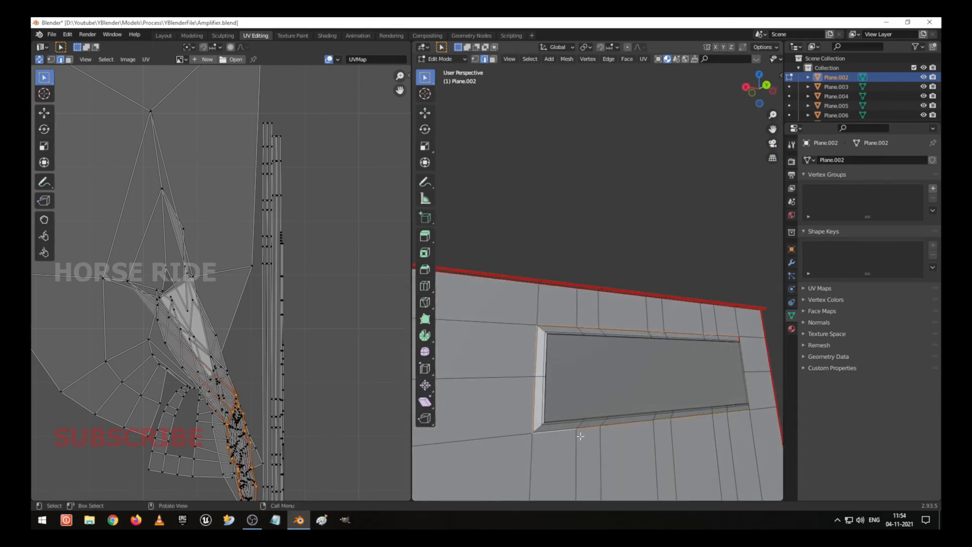
middle_click_drag(692, 420, 707, 327)
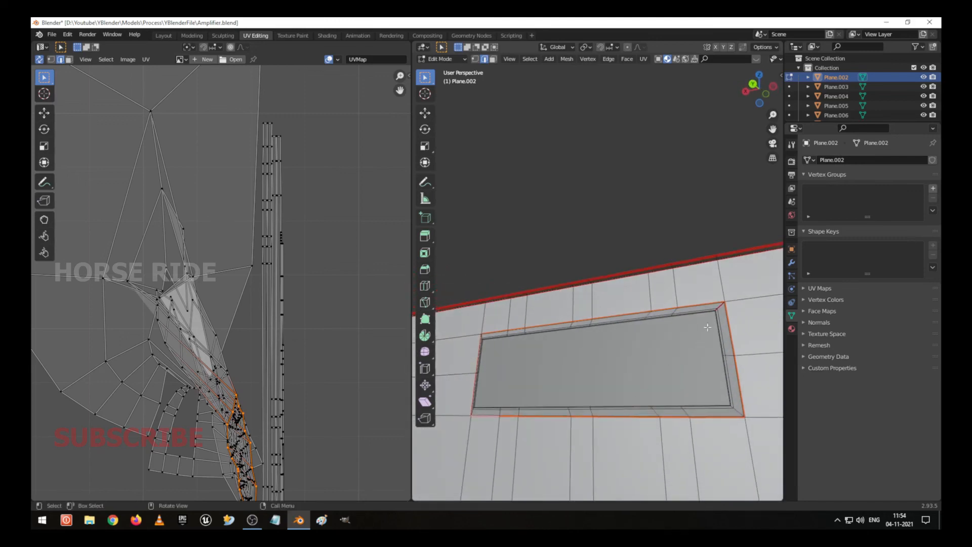
left_click(741, 425, "alt")
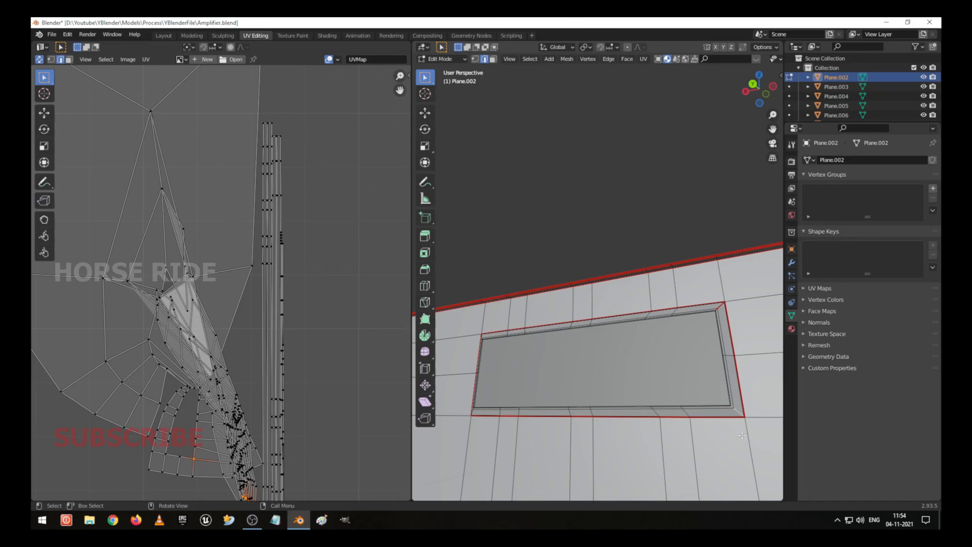
Step: Unwrap the entire plate again using the seams on the back of the display-window recess, and clear the selection
key("a")
key("u")
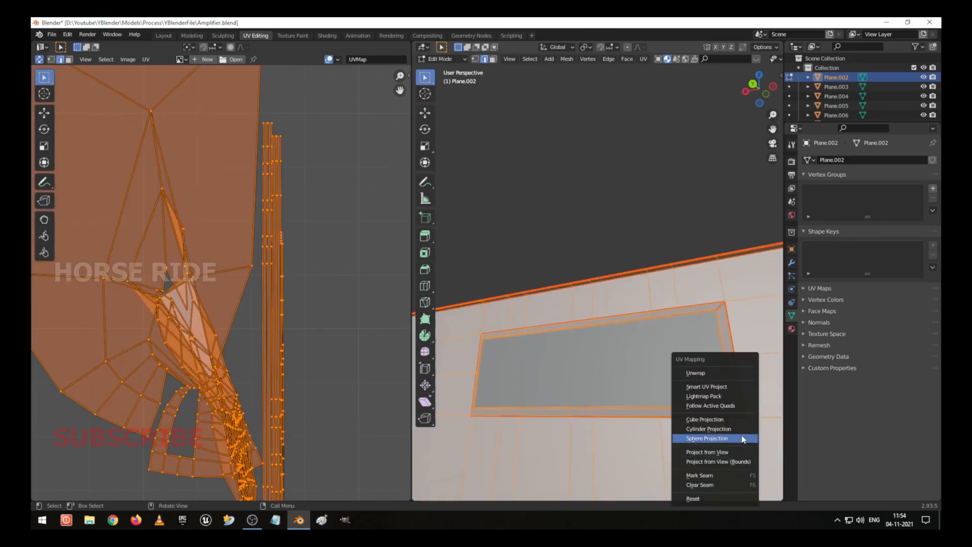
left_click(709, 374)
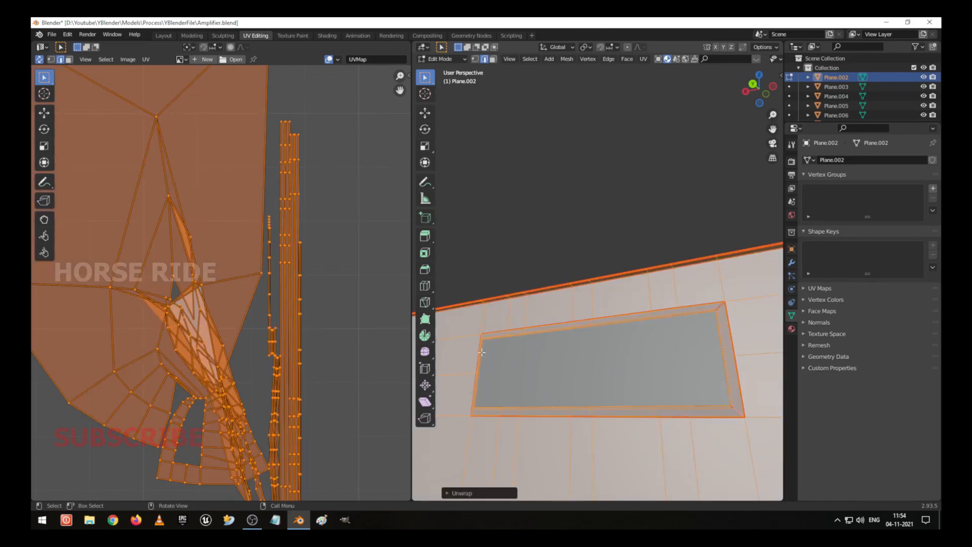
middle_click_drag(482, 352, 629, 312)
key("alt+a")
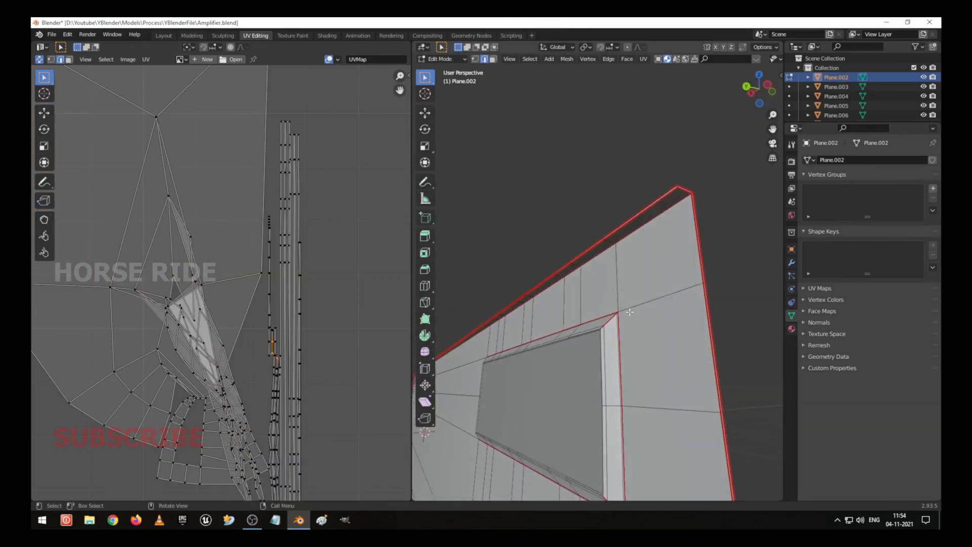
Step: Examine the recess corners on the model and compare them with the narrow strips and distorted island in the UV layout
scroll(629, 292, "up", 2)
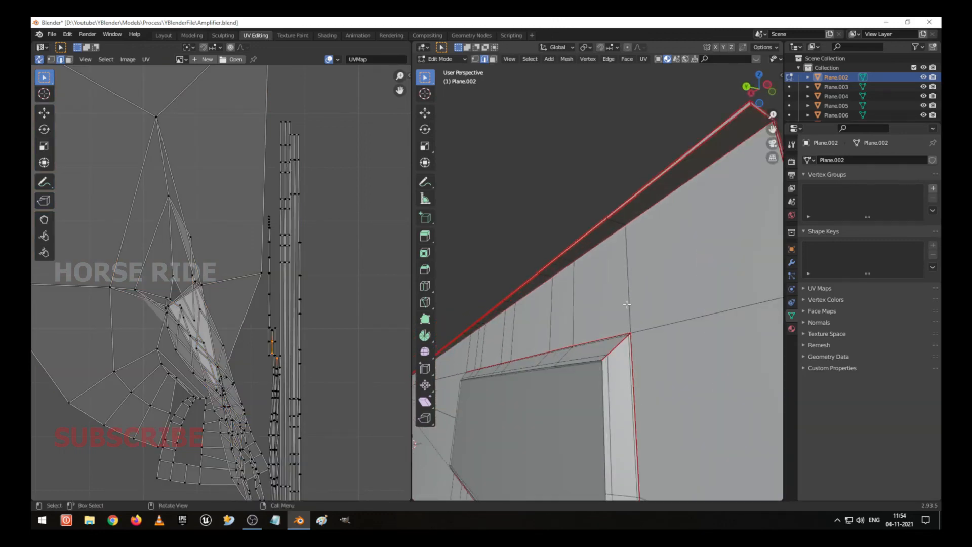
scroll(626, 304, "down", 2)
middle_click_drag(627, 304, 629, 297)
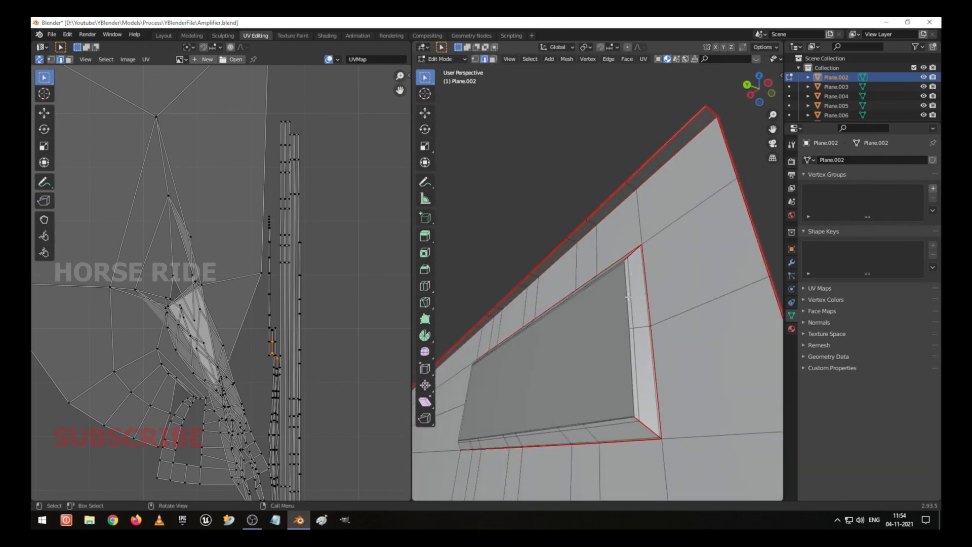
scroll(202, 363, "down", 2)
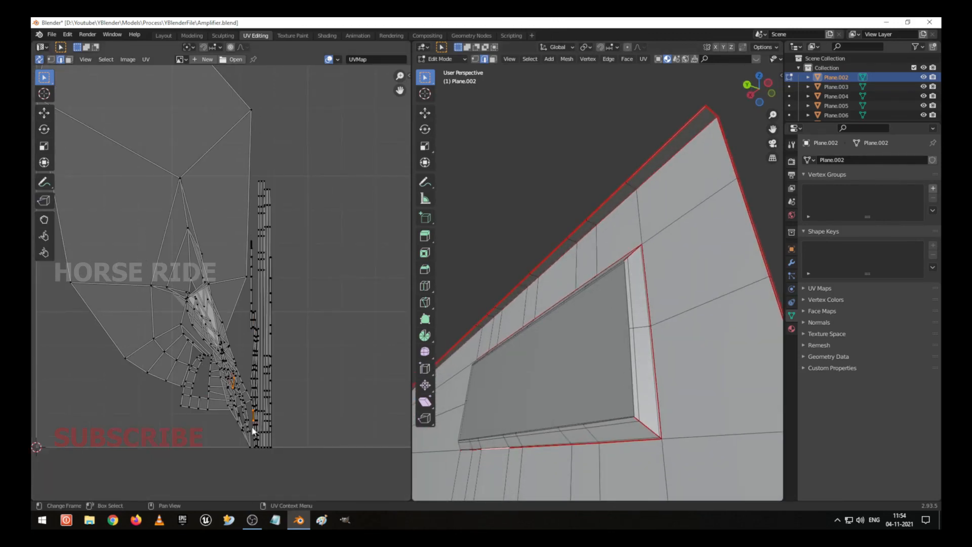
mouse_move(582, 405)
middle_mouse_down()
mouse_move(603, 425)
mouse_move(623, 428)
mouse_move(563, 361)
mouse_move(568, 390)
mouse_move(581, 392)
mouse_move(585, 373)
mouse_move(383, 375)
mouse_move(544, 383)
mouse_move(610, 403)
mouse_move(568, 405)
mouse_move(666, 401)
mouse_move(706, 413)
mouse_move(614, 408)
mouse_move(568, 390)
mouse_move(549, 363)
mouse_move(558, 360)
mouse_move(622, 395)
mouse_move(562, 394)
mouse_move(546, 406)
mouse_move(640, 382)
mouse_move(672, 386)
mouse_move(642, 393)
mouse_move(675, 390)
mouse_move(537, 399)
mouse_move(623, 404)
mouse_move(627, 392)
mouse_move(587, 399)
mouse_move(594, 396)
middle_mouse_up()
scroll(623, 403, "down", 5)
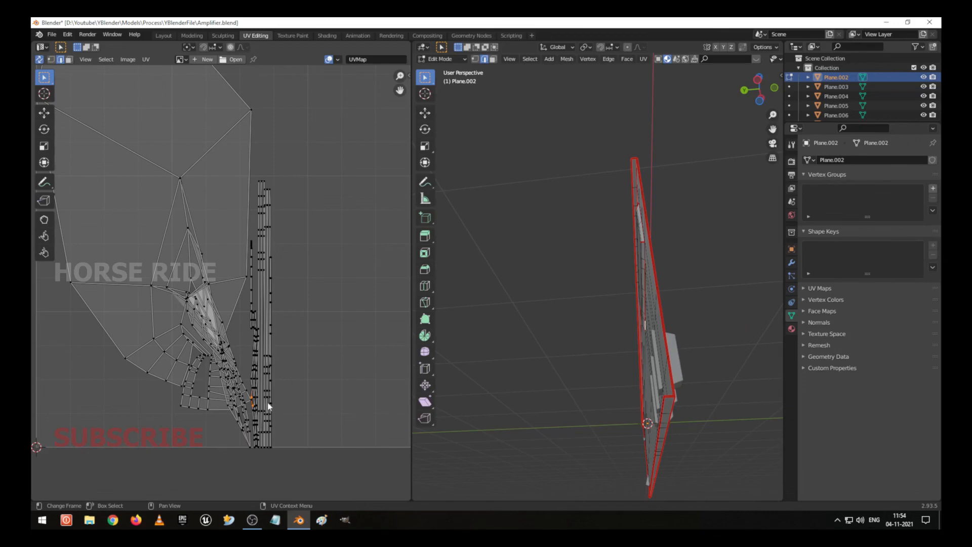
scroll(268, 406, "up", 8)
scroll(257, 381, "down", 6)
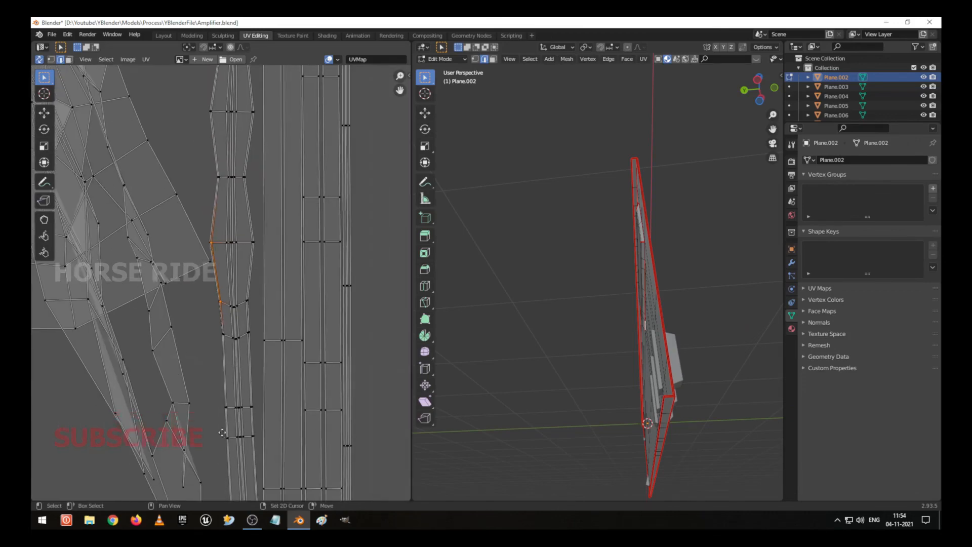
middle_click_drag(291, 355, 284, 439)
middle_click_drag(244, 286, 369, 474)
Step: Select the overlapping faces of the distorted UV island and locate them on the plate with X-ray display
left_click_drag(155, 203, 363, 454)
middle_click_drag(671, 393, 706, 404)
key("alt+z")
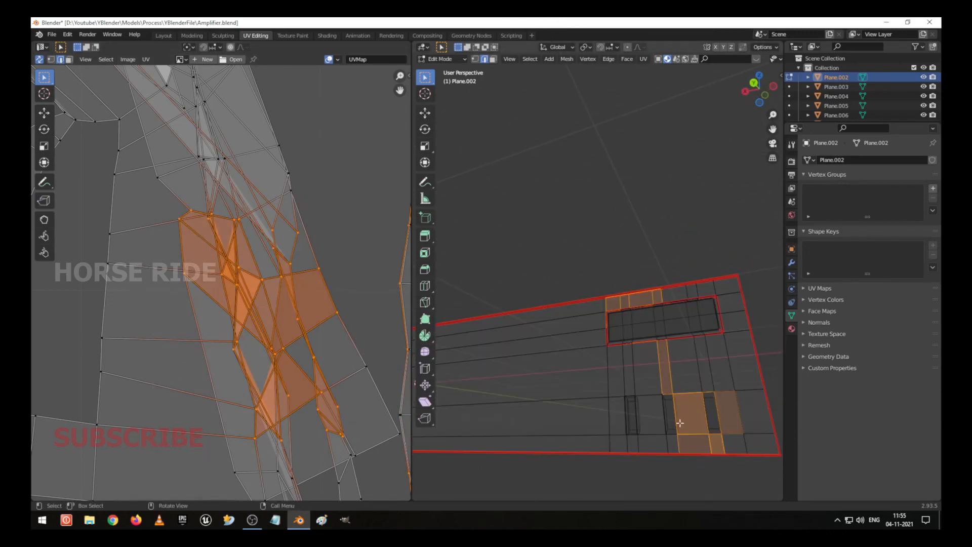
scroll(679, 423, "up", 2)
mouse_move(716, 472)
middle_mouse_down()
mouse_move(636, 394)
mouse_move(676, 429)
mouse_move(686, 371)
mouse_move(620, 371)
mouse_move(523, 412)
mouse_move(580, 395)
mouse_move(580, 430)
mouse_move(564, 434)
mouse_move(582, 436)
mouse_move(569, 435)
middle_mouse_up()
key("alt+z")
key("alt+z")
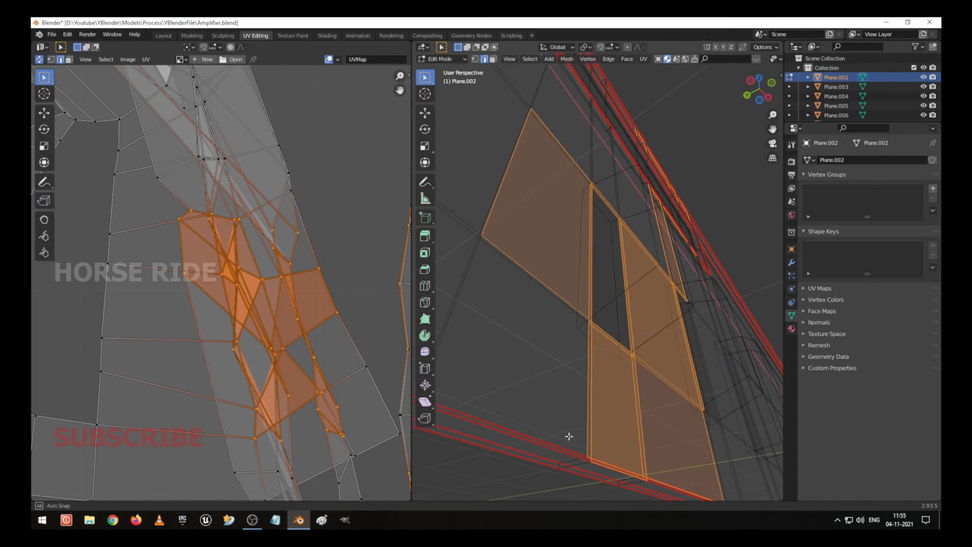
middle_click_drag(569, 435, 569, 436)
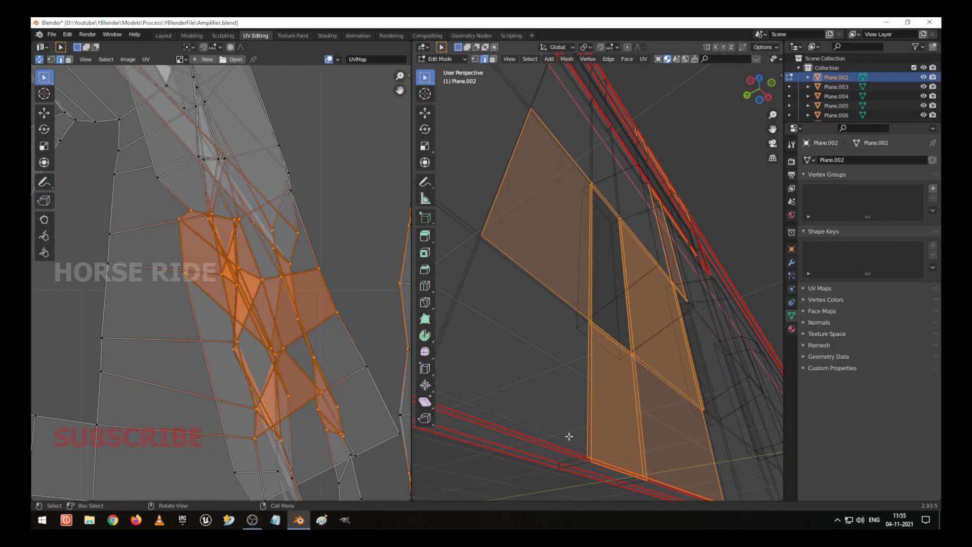
Step: Return the viewport to solid display and select the plate face directly below the first narrow button block
mouse_move(569, 436)
middle_mouse_down()
mouse_move(587, 434)
mouse_move(580, 434)
middle_mouse_up()
key("shift+z")
middle_click_drag(655, 434, 647, 431)
left_click(623, 425)
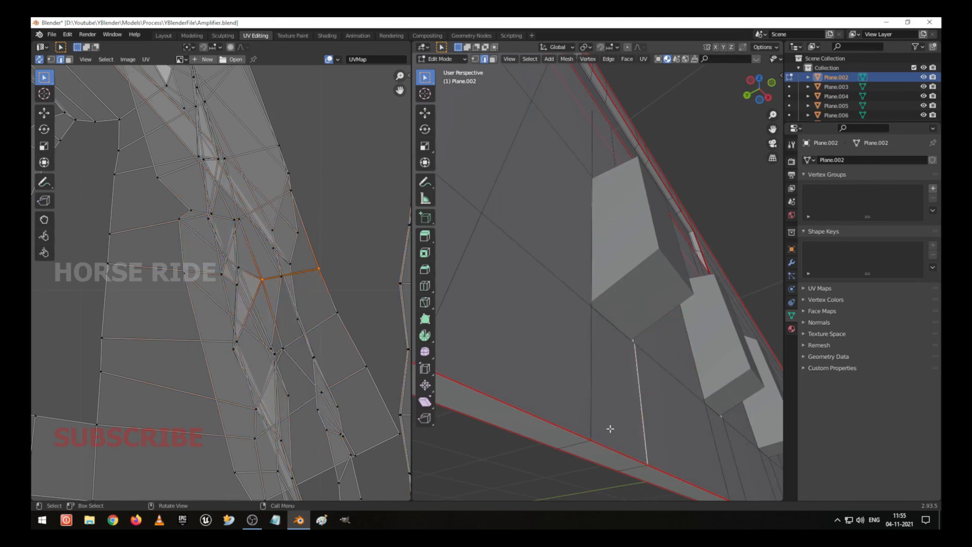
key("3")
left_click(611, 411)
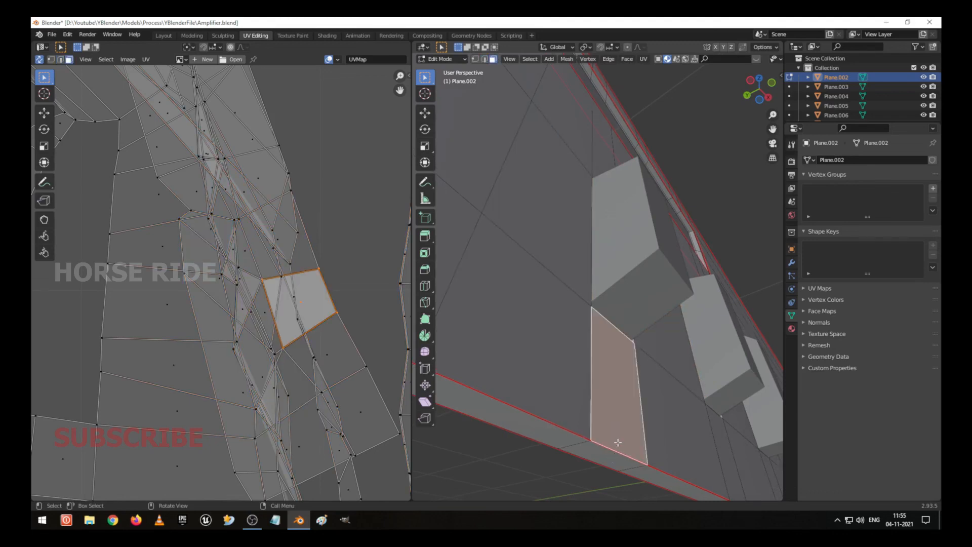
Step: Try moving the selected face out of the plate, inspect it, and undo the move
key("g")
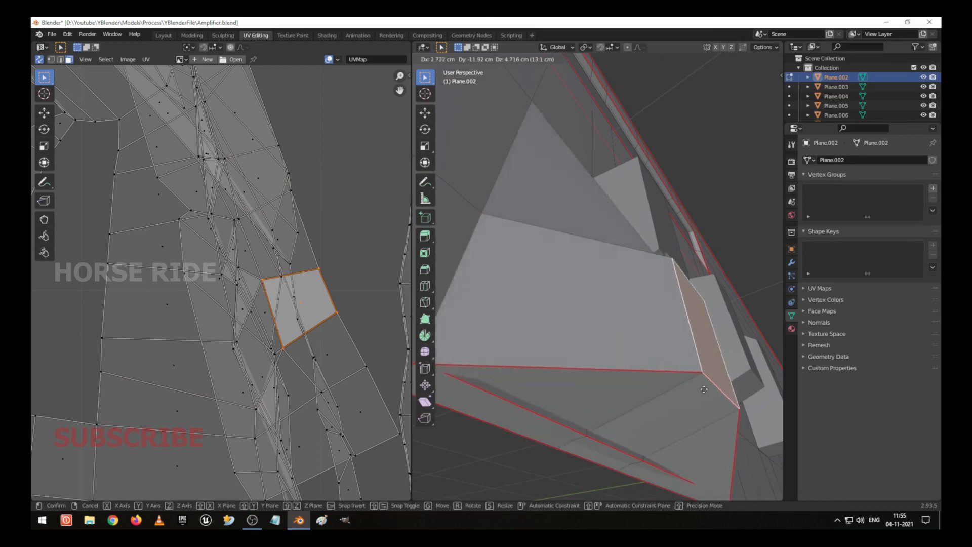
left_click(703, 388)
middle_click_drag(704, 388, 562, 381)
key("ctrl+z")
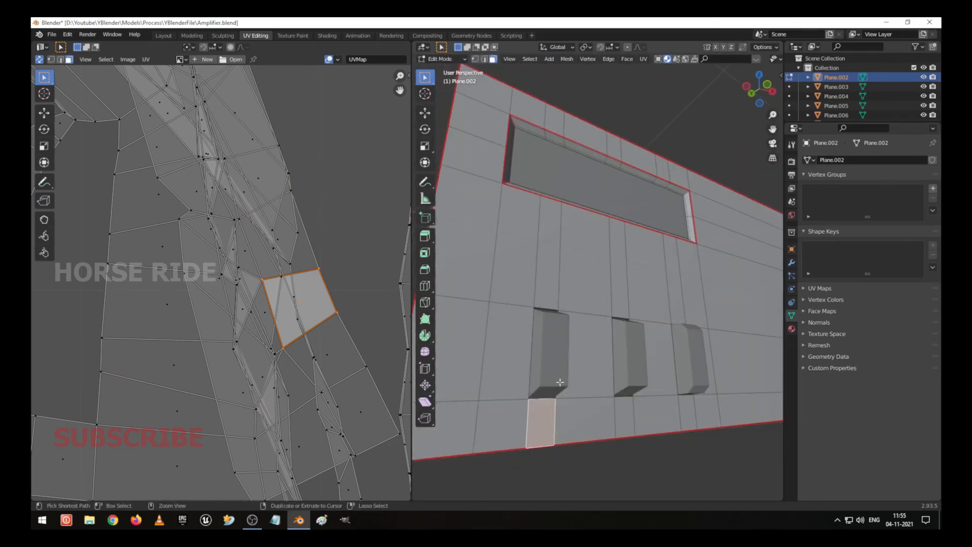
Step: Hide the three narrow button blocks (Plane.003) and reopen the front plate for mesh editing
scroll(517, 382, "up", 2)
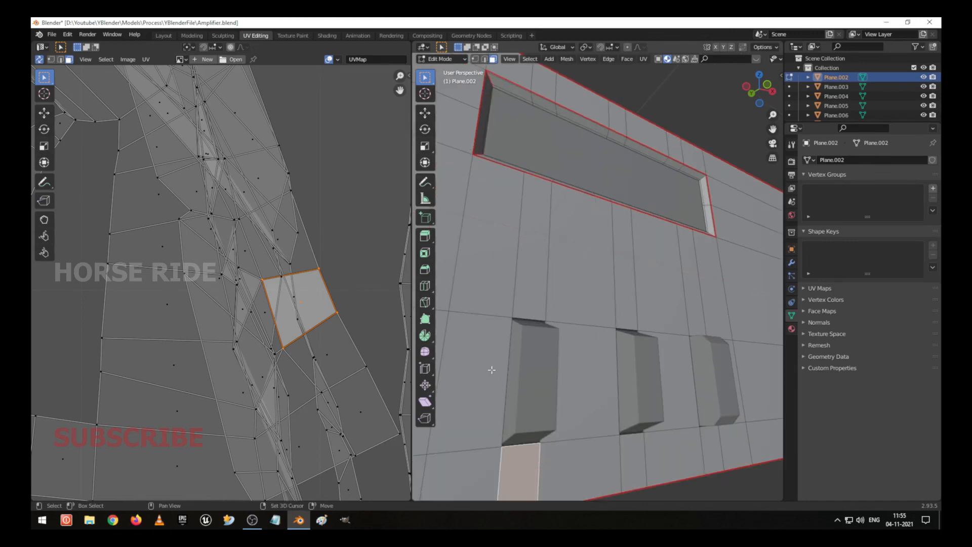
middle_click_drag(491, 369, 512, 367, "shift")
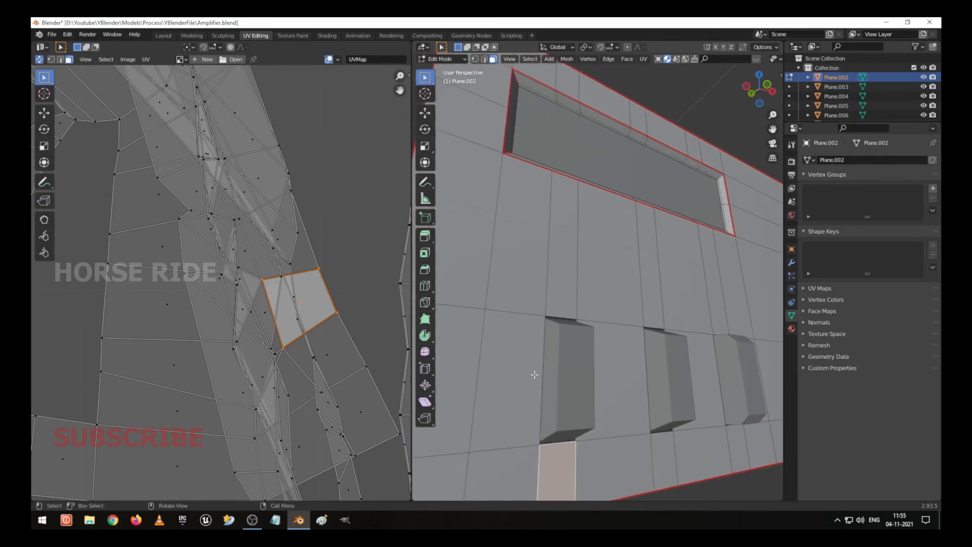
key("Tab")
left_click(566, 356)
key("h")
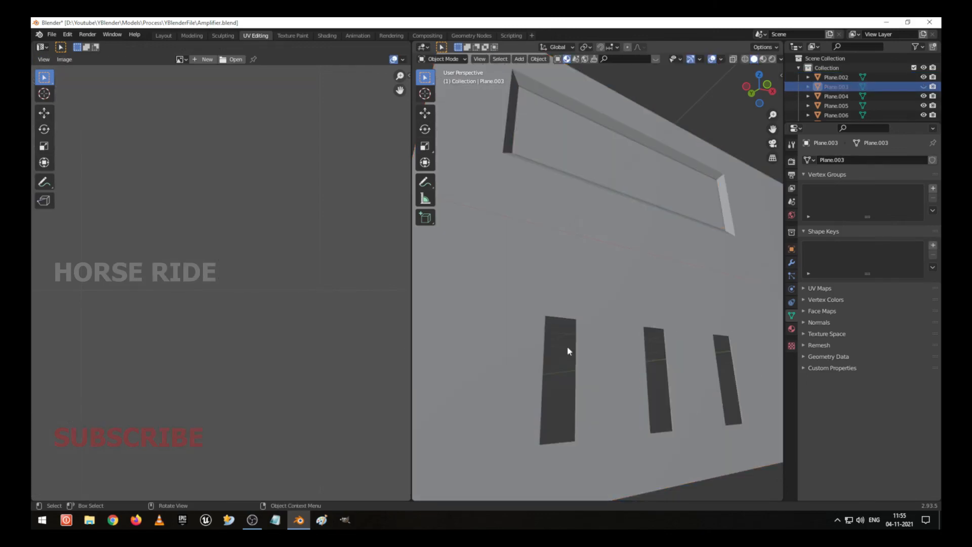
mouse_move(567, 345)
middle_mouse_down()
mouse_move(588, 365)
mouse_move(598, 297)
mouse_move(642, 302)
mouse_move(708, 358)
mouse_move(544, 336)
mouse_move(563, 338)
middle_mouse_up()
left_click(579, 369)
key("Tab")
scroll(564, 357, "up", 3)
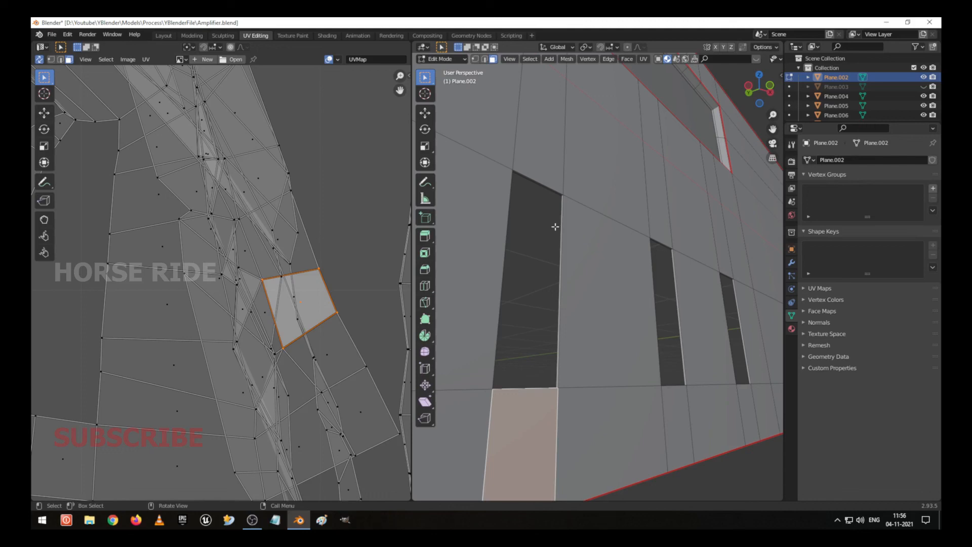
Step: Select the four front edges bordering the first narrow button opening
left_click(562, 207)
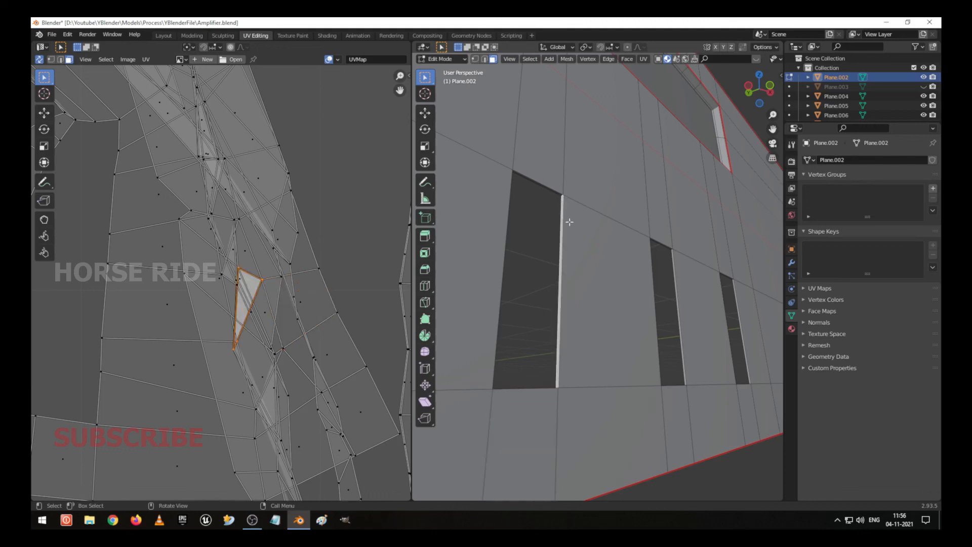
left_click(568, 219, "alt")
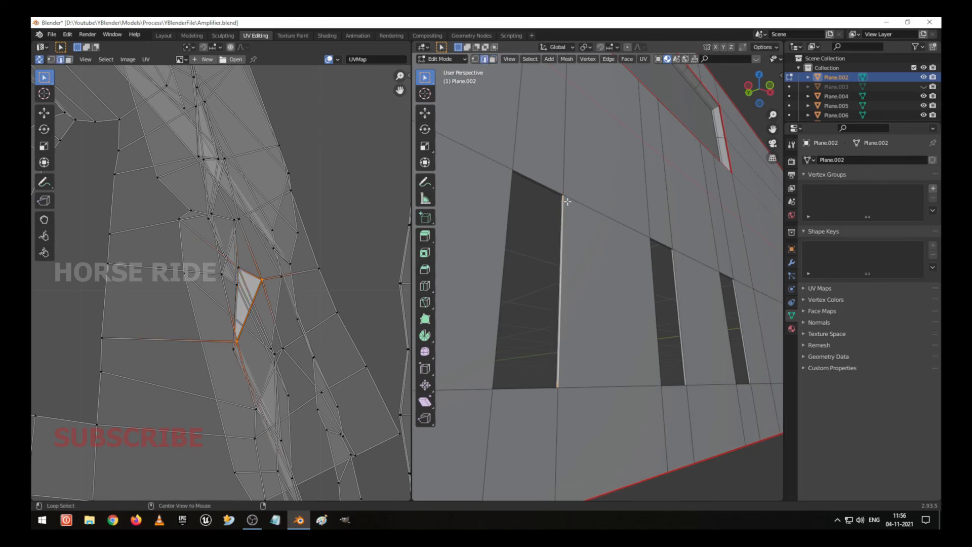
left_click(556, 190, "shift")
left_click(501, 201, "shift")
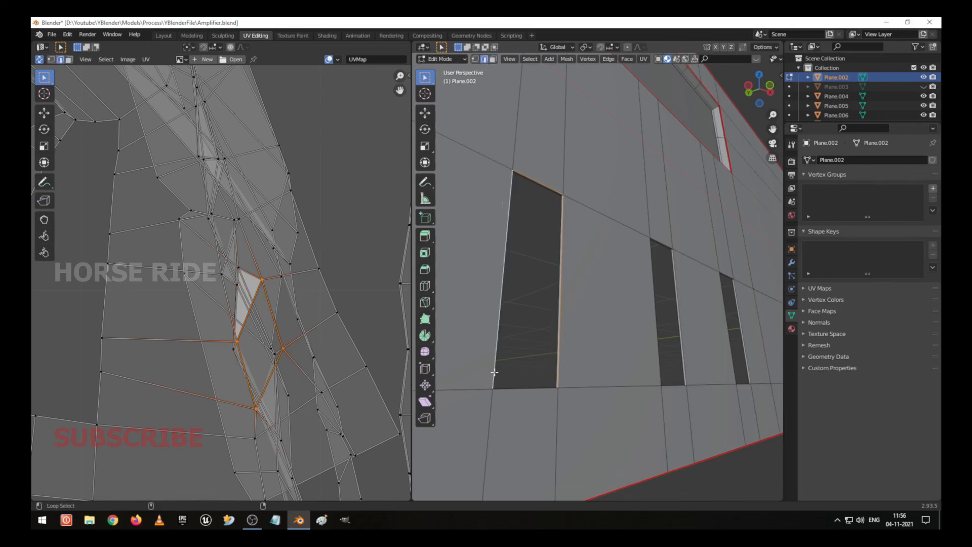
left_click(506, 396, "shift")
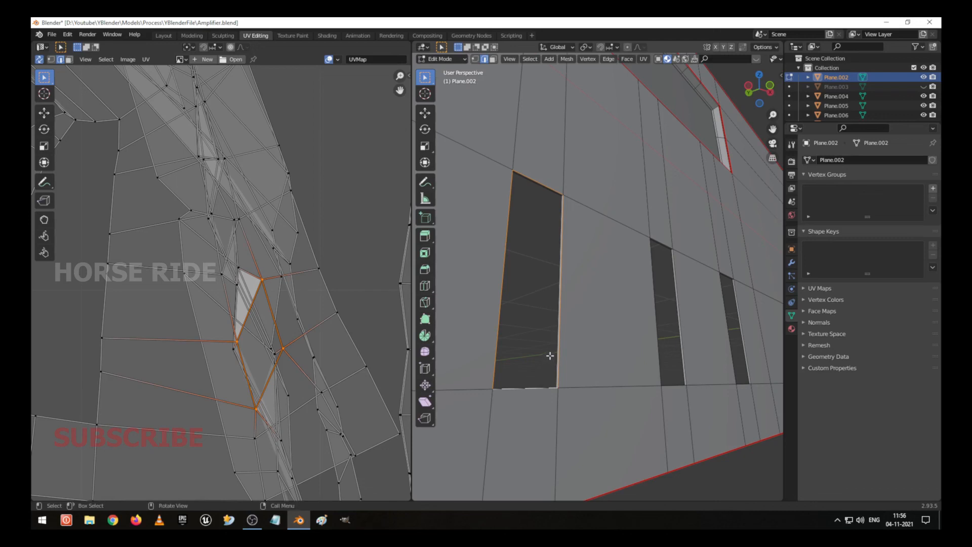
Step: Add the edges around the other two narrow openings to the selection and mark all of them as seams
left_click(688, 392, "alt+shift")
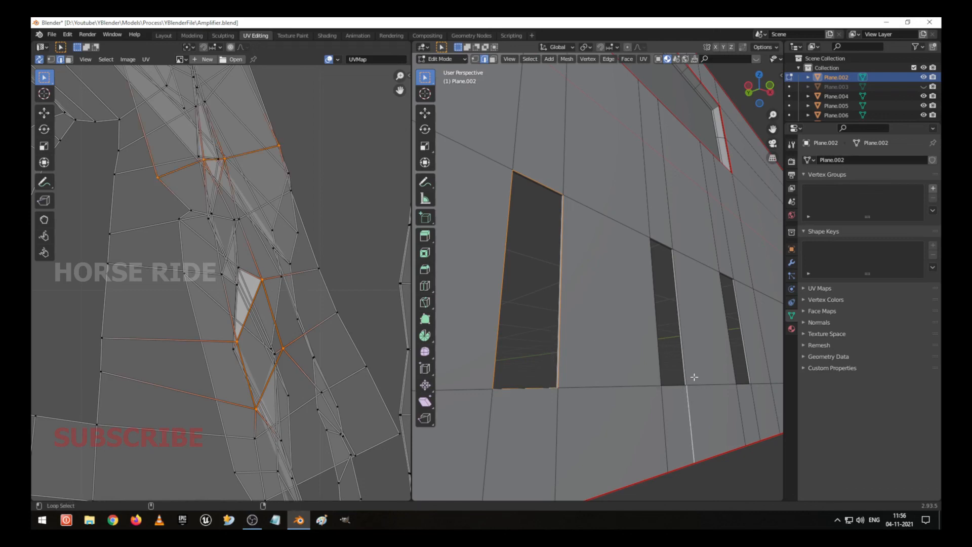
key("ctrl+z")
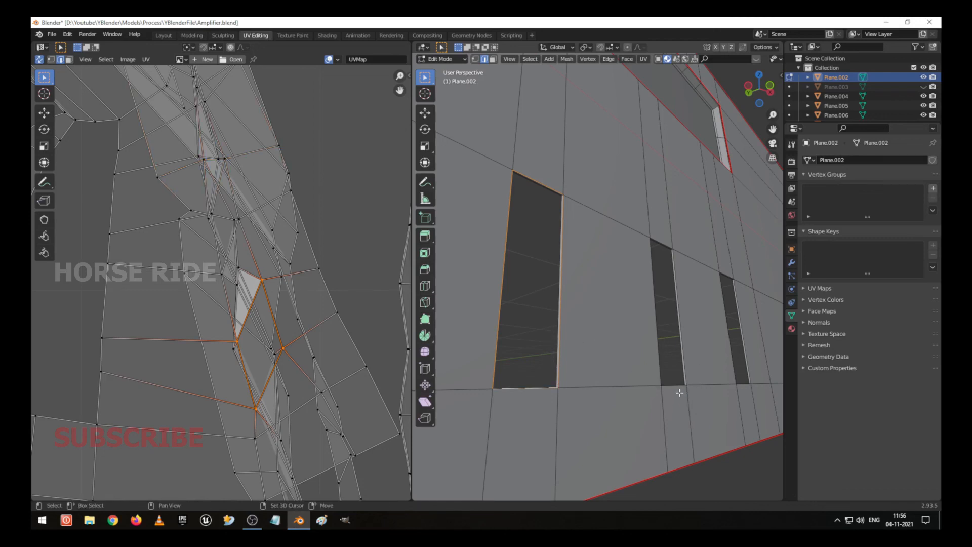
left_click(642, 340, "alt+shift")
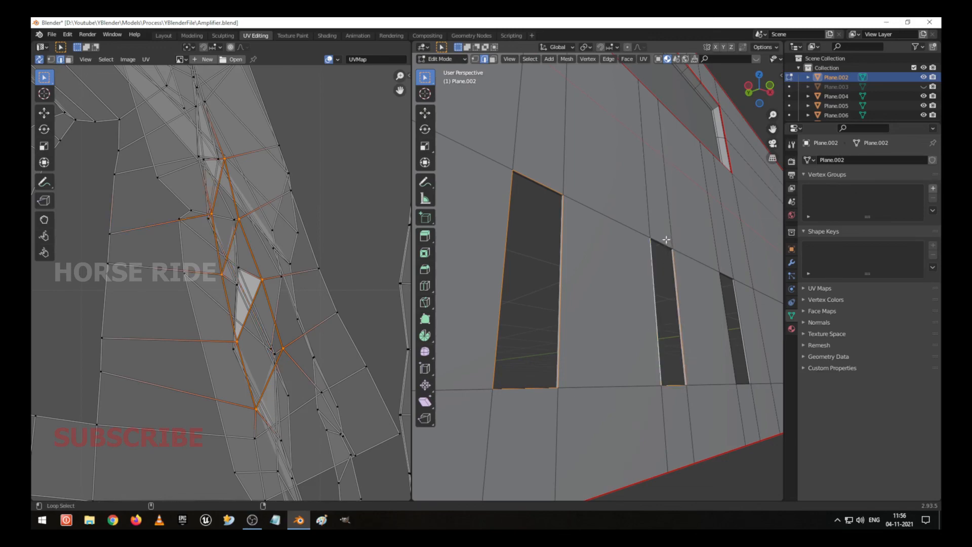
middle_click_drag(705, 336, 600, 352)
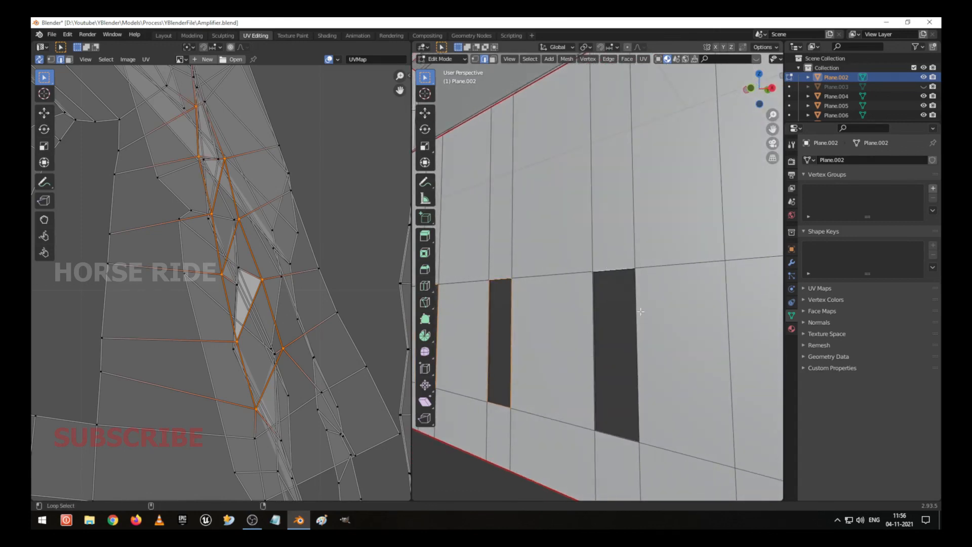
left_click(603, 448, "alt")
key("ctrl+z")
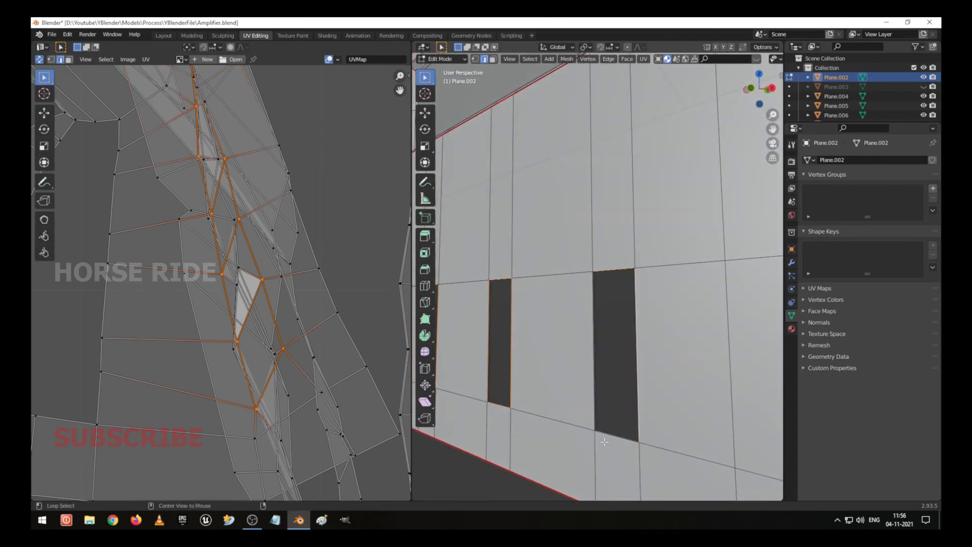
left_click(604, 442, "alt+shift")
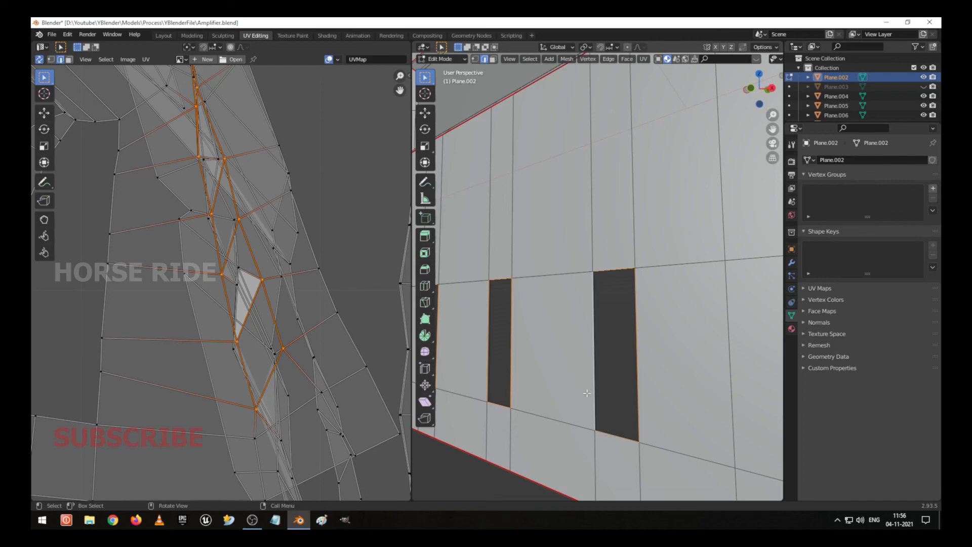
middle_click_drag(587, 393, 590, 358)
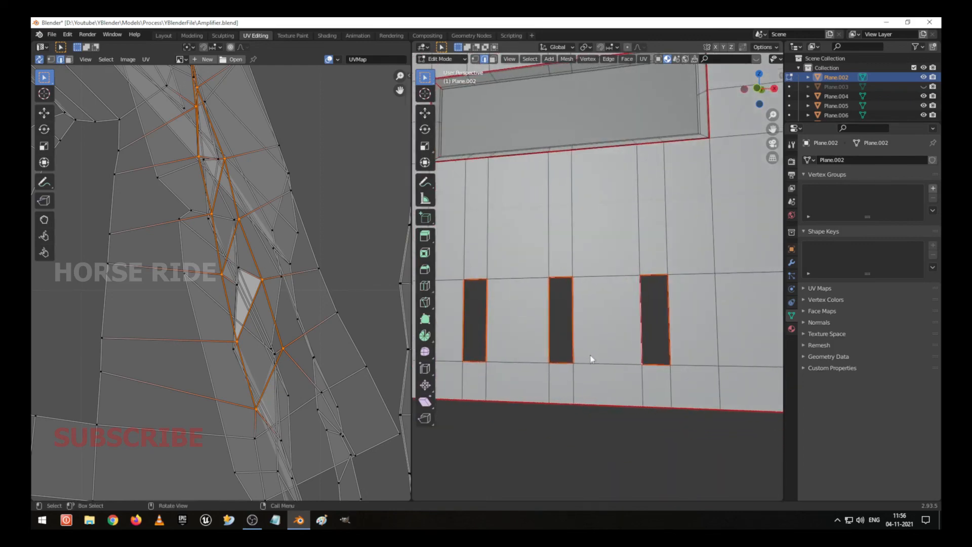
key("q")
Step: Select the entire plate and unwrap it again using the seams around the three button openings
key("a")
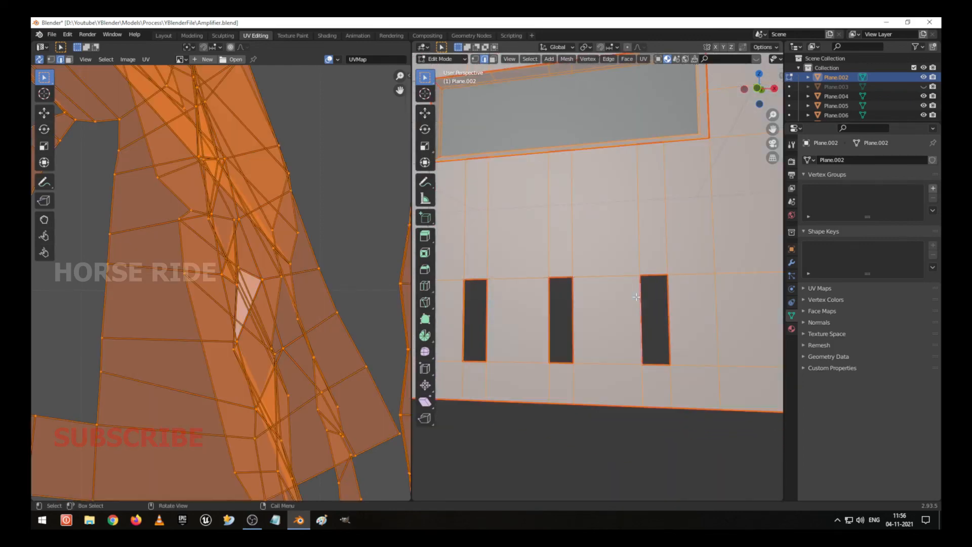
key("u")
left_click(637, 297)
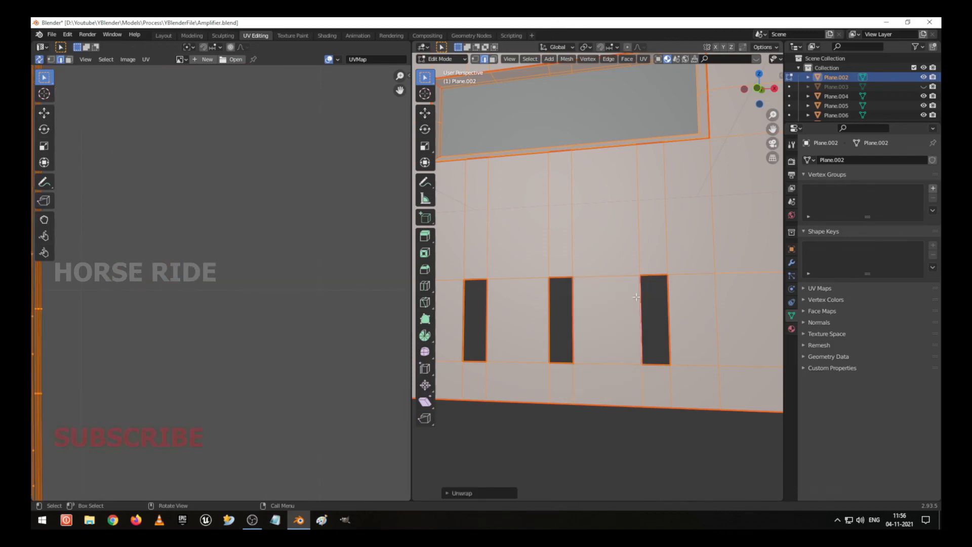
Step: Select the crumpled cluster at the upper end of the large UV island to find its faces on the plate
scroll(210, 338, "down", 3)
middle_click_drag(247, 250, 286, 401, "shift")
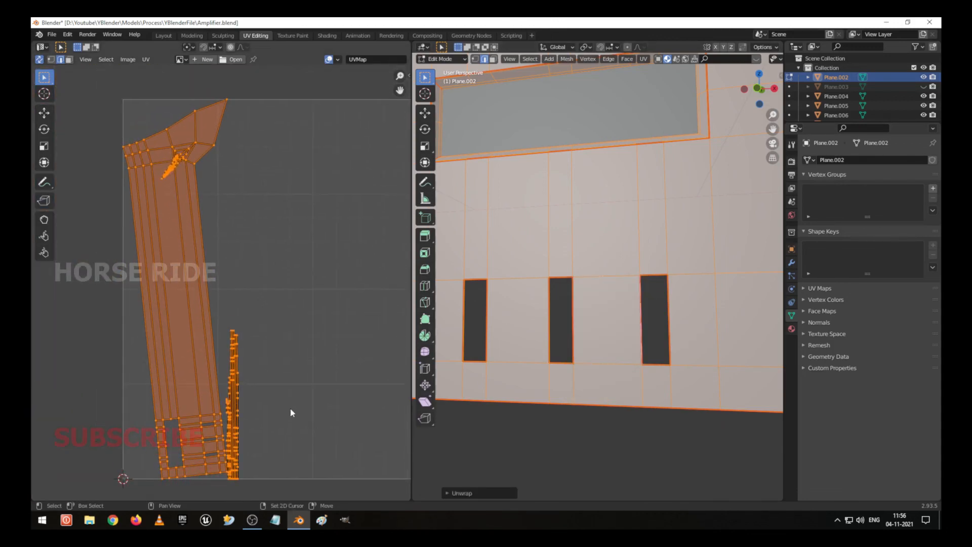
middle_click_drag(260, 150, 300, 258, "shift")
left_click_drag(177, 244, 246, 293)
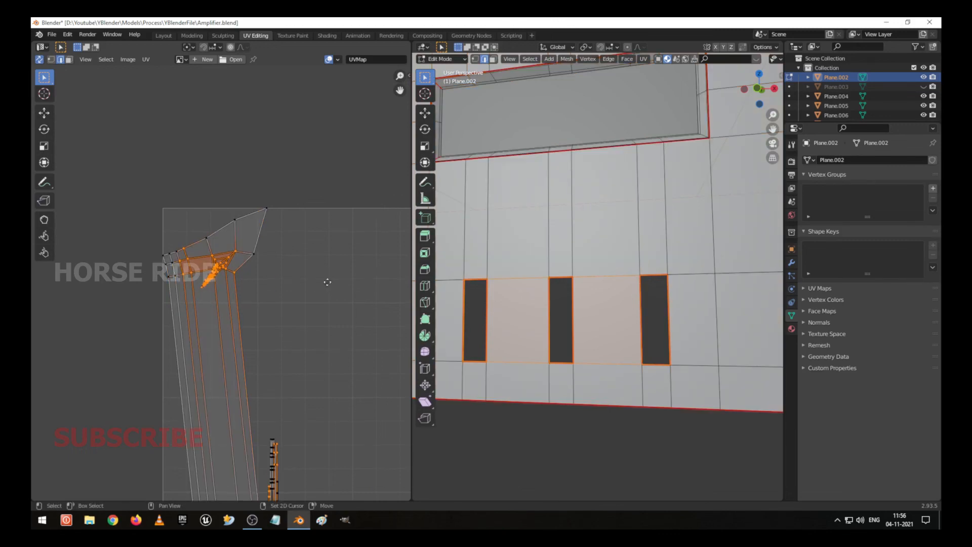
scroll(291, 332, "down", 4)
scroll(587, 315, "down", 4)
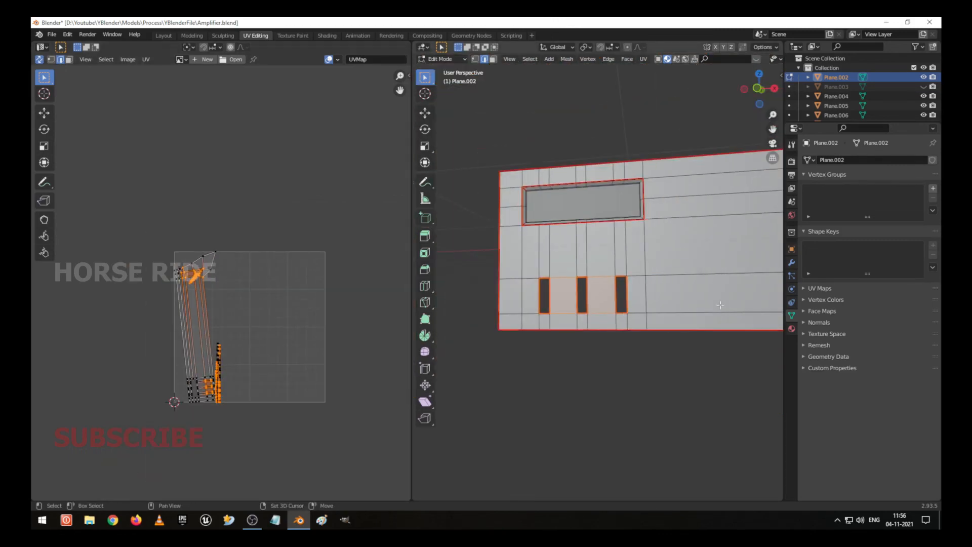
Step: Hide the block and surrounding piece (Plane.004 and Plane.005) that fill the square opening near the plate's other end
middle_click_drag(720, 304, 574, 348, "shift")
scroll(577, 347, "down", 5)
middle_click_drag(698, 319, 625, 312, "shift")
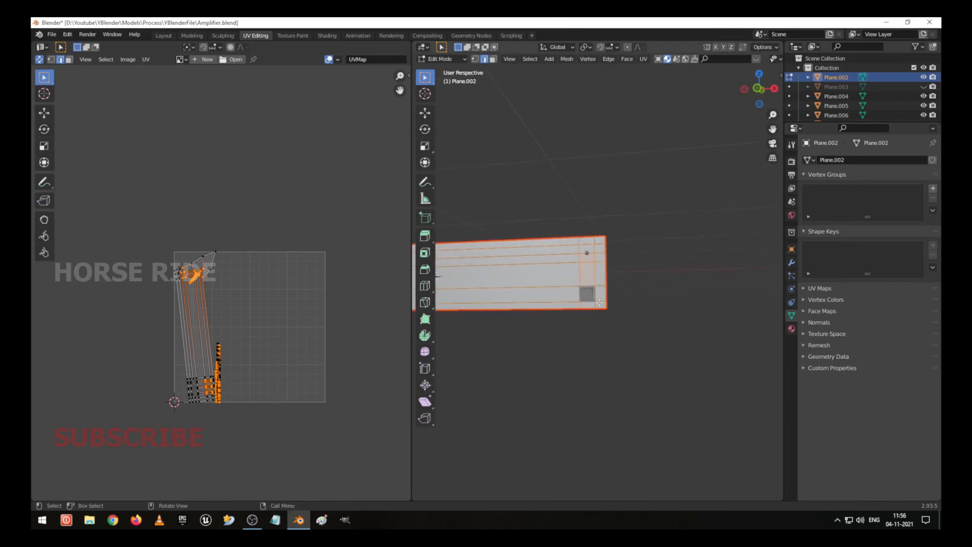
scroll(624, 312, "up", 14)
middle_click_drag(485, 407, 571, 334, "shift")
scroll(572, 334, "down", 5)
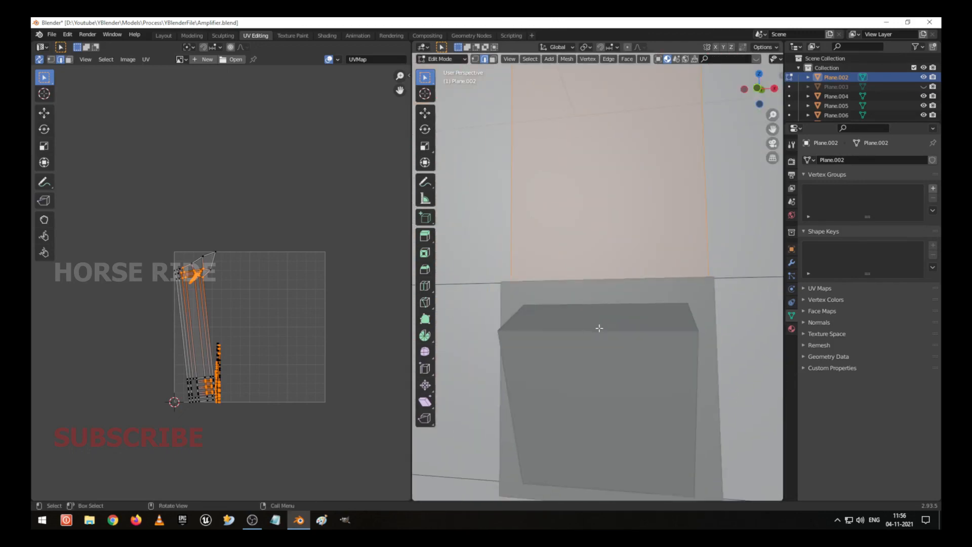
key("Tab")
left_click(623, 311)
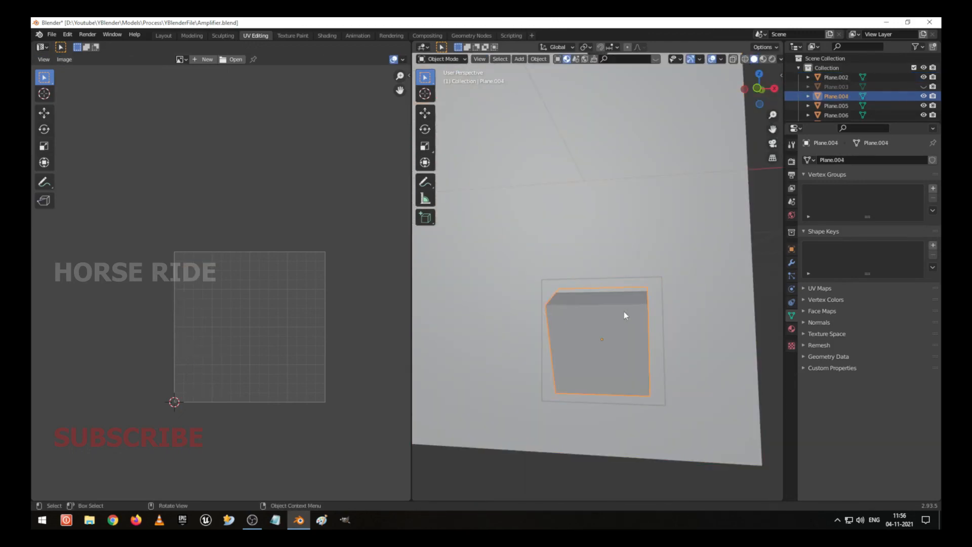
key("h")
left_click(639, 279)
key("h")
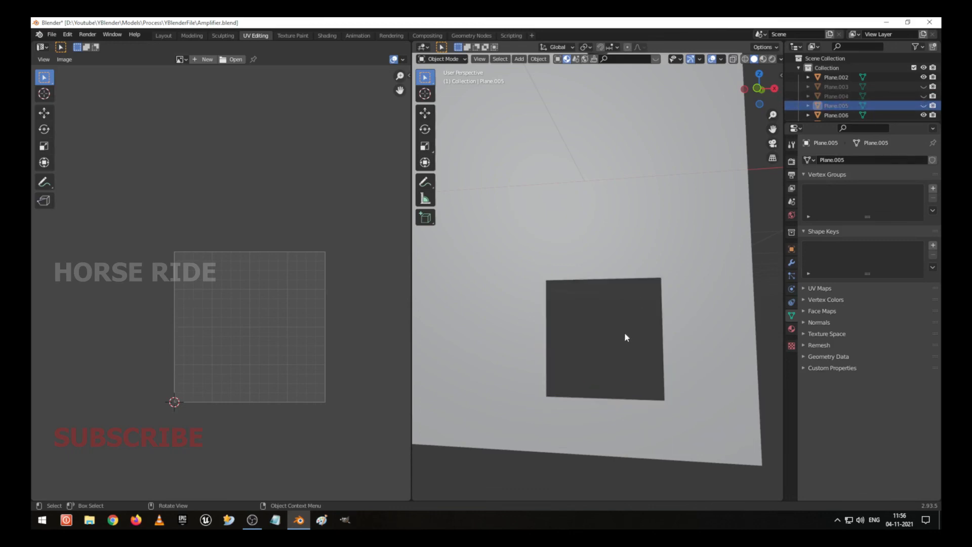
Step: Reopen the front plate for mesh editing and select the four edges bordering its square opening
left_click(625, 248)
key("Tab")
scroll(542, 300, "up", 3)
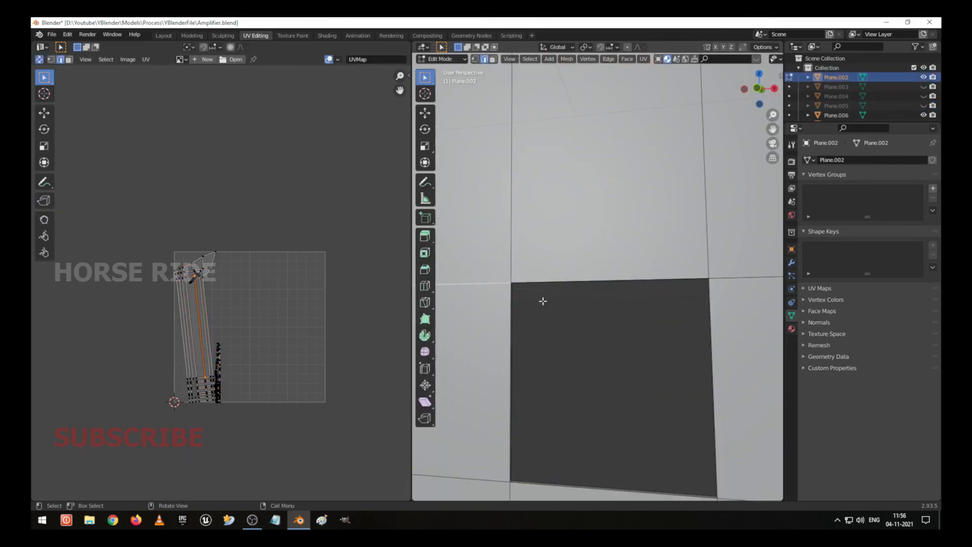
left_click(530, 278, "alt")
left_click(505, 335, "alt+shift")
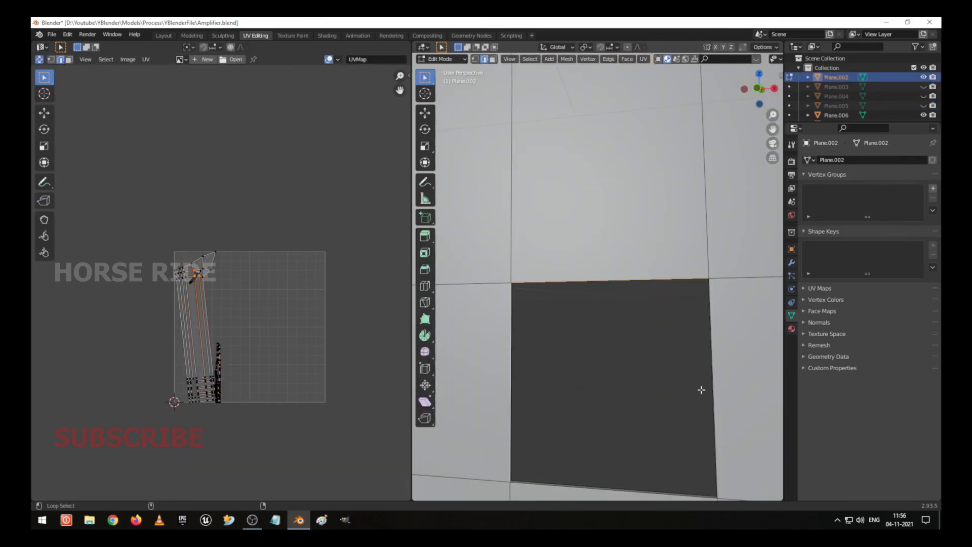
left_click(713, 397, "alt+shift")
scroll(704, 429, "down", 9, "shift")
left_click(643, 385, "alt+shift")
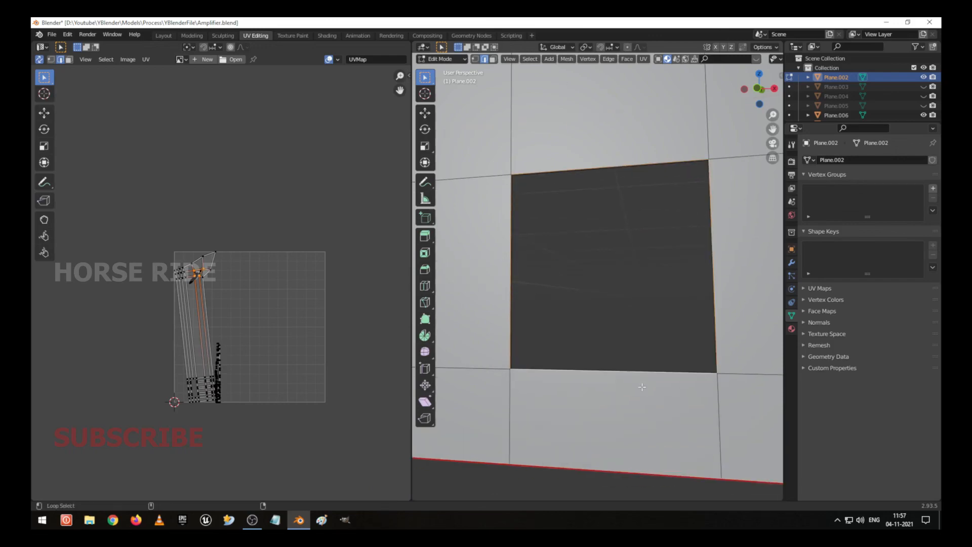